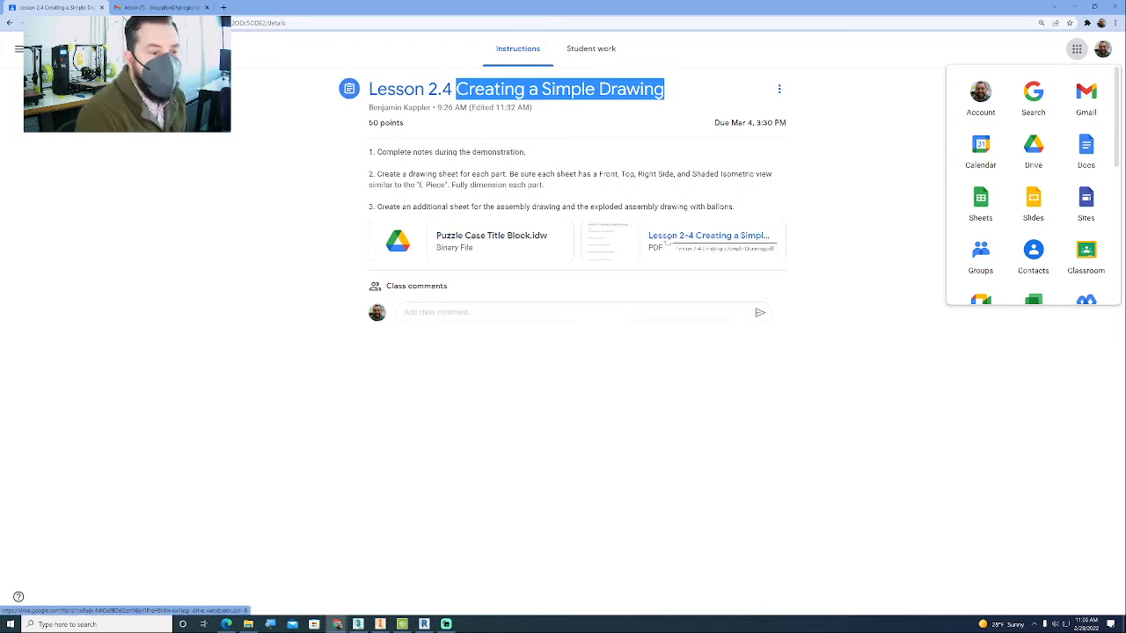
# Step: Switch to Inventor and look over the blank Puzzle Case Title Block drawing sheet
pyautogui.click(380, 624)
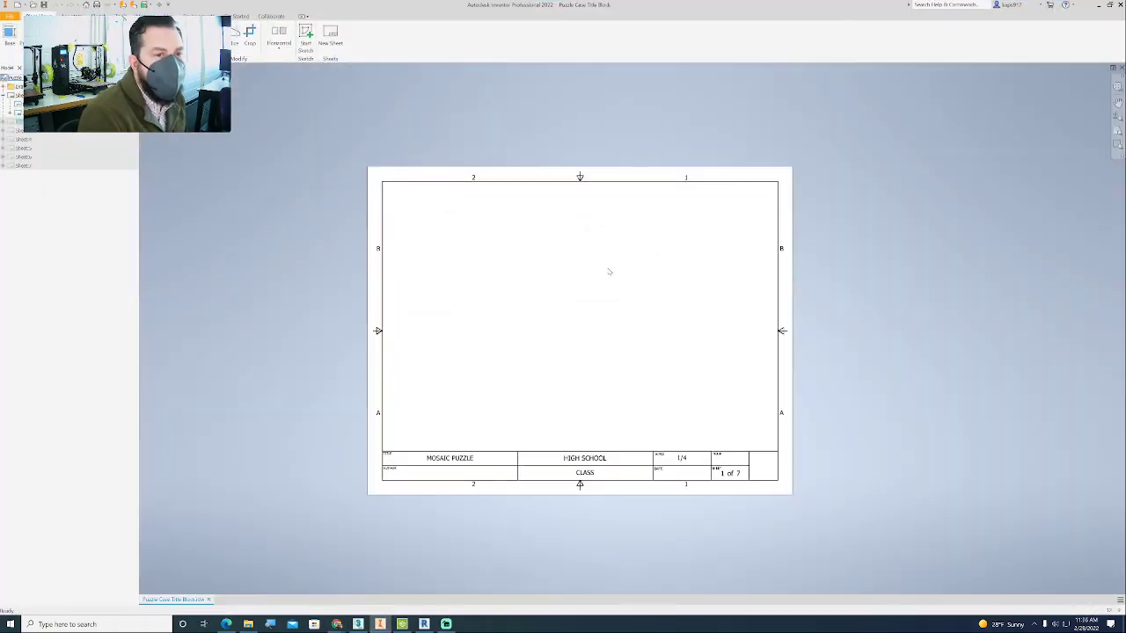
pyautogui.moveTo(607, 269); pyautogui.dragTo(647, 266, button='middle')
pyautogui.moveTo(284, 156); pyautogui.dragTo(277, 178, button='middle')
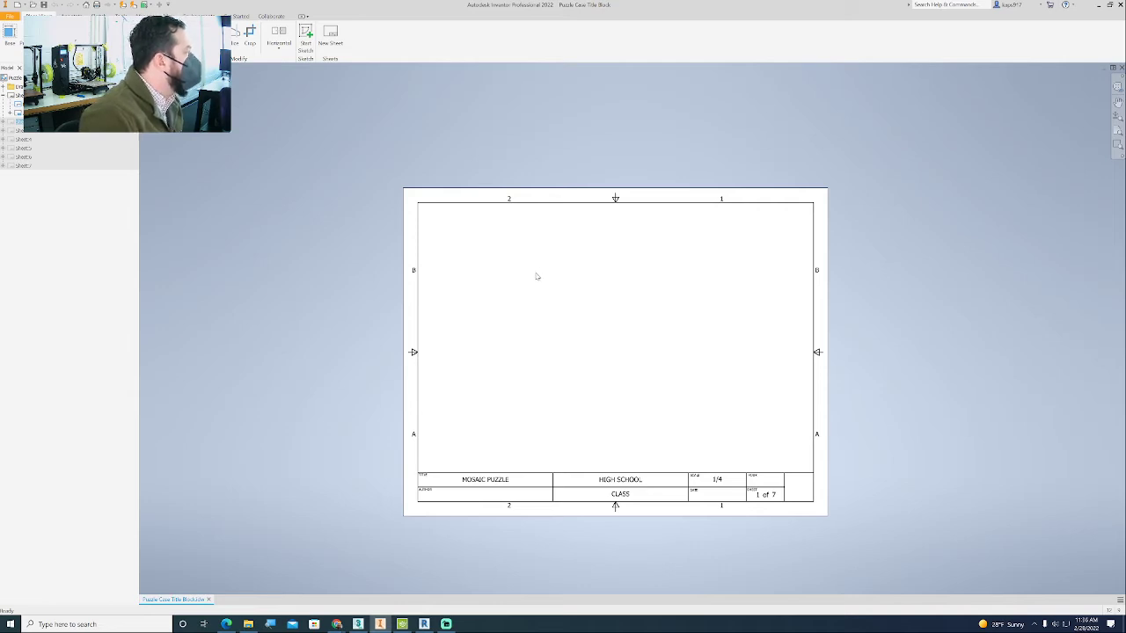
pyautogui.moveTo(544, 287)
pyautogui.mouseDown(button='middle')
pyautogui.moveTo(508, 284)
pyautogui.moveTo(478, 263)
pyautogui.mouseUp(button='middle')
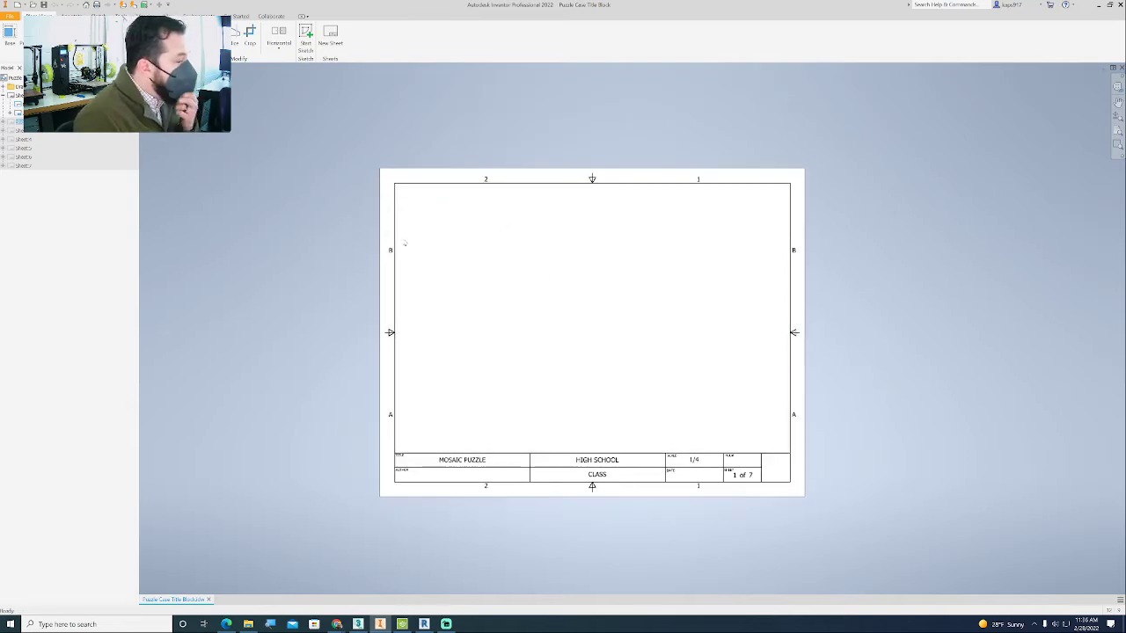
# Step: Switch to Chrome and open the instructions of the CADD 1 CP-A assignment "Lesson 2.4 Creating a Simple Drawing" in Google Classroom
pyautogui.moveTo(336, 624)
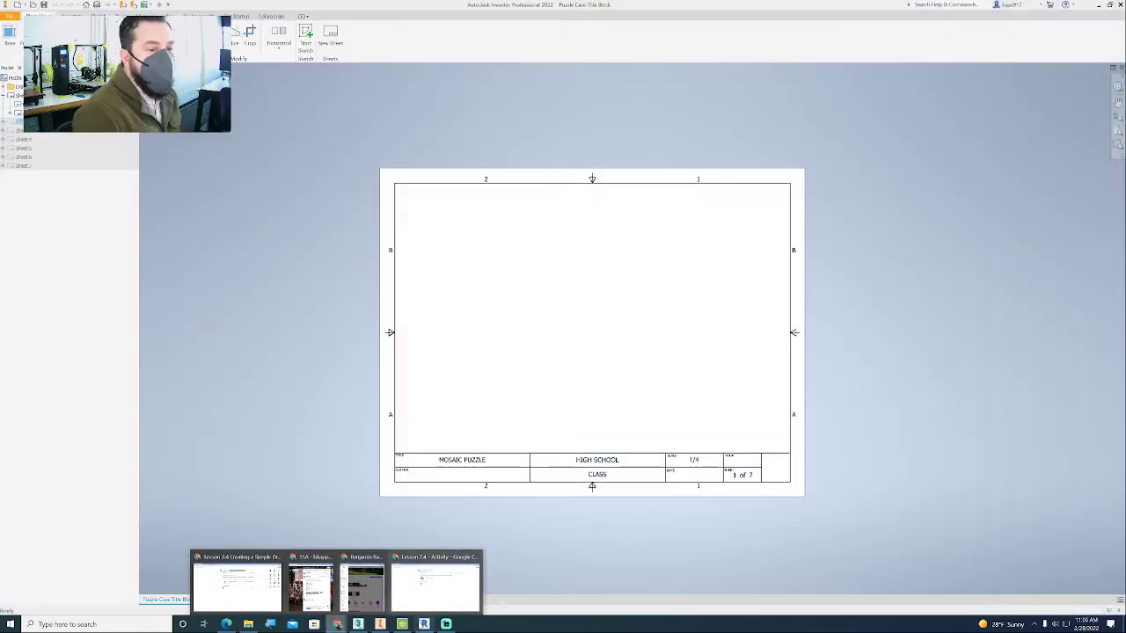
pyautogui.click(439, 585)
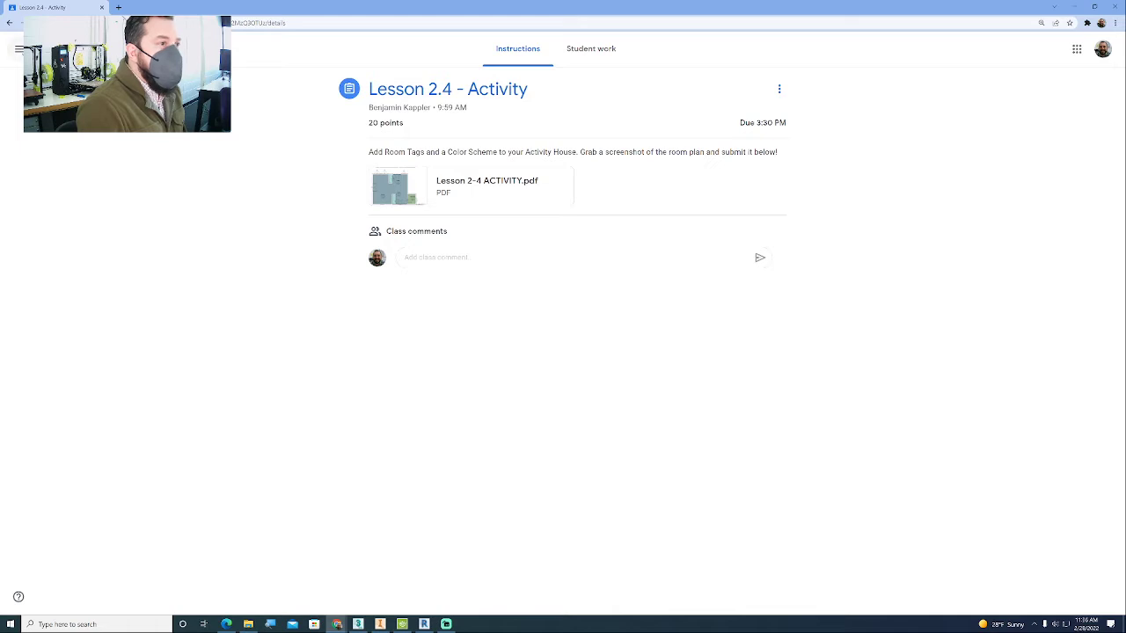
pyautogui.click(19, 48)
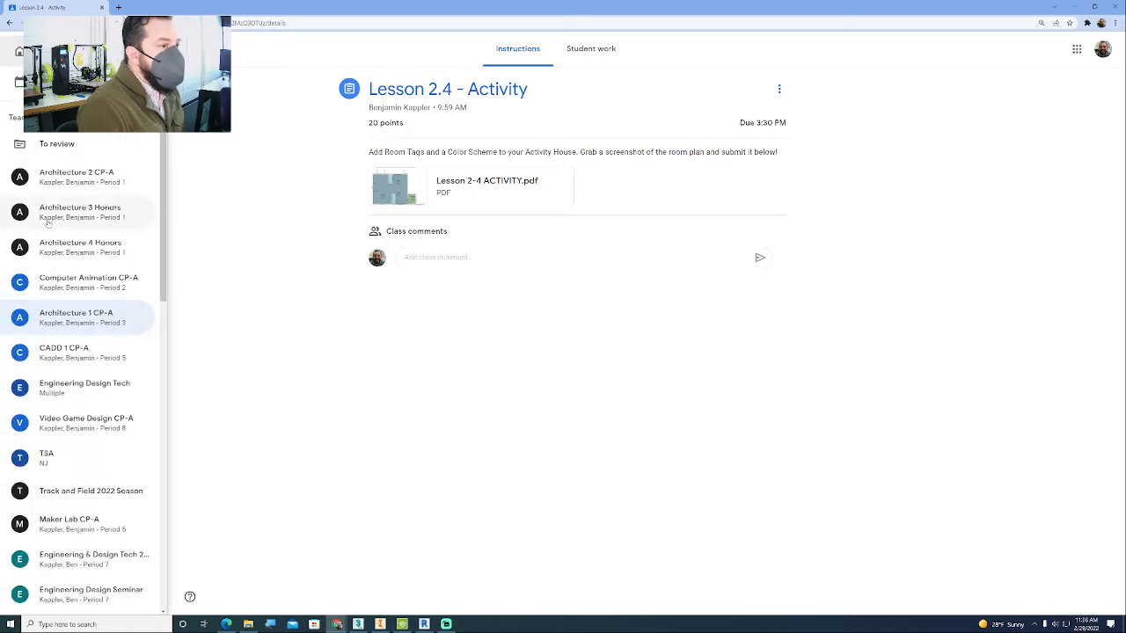
pyautogui.click(85, 350)
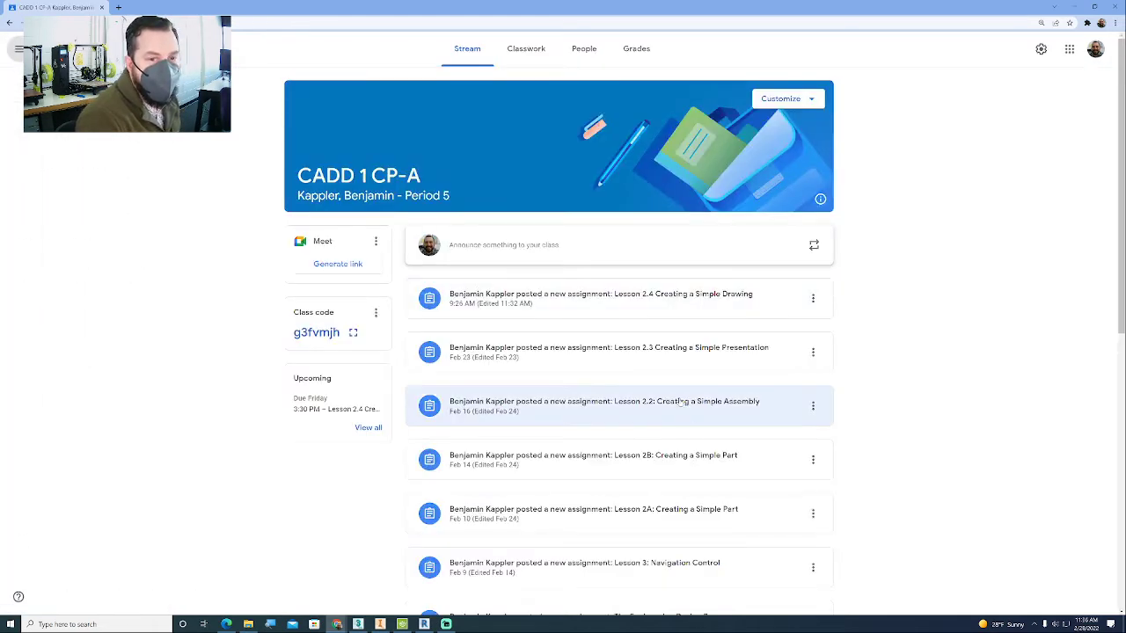
pyautogui.click(607, 299)
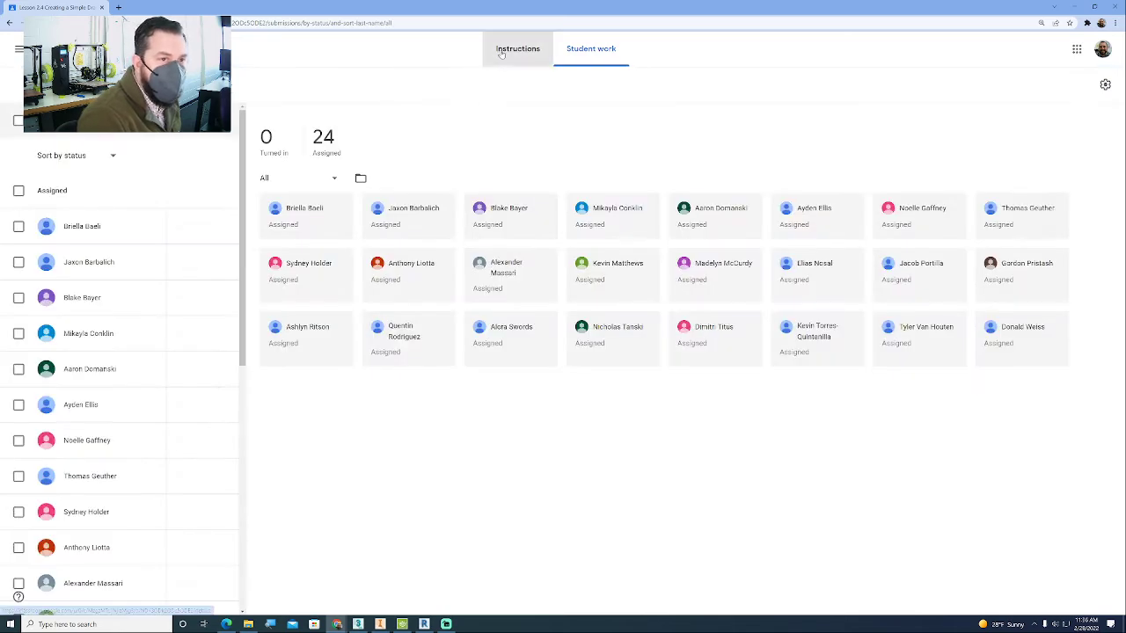
pyautogui.click(502, 51)
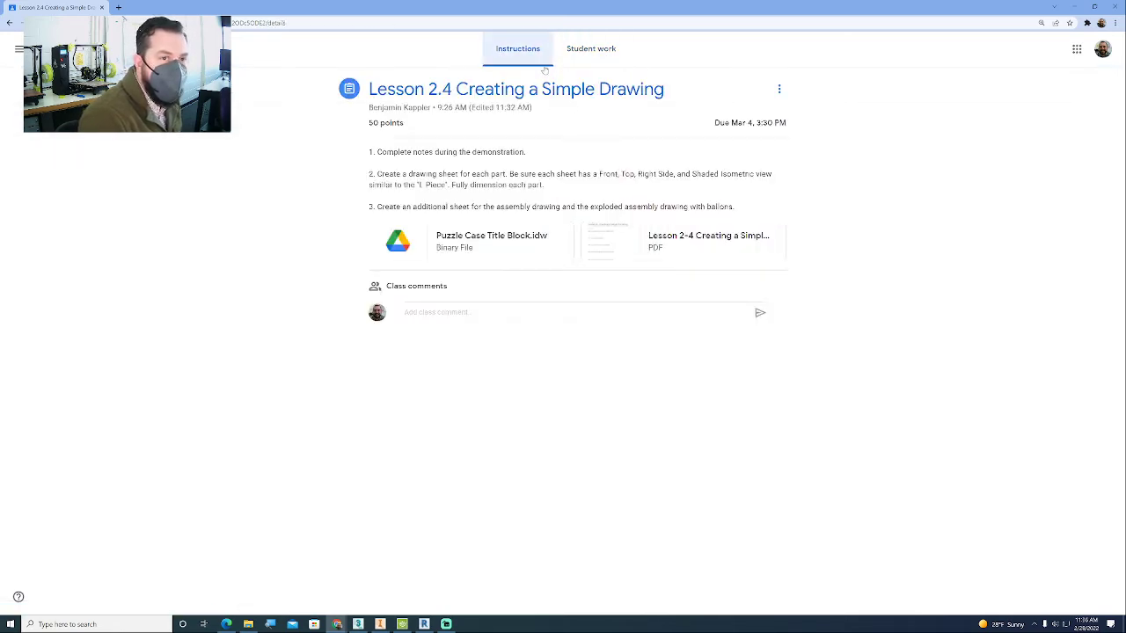
# Step: Switch to Netop Vision Pro, select all the classroom computers, and put the window away
pyautogui.click(404, 623)
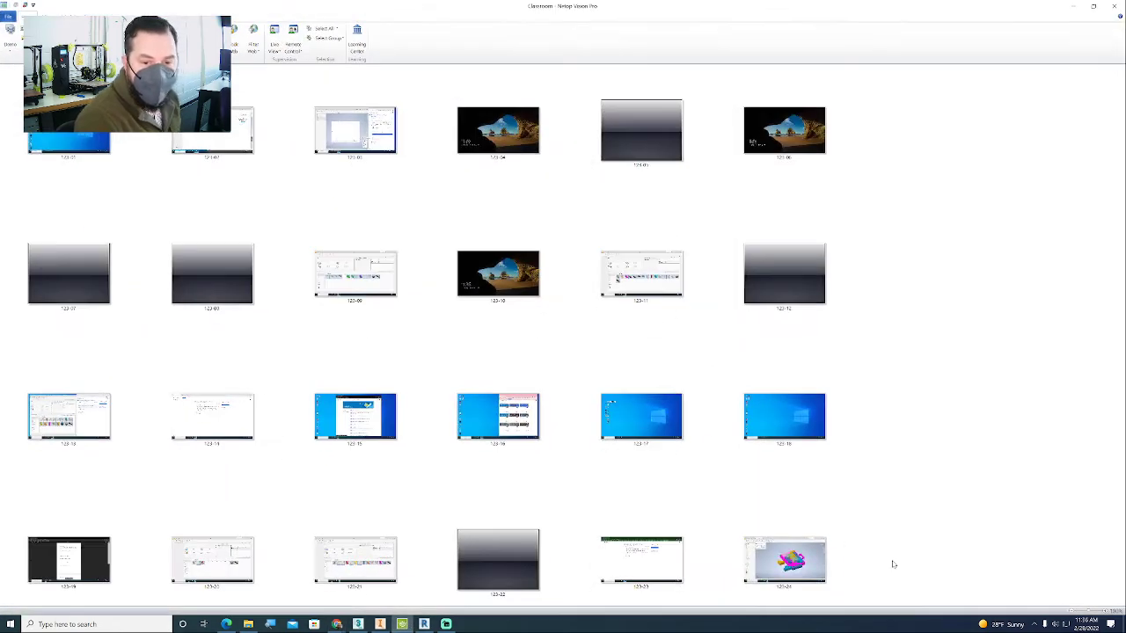
pyautogui.moveTo(899, 605); pyautogui.dragTo(90, 138)
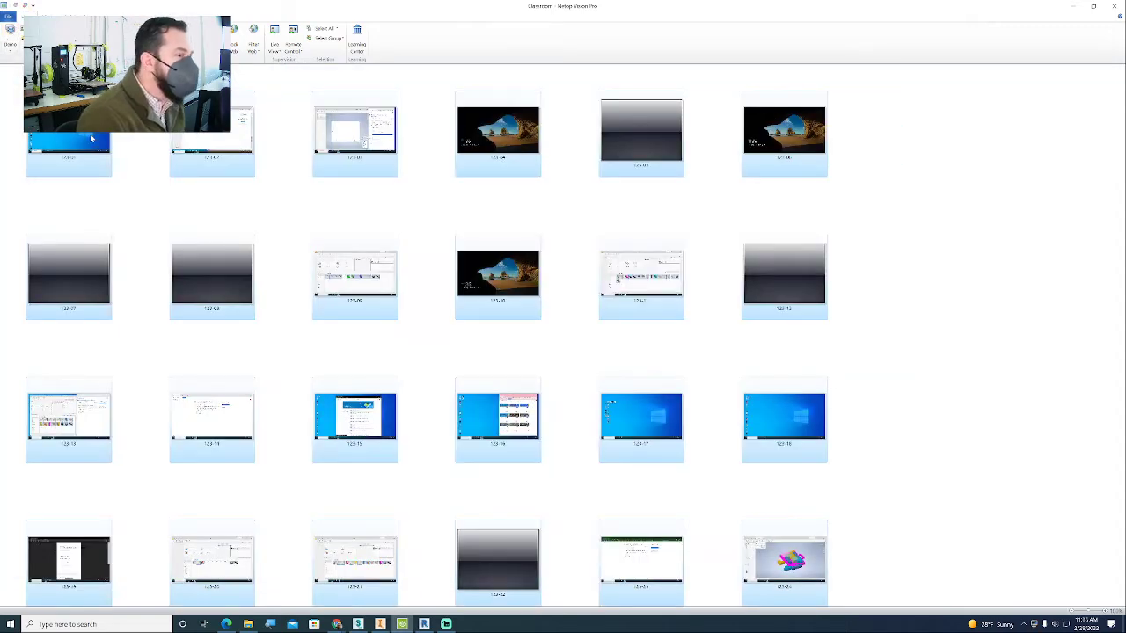
pyautogui.click(1093, 7)
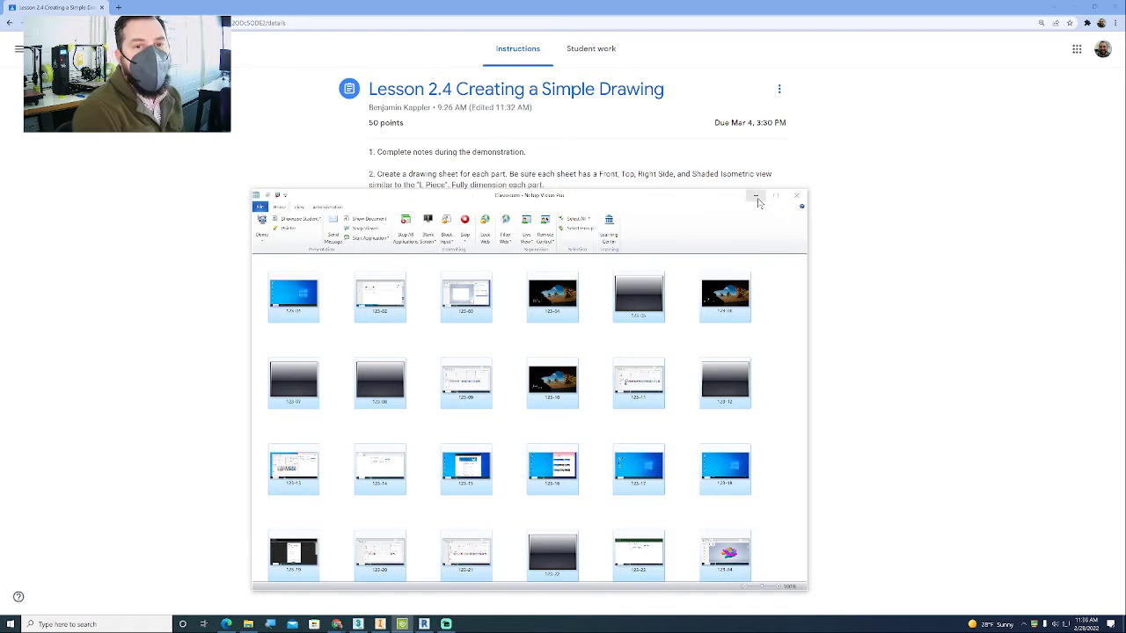
pyautogui.click(754, 194)
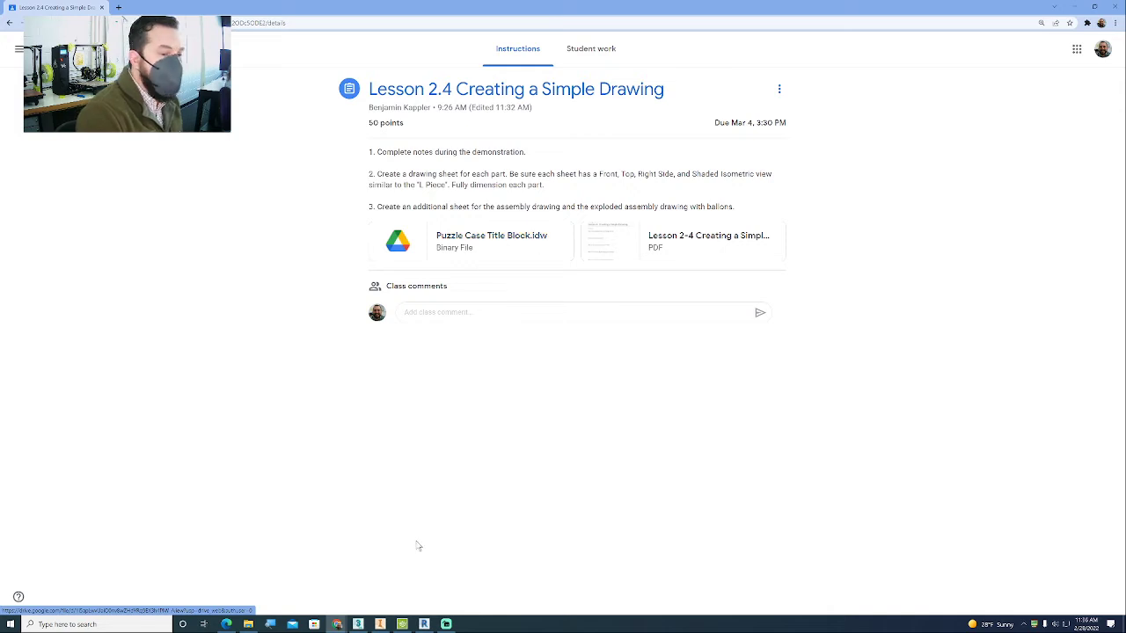
# Step: Switch to Inventor and close the Puzzle Case Title Block drawing
pyautogui.click(380, 623)
pyautogui.moveTo(280, 227); pyautogui.dragTo(304, 268, button='middle')
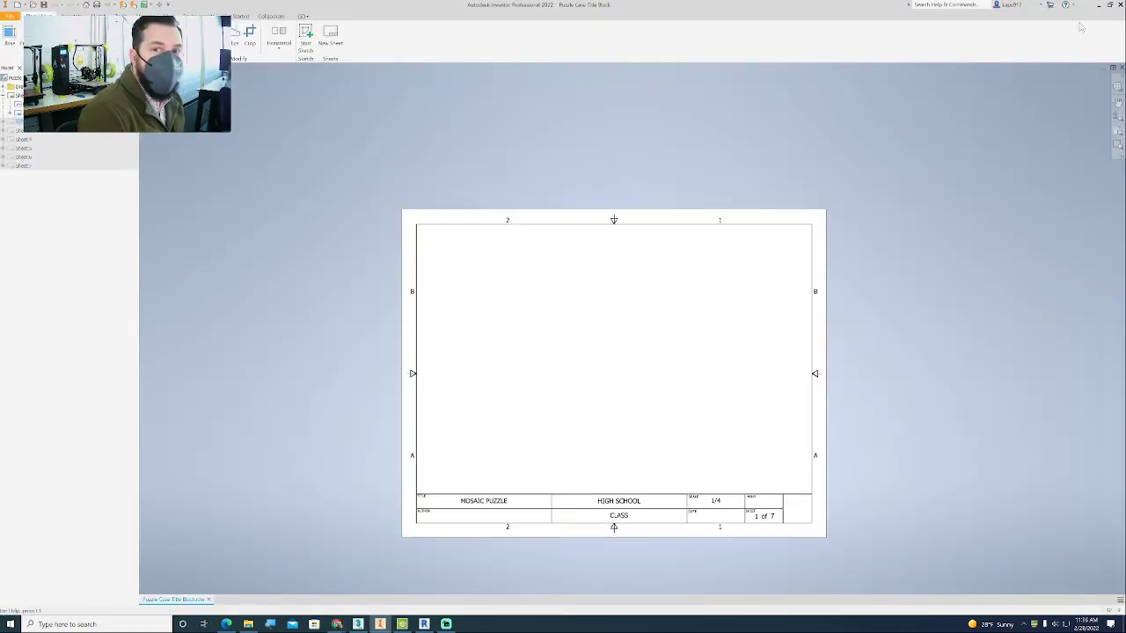
pyautogui.click(1121, 68)
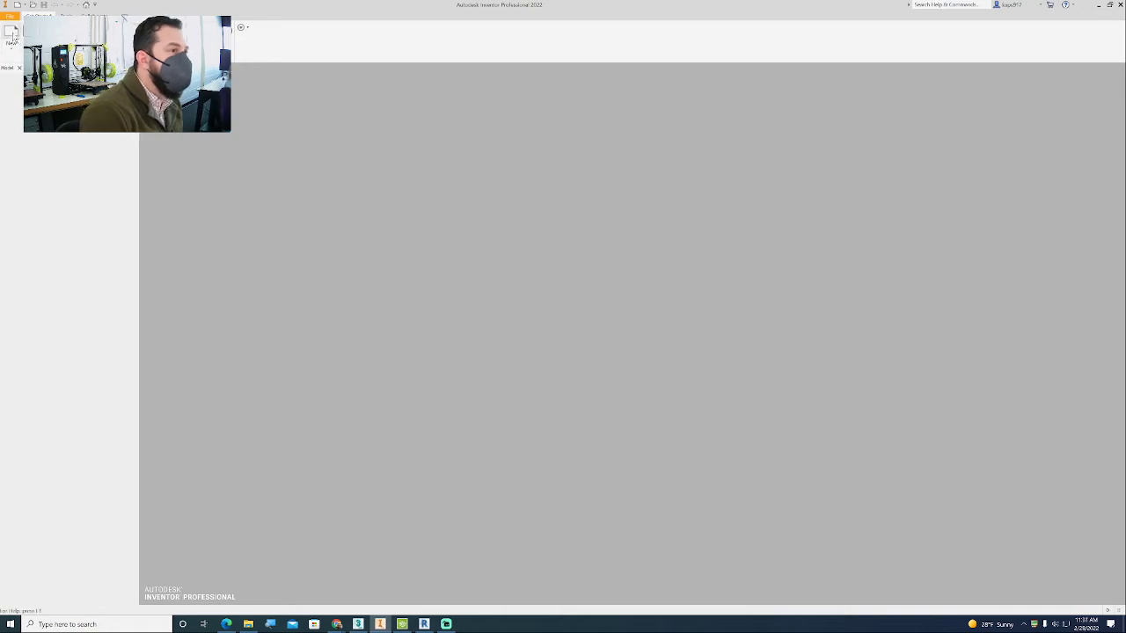
# Step: Open the L Block part from the Puzzle folder
pyautogui.click(32, 37)
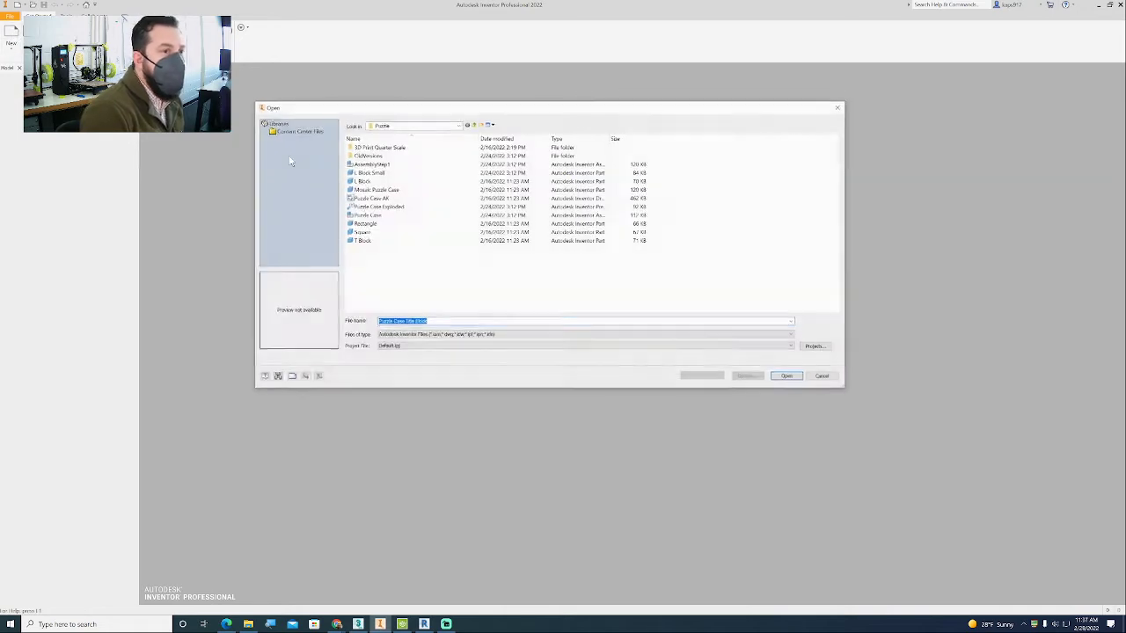
pyautogui.click(367, 175)
pyautogui.click(365, 181)
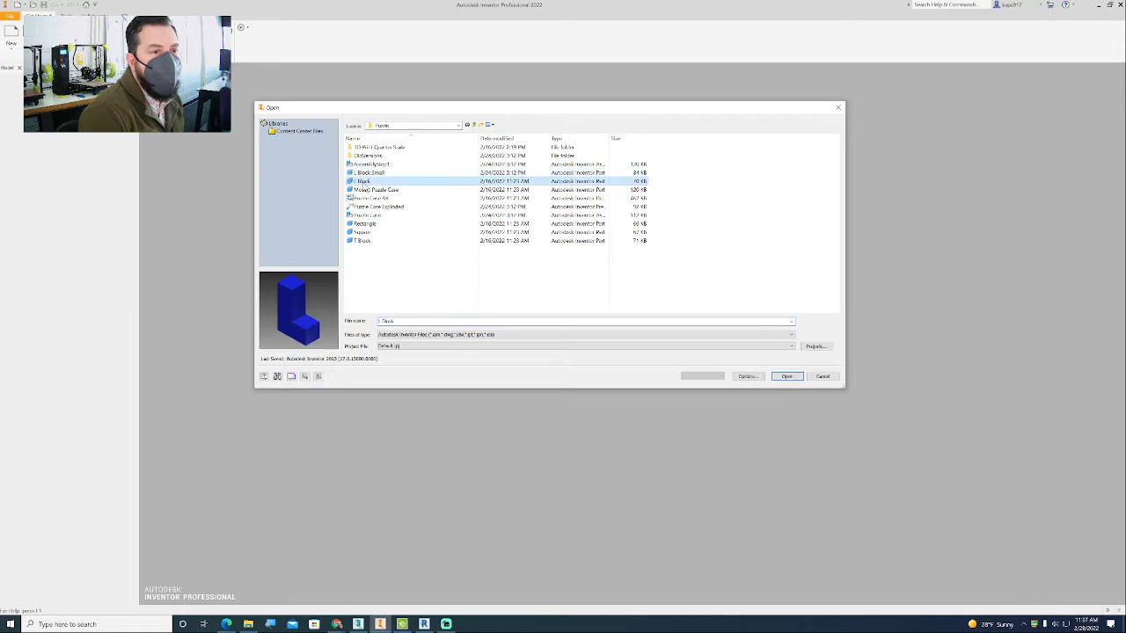
pyautogui.click(786, 376)
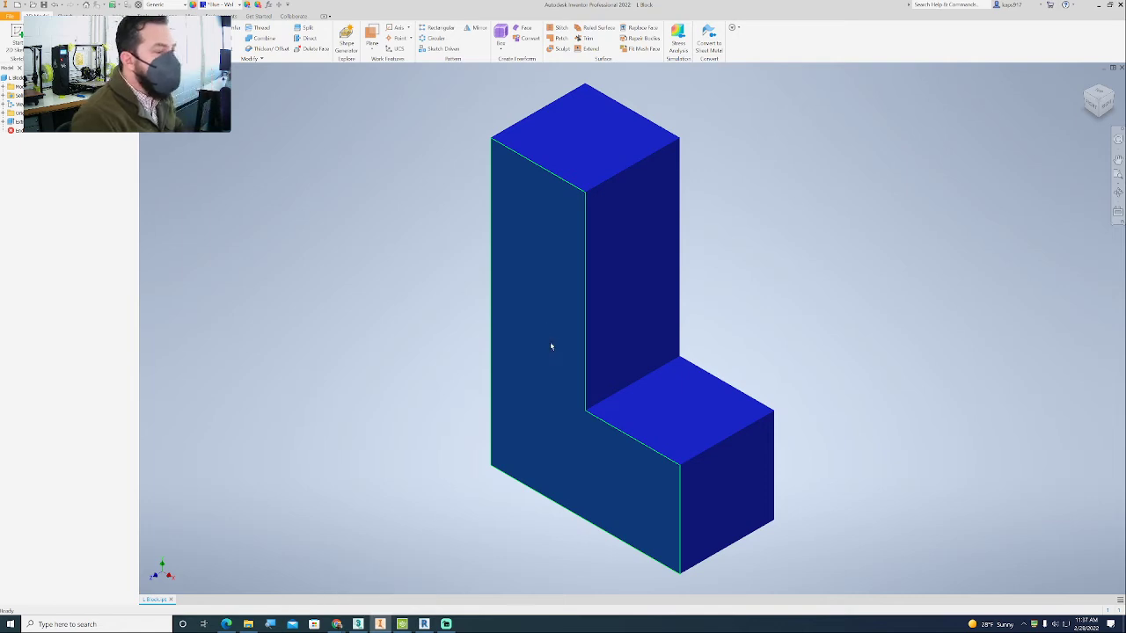
# Step: Check the Puzzle Case Title Block.idw attachment on the Lesson 2.4 assignment page in Chrome, and return to Inventor
pyautogui.moveTo(337, 624)
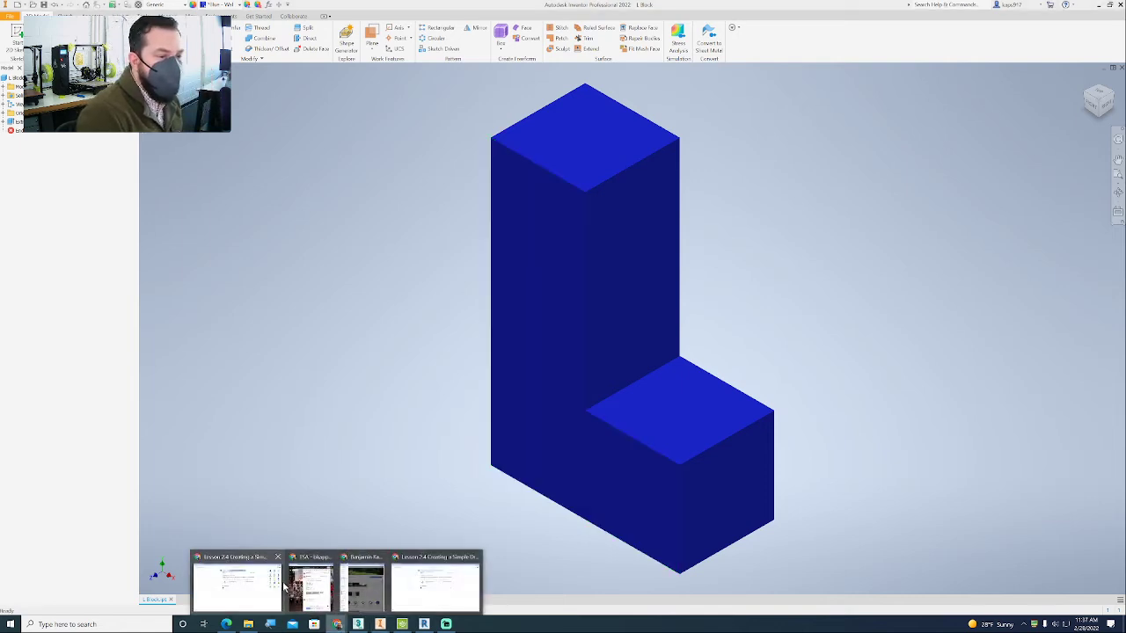
pyautogui.click(435, 583)
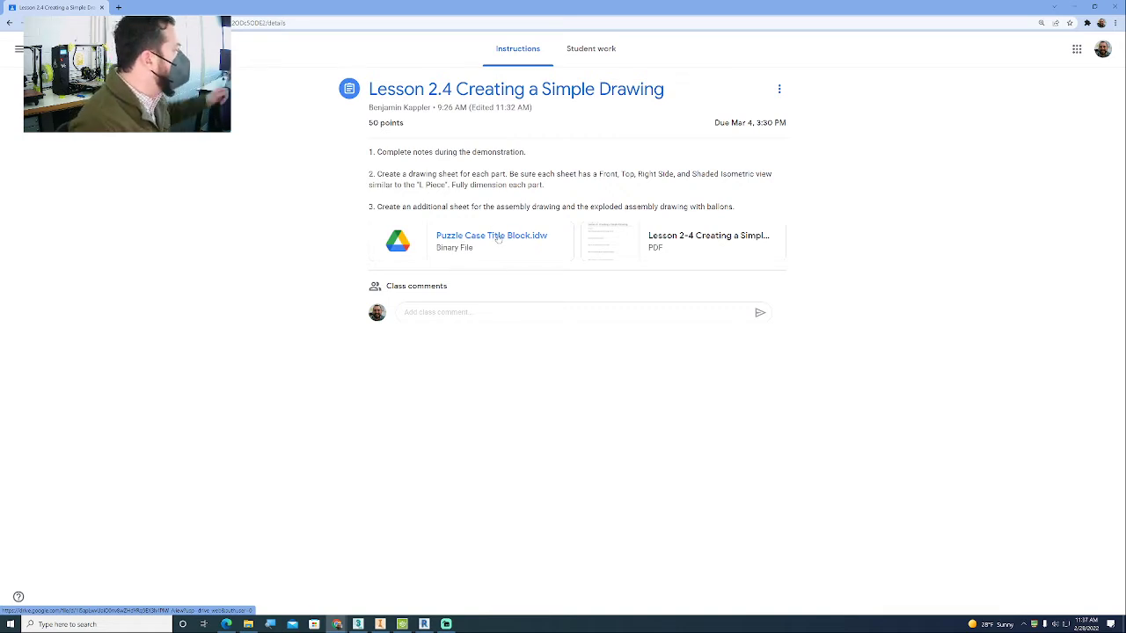
pyautogui.click(380, 624)
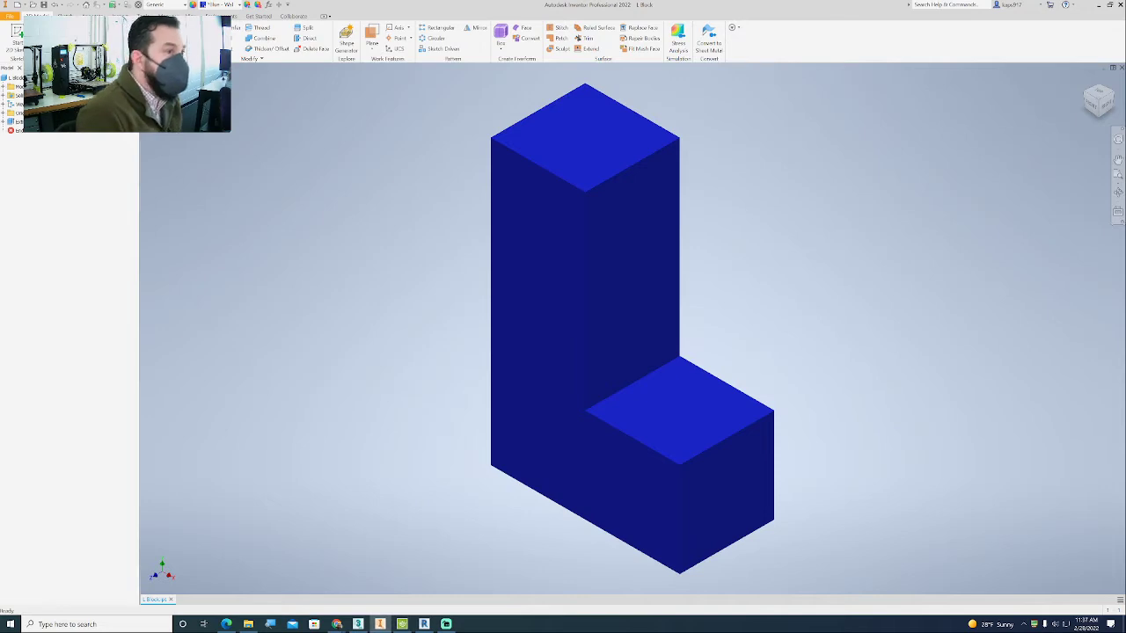
pyautogui.click(9, 17)
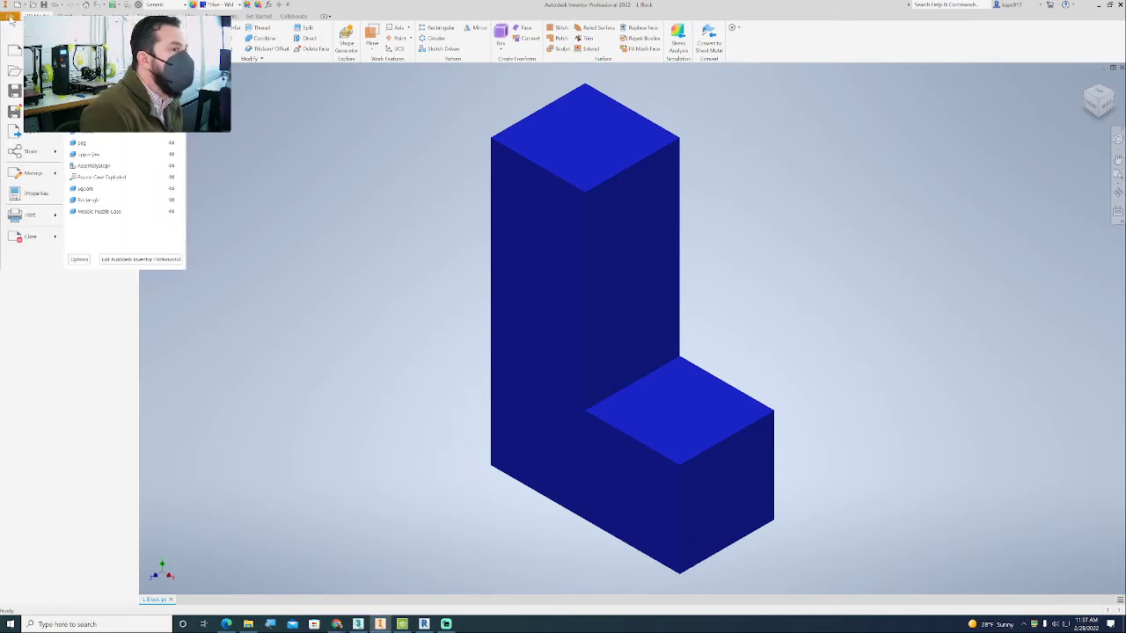
pyautogui.moveTo(32, 50)
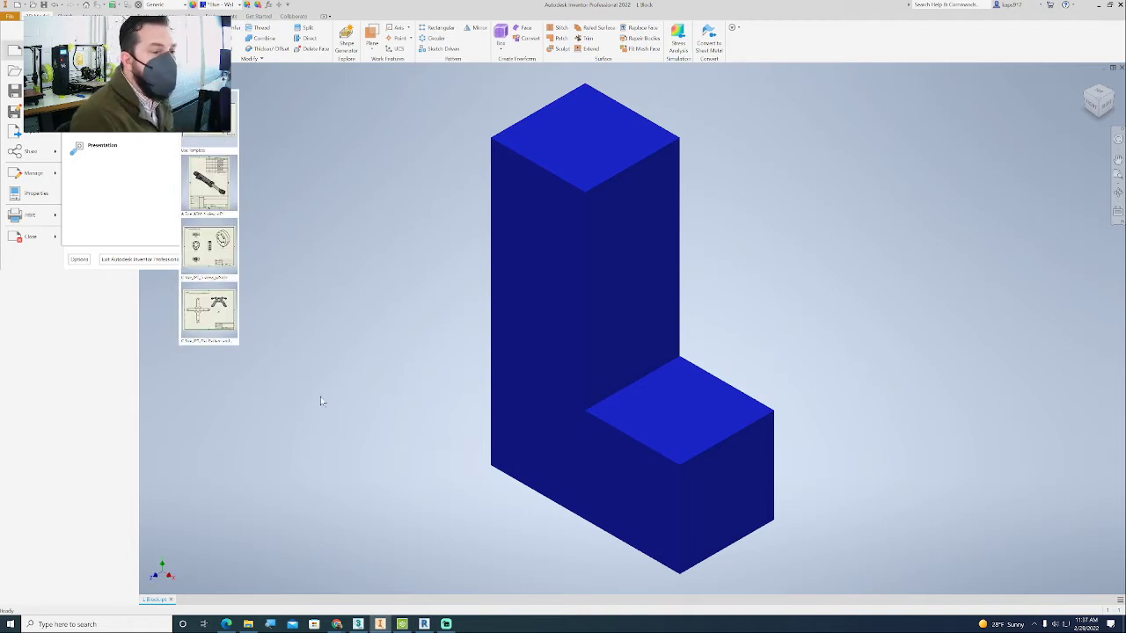
pyautogui.click(389, 488)
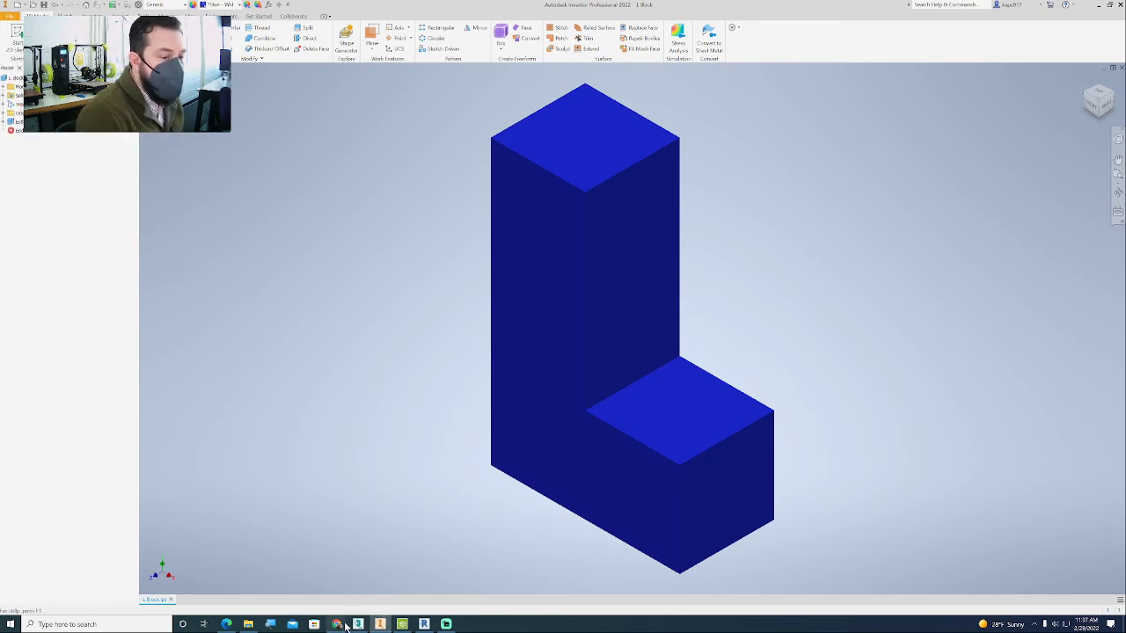
# Step: Switch to Chrome, download Puzzle Case Title Block.idw from the Lesson 2.4 assignment, and open the downloaded file in Inventor
pyautogui.moveTo(336, 623)
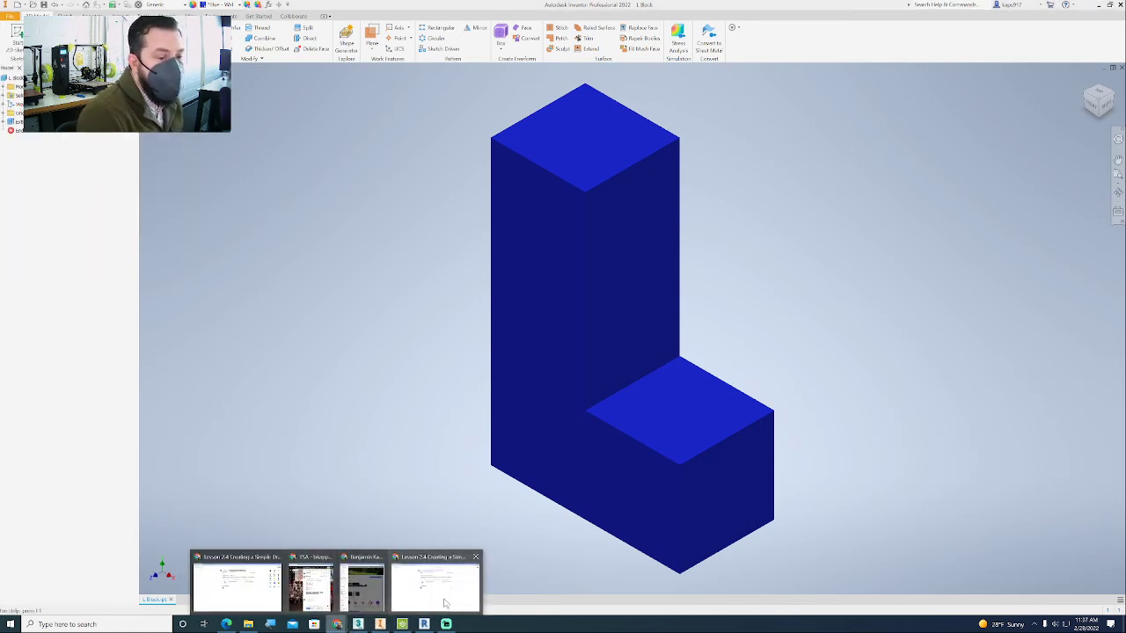
pyautogui.click(271, 595)
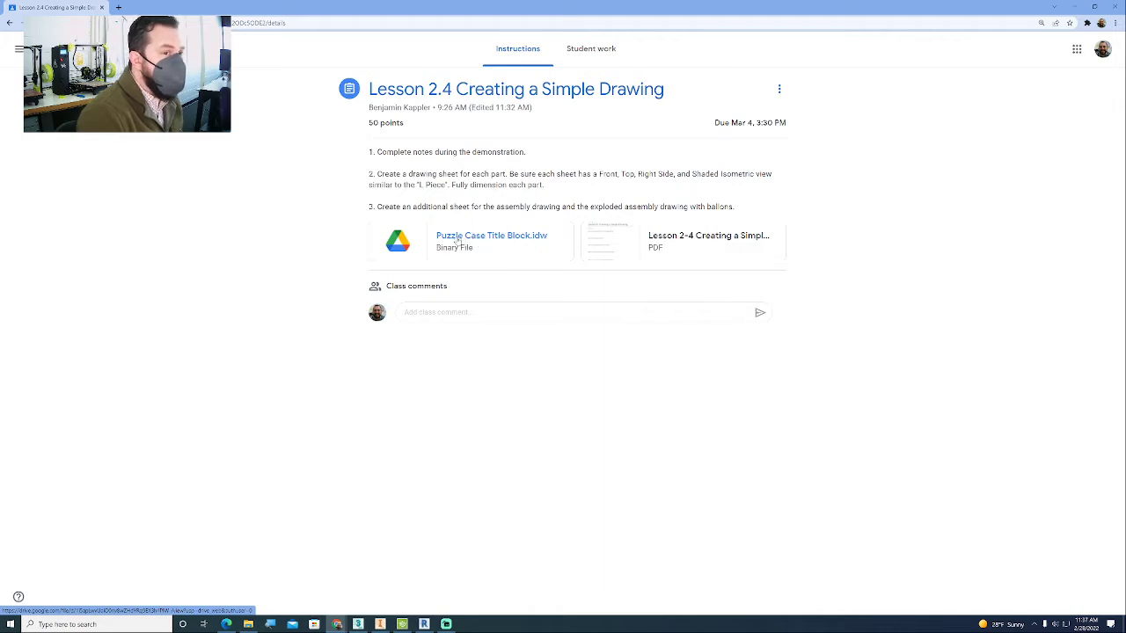
pyautogui.click(480, 238)
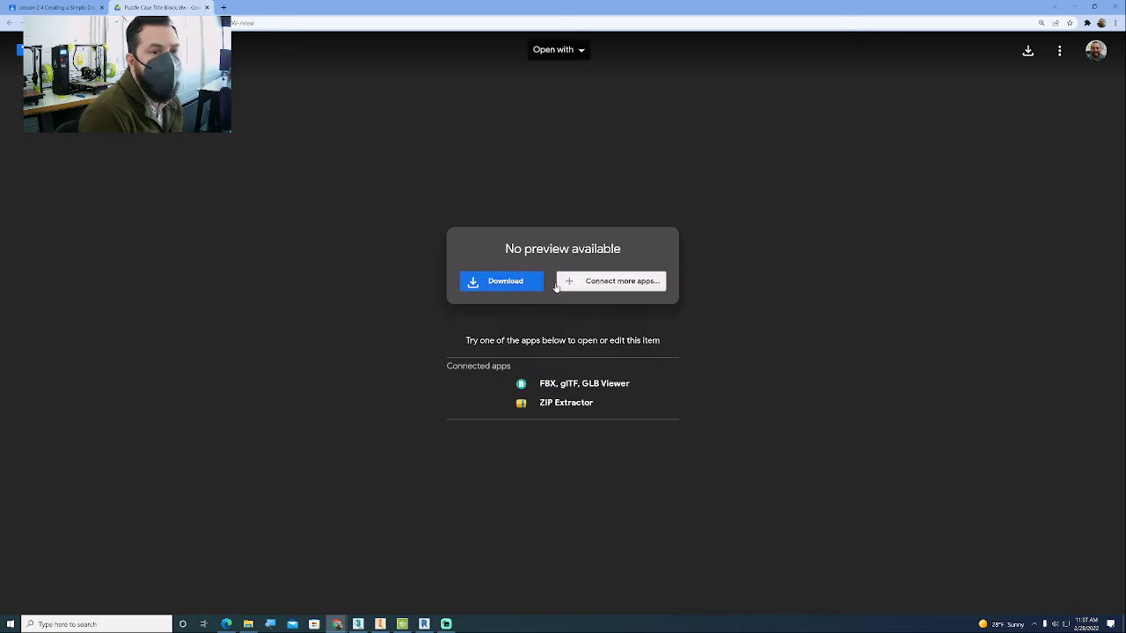
pyautogui.click(510, 283)
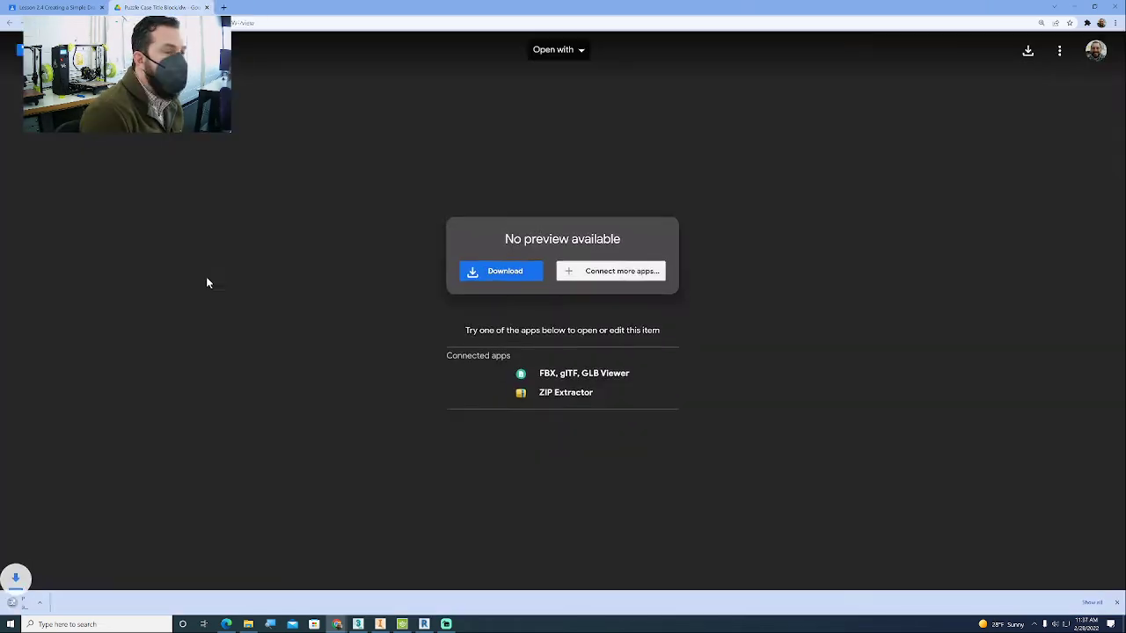
pyautogui.click(61, 604)
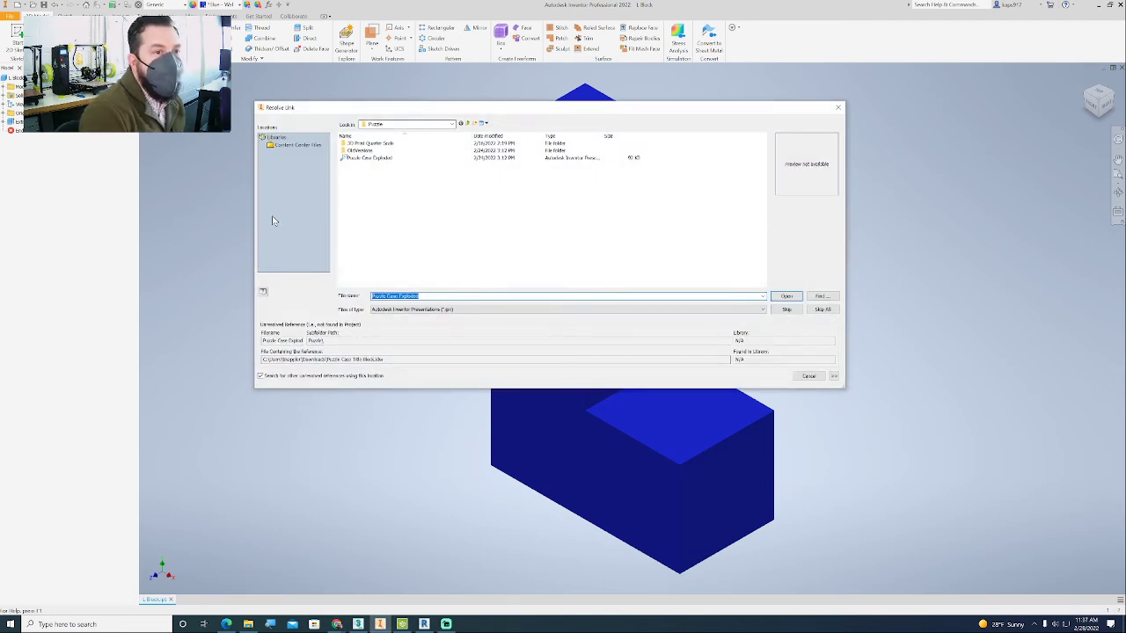
# Step: Resolve the drawing's missing link with the Puzzle Case Exploded presentation from the Desktop's Puzzle folder, and finish opening the title block drawing
pyautogui.click(445, 128)
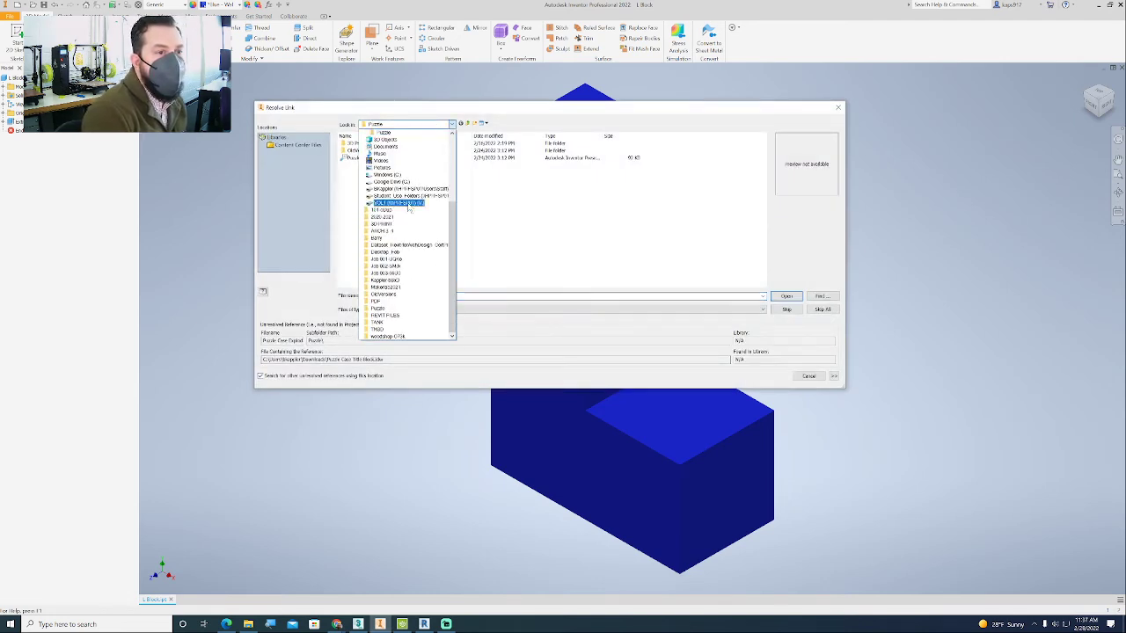
pyautogui.click(385, 132)
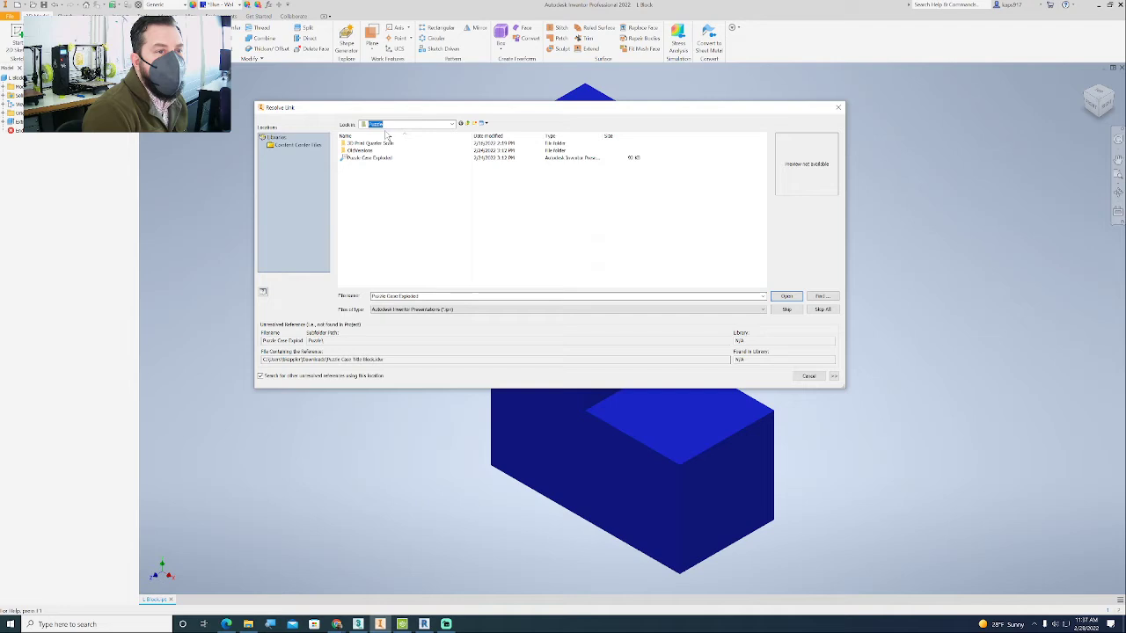
pyautogui.click(434, 129)
pyautogui.scroll(2, 414, 149)
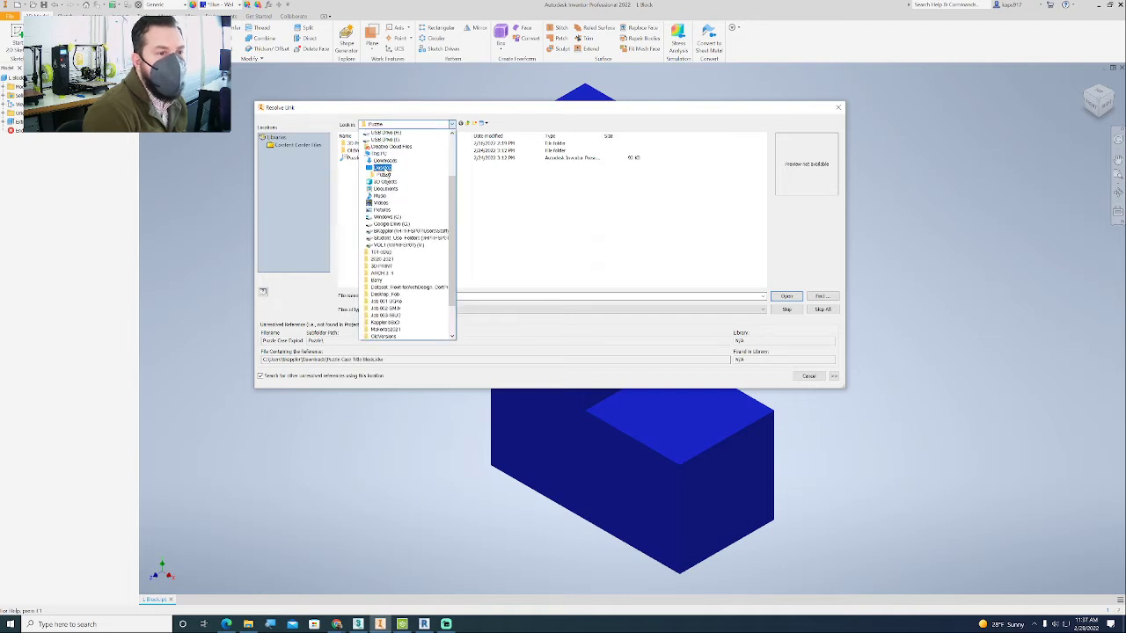
pyautogui.click(384, 175)
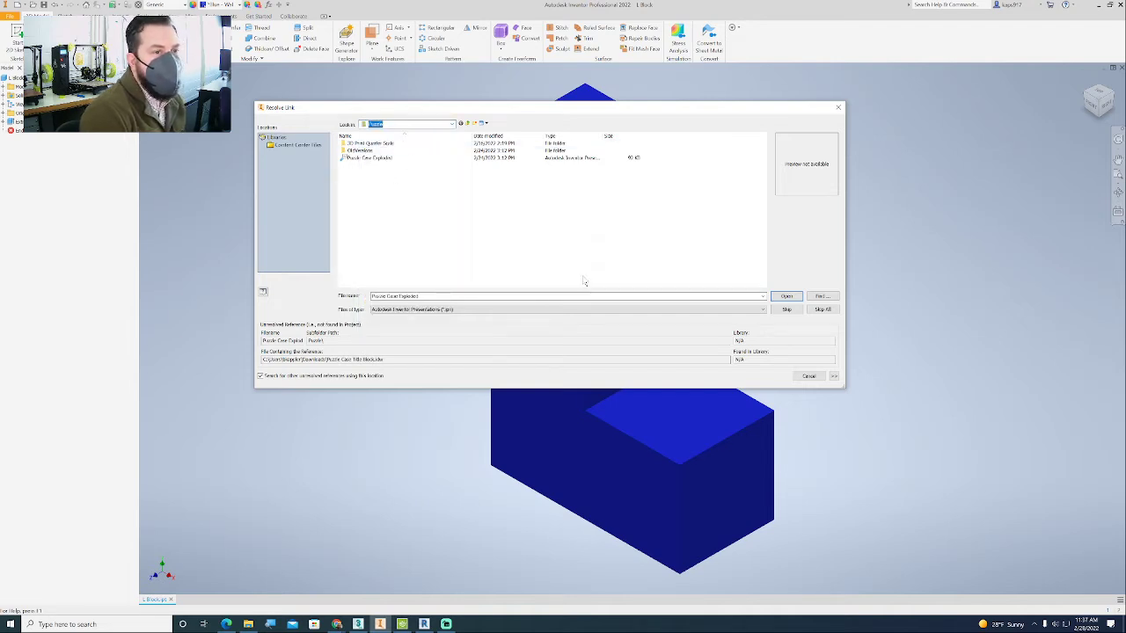
pyautogui.click(786, 296)
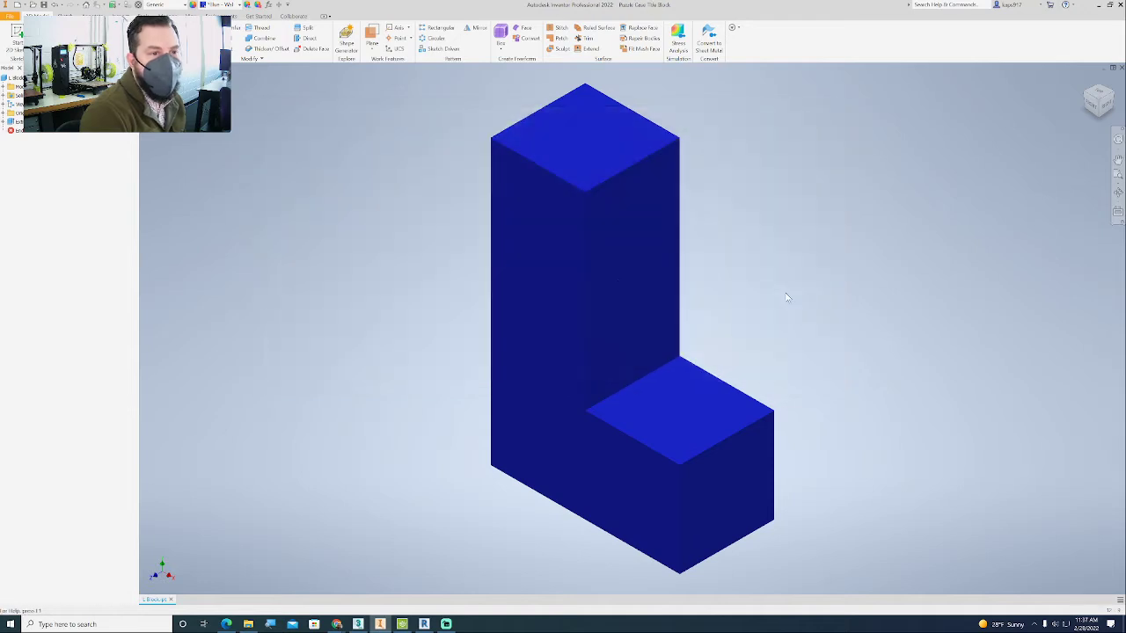
pyautogui.moveTo(576, 340)
pyautogui.mouseDown(button='middle')
pyautogui.moveTo(599, 324)
pyautogui.moveTo(580, 298)
pyautogui.mouseUp(button='middle')
pyautogui.scroll(5, 599, 324)
pyautogui.scroll(-6, 599, 324)
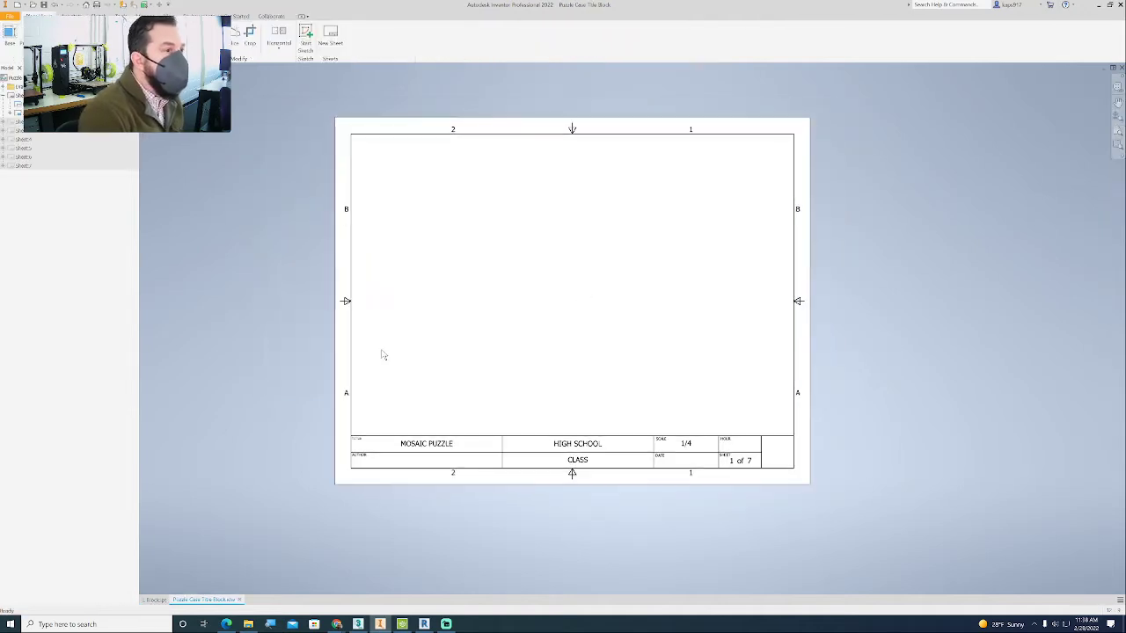
# Step: Switch to the L Block part, turn it to its front view and examine the L-shaped front face
pyautogui.moveTo(518, 235); pyautogui.dragTo(525, 254, button='middle')
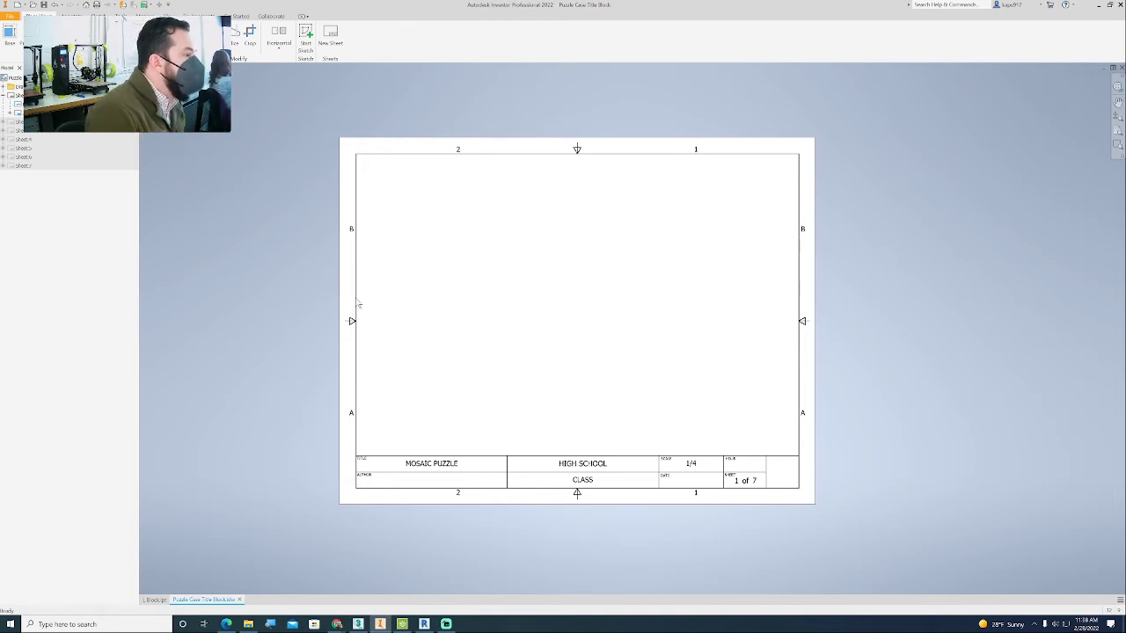
pyautogui.moveTo(430, 319); pyautogui.dragTo(408, 310, button='middle')
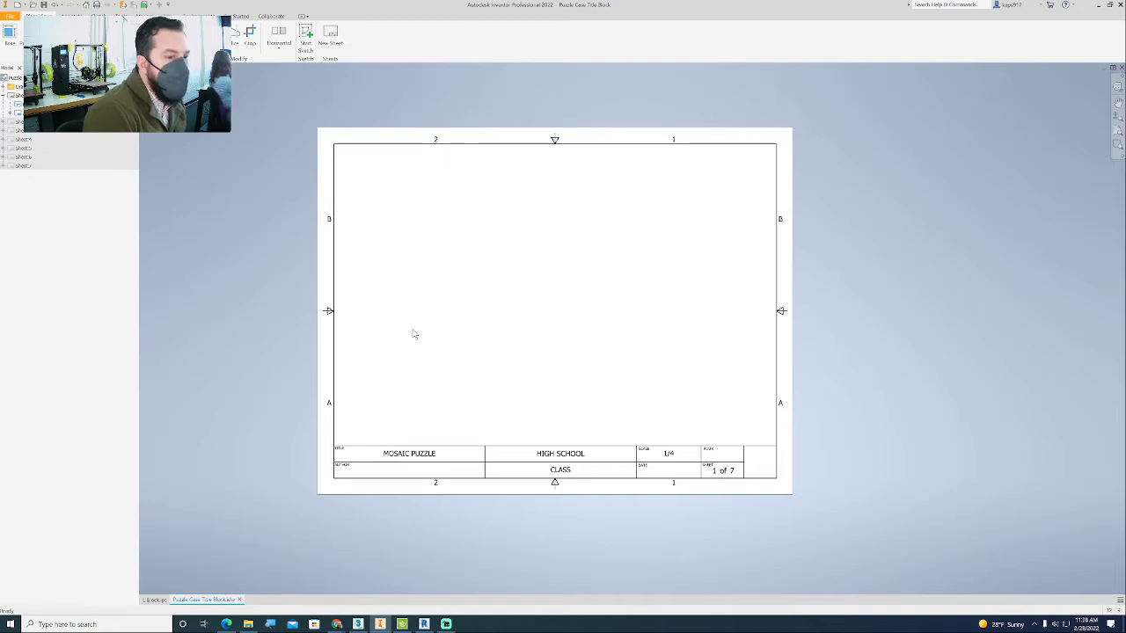
pyautogui.click(155, 600)
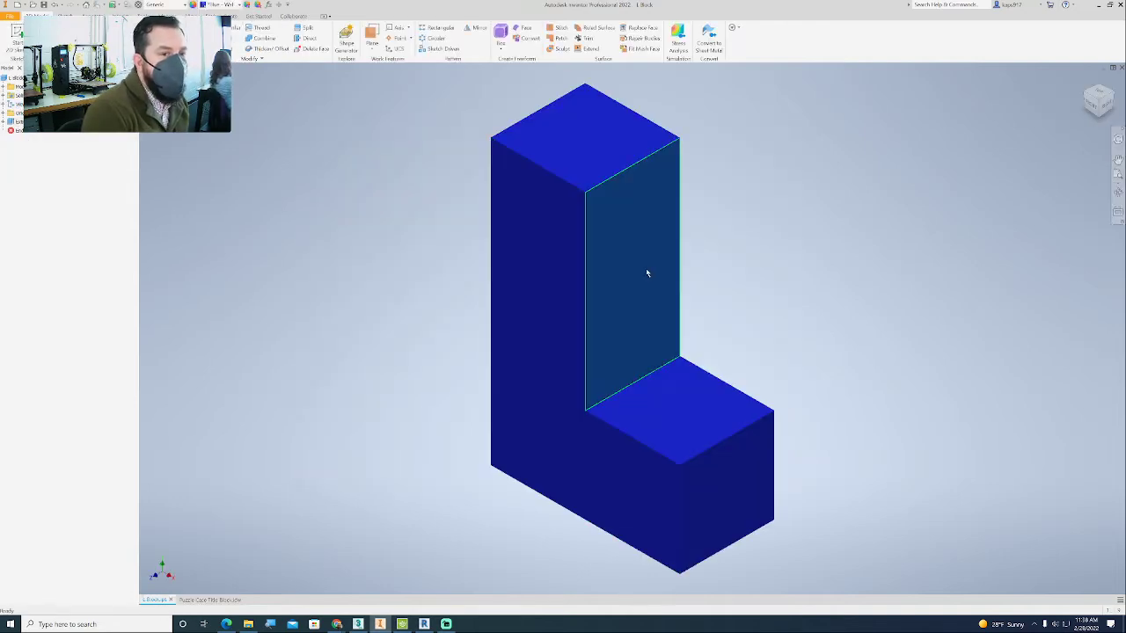
pyautogui.moveTo(647, 272); pyautogui.dragTo(587, 278, button='middle')
pyautogui.scroll(5, 591, 279)
pyautogui.scroll(-6, 591, 279)
pyautogui.moveTo(653, 295); pyautogui.dragTo(661, 276, button='middle')
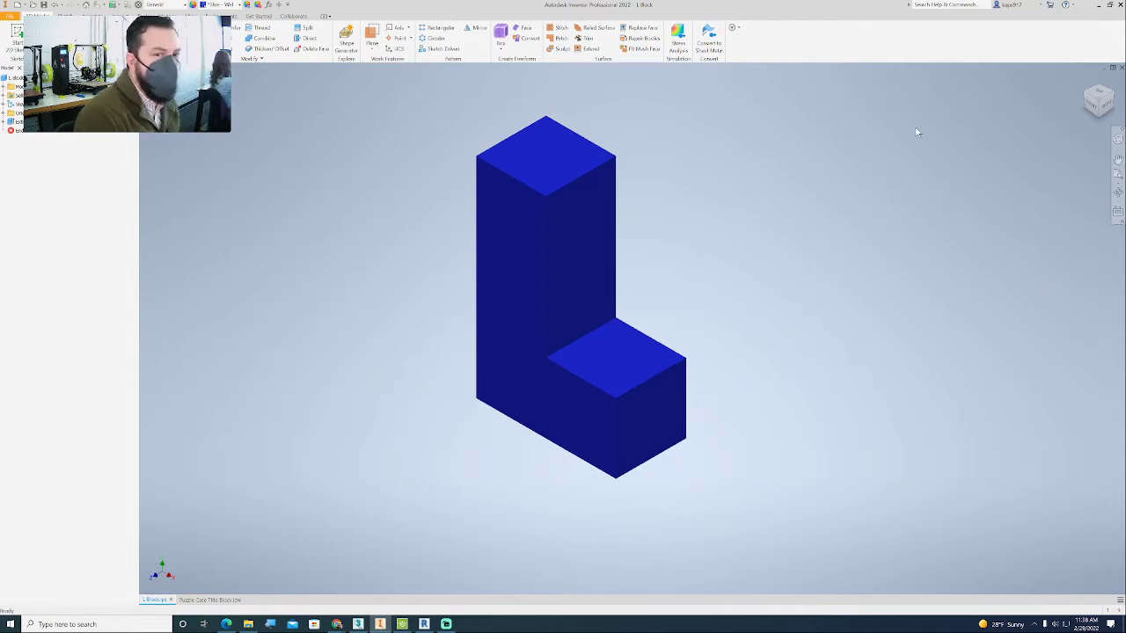
pyautogui.click(1095, 108)
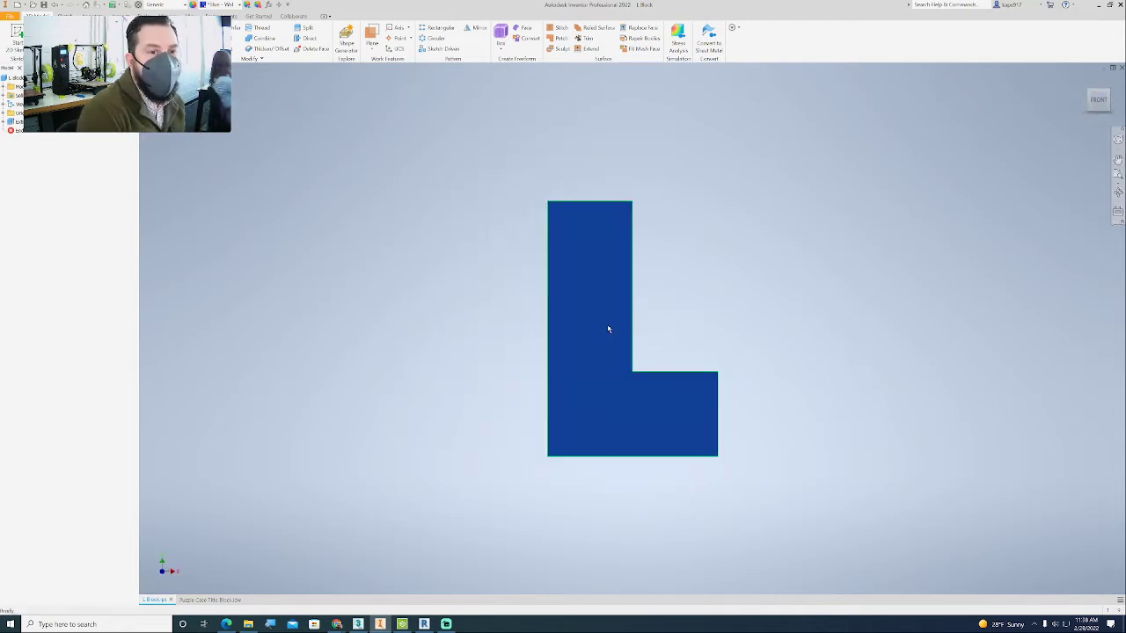
pyautogui.click(627, 411)
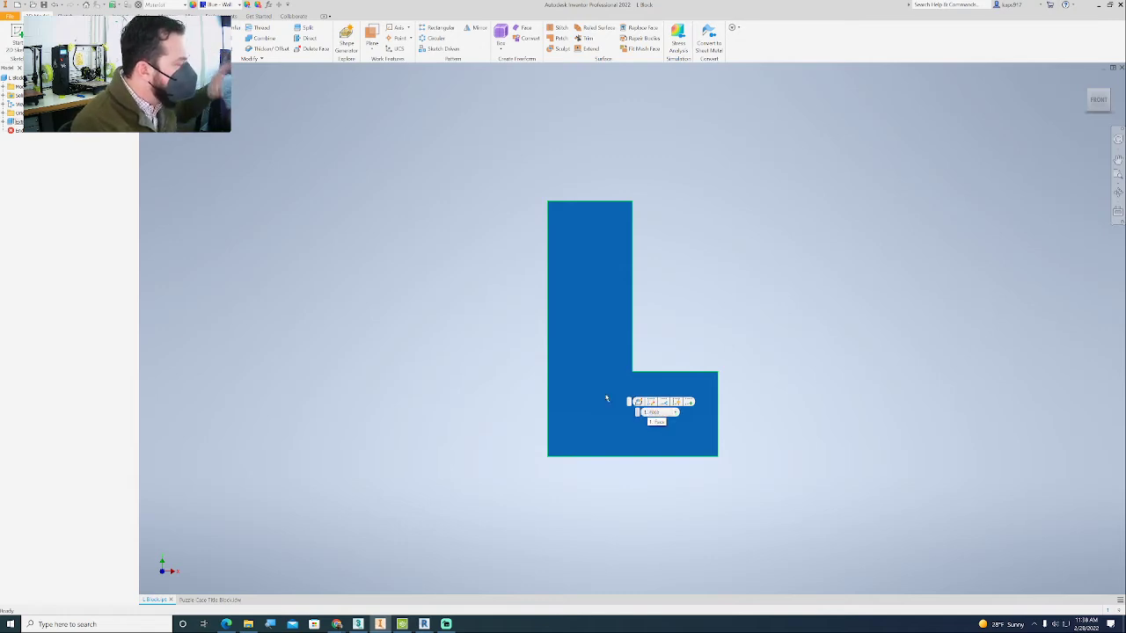
pyautogui.click(642, 390)
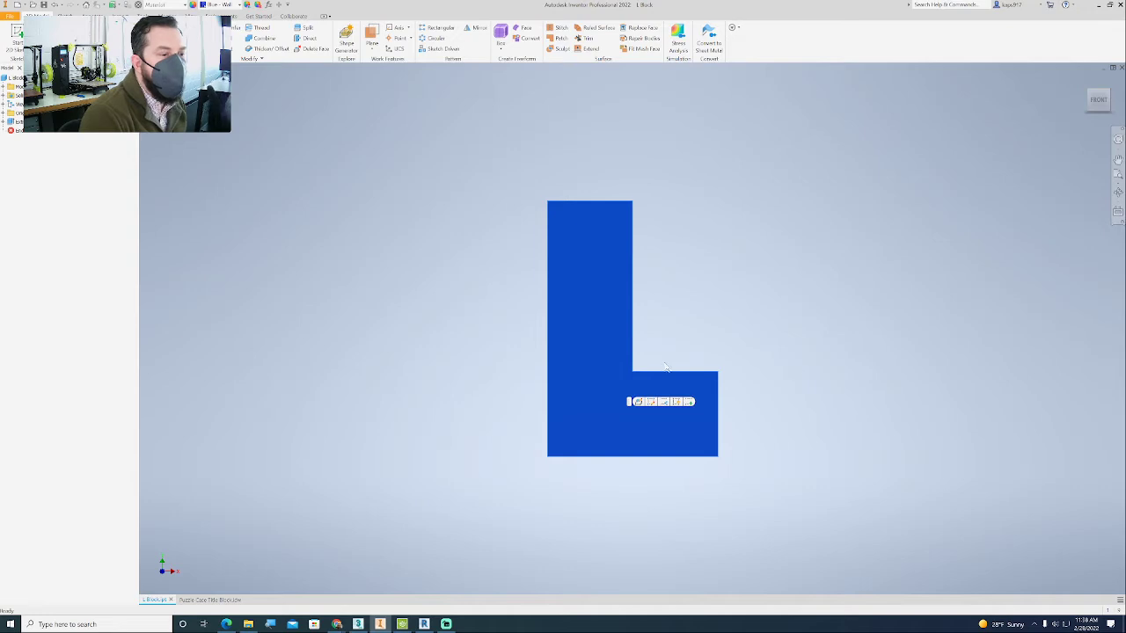
# Step: In the title block drawing, place a front base view of the L Block at 1:1 scale and move it to the sheet's lower-left area
pyautogui.click(209, 599)
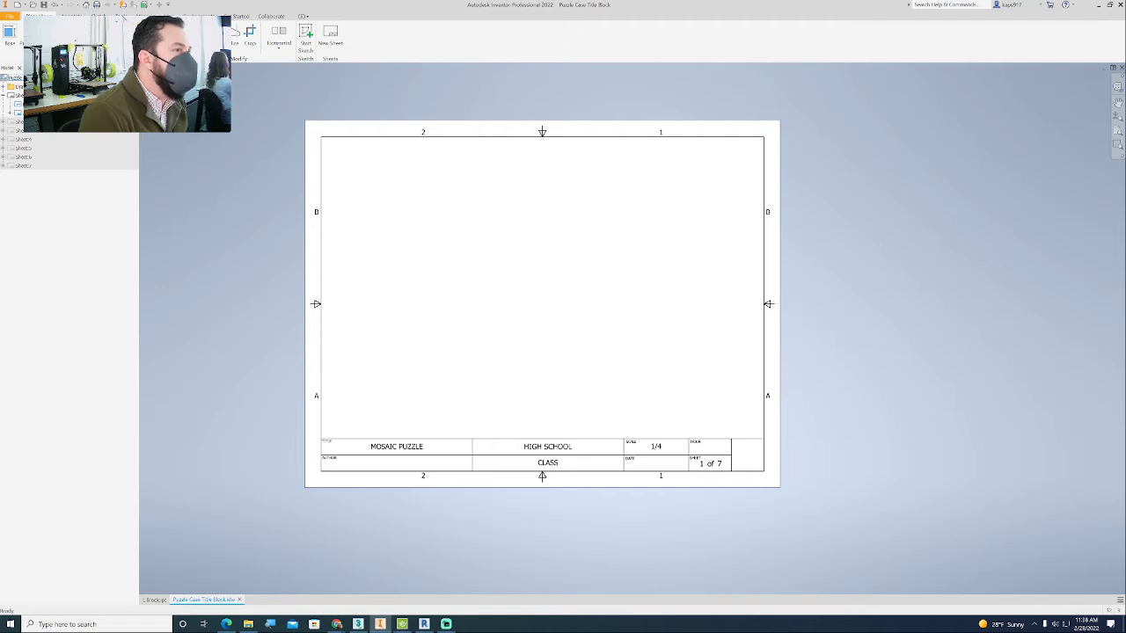
pyautogui.click(9, 35)
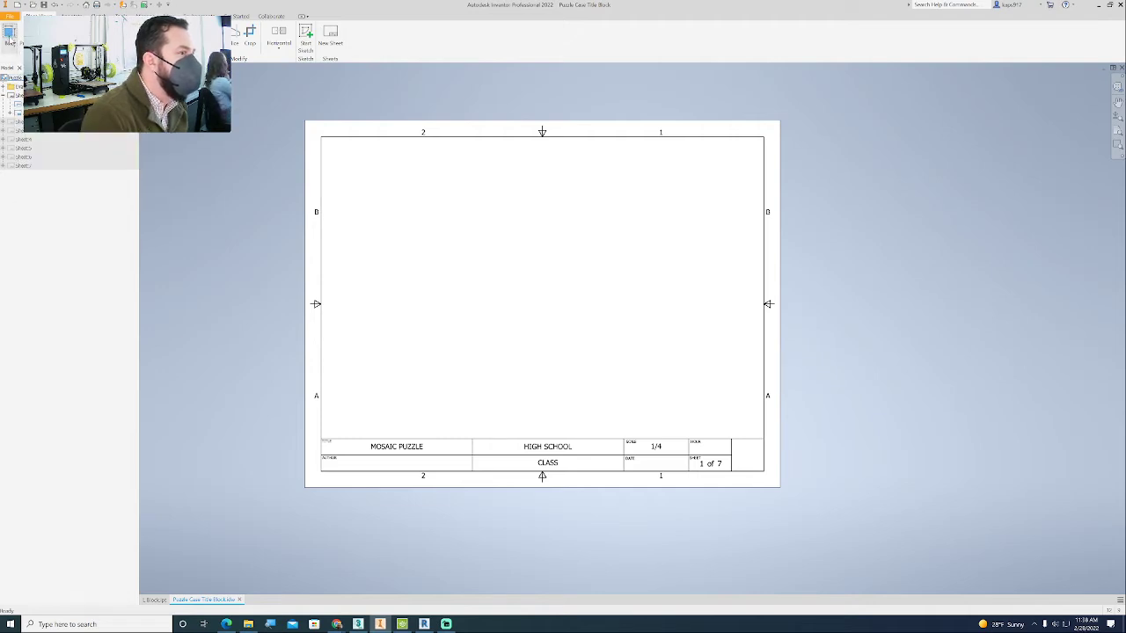
pyautogui.moveTo(318, 161); pyautogui.dragTo(940, 128)
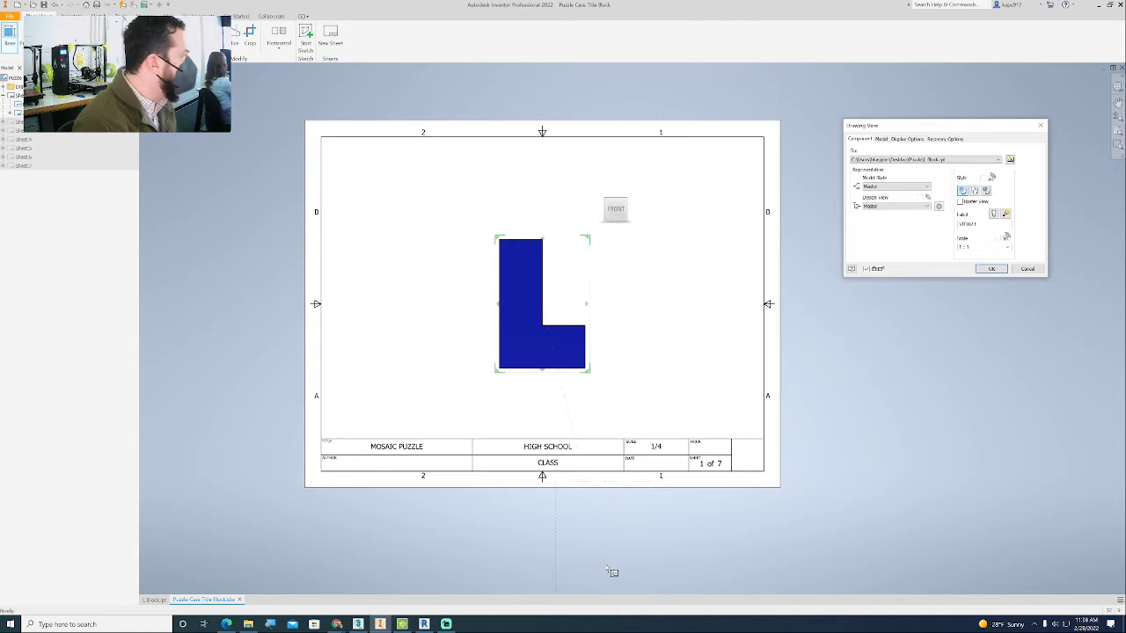
pyautogui.click(930, 159)
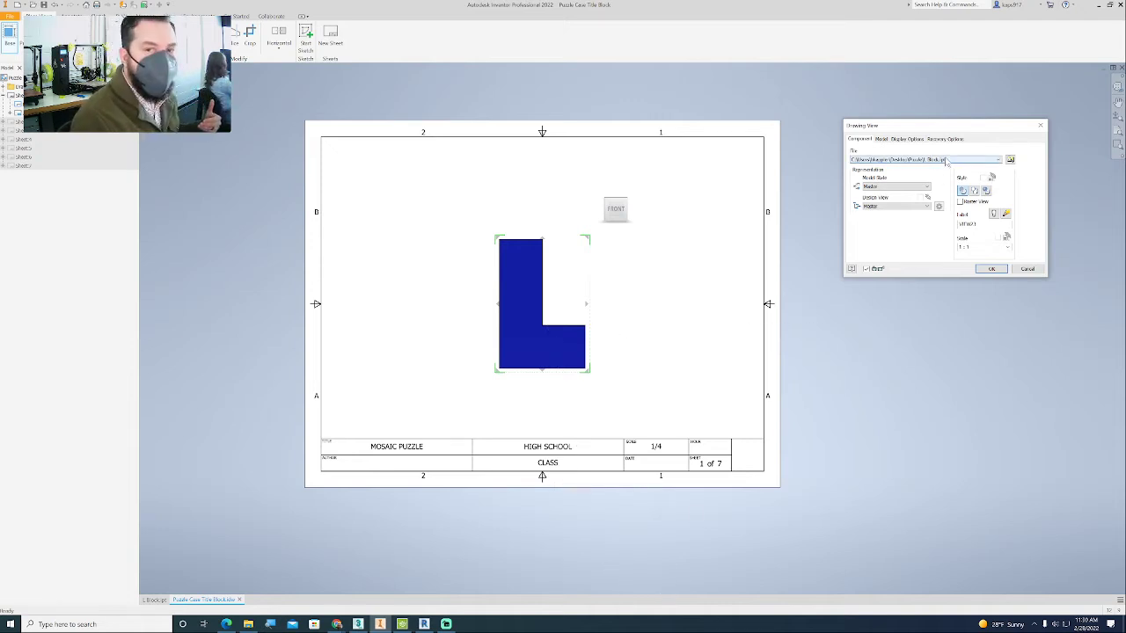
pyautogui.click(155, 600)
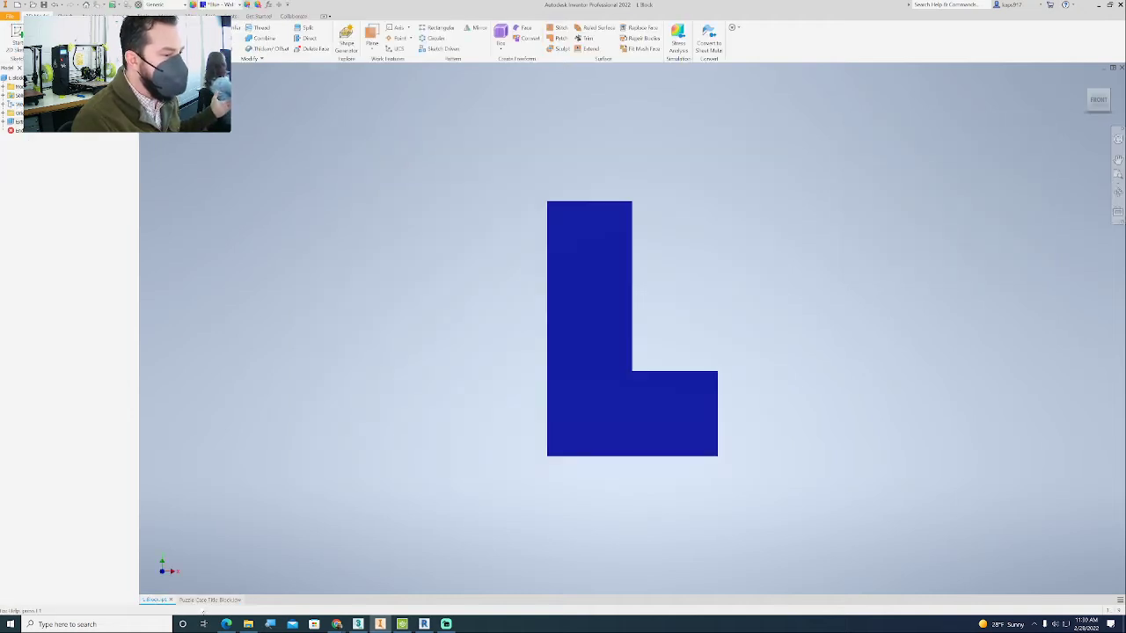
pyautogui.click(204, 600)
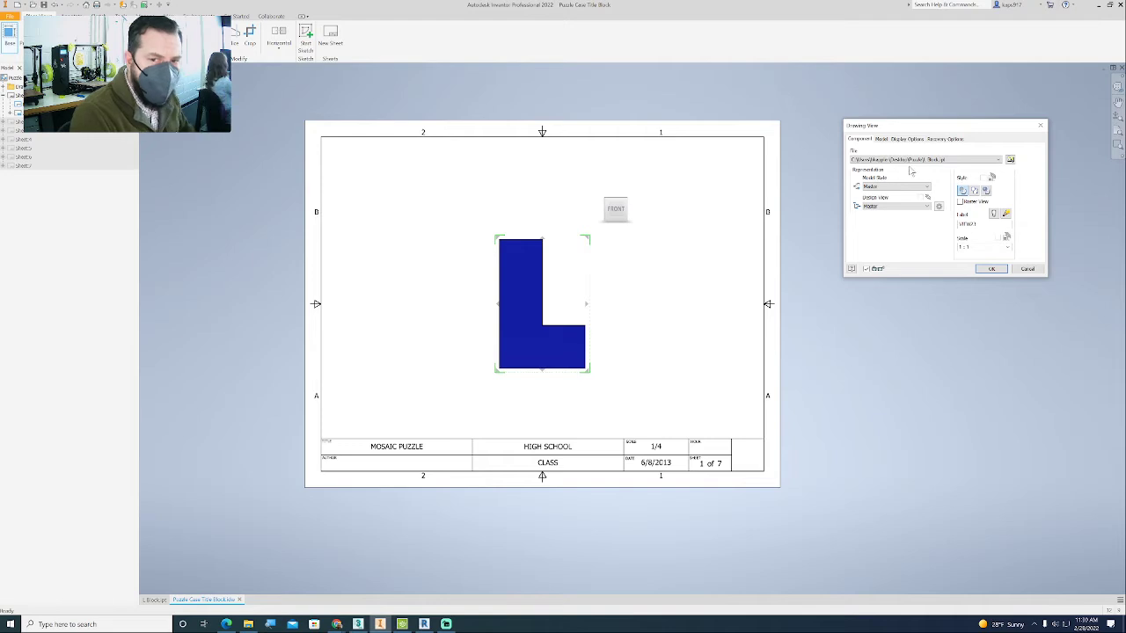
pyautogui.click(1010, 160)
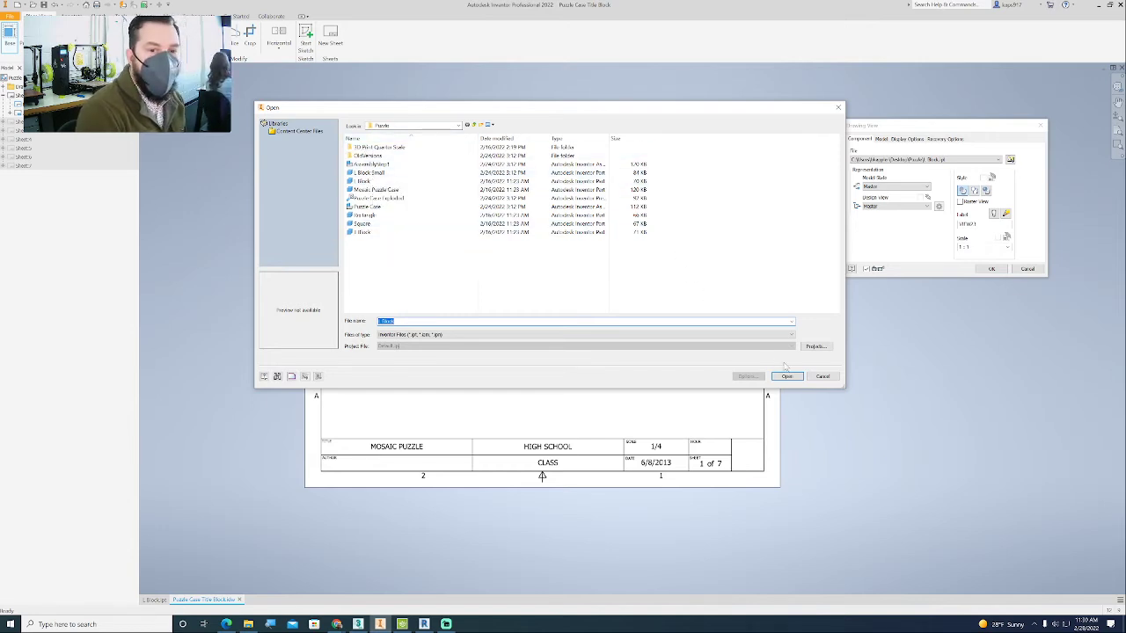
pyautogui.click(823, 377)
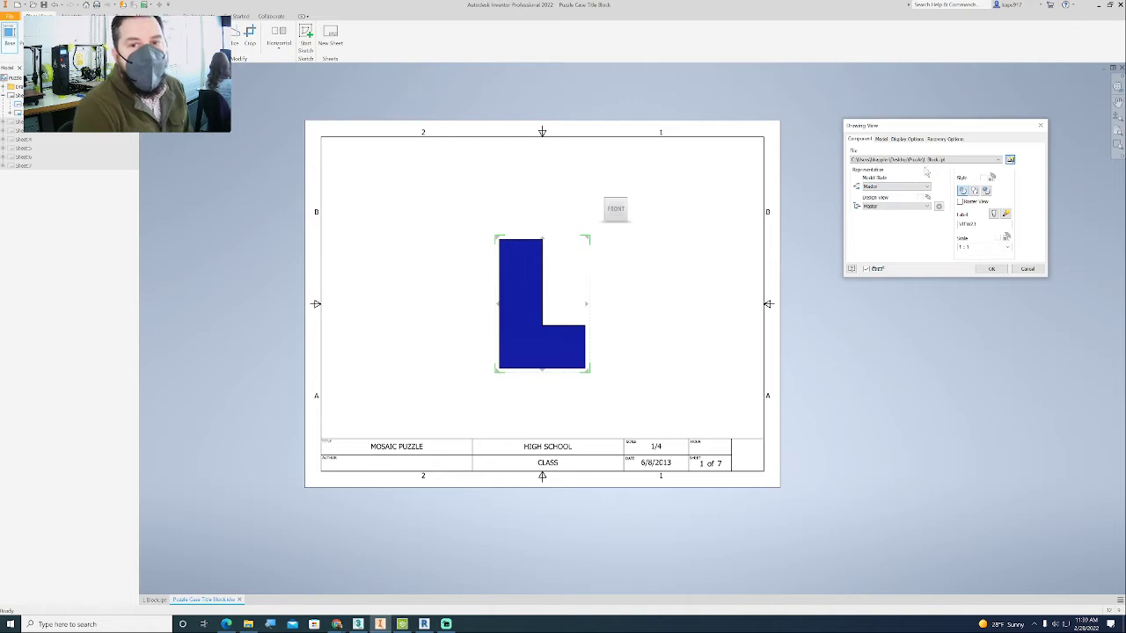
pyautogui.click(925, 161)
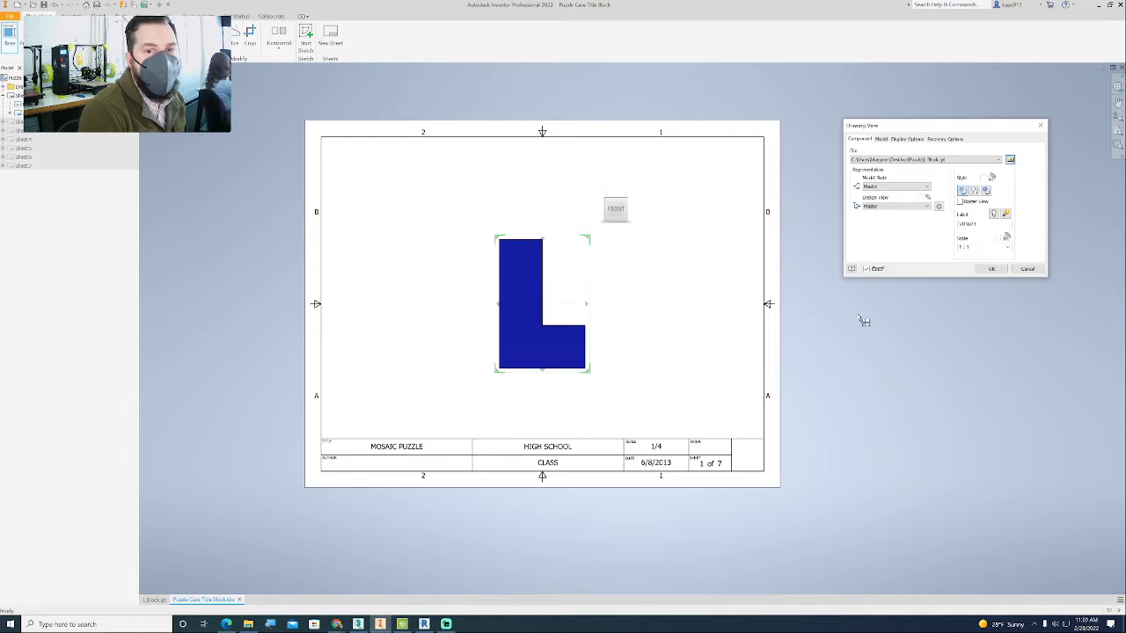
pyautogui.click(991, 268)
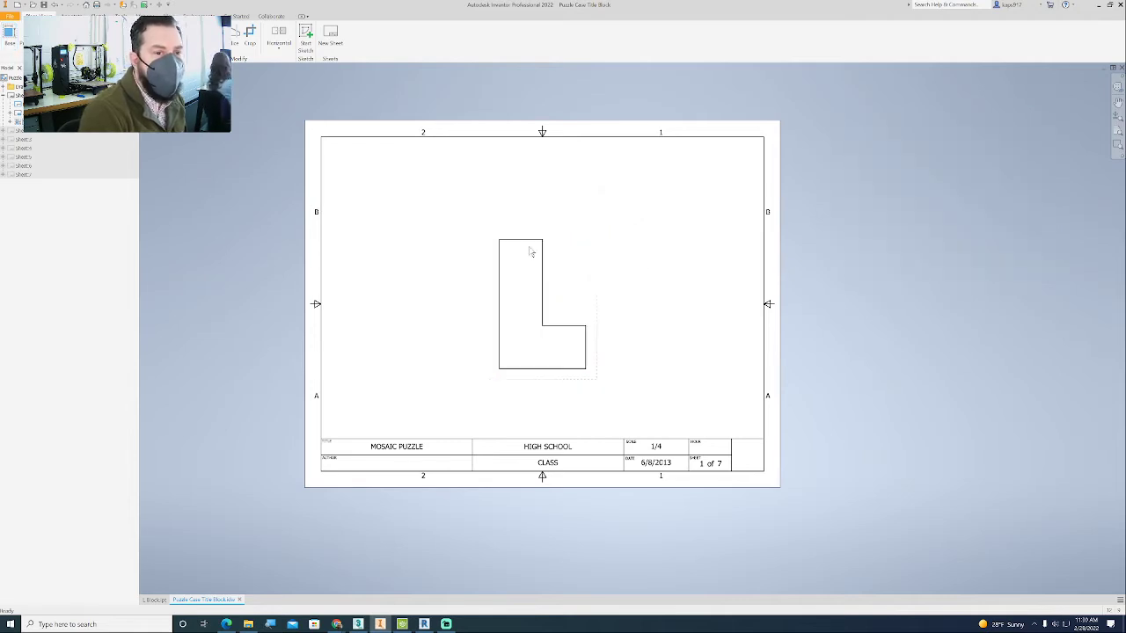
pyautogui.moveTo(531, 235)
pyautogui.mouseDown()
pyautogui.moveTo(423, 276)
pyautogui.moveTo(408, 265)
pyautogui.mouseUp()
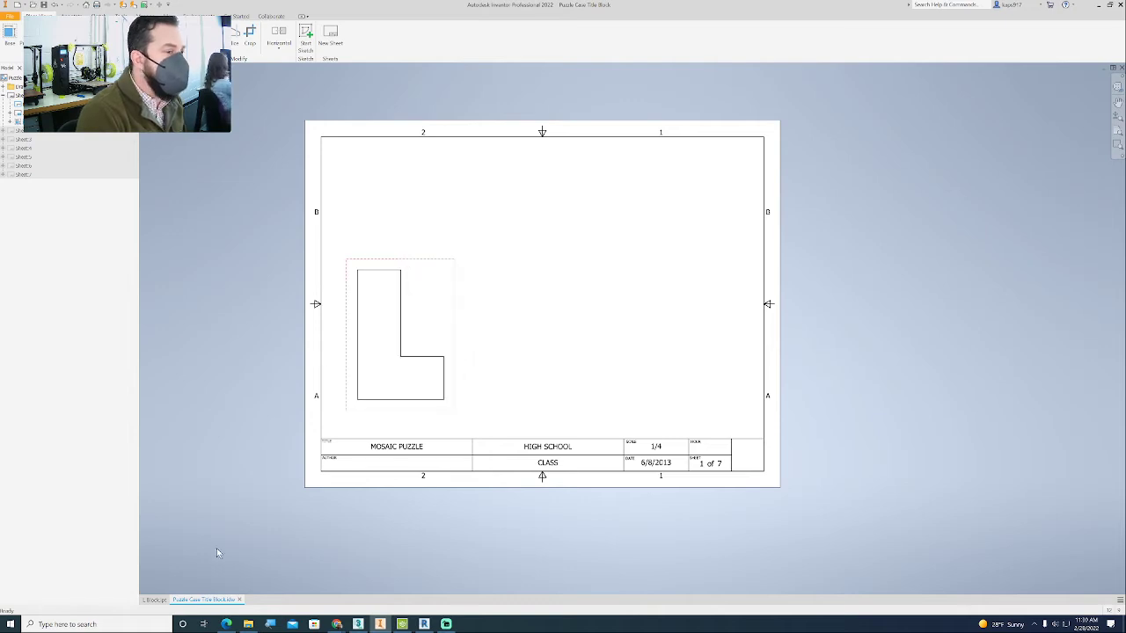
# Step: Compare the L Block part's front face with its base view on the drawing sheet, examining the view's edges closely
pyautogui.click(155, 600)
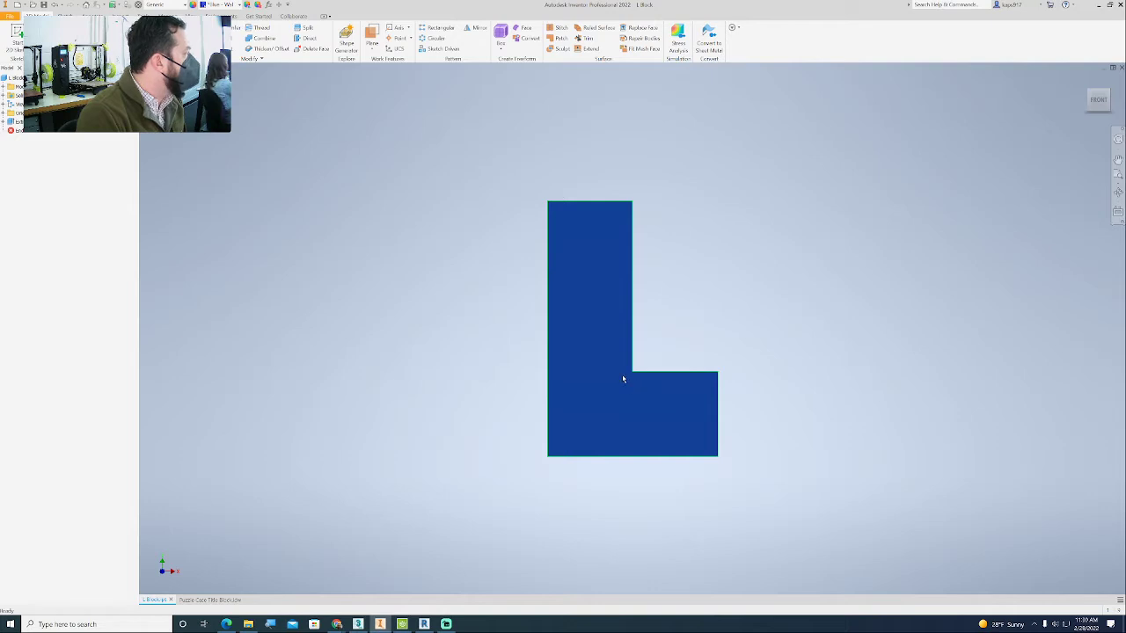
pyautogui.click(220, 600)
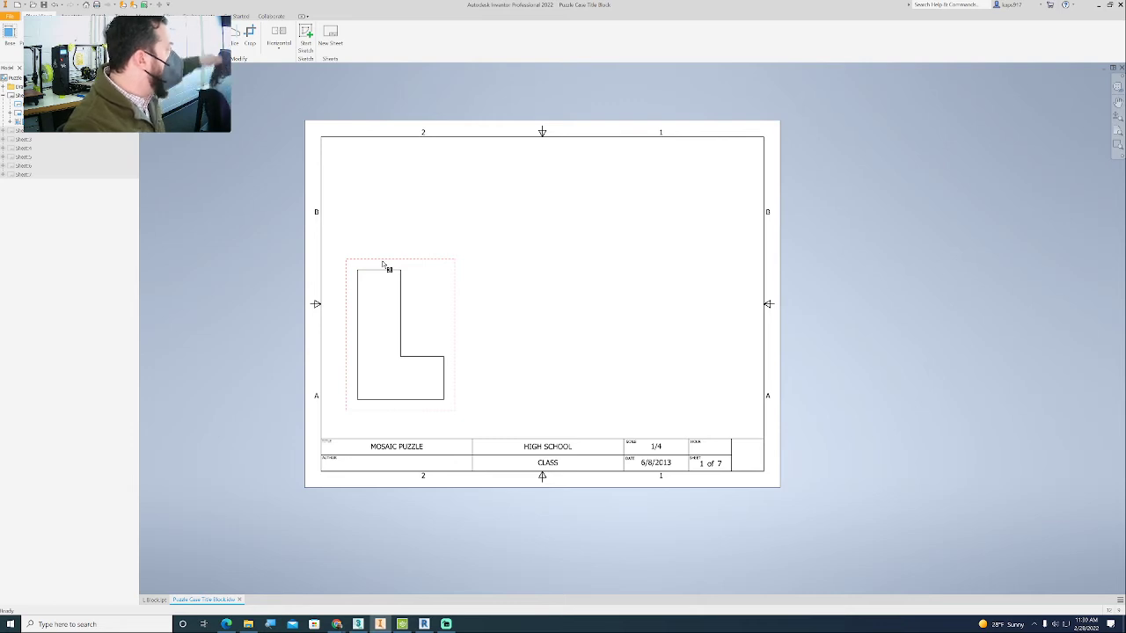
pyautogui.scroll(8, 387, 279)
pyautogui.scroll(-8, 383, 262)
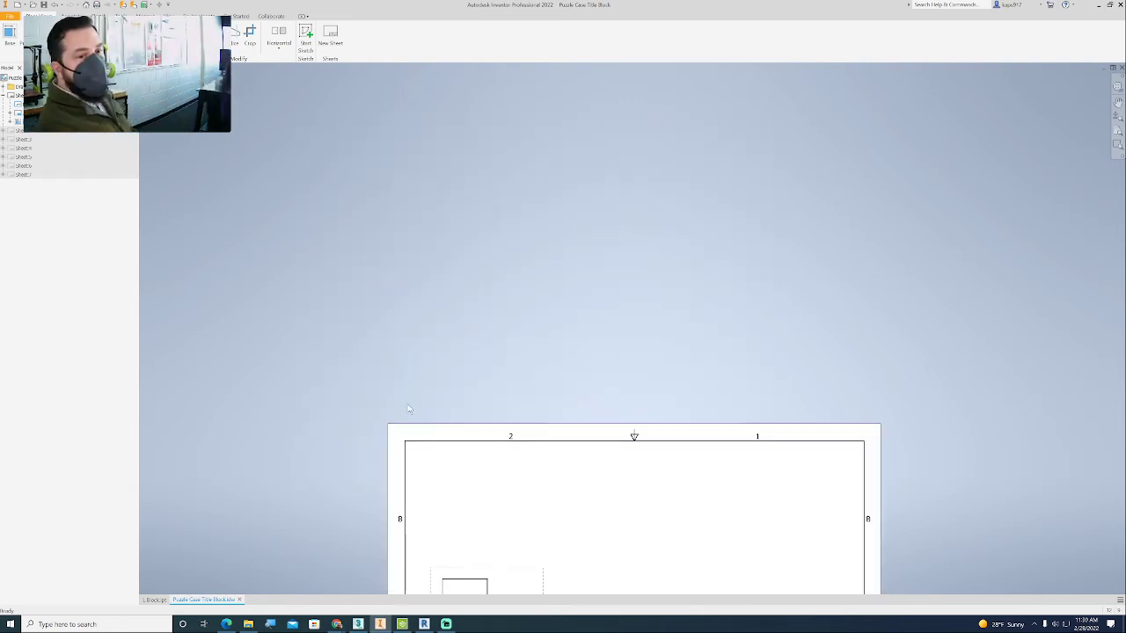
pyautogui.moveTo(464, 437); pyautogui.dragTo(441, 213, button='middle')
pyautogui.scroll(-6, 450, 309)
pyautogui.scroll(3, 511, 347)
pyautogui.moveTo(487, 423); pyautogui.dragTo(480, 304, button='middle')
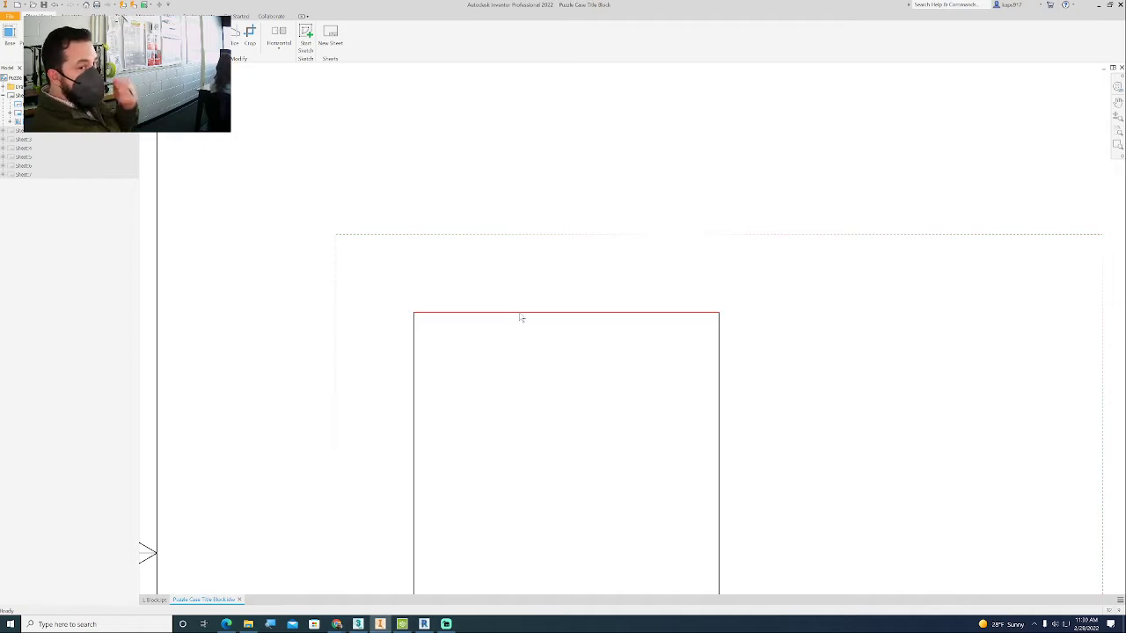
pyautogui.scroll(-2, 563, 240)
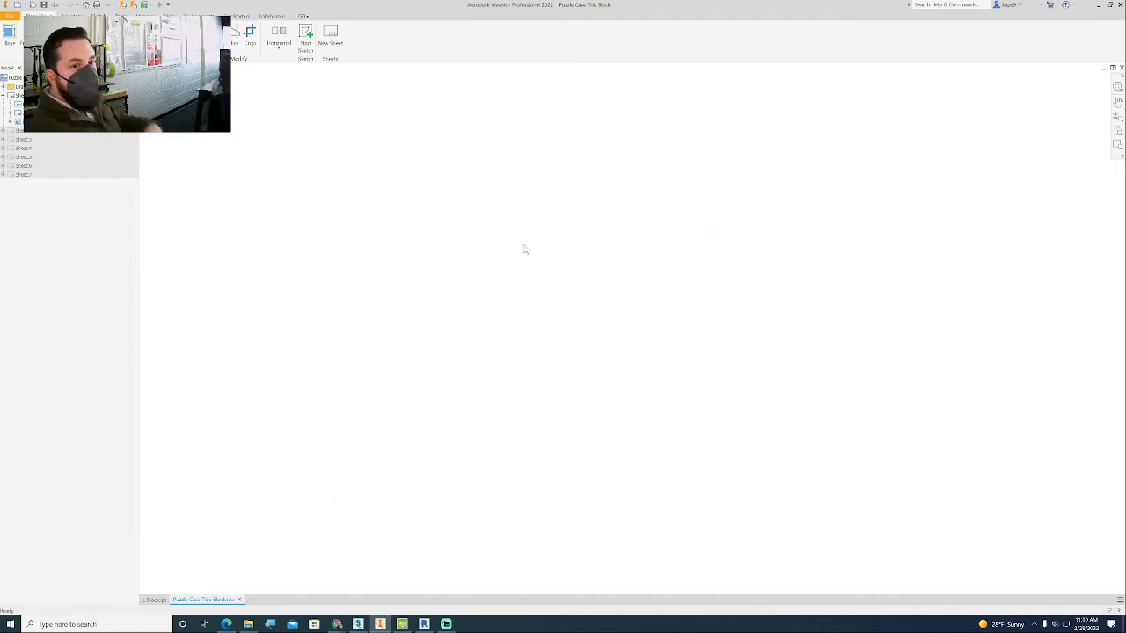
pyautogui.scroll(6, 522, 246)
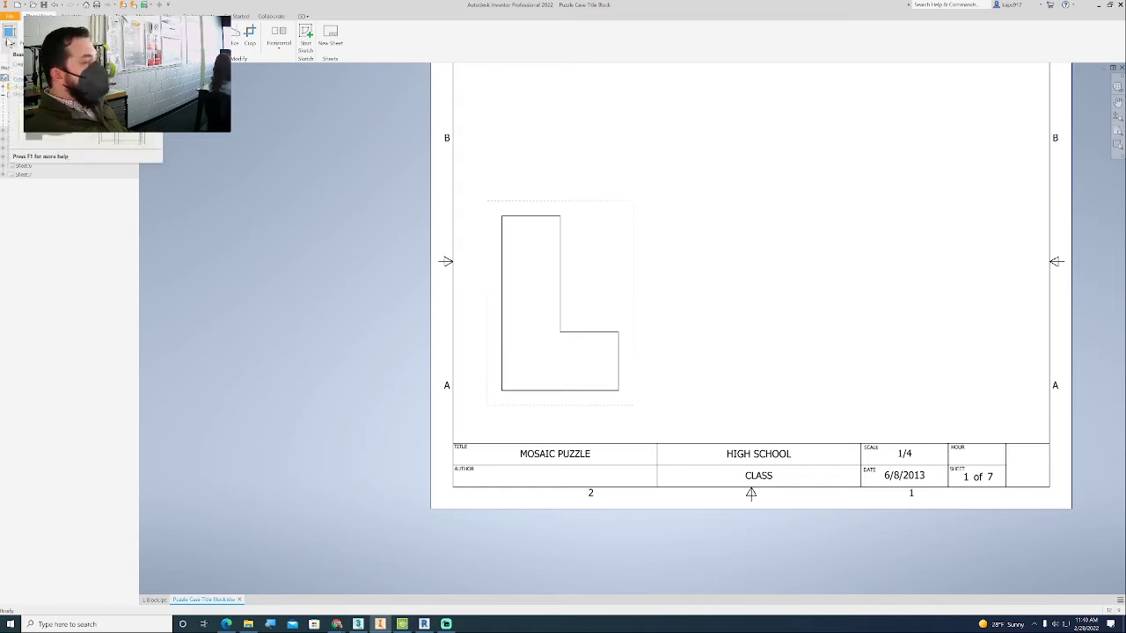
# Step: Shift the L Block's base view slightly right and up, away from the sheet's left border
pyautogui.moveTo(359, 292); pyautogui.dragTo(358, 292, button='middle')
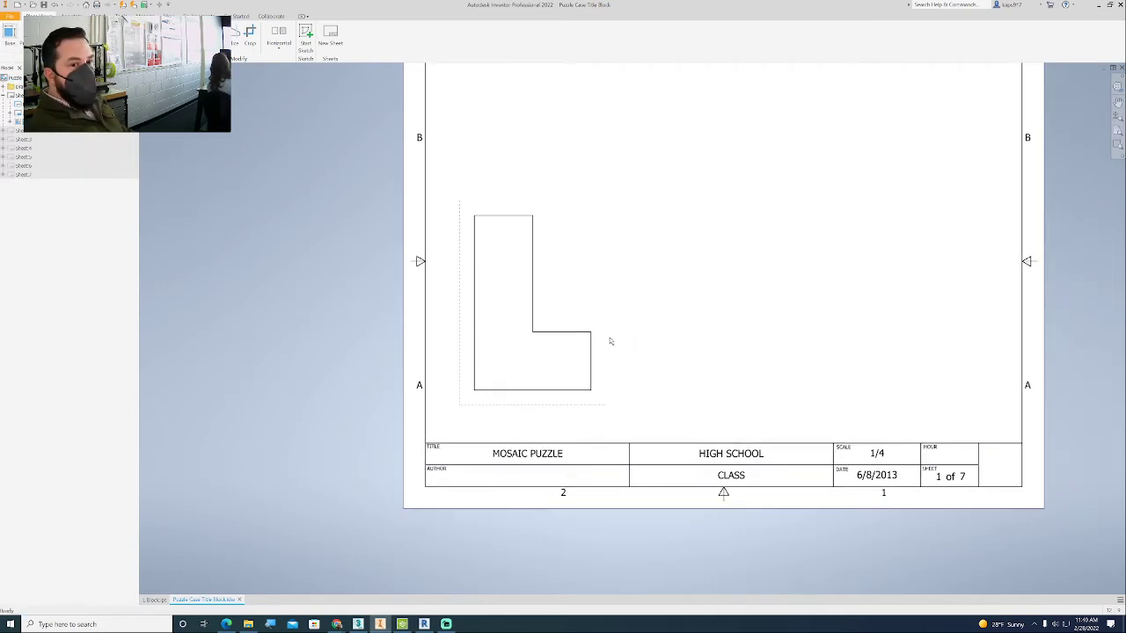
pyautogui.scroll(-2, 548, 322)
pyautogui.scroll(3, 536, 320)
pyautogui.moveTo(532, 294)
pyautogui.mouseDown()
pyautogui.moveTo(547, 273)
pyautogui.moveTo(587, 280)
pyautogui.moveTo(556, 269)
pyautogui.mouseUp()
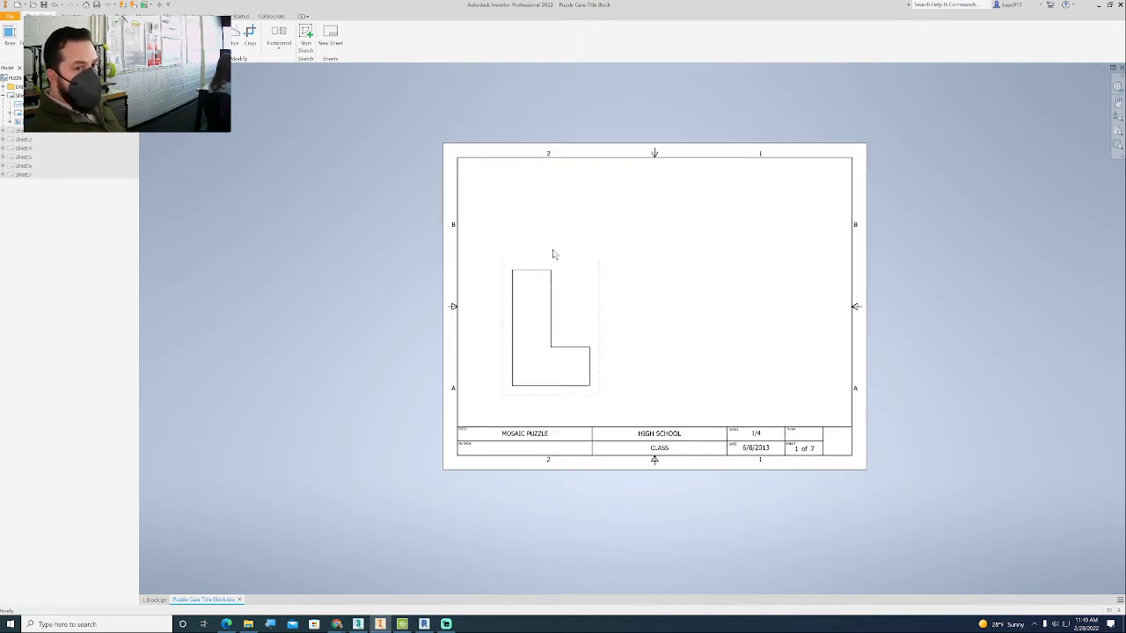
pyautogui.moveTo(555, 254); pyautogui.dragTo(523, 247, button='middle')
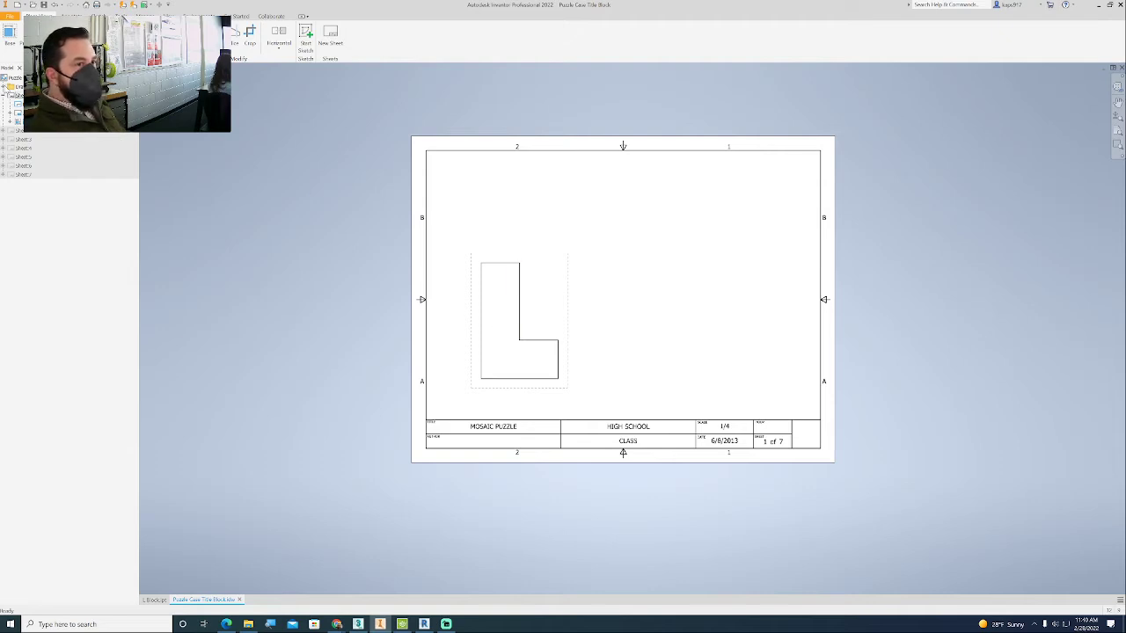
# Step: Create projected views of the L Block from the base view: top above it, right side beside it, and isometric at the upper right
pyautogui.click(31, 37)
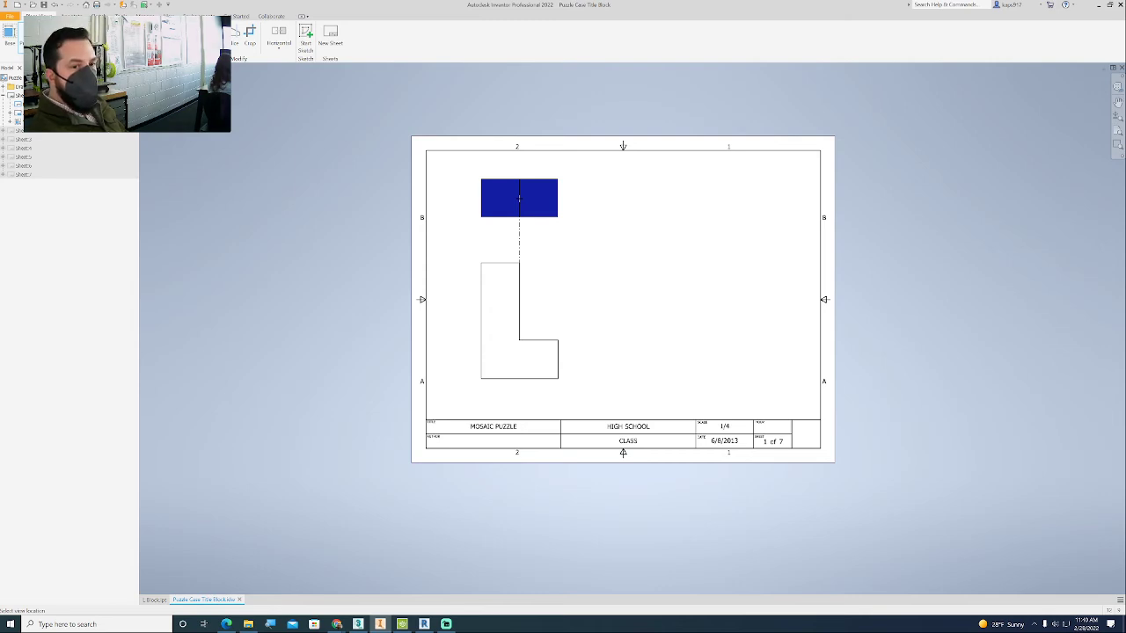
pyautogui.click(519, 198)
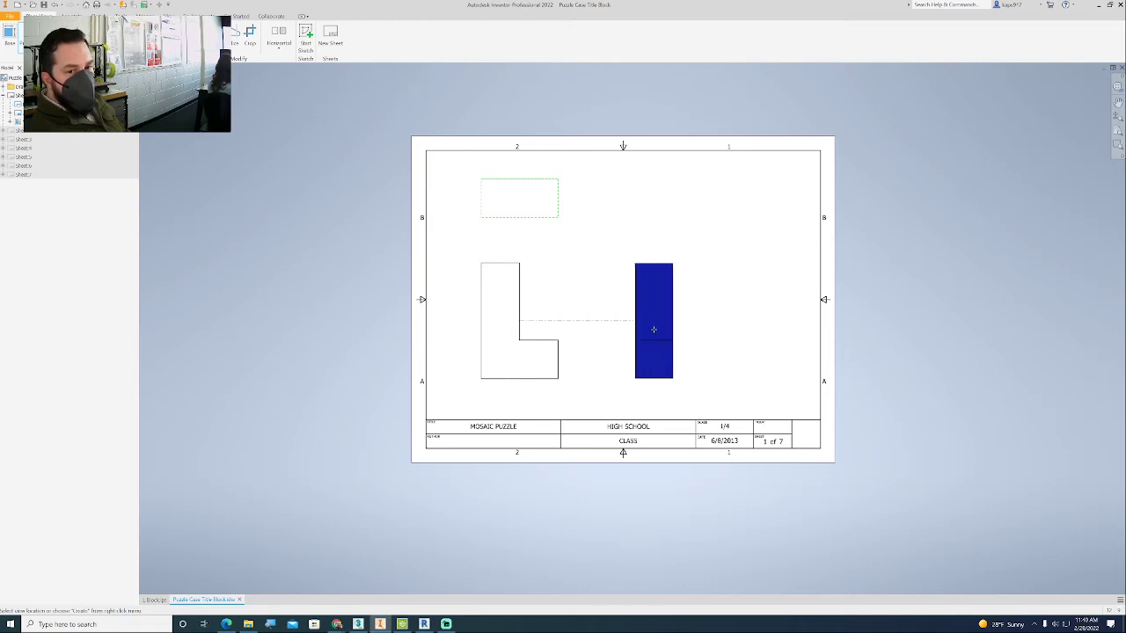
pyautogui.click(652, 329)
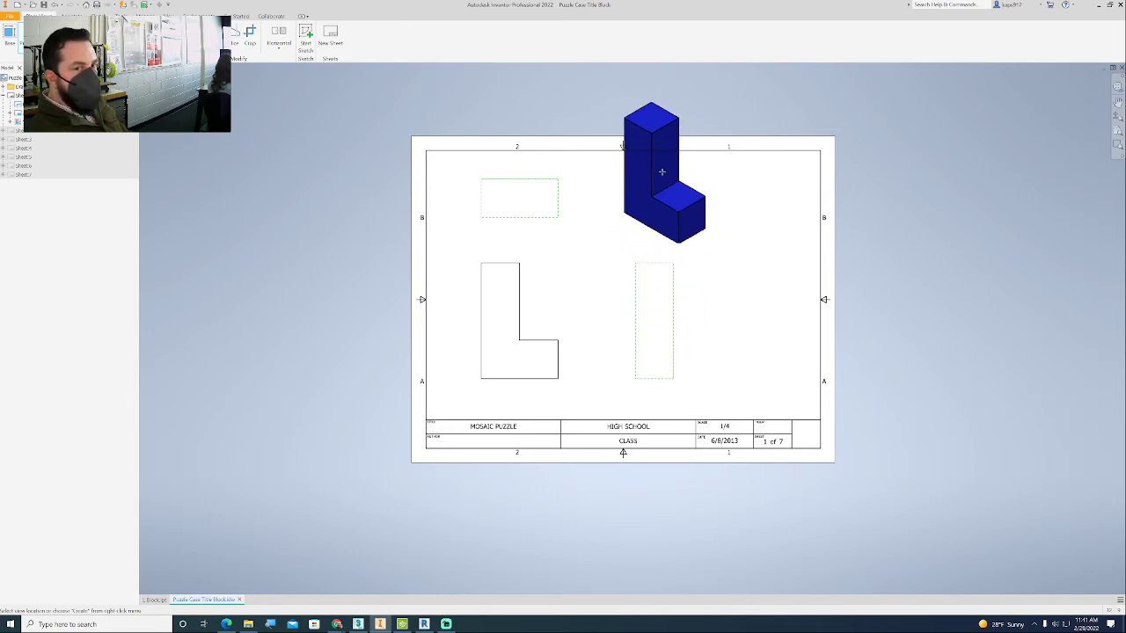
pyautogui.click(660, 171)
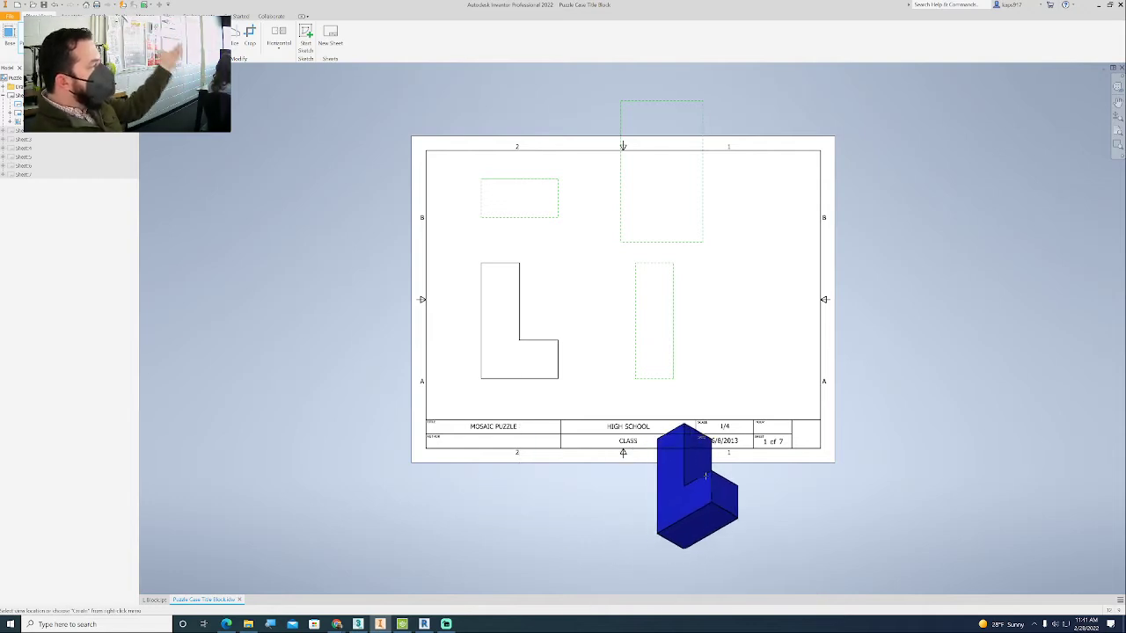
pyautogui.rightClick(868, 299)
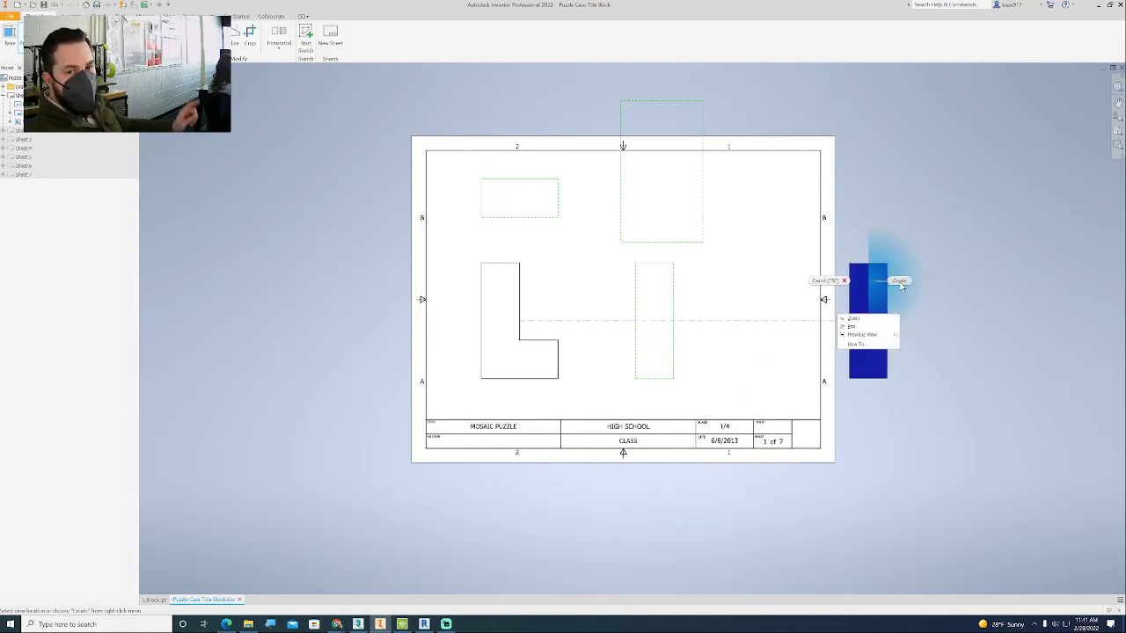
pyautogui.click(899, 281)
# Step: Move the front view down towards the title block and shift the right-side view slightly to the right
pyautogui.scroll(-3, 756, 280)
pyautogui.scroll(5, 757, 280)
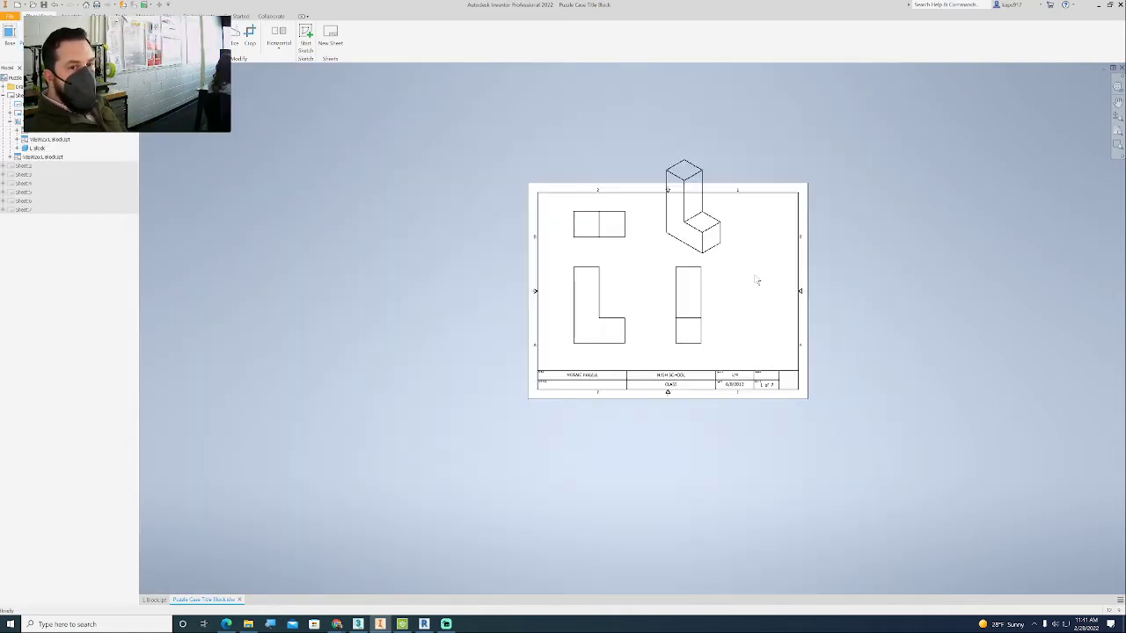
pyautogui.moveTo(604, 352); pyautogui.dragTo(608, 267)
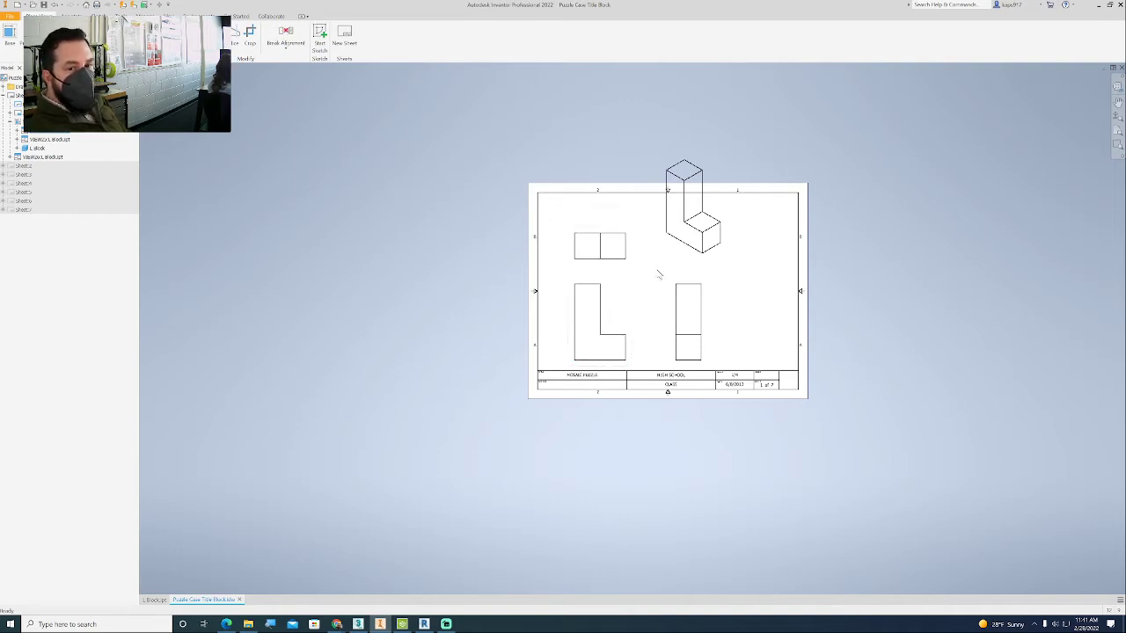
pyautogui.moveTo(715, 322); pyautogui.dragTo(724, 323)
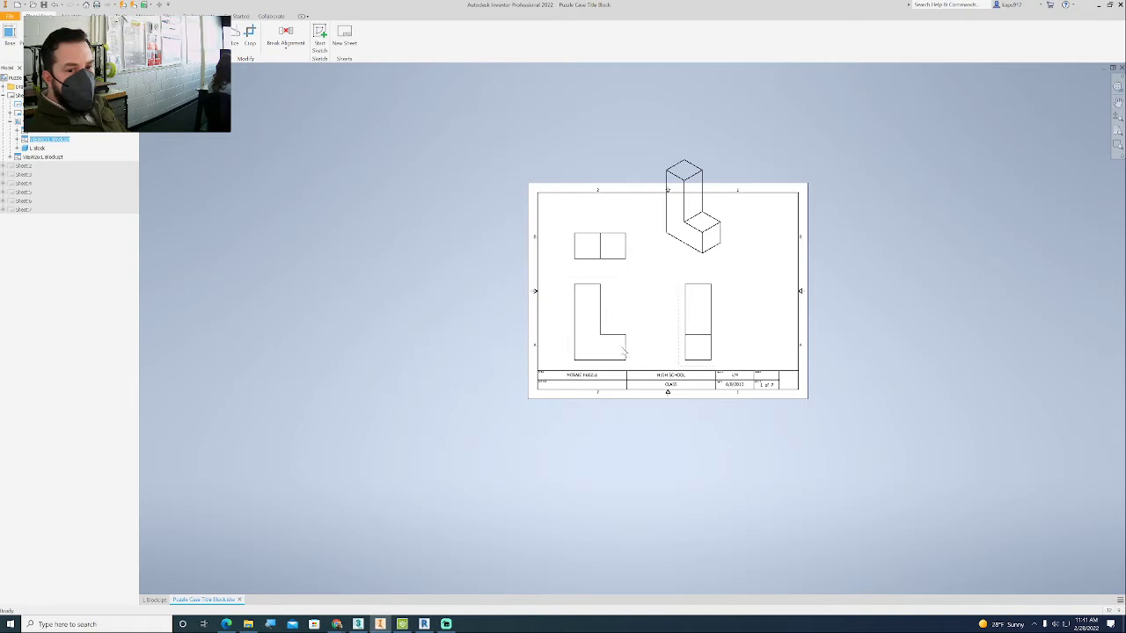
# Step: Move the L Block's top view down until it almost touches the front view
pyautogui.click(609, 368)
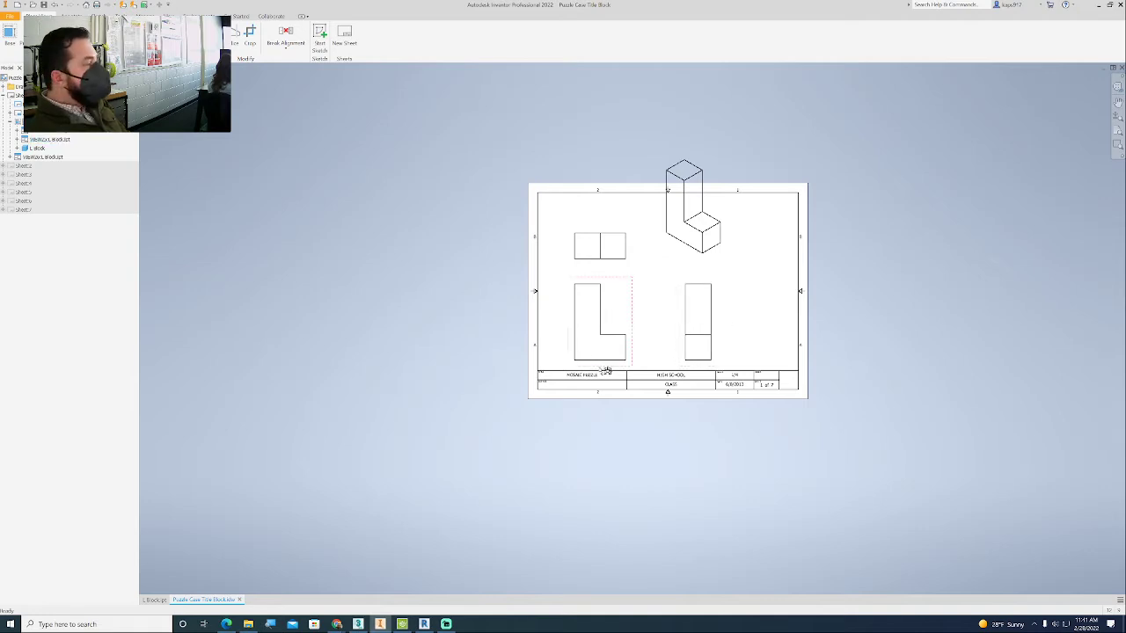
pyautogui.scroll(5, 588, 319)
pyautogui.scroll(-7, 588, 320)
pyautogui.moveTo(593, 289); pyautogui.dragTo(589, 322, button='middle')
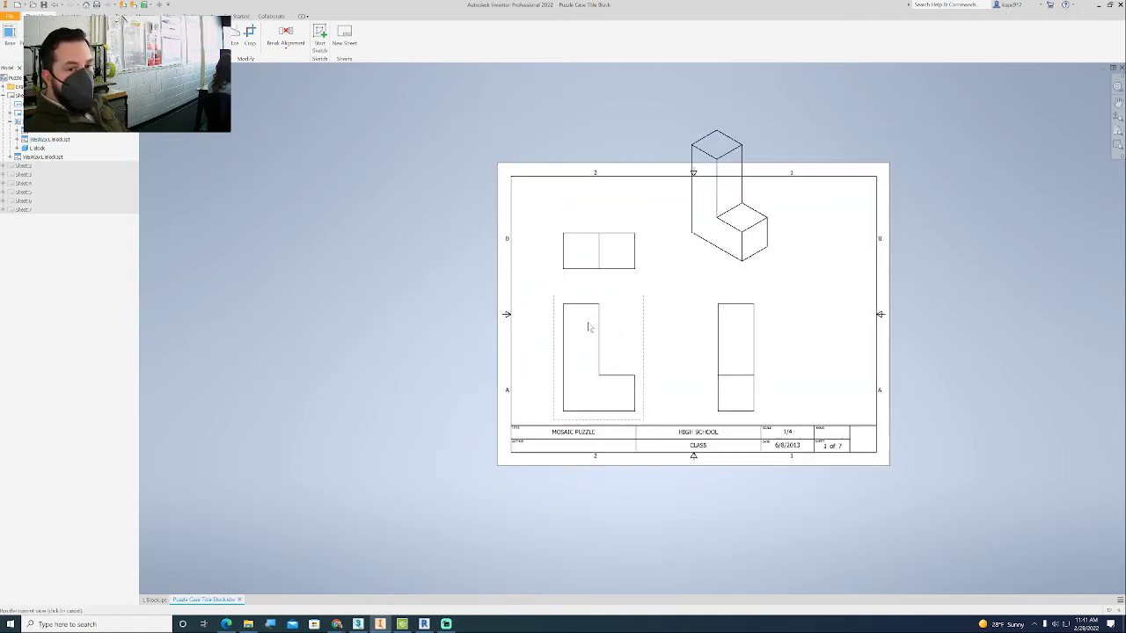
pyautogui.scroll(-5, 588, 327)
pyautogui.scroll(2, 592, 314)
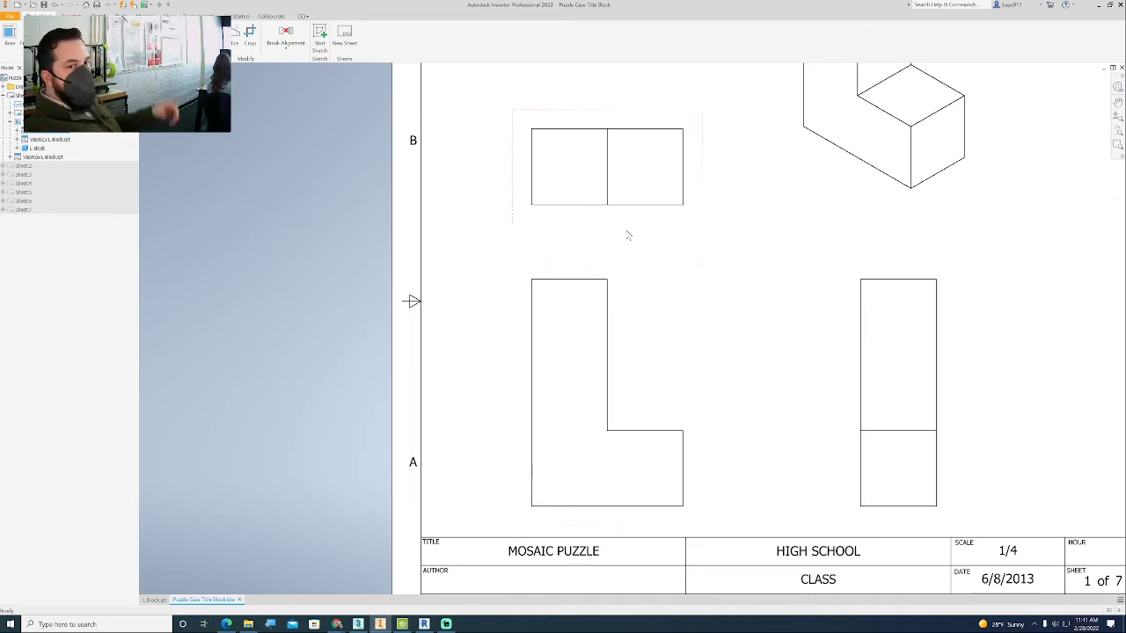
pyautogui.moveTo(624, 228); pyautogui.dragTo(633, 301)
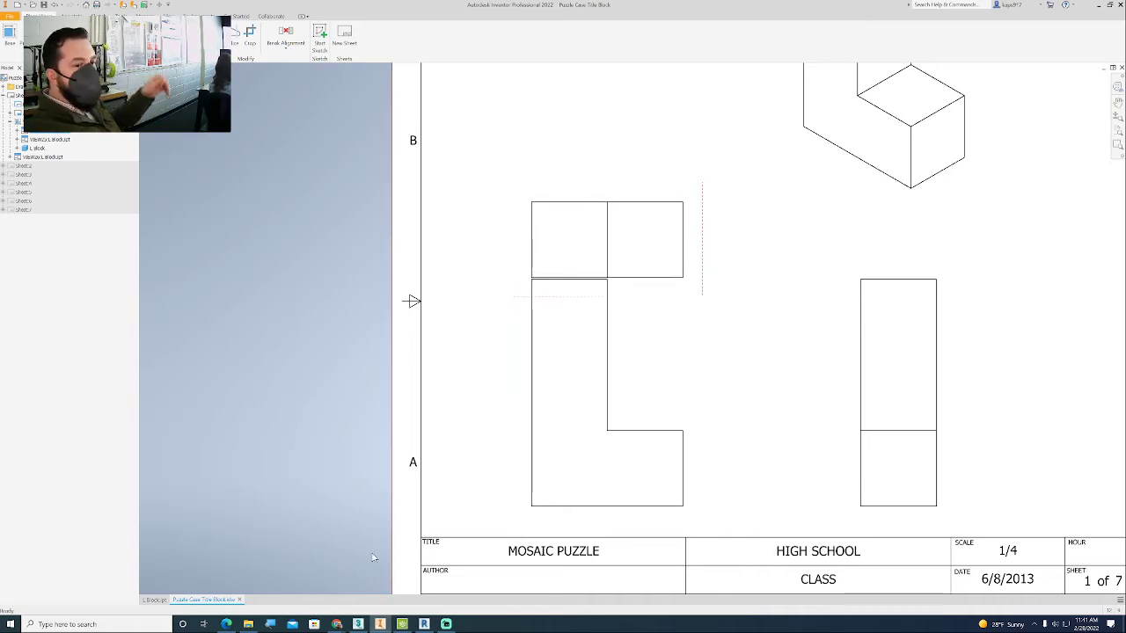
# Step: Look at the L Block part from the front, top and right side to compare it with the drawing views
pyautogui.click(154, 600)
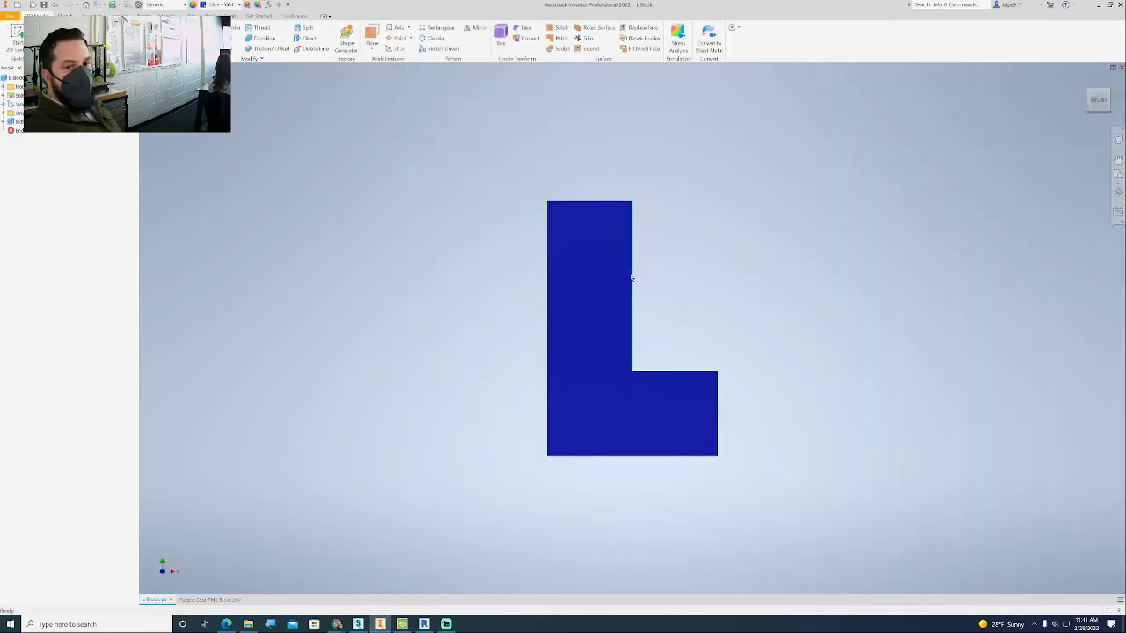
pyautogui.click(1101, 91)
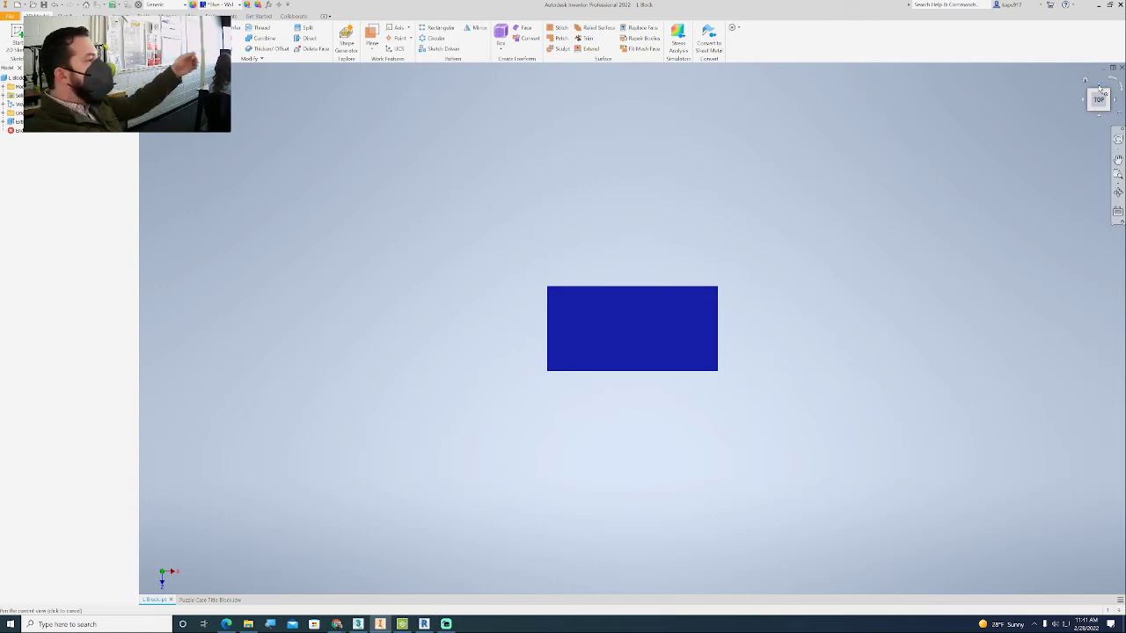
pyautogui.click(1103, 120)
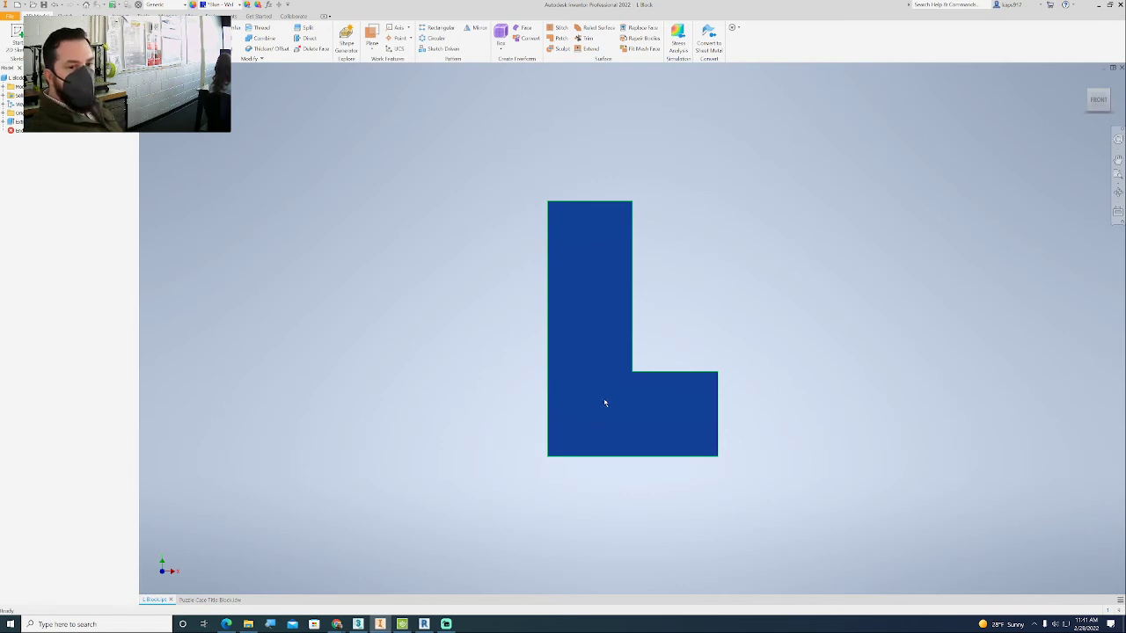
pyautogui.click(1116, 101)
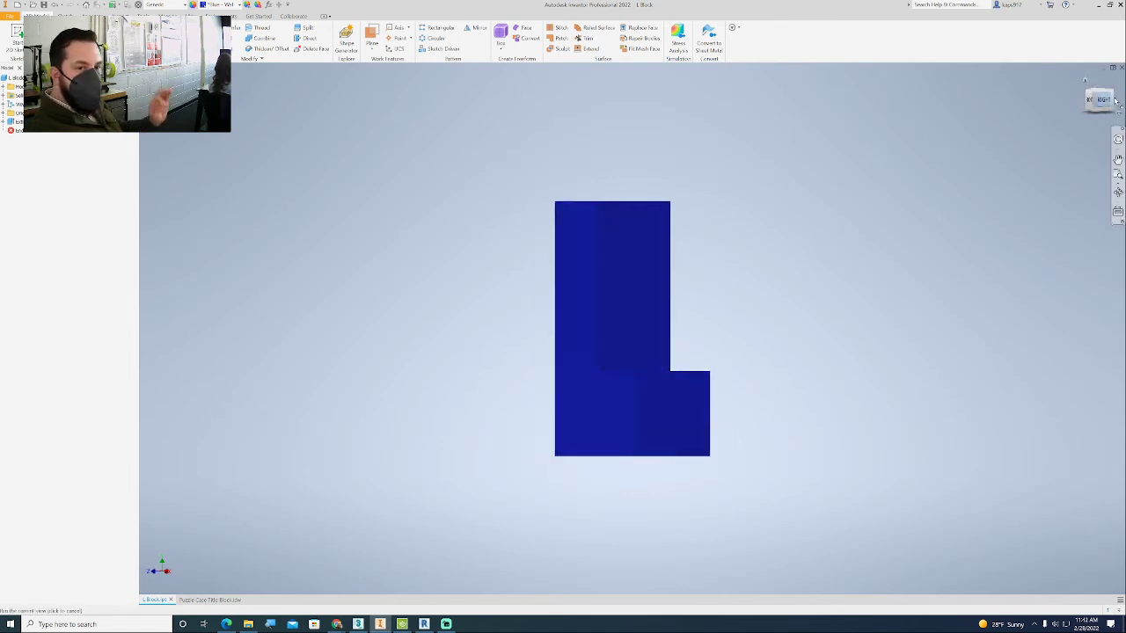
pyautogui.click(1084, 103)
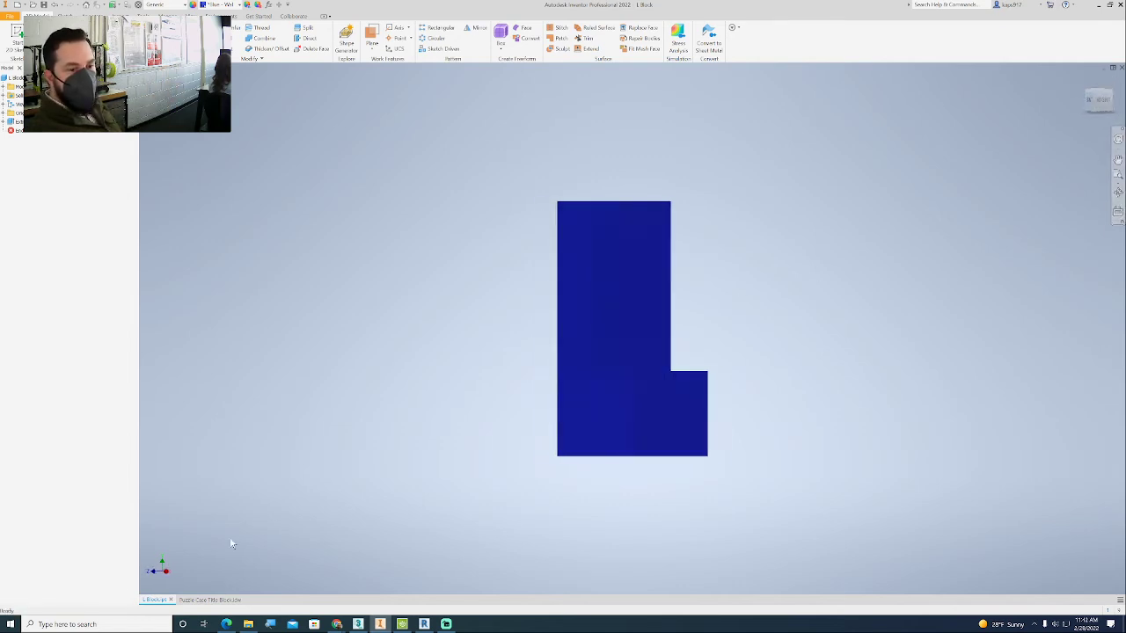
# Step: On the drawing sheet, move the top view back up and shift the front view slightly left and up
pyautogui.click(209, 600)
pyautogui.moveTo(627, 245)
pyautogui.mouseDown()
pyautogui.moveTo(665, 183)
pyautogui.moveTo(646, 173)
pyautogui.mouseUp()
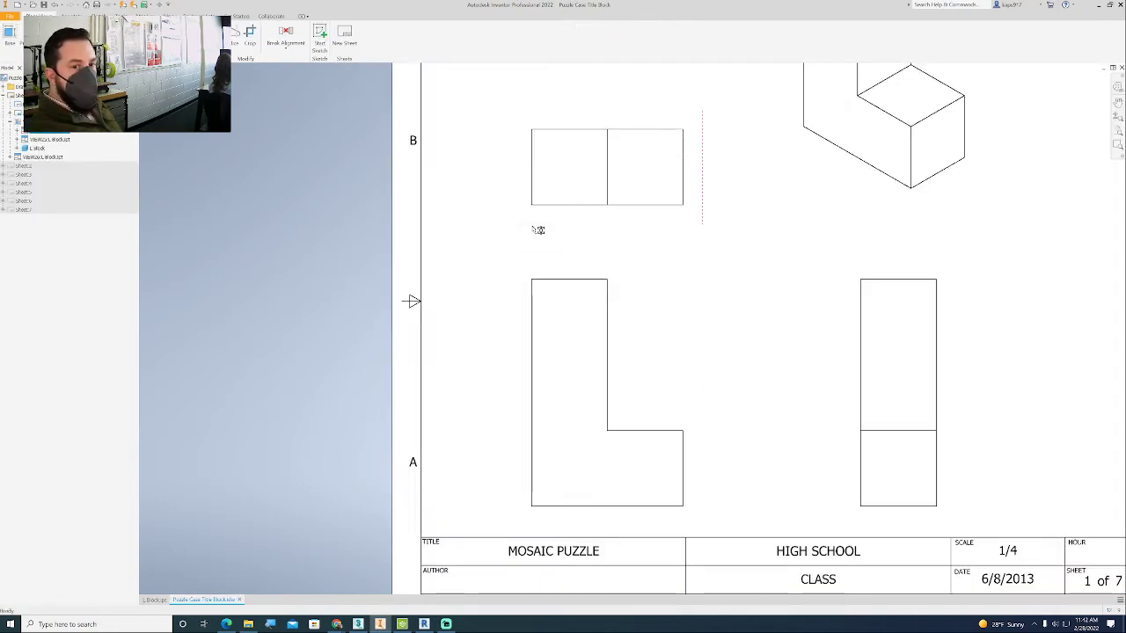
pyautogui.moveTo(523, 352); pyautogui.dragTo(467, 342)
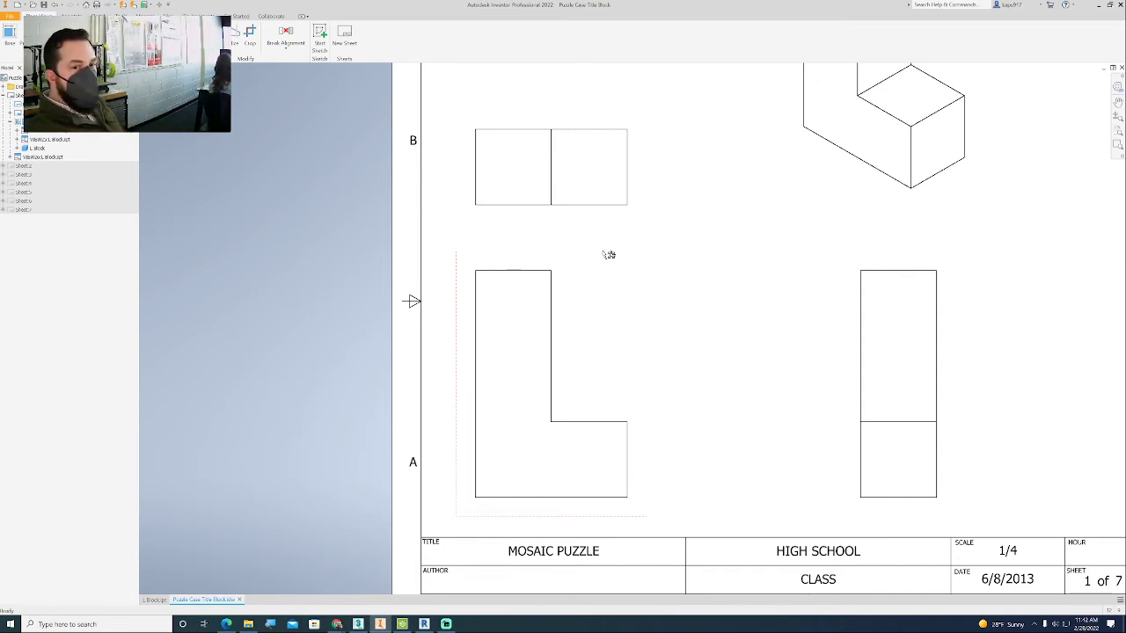
pyautogui.moveTo(609, 254); pyautogui.dragTo(649, 235)
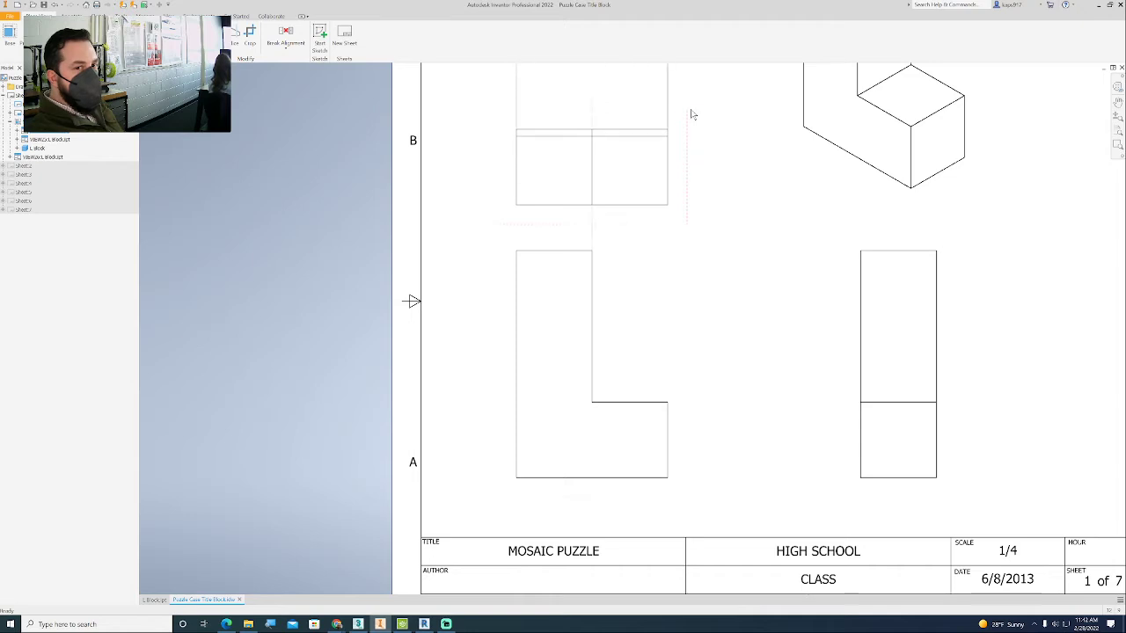
pyautogui.moveTo(692, 111); pyautogui.dragTo(691, 130)
# Step: Shift the front view slightly right and move the right-side view farther right to keep a clear gap between them
pyautogui.scroll(-3, 698, 202)
pyautogui.scroll(5, 716, 246)
pyautogui.moveTo(737, 268); pyautogui.dragTo(706, 256, button='middle')
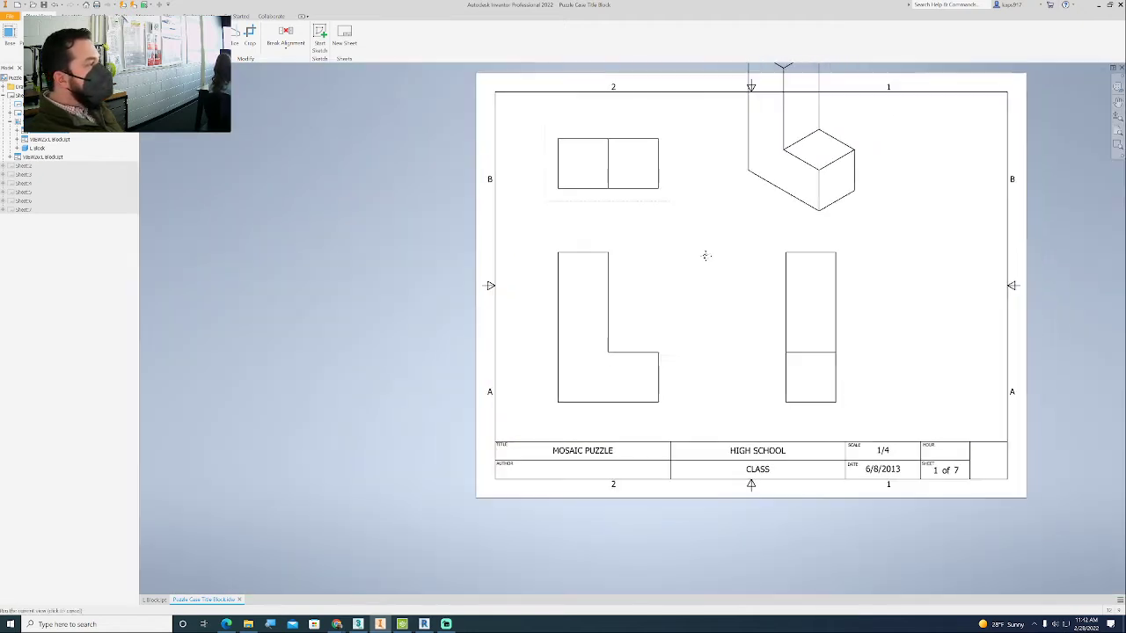
pyautogui.moveTo(782, 261); pyautogui.dragTo(656, 294)
pyautogui.moveTo(731, 284); pyautogui.dragTo(810, 285)
pyautogui.moveTo(673, 311)
pyautogui.mouseDown()
pyautogui.moveTo(701, 304)
pyautogui.moveTo(695, 314)
pyautogui.moveTo(694, 268)
pyautogui.moveTo(665, 312)
pyautogui.moveTo(648, 307)
pyautogui.moveTo(721, 281)
pyautogui.moveTo(643, 323)
pyautogui.moveTo(695, 309)
pyautogui.mouseUp()
pyautogui.moveTo(809, 275); pyautogui.dragTo(889, 336)
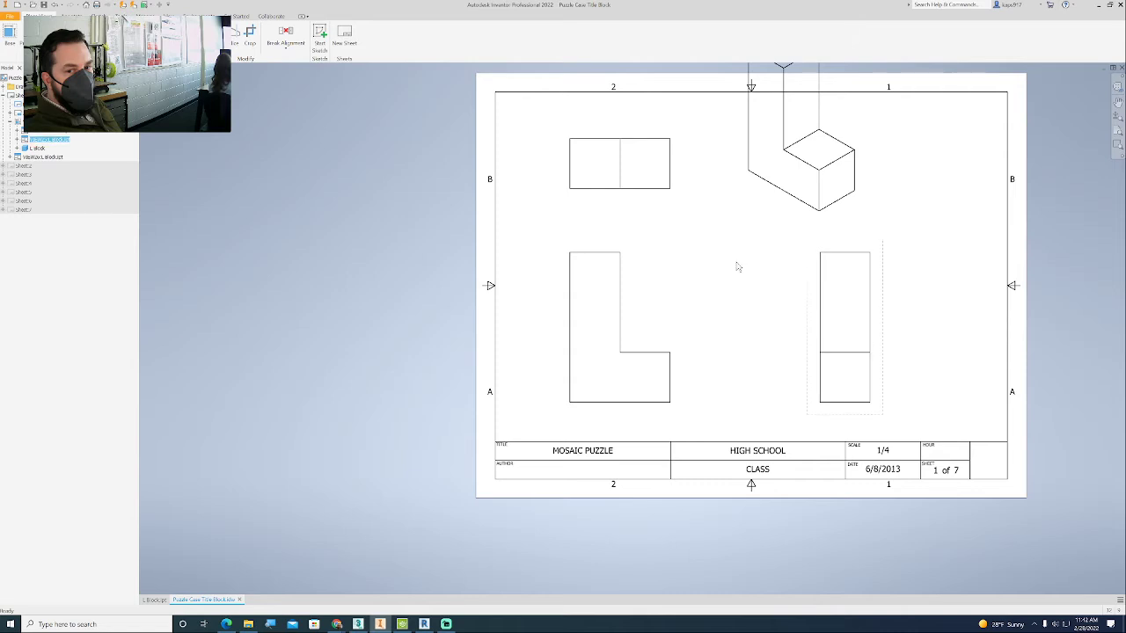
# Step: Move the isometric view inside the sheet's upper-right corner and tighten the spacing of the top, front and right-side views
pyautogui.moveTo(668, 200)
pyautogui.mouseDown()
pyautogui.moveTo(660, 235)
pyautogui.moveTo(659, 199)
pyautogui.moveTo(660, 210)
pyautogui.mouseUp()
pyautogui.scroll(3, 779, 252)
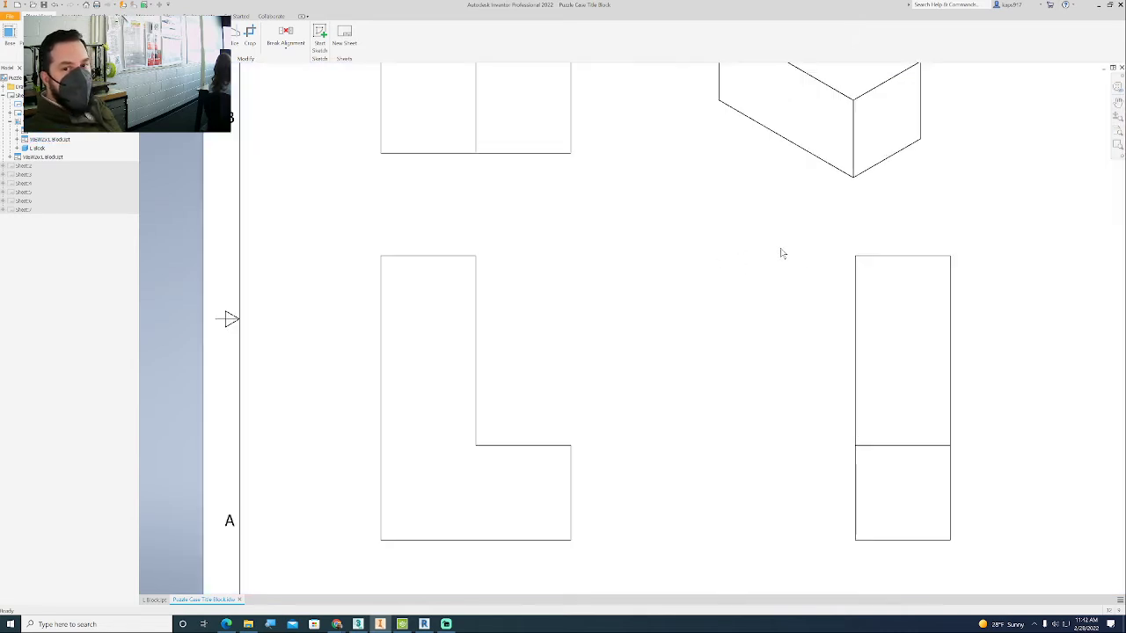
pyautogui.scroll(-5, 783, 254)
pyautogui.moveTo(702, 360); pyautogui.dragTo(704, 377)
pyautogui.moveTo(710, 230); pyautogui.dragTo(864, 283)
pyautogui.moveTo(807, 341); pyautogui.dragTo(789, 341)
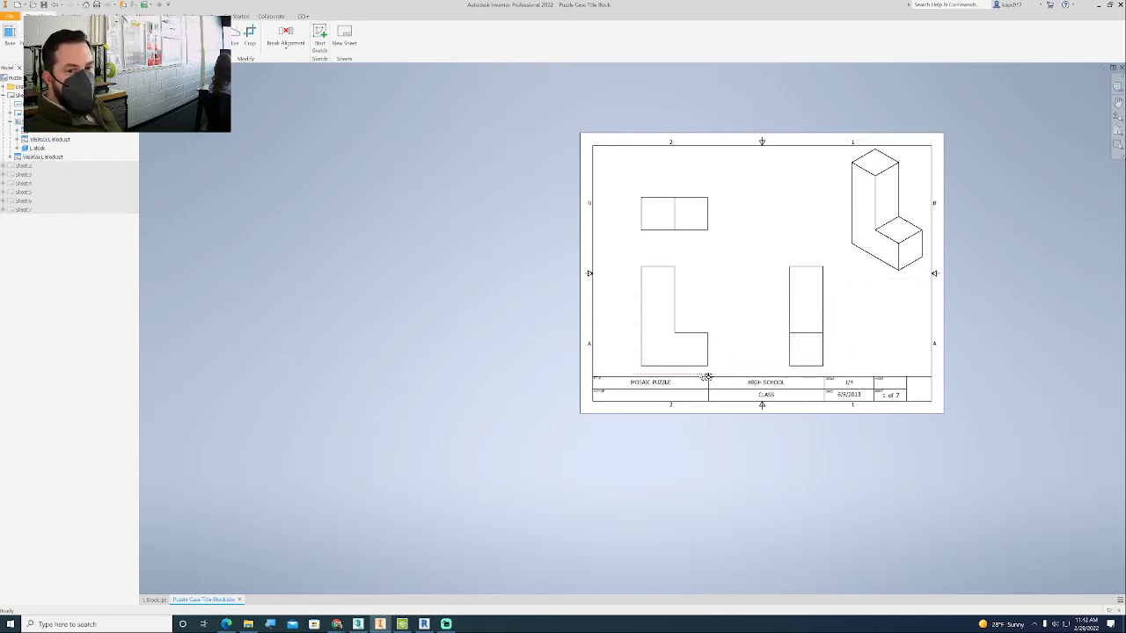
pyautogui.moveTo(705, 376); pyautogui.dragTo(709, 380)
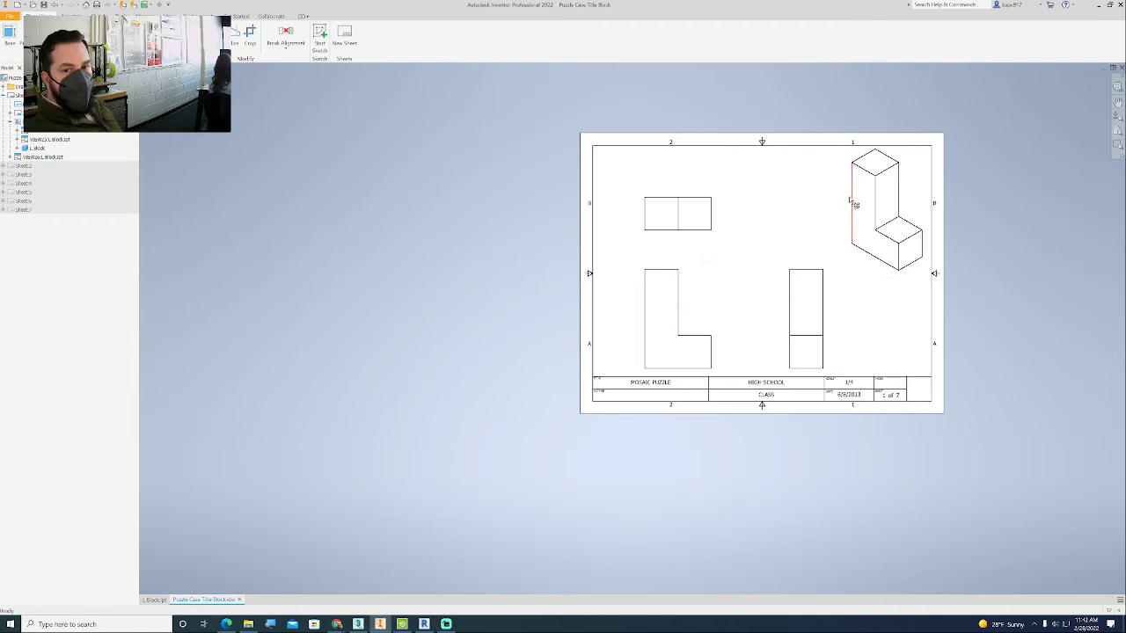
# Step: Try the isometric view overlapping the right-side view, and move it back to the sheet's upper-right corner
pyautogui.moveTo(846, 201); pyautogui.dragTo(789, 252)
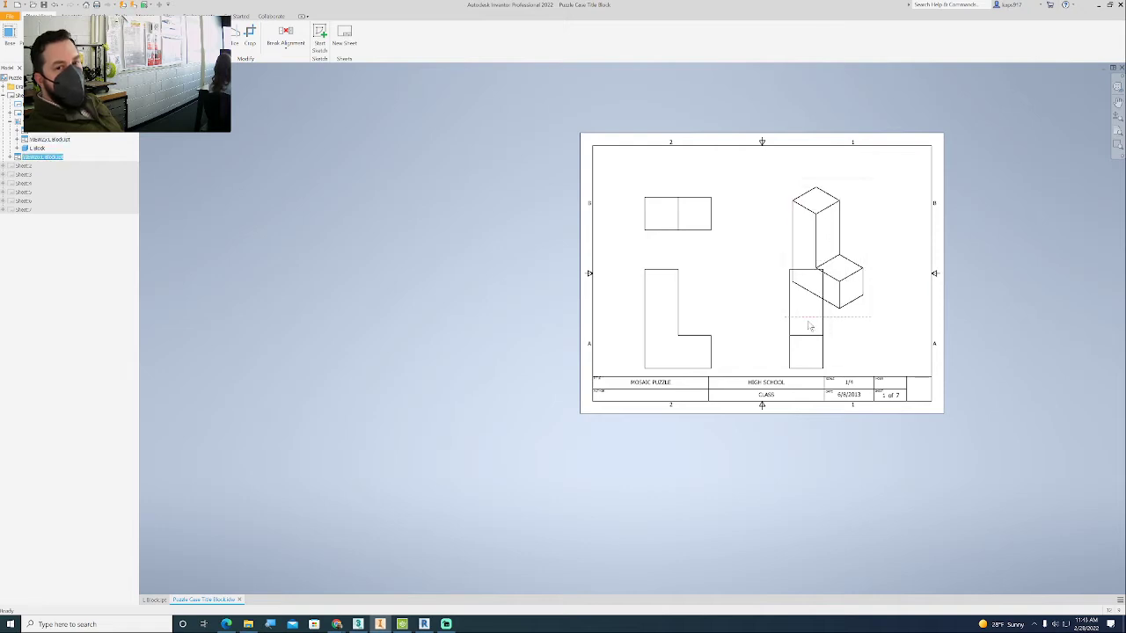
pyautogui.scroll(-5, 826, 264)
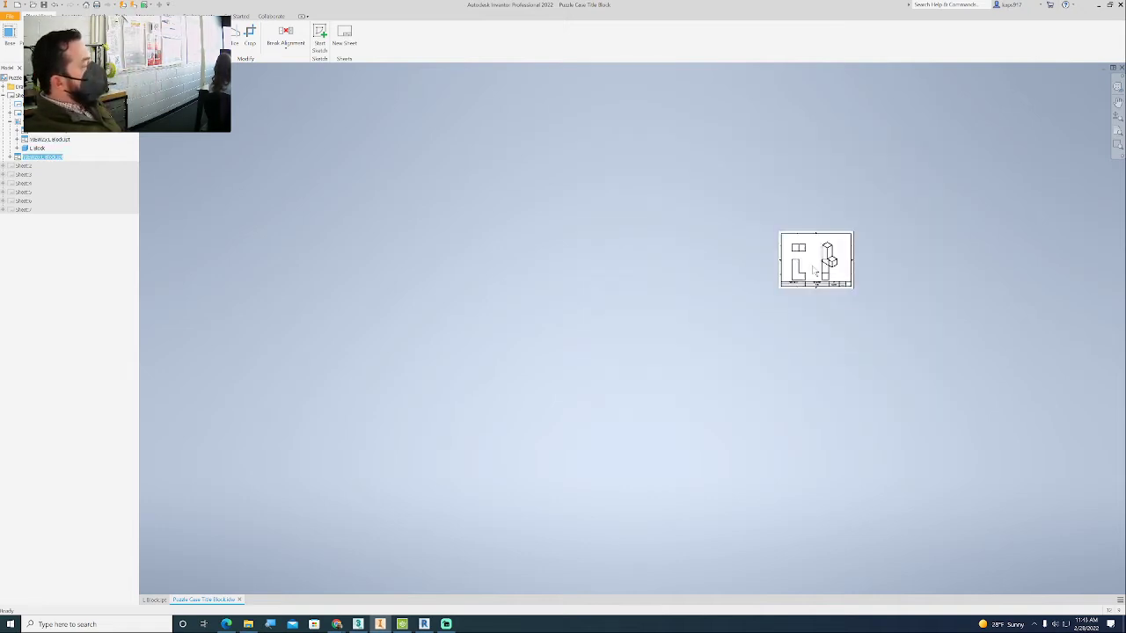
pyautogui.scroll(5, 811, 279)
pyautogui.scroll(3, 832, 247)
pyautogui.scroll(-4, 855, 221)
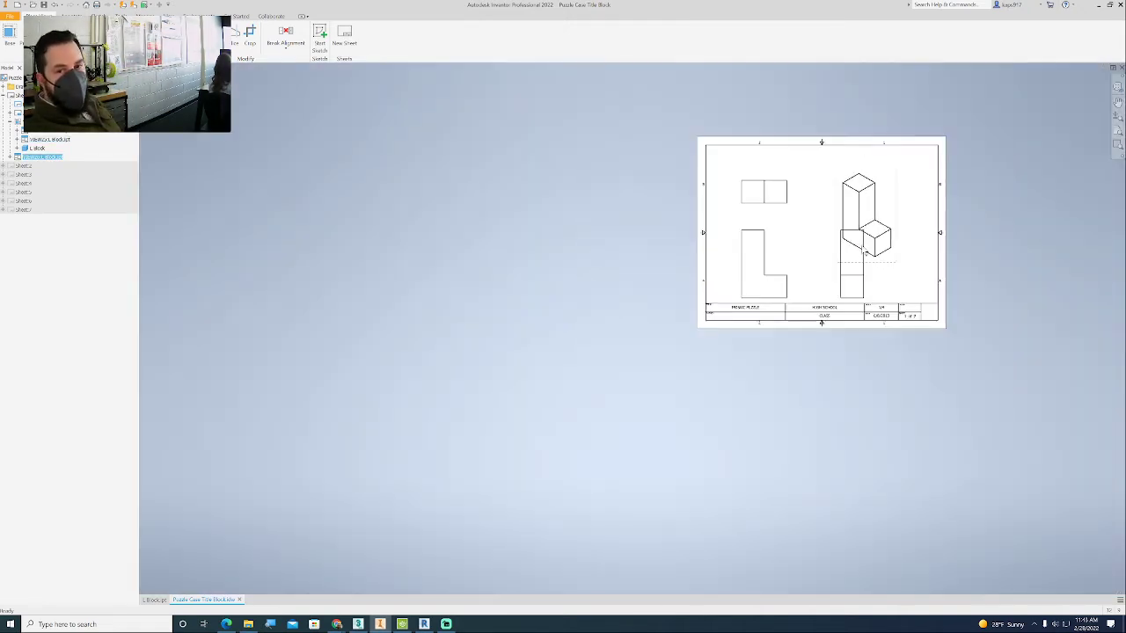
pyautogui.moveTo(877, 264); pyautogui.dragTo(916, 238)
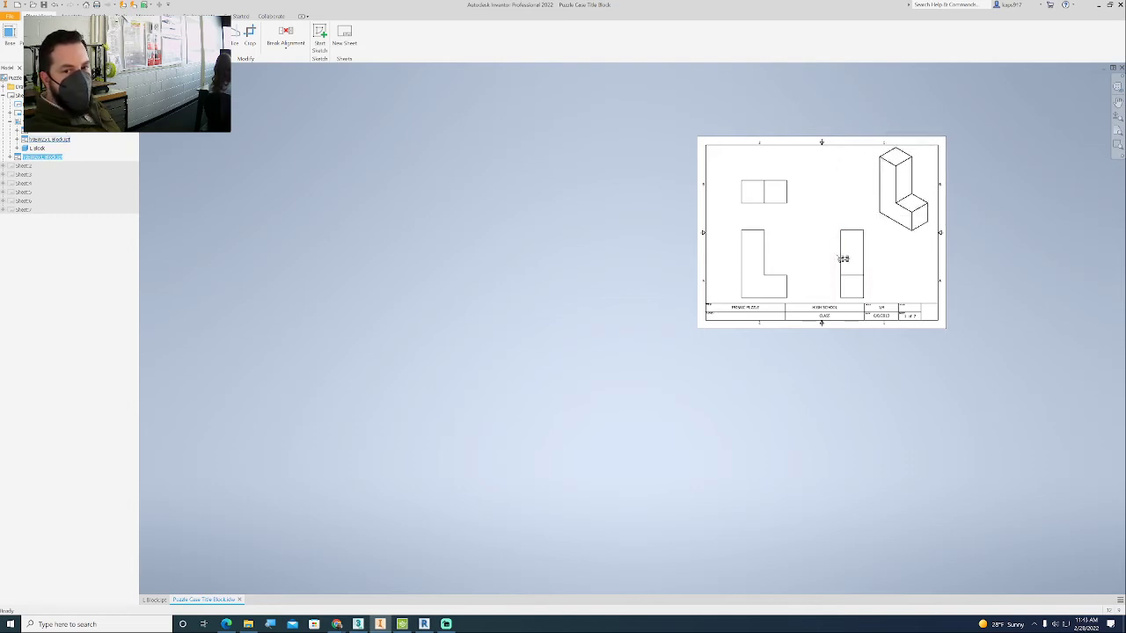
# Step: Shift the right-side view slightly left, farther from the isometric view
pyautogui.moveTo(843, 259); pyautogui.dragTo(837, 259)
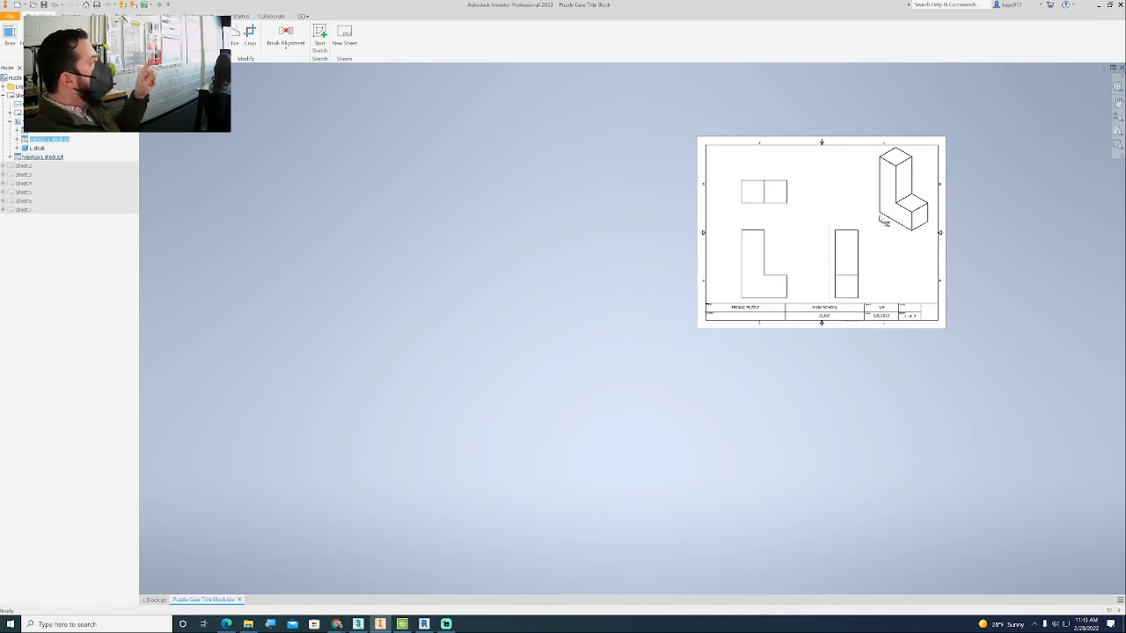
pyautogui.moveTo(842, 234); pyautogui.dragTo(778, 235, button='middle')
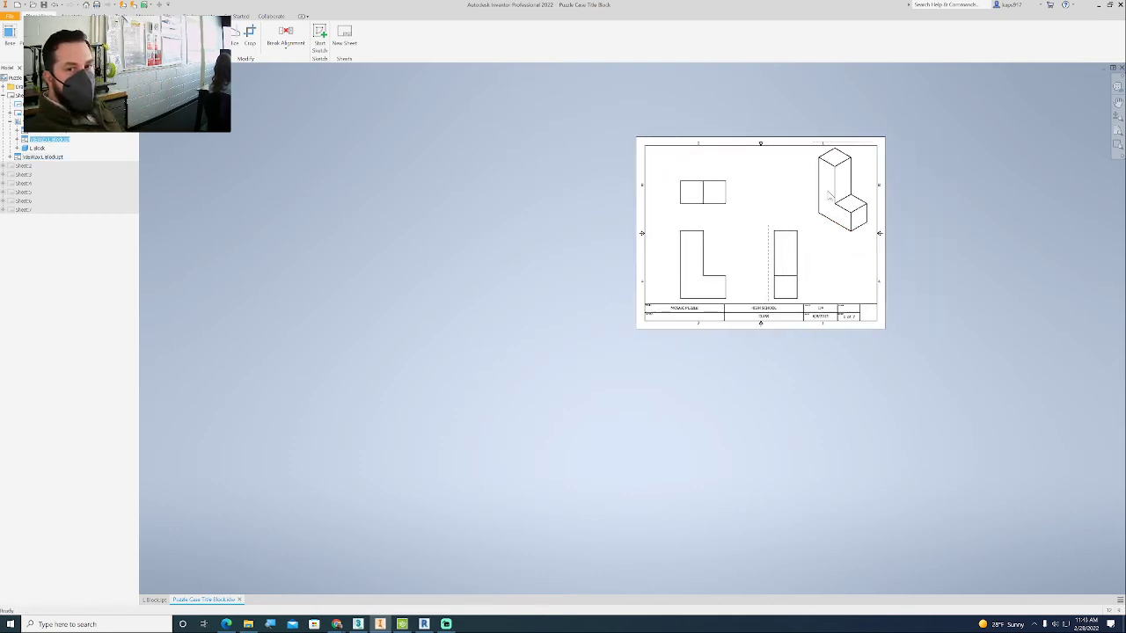
pyautogui.scroll(5, 845, 176)
pyautogui.scroll(-8, 805, 193)
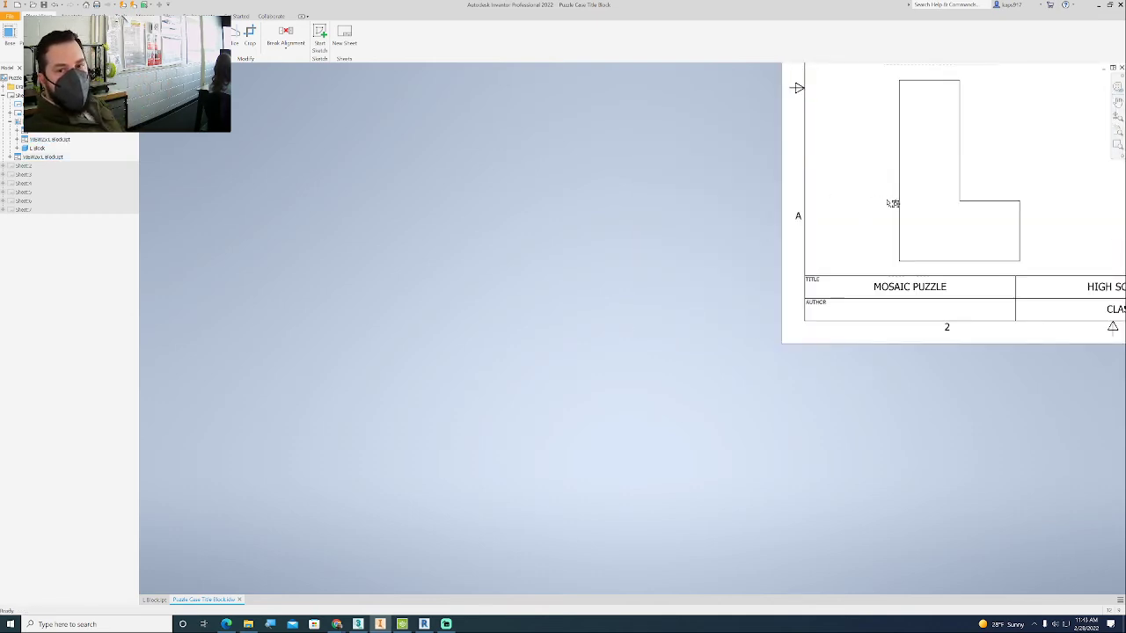
pyautogui.scroll(-4, 917, 276)
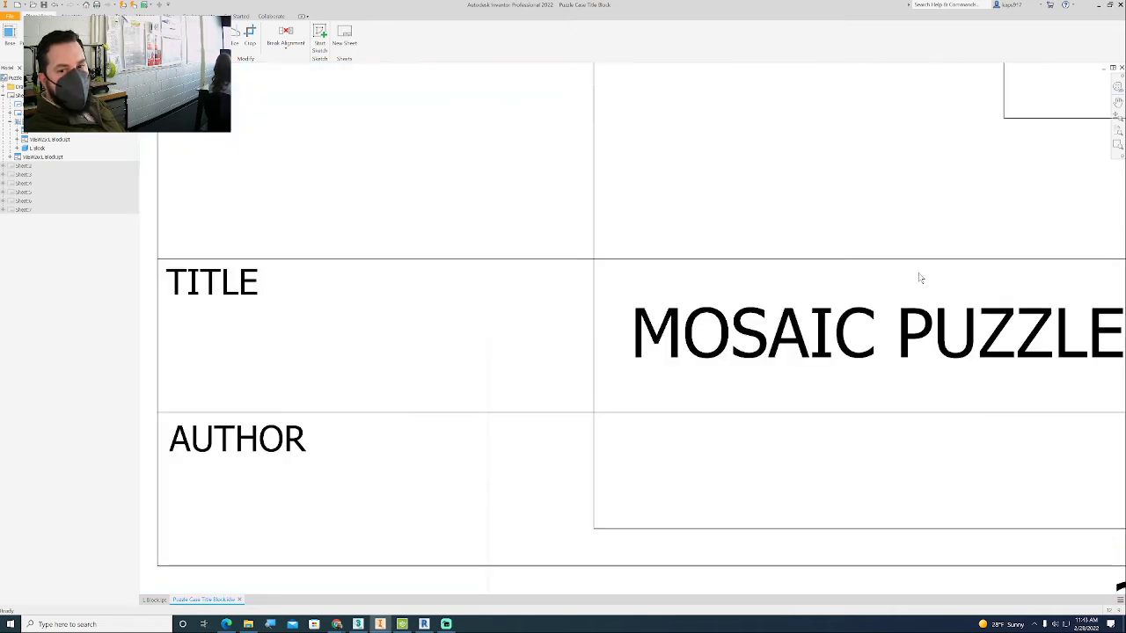
# Step: Position the front view just above the title block and raise the top view to widen the gap between them
pyautogui.scroll(6, 948, 271)
pyautogui.moveTo(947, 270); pyautogui.dragTo(747, 323, button='middle')
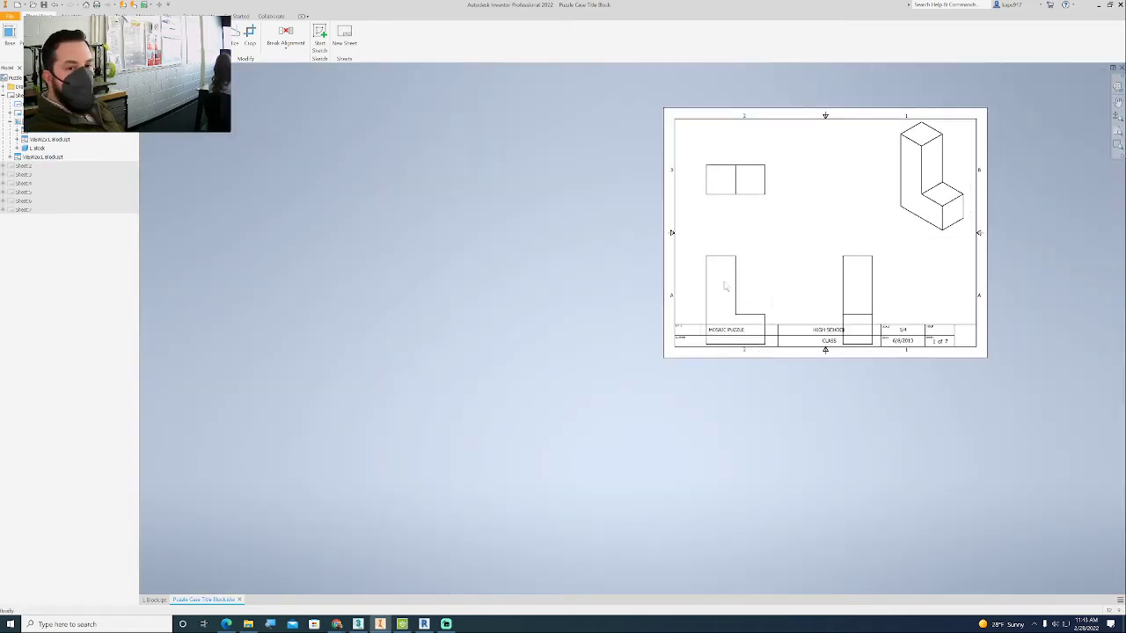
pyautogui.moveTo(708, 278); pyautogui.dragTo(713, 239)
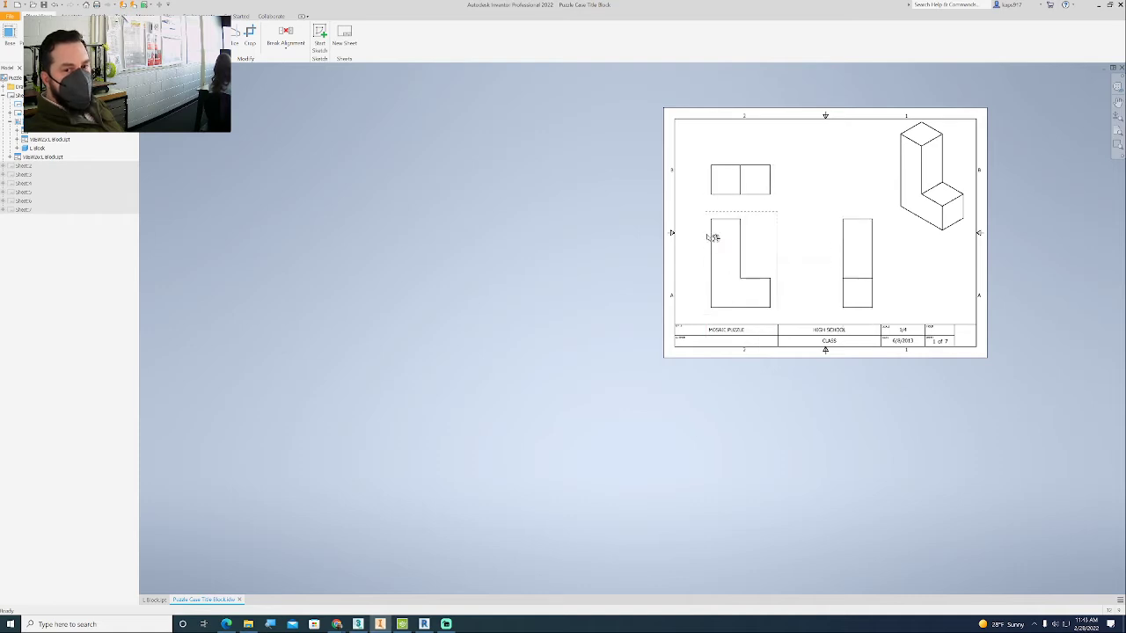
pyautogui.moveTo(740, 160); pyautogui.dragTo(738, 144)
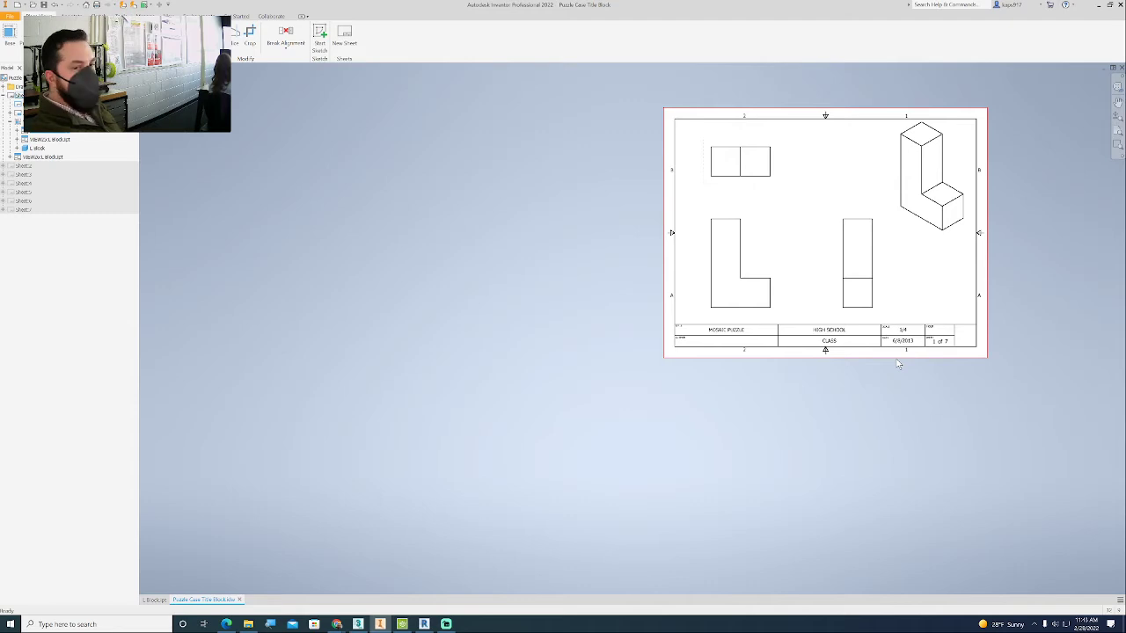
# Step: Try moving the top view up past the sheet's upper border, and undo the move
pyautogui.scroll(2, 709, 257)
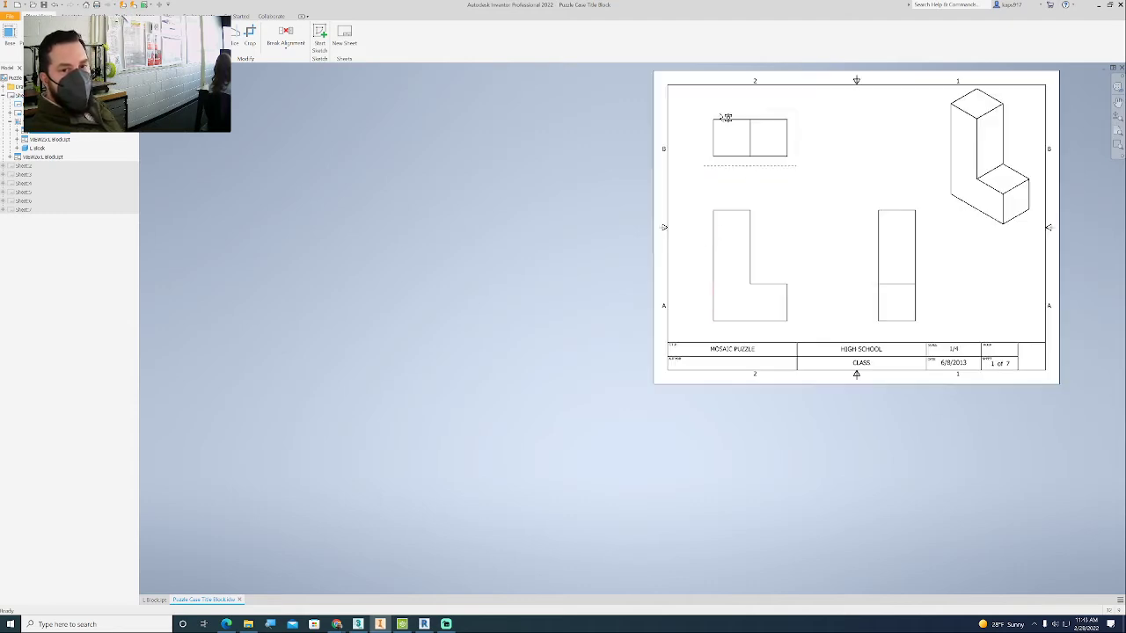
pyautogui.moveTo(734, 112); pyautogui.dragTo(745, 61)
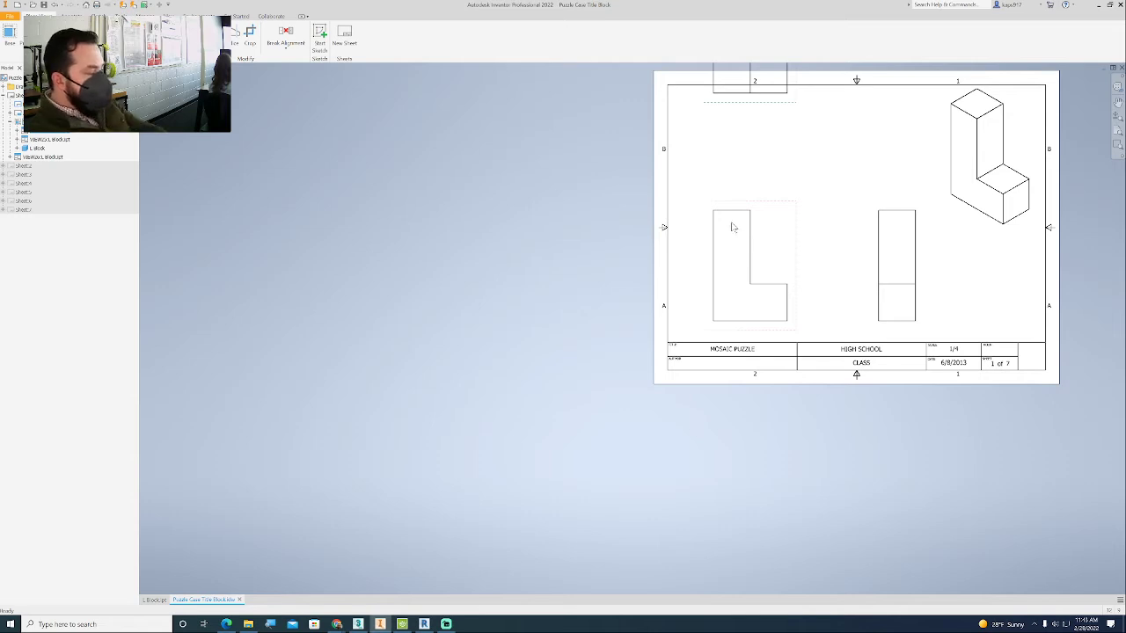
pyautogui.hotkey('ctrl', 'z')
pyautogui.hotkey('ctrl', 'z')
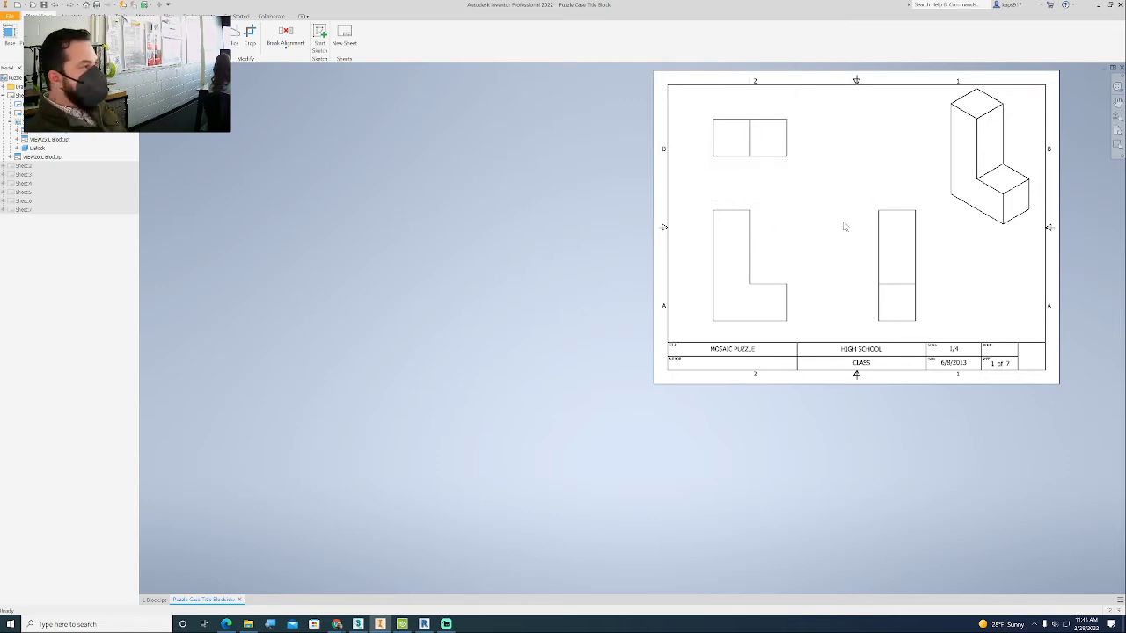
# Step: Even out the spacing by nudging the front view right, the top view down, and the right-side and isometric views left
pyautogui.moveTo(838, 246); pyautogui.dragTo(735, 302, button='middle')
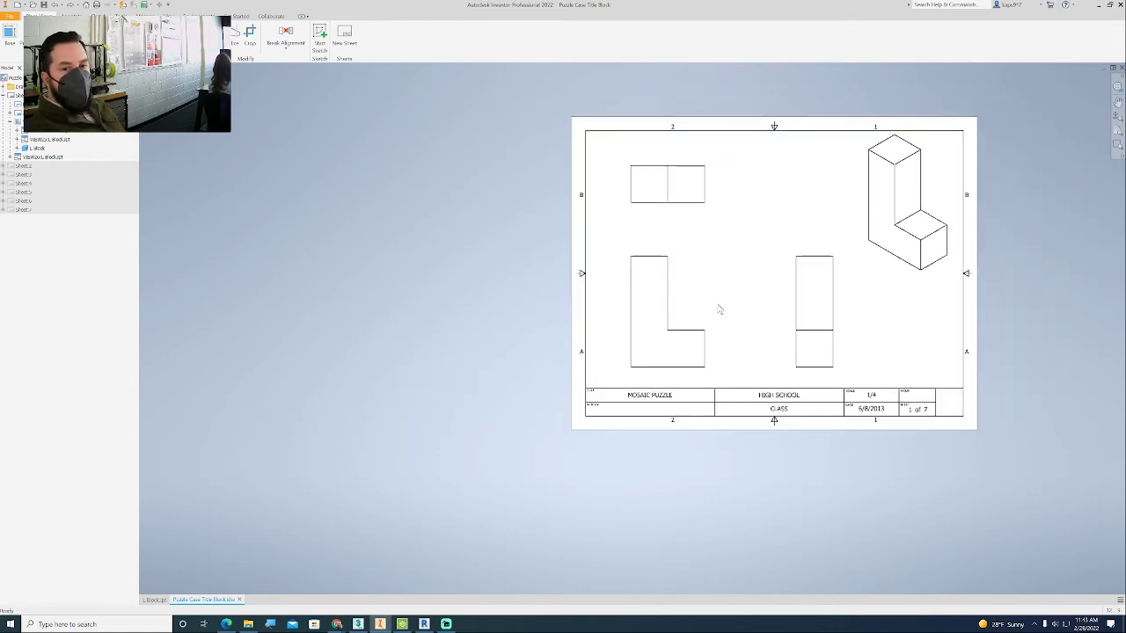
pyautogui.moveTo(719, 309)
pyautogui.mouseDown()
pyautogui.moveTo(709, 314)
pyautogui.moveTo(728, 314)
pyautogui.mouseUp()
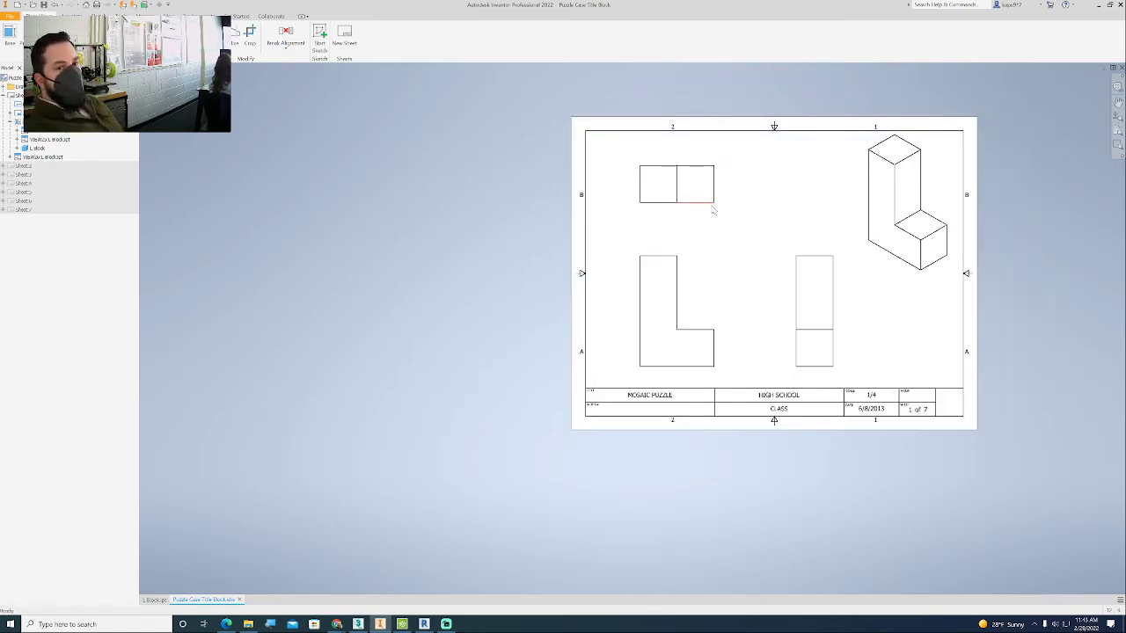
pyautogui.moveTo(713, 210); pyautogui.dragTo(715, 223)
pyautogui.moveTo(794, 287); pyautogui.dragTo(774, 292)
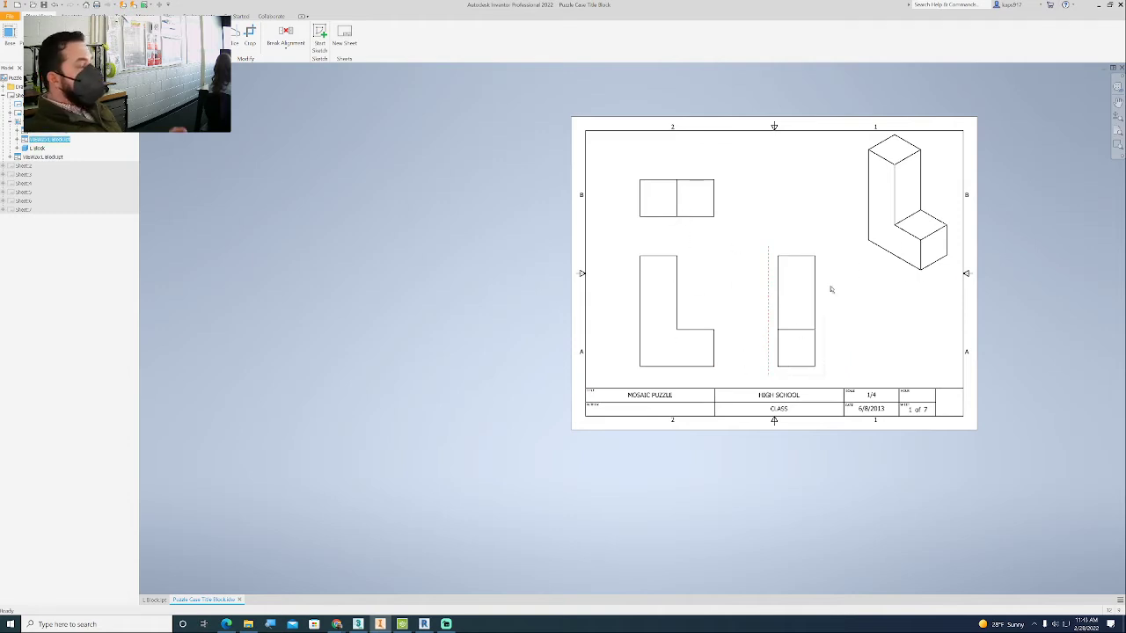
pyautogui.moveTo(866, 212); pyautogui.dragTo(846, 216)
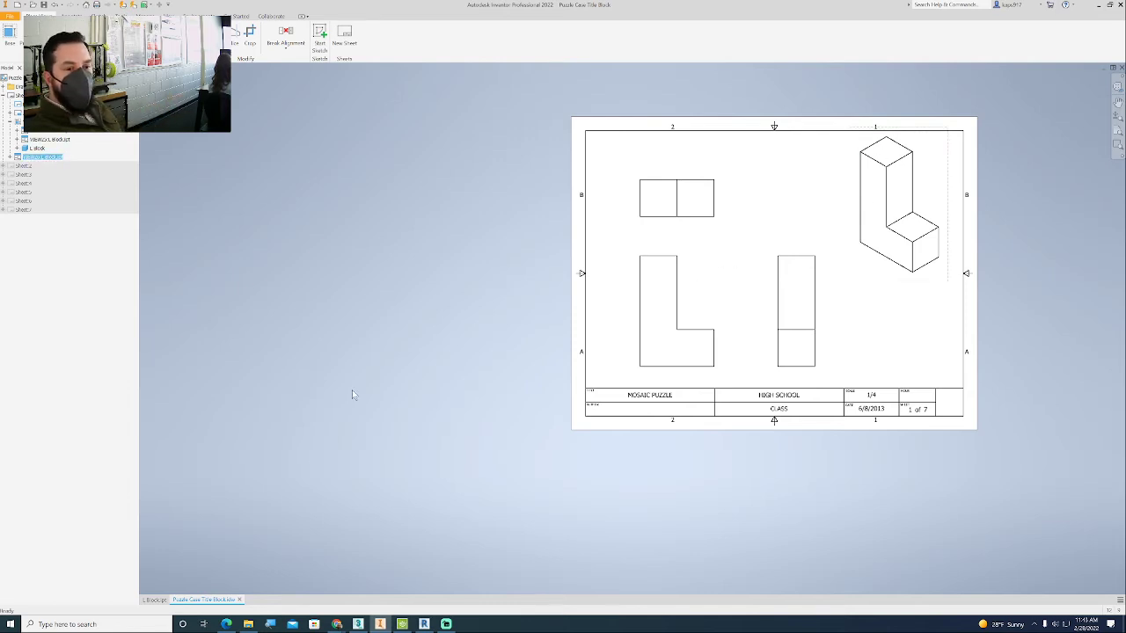
# Step: Check the L Block part model in its isometric orientation, and return to the Puzzle Case Title Block drawing
pyautogui.click(157, 600)
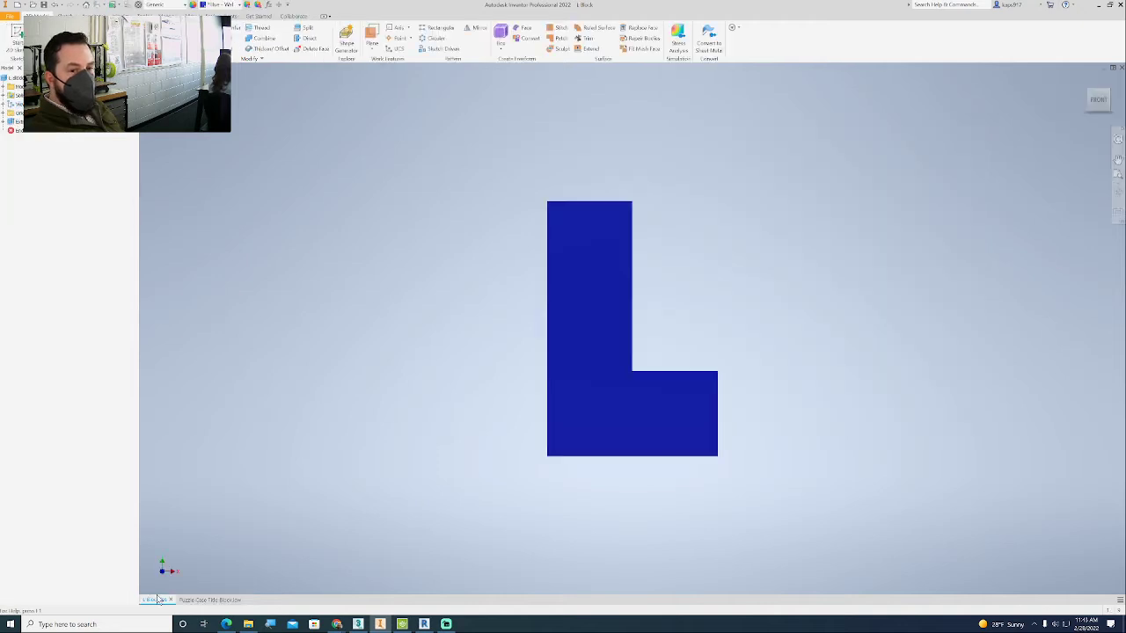
pyautogui.click(1112, 95)
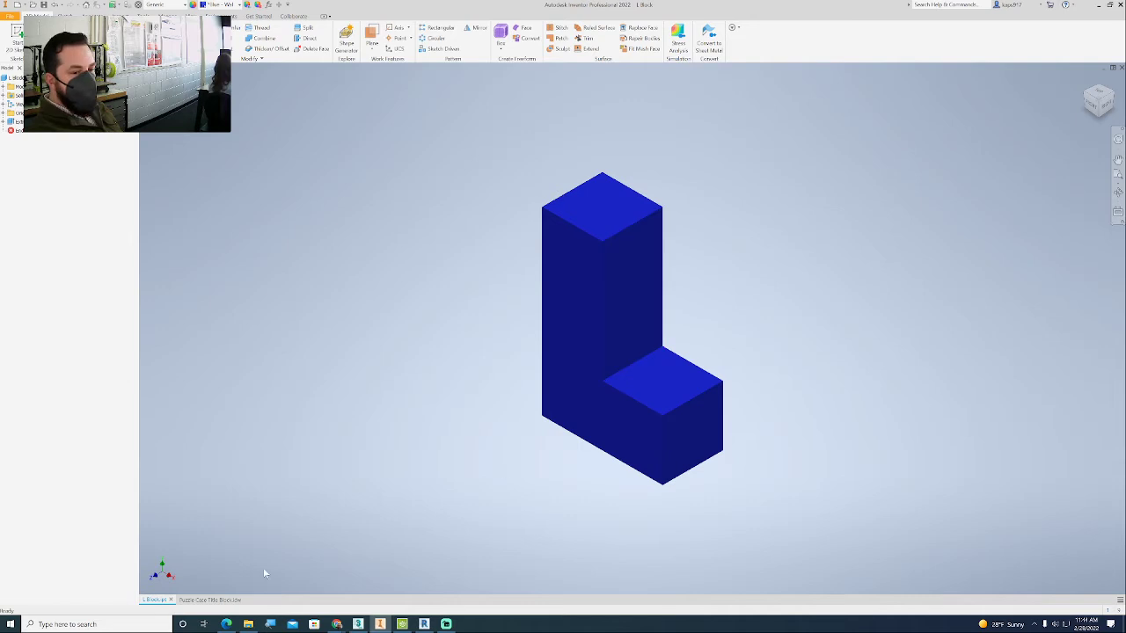
pyautogui.click(209, 600)
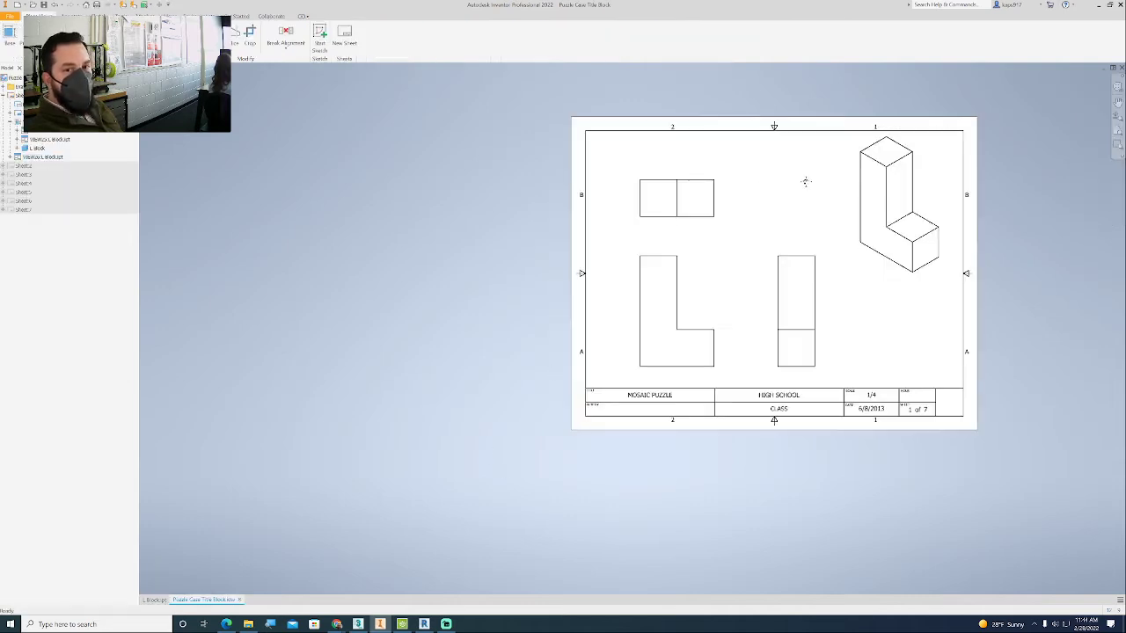
# Step: Change the isometric view's display style to Shaded so it shows the L Block in colour
pyautogui.moveTo(805, 182); pyautogui.dragTo(576, 193, button='middle')
pyautogui.scroll(2, 618, 217)
pyautogui.scroll(-3, 621, 218)
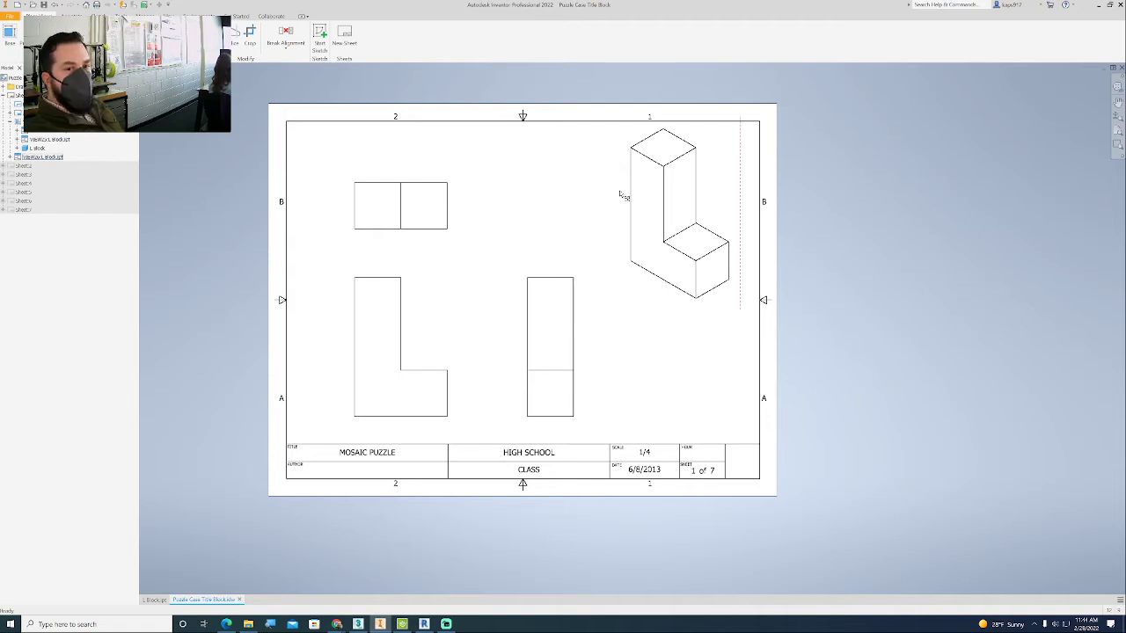
pyautogui.rightClick(622, 196)
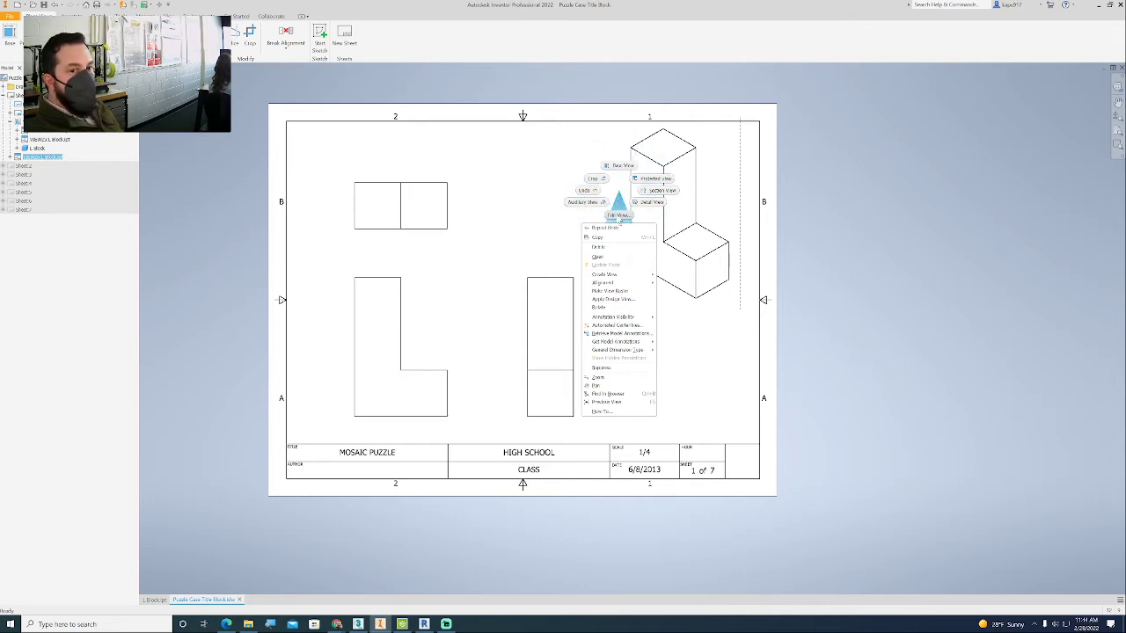
pyautogui.click(619, 215)
pyautogui.moveTo(904, 125)
pyautogui.mouseDown()
pyautogui.moveTo(895, 111)
pyautogui.moveTo(857, 132)
pyautogui.mouseUp()
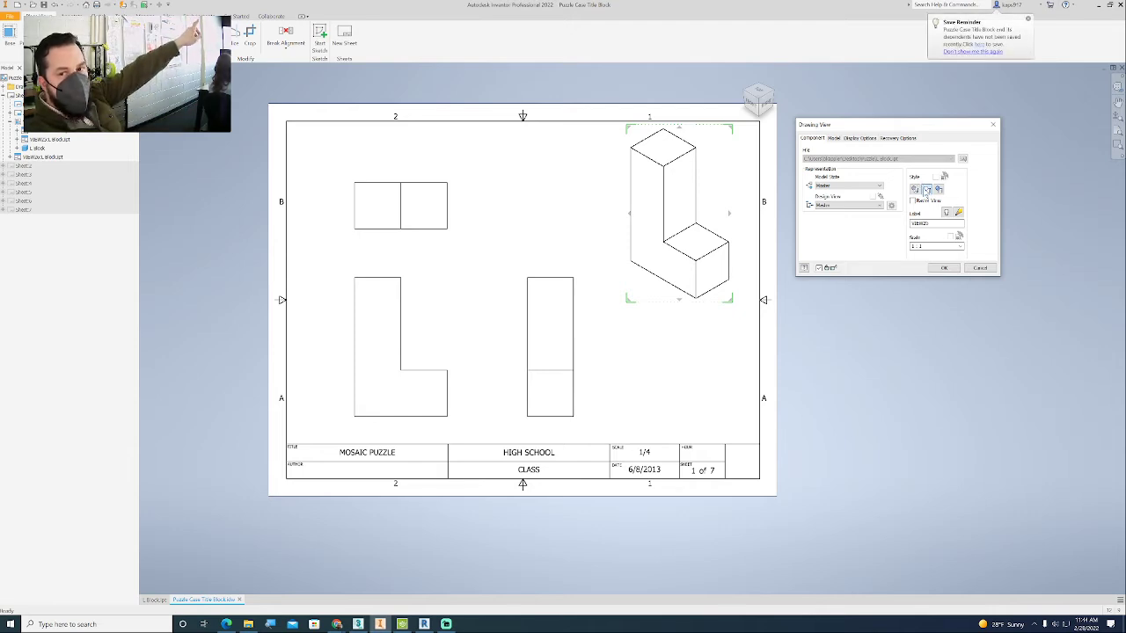
pyautogui.click(917, 190)
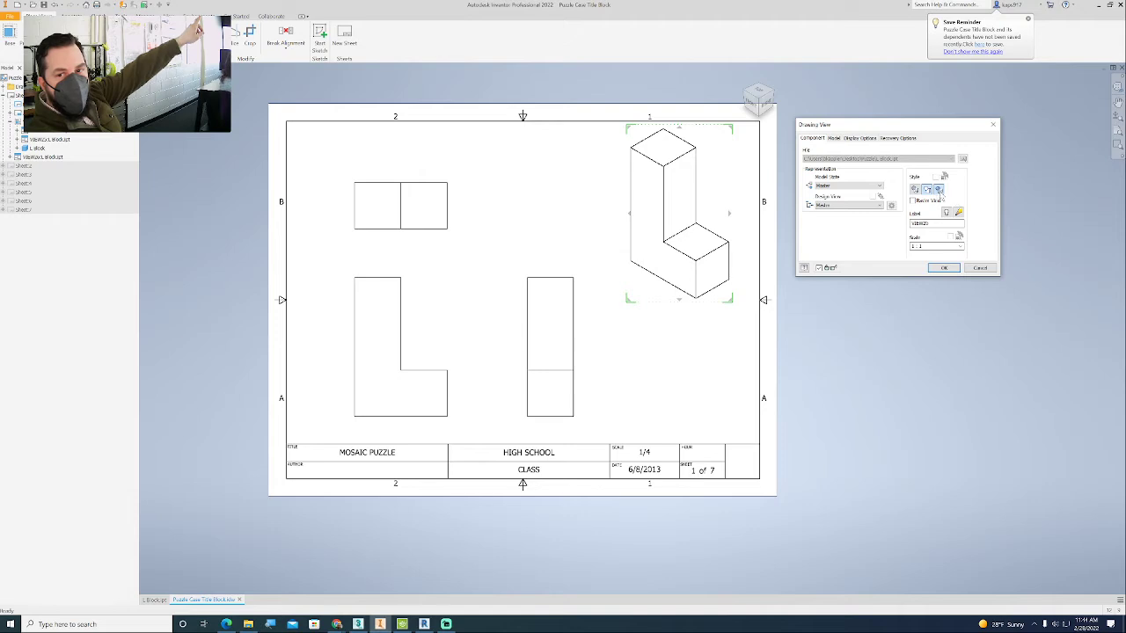
pyautogui.click(945, 268)
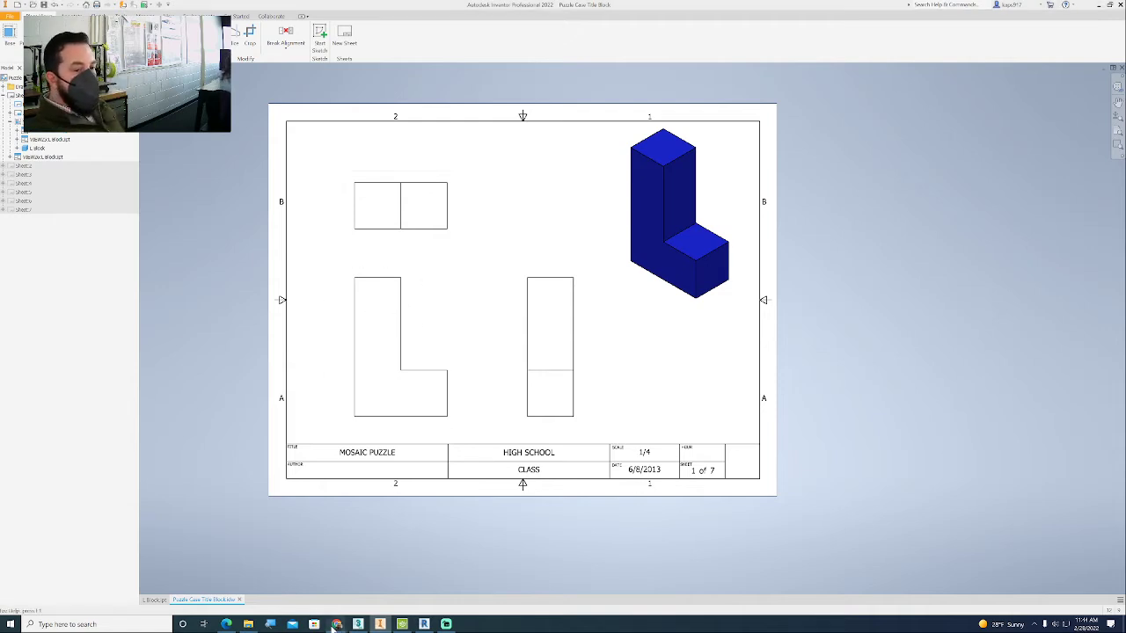
# Step: Switch to Chrome, open the activity PDF of Lesson 2A: Creating a Simple Part to check the L Block's dimensions, and return to Inventor
pyautogui.moveTo(335, 626)
pyautogui.click(268, 598)
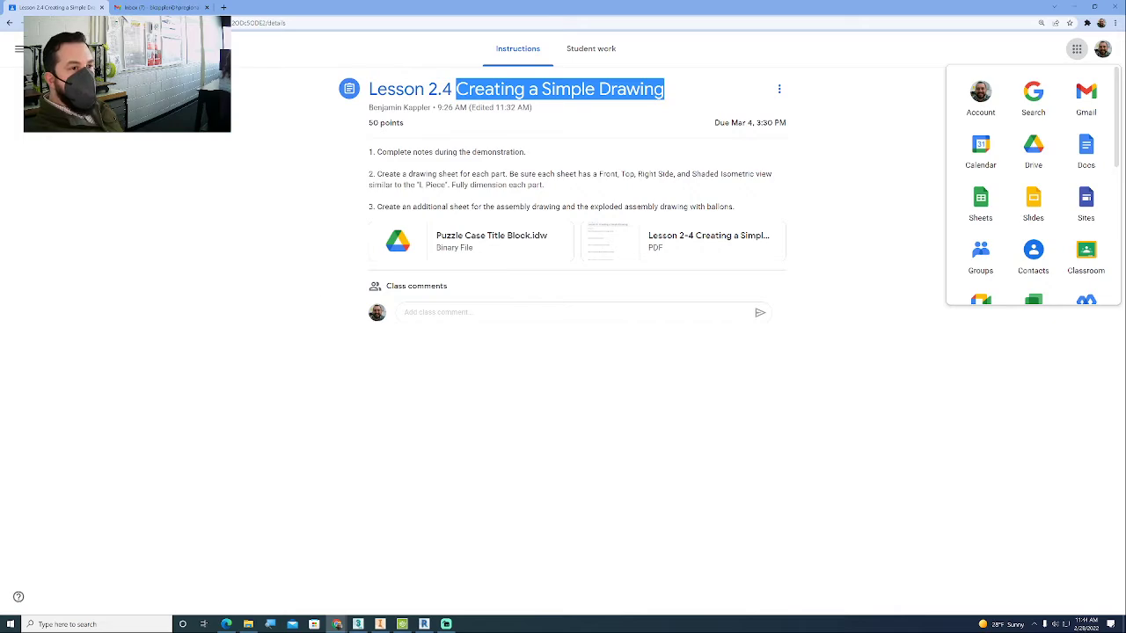
pyautogui.click(70, 49)
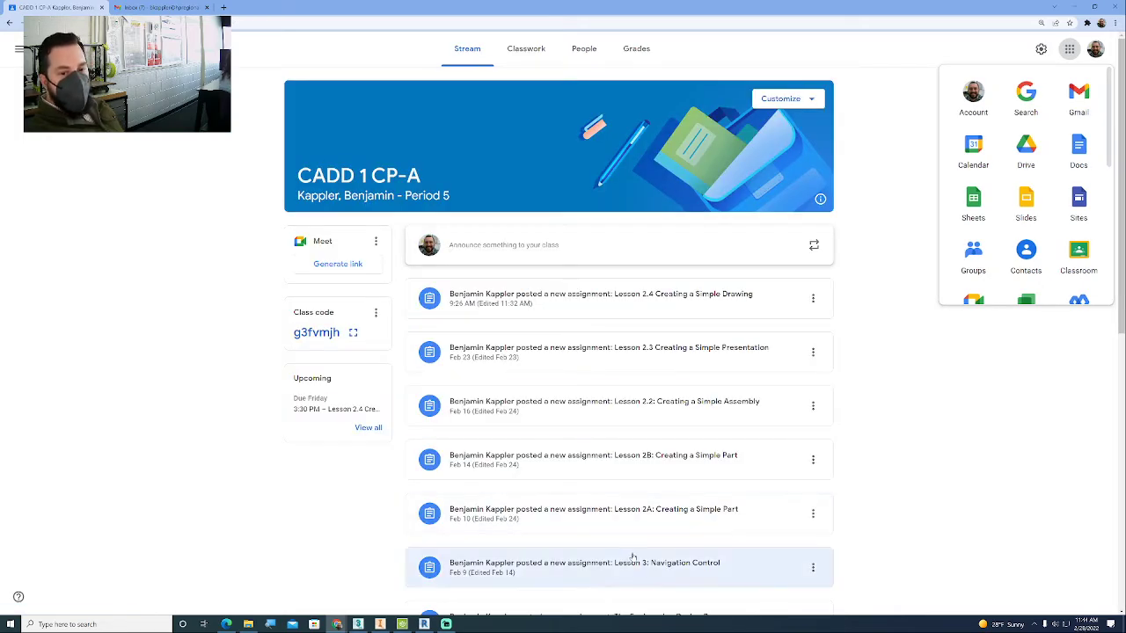
pyautogui.click(658, 526)
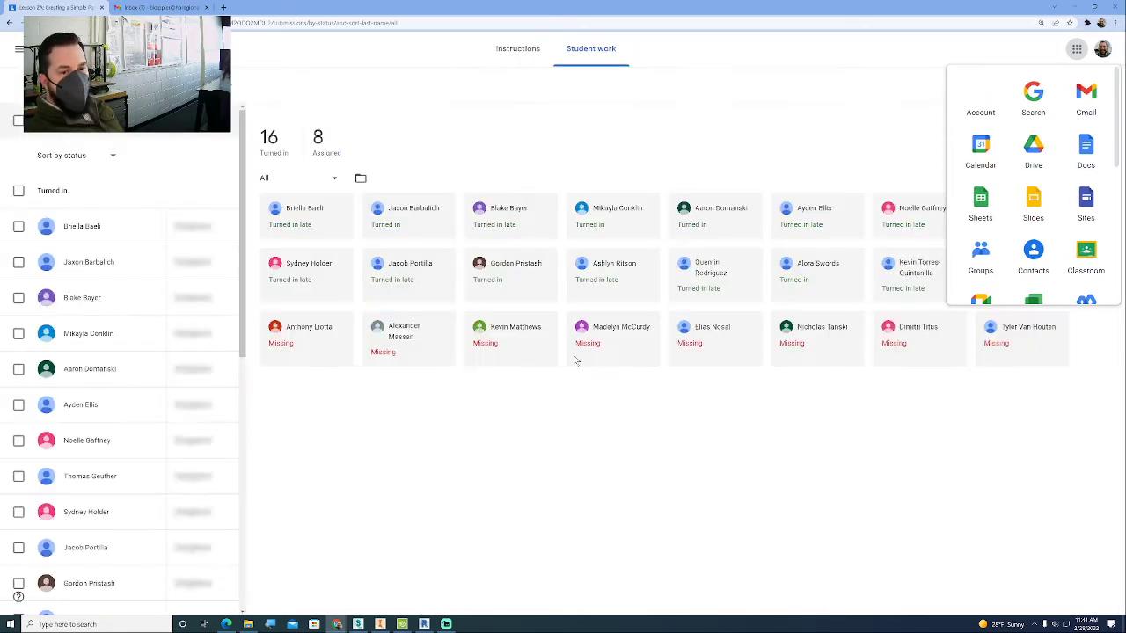
pyautogui.click(537, 56)
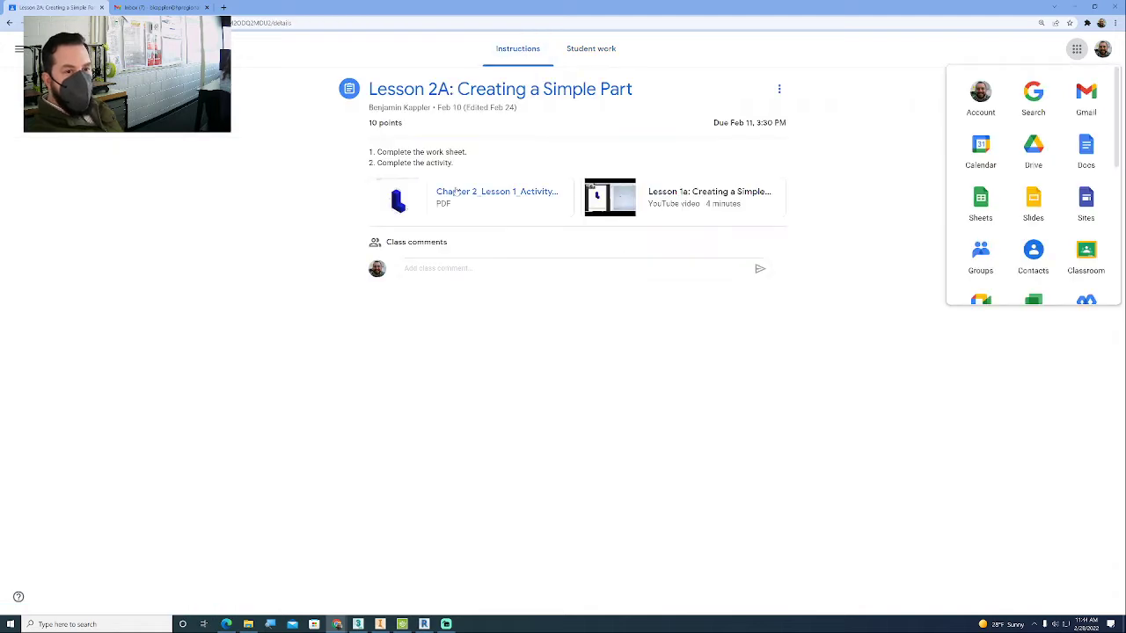
pyautogui.click(485, 192)
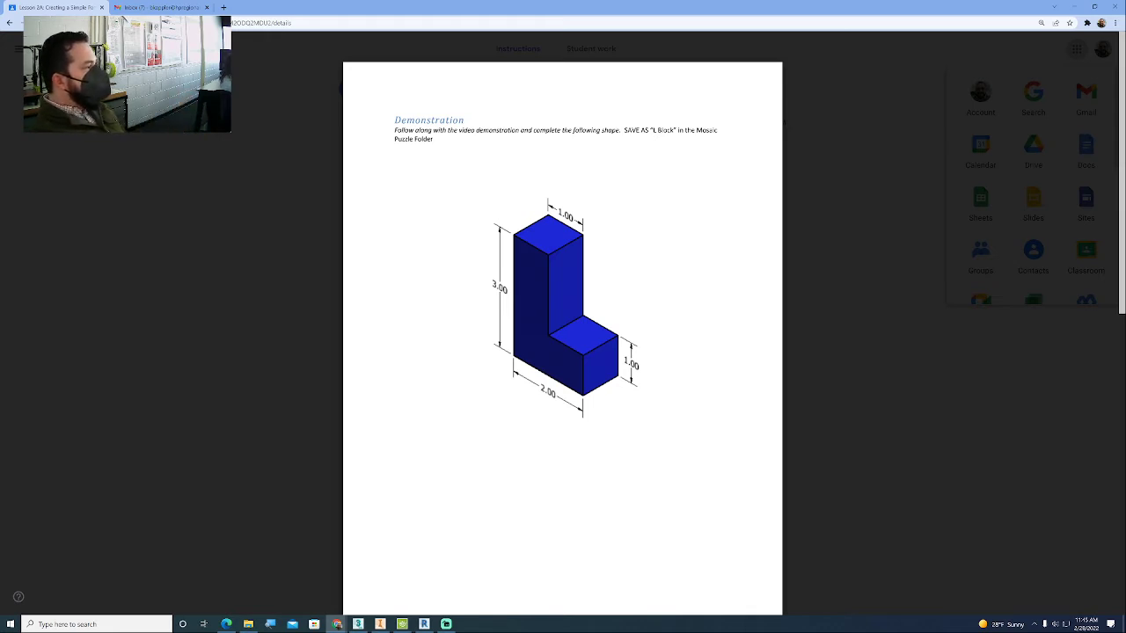
pyautogui.click(380, 624)
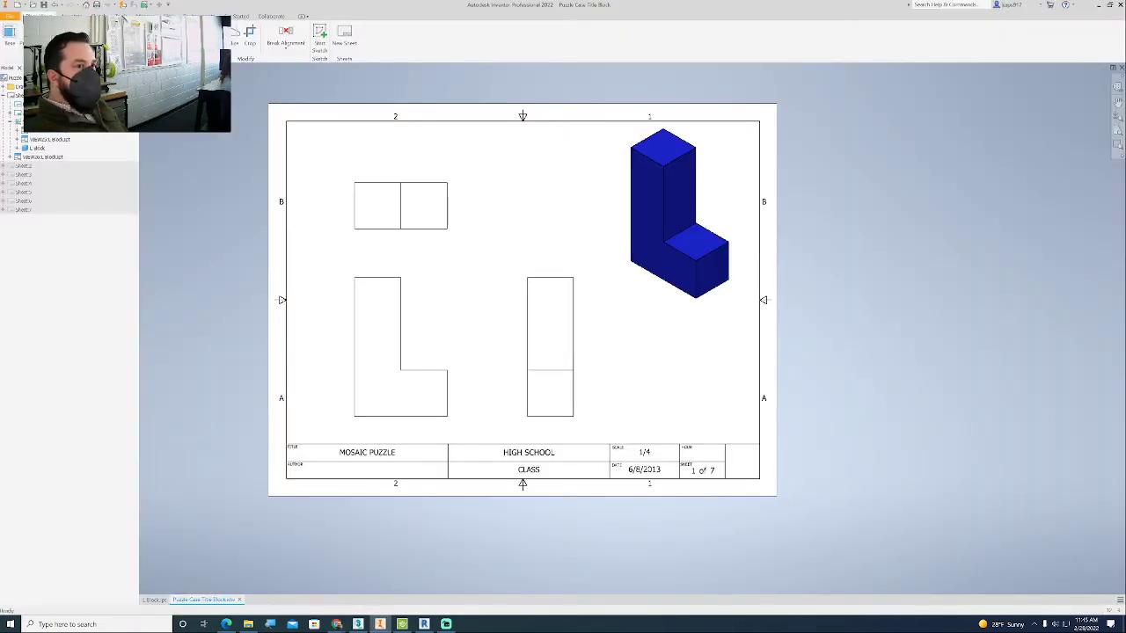
# Step: Dimension the overall height of the L Block's front view, placing the dimension between the front and right-side views
pyautogui.click(71, 16)
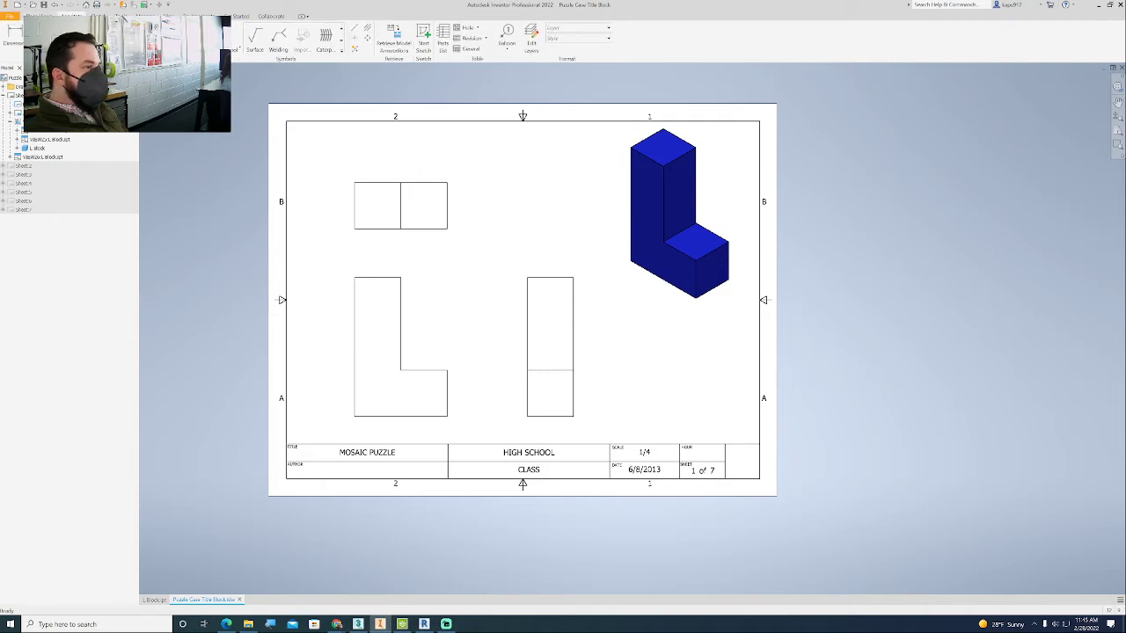
pyautogui.click(15, 38)
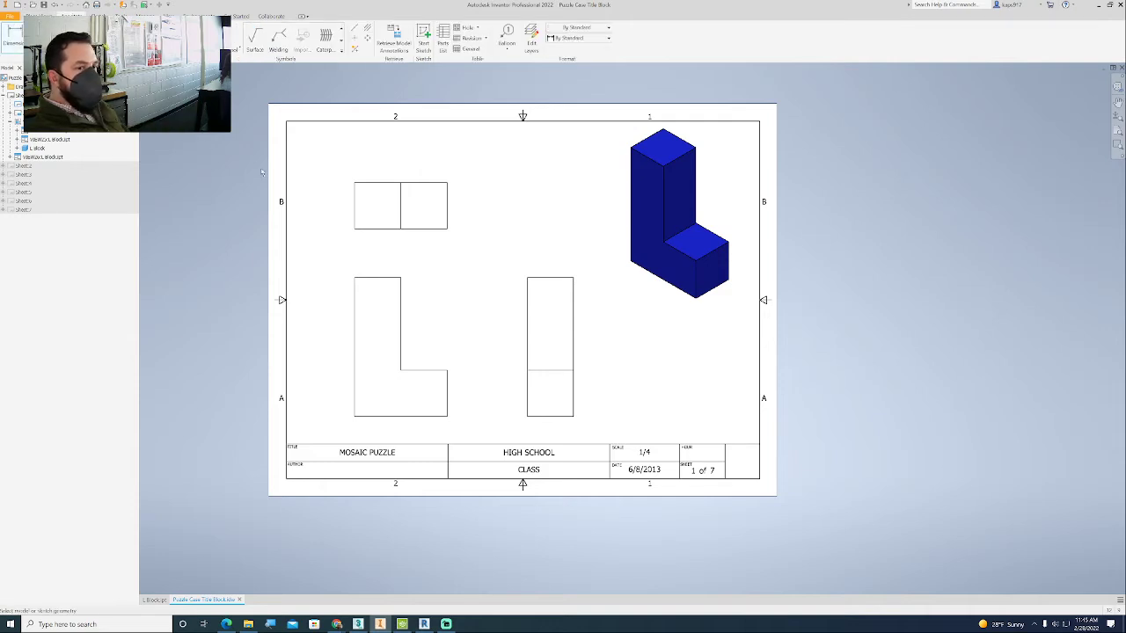
pyautogui.click(369, 282)
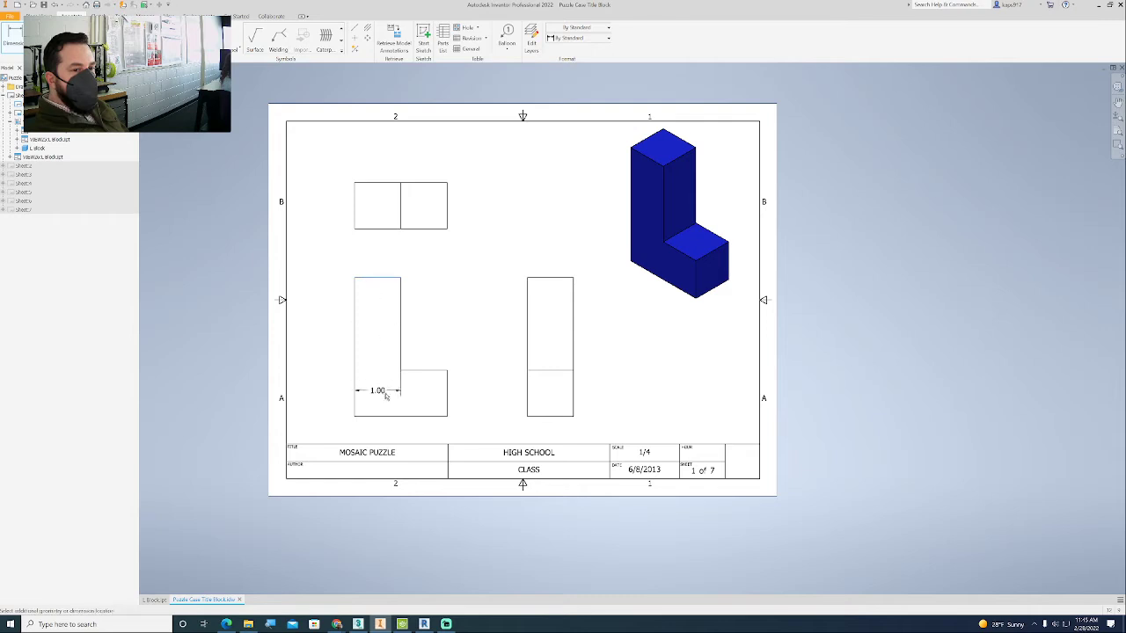
pyautogui.click(382, 416)
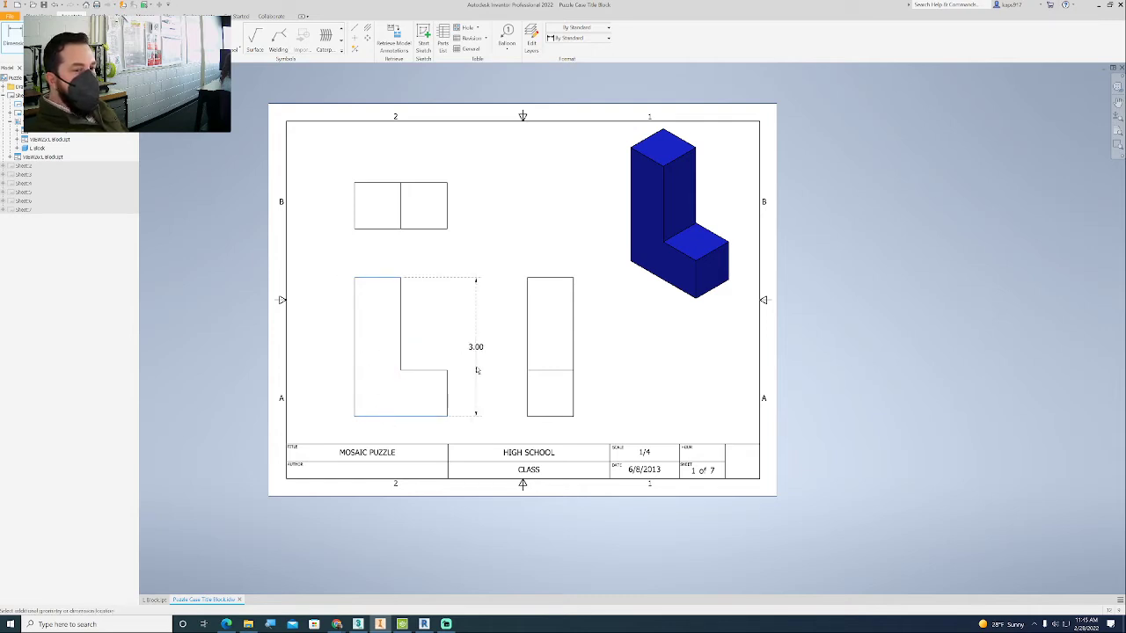
pyautogui.click(477, 370)
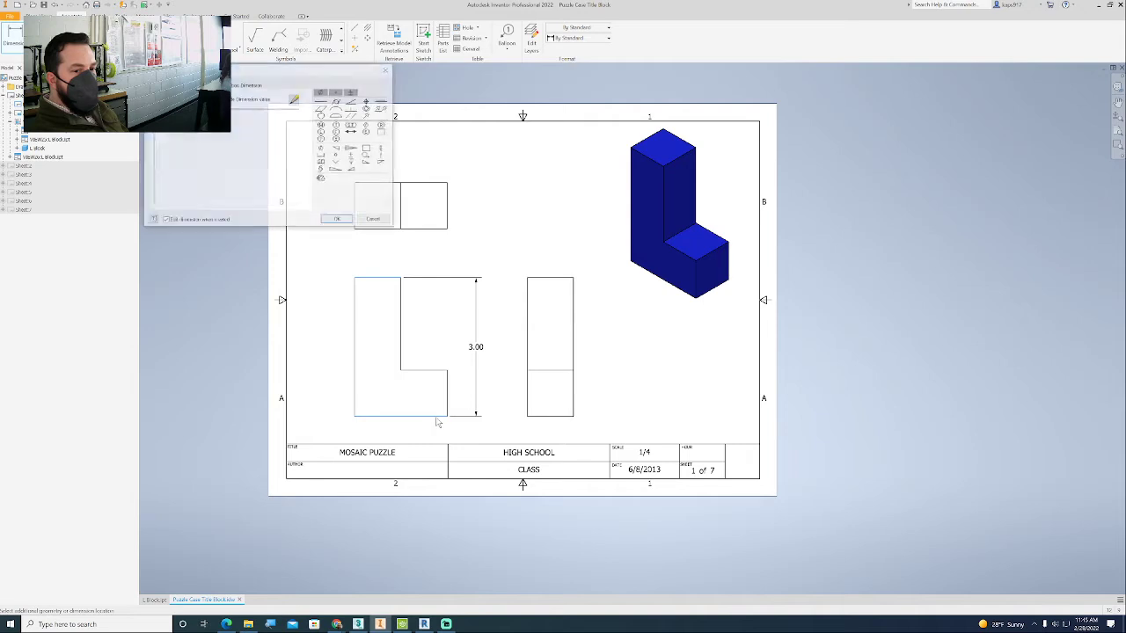
pyautogui.click(338, 221)
# Step: Dimension the height of the front view's foot inside the overall height dimension, and the foot's projecting width just above its upper edge
pyautogui.click(423, 419)
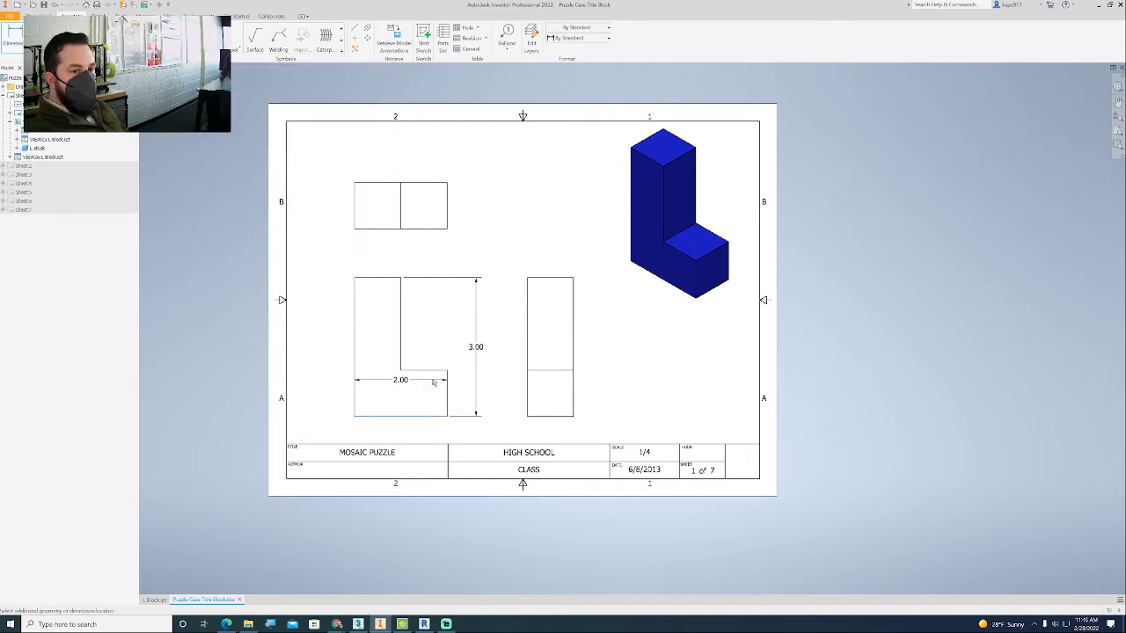
pyautogui.click(437, 371)
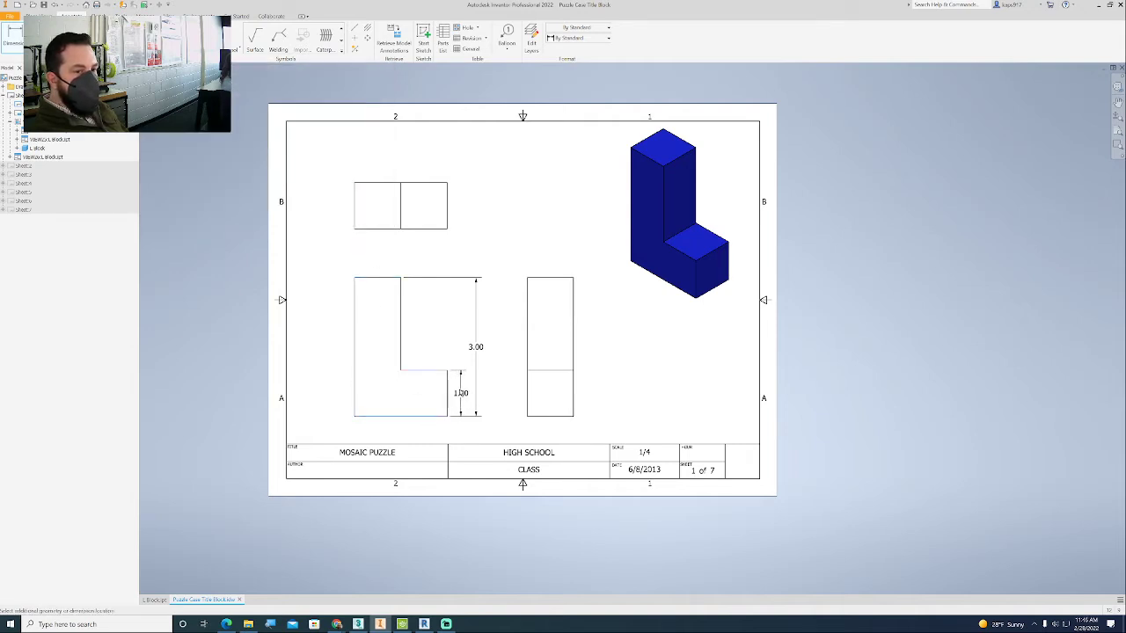
pyautogui.click(460, 392)
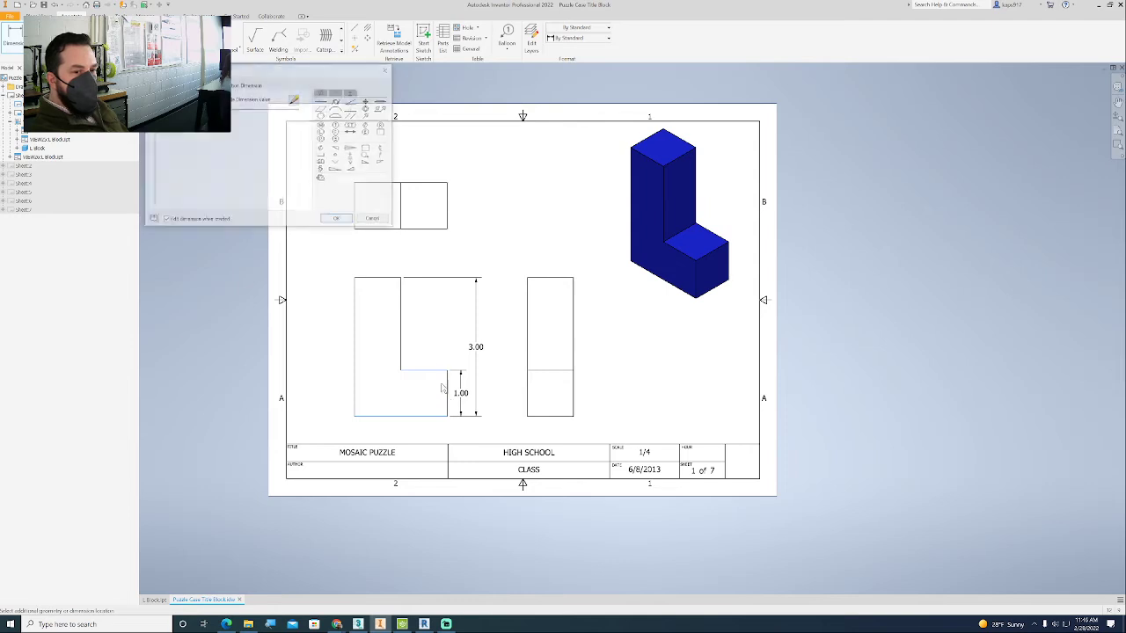
pyautogui.click(338, 220)
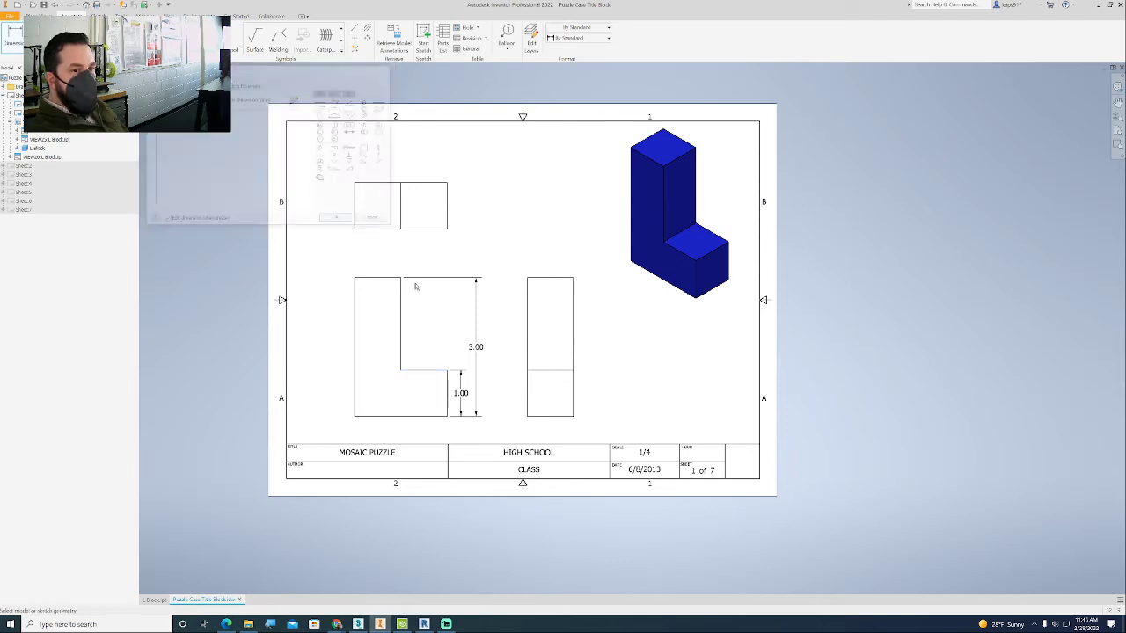
pyautogui.click(402, 355)
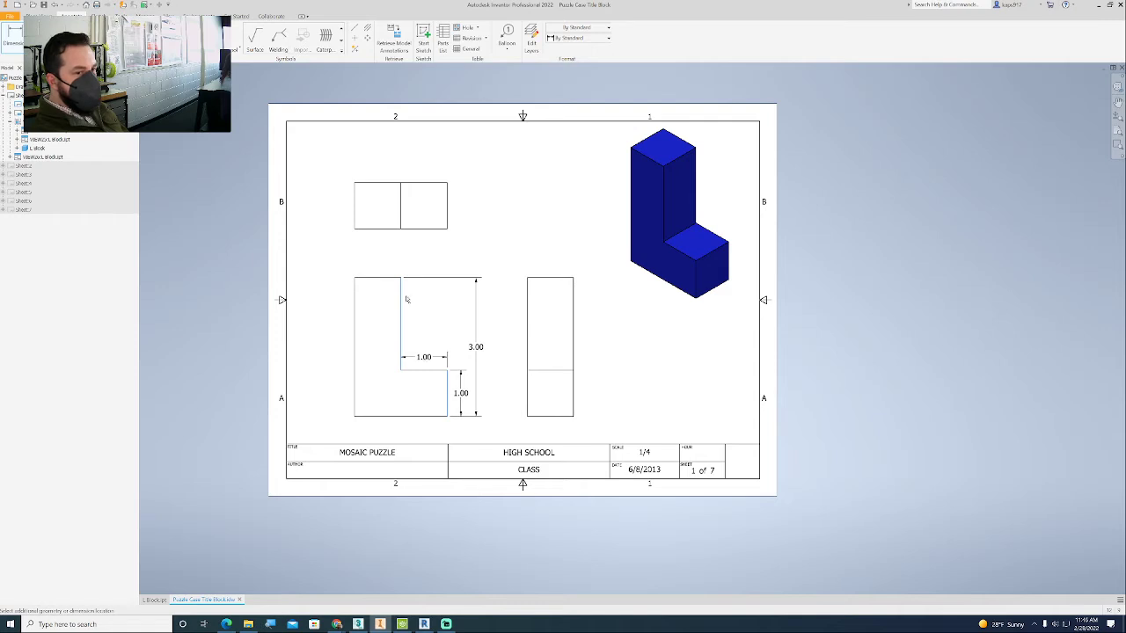
pyautogui.click(343, 220)
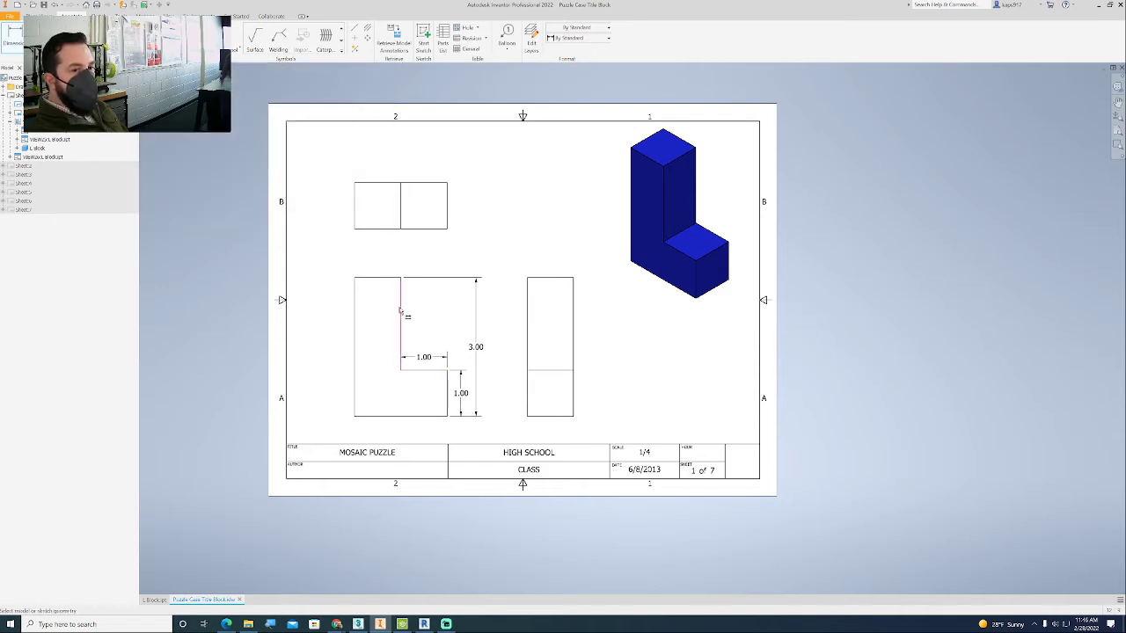
# Step: Dimension the upright's width above the front view, and stack the overall width dimension above it
pyautogui.click(400, 312)
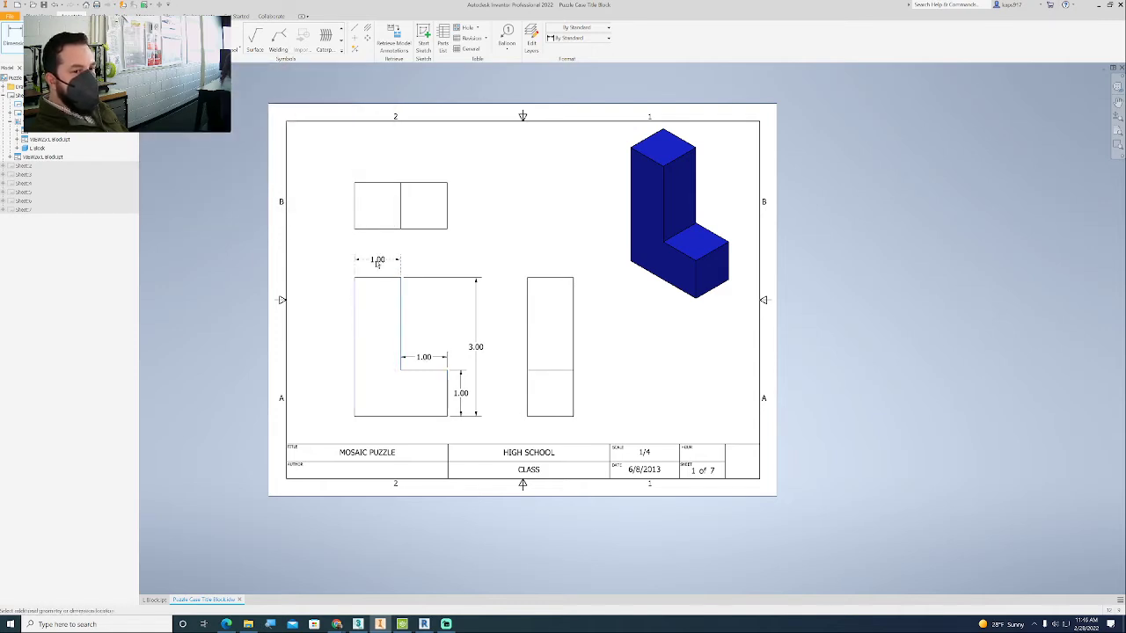
pyautogui.click(378, 264)
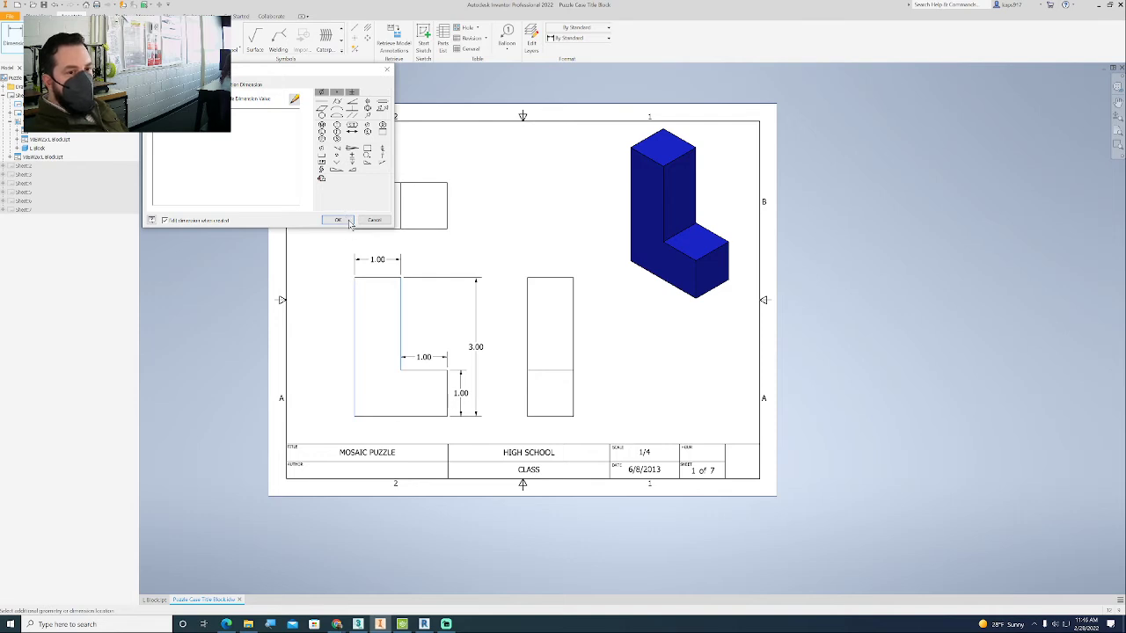
pyautogui.click(350, 222)
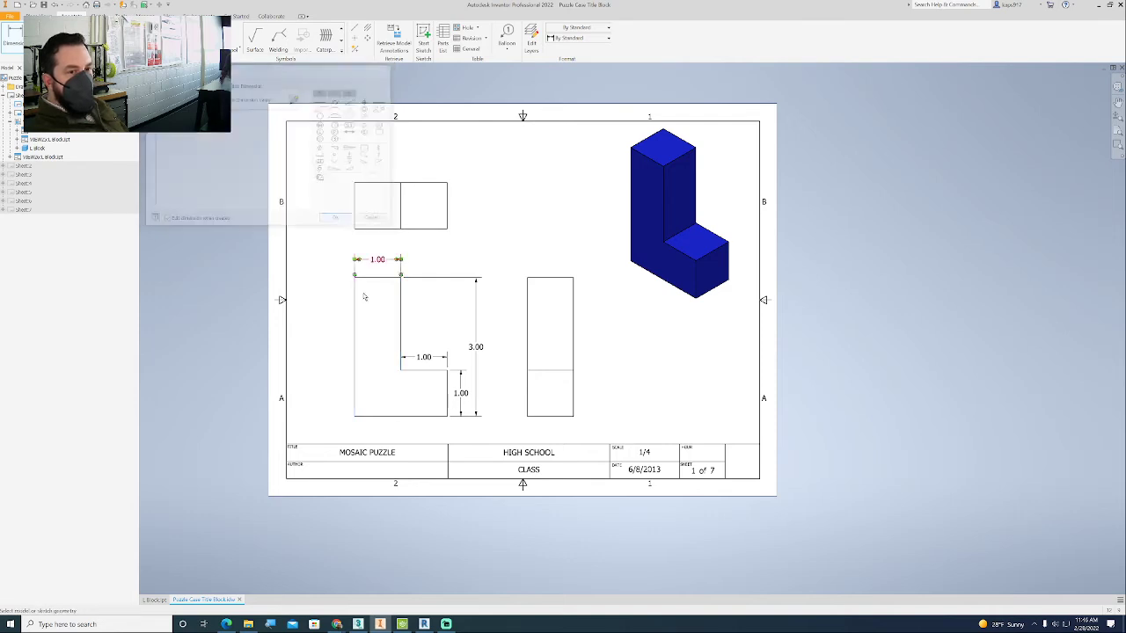
pyautogui.click(447, 392)
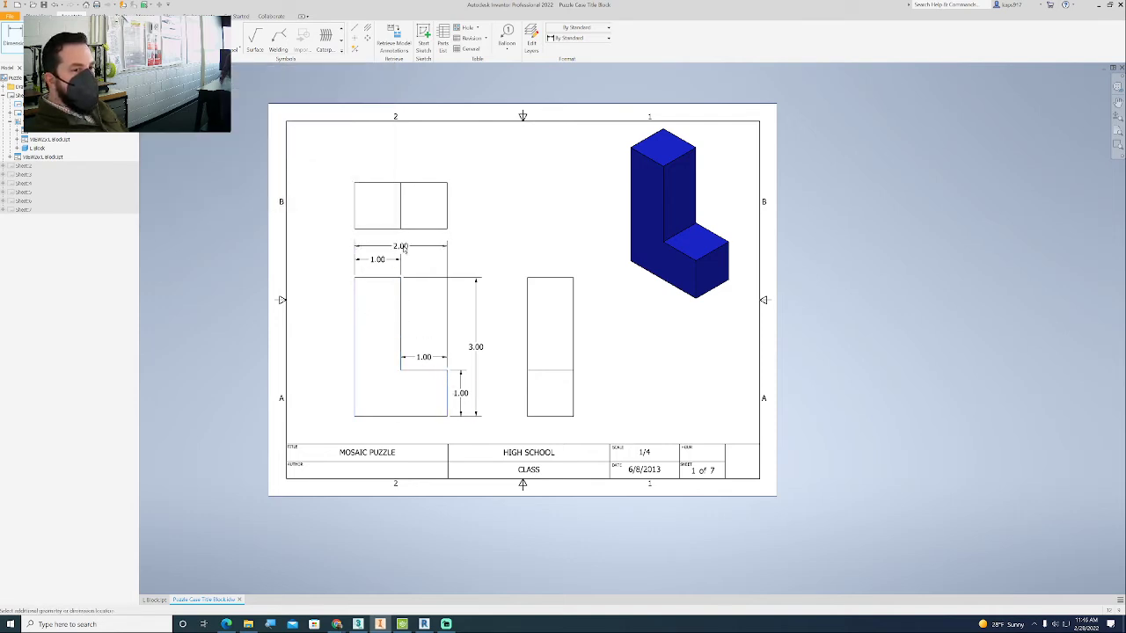
pyautogui.click(427, 261)
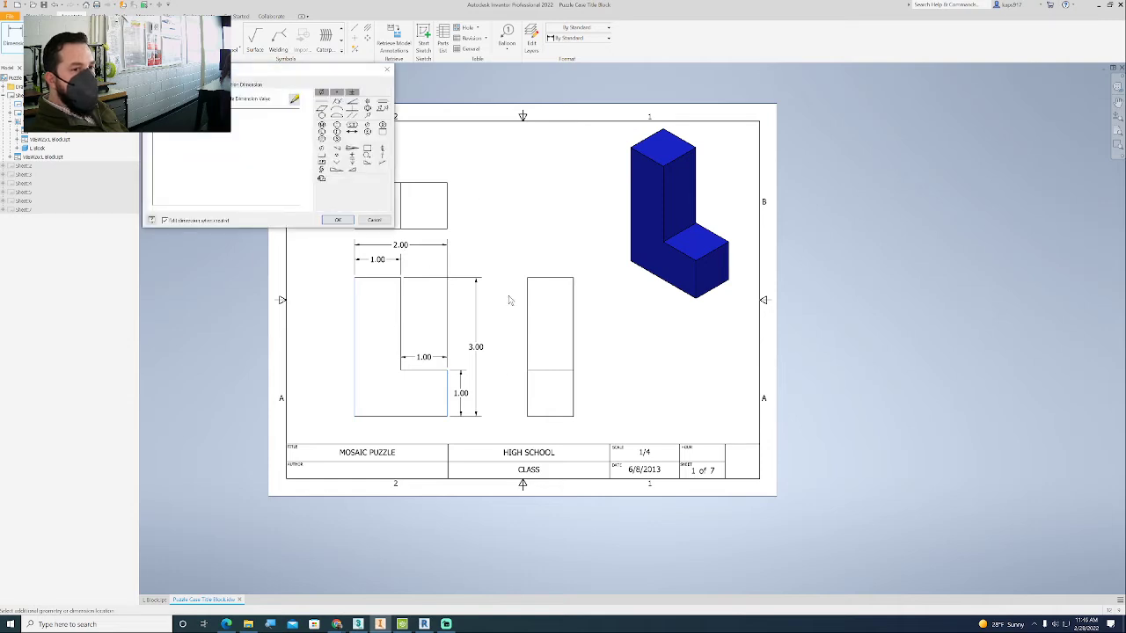
pyautogui.click(338, 219)
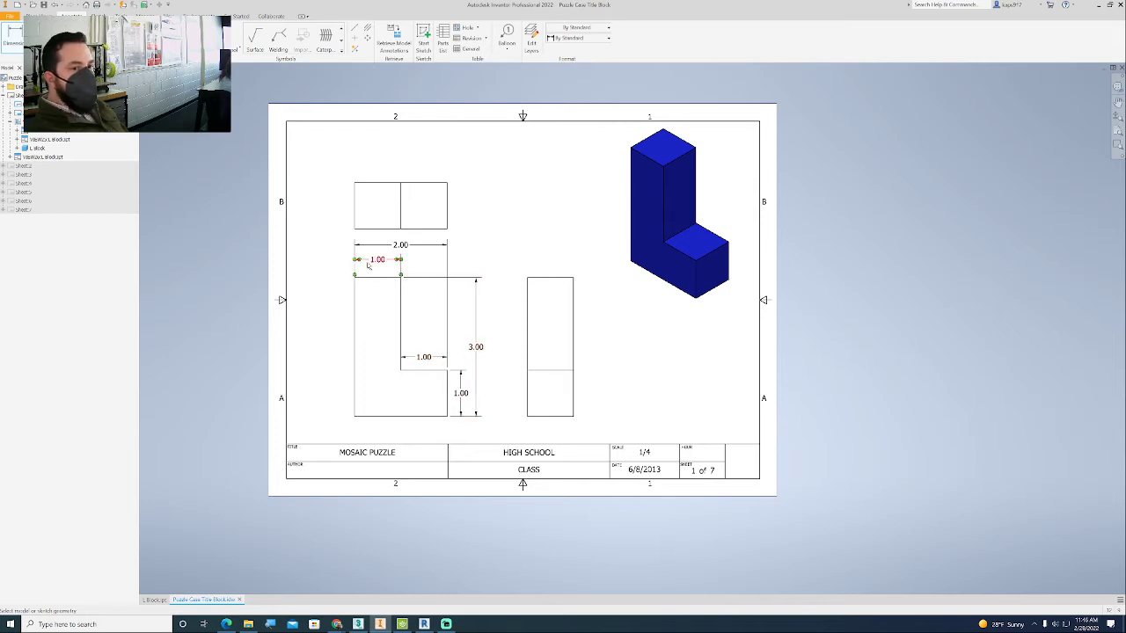
# Step: Examine the height dimensions beside the front view's foot up close, opening the foot height dimension's settings without changing them
pyautogui.scroll(2, 462, 405)
pyautogui.scroll(4, 467, 405)
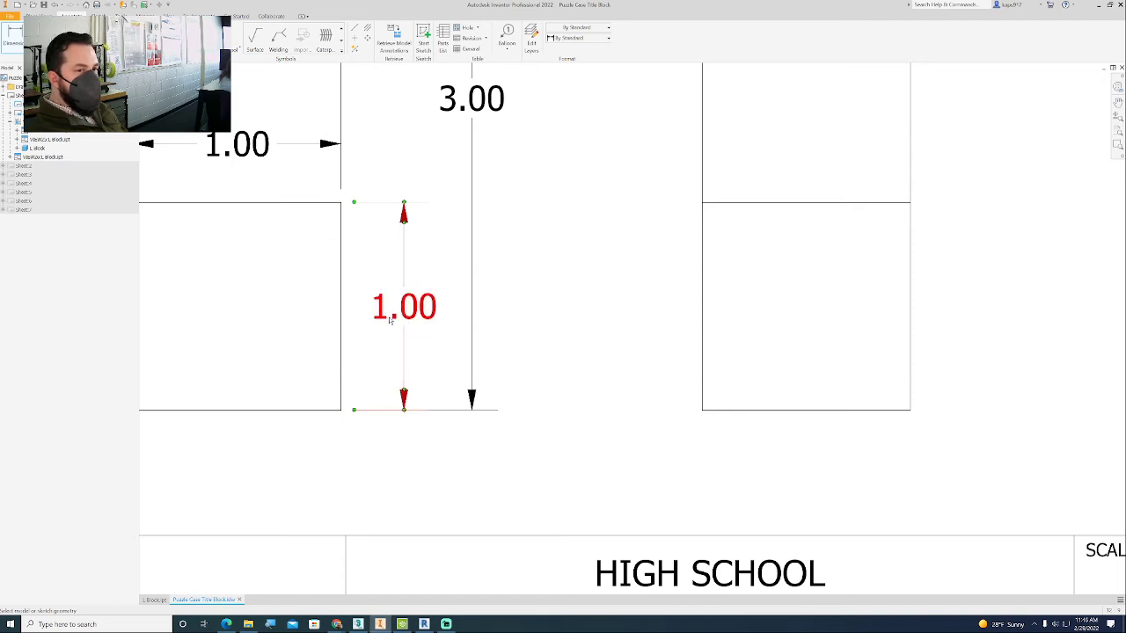
pyautogui.scroll(-4, 395, 315)
pyautogui.scroll(5, 384, 197)
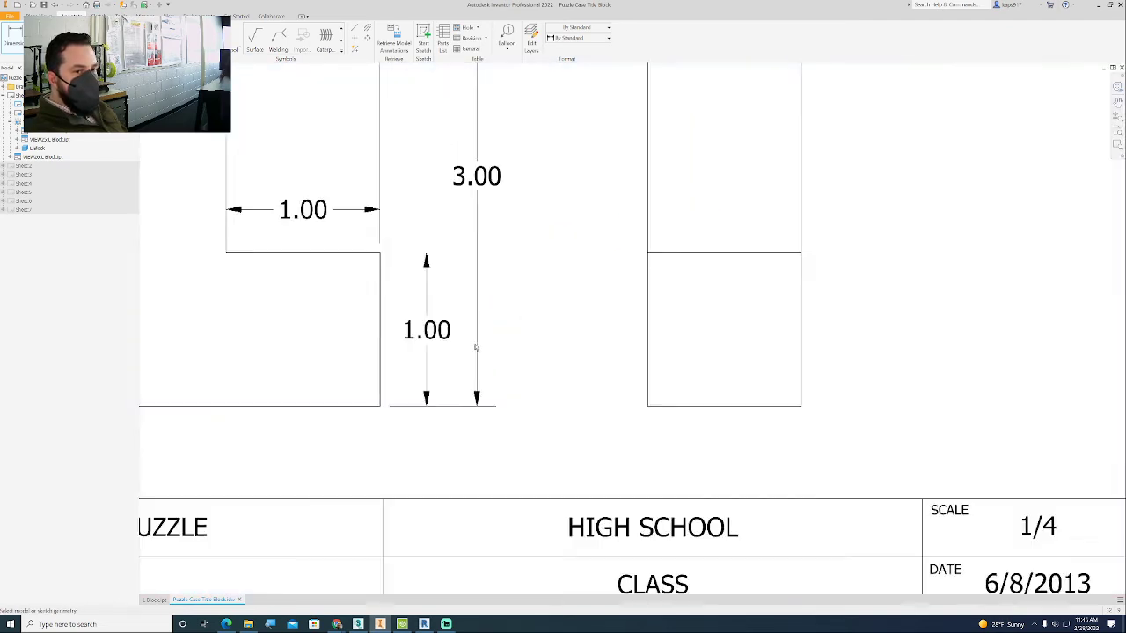
pyautogui.doubleClick(360, 271)
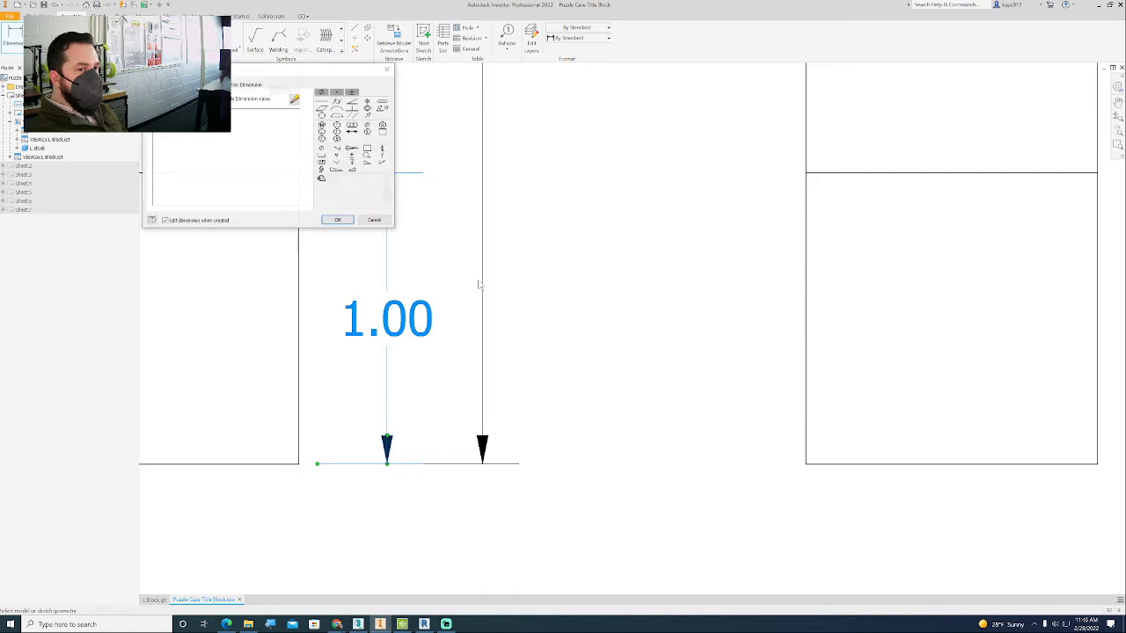
pyautogui.click(340, 220)
pyautogui.scroll(-4, 380, 299)
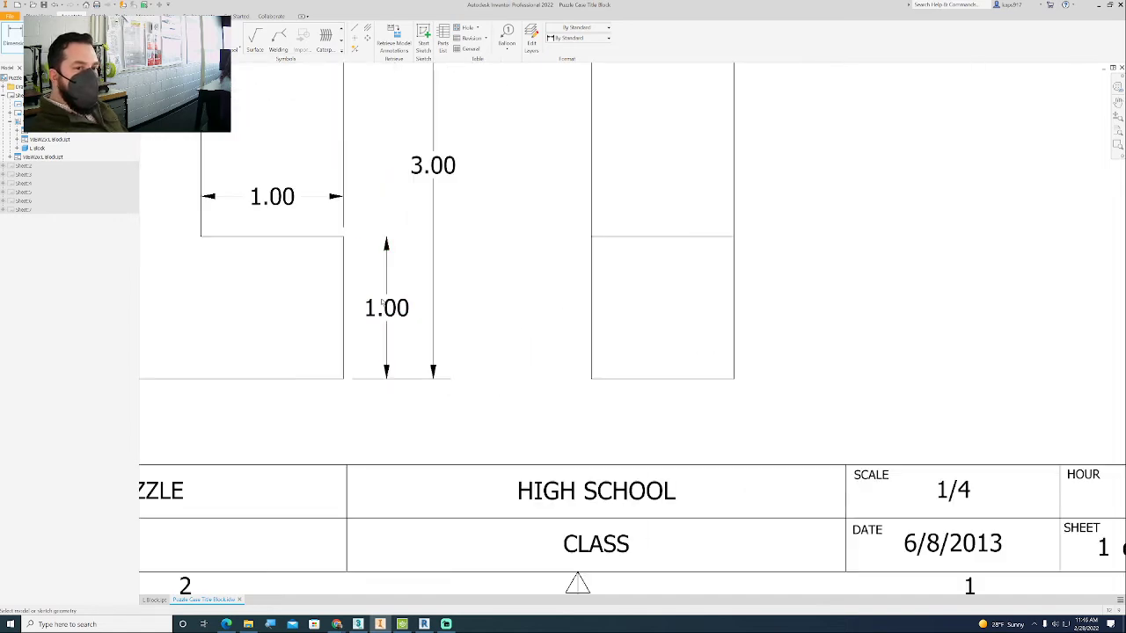
# Step: Delete the height dimension of the front view's foot after leaving its settings unchanged
pyautogui.moveTo(468, 299); pyautogui.dragTo(518, 310, button='middle')
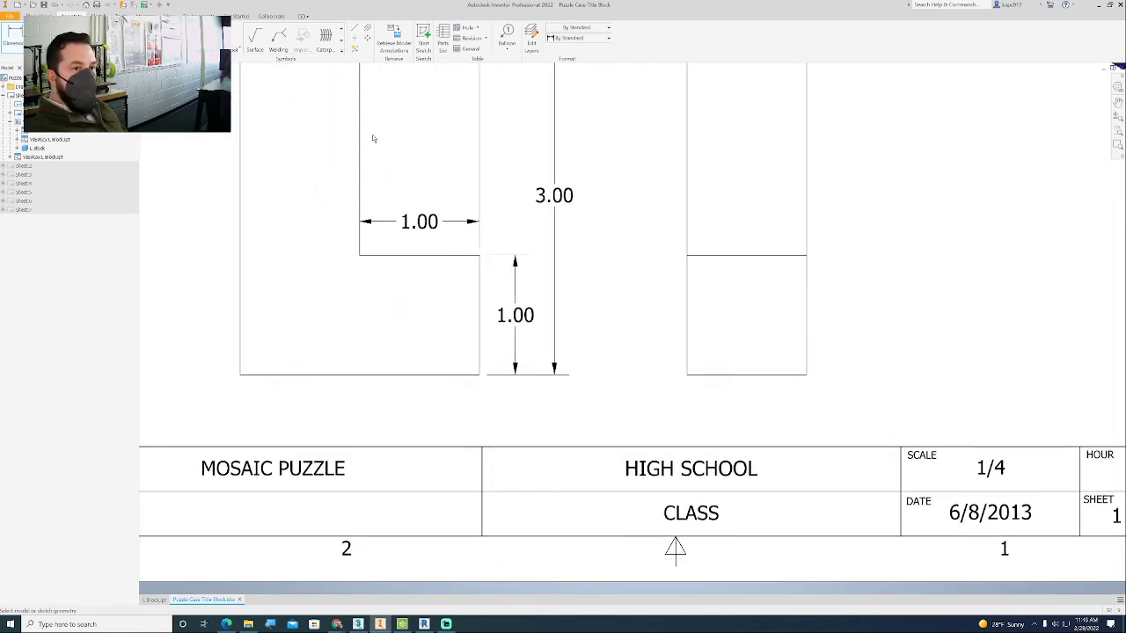
pyautogui.doubleClick(516, 276)
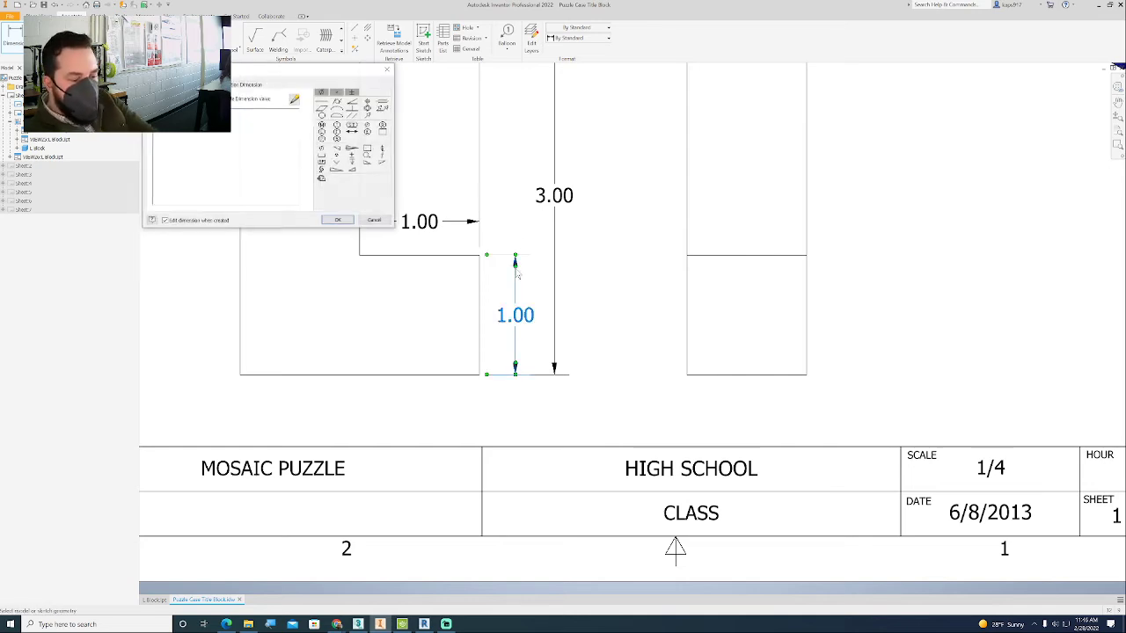
pyautogui.click(364, 221)
pyautogui.rightClick(494, 259)
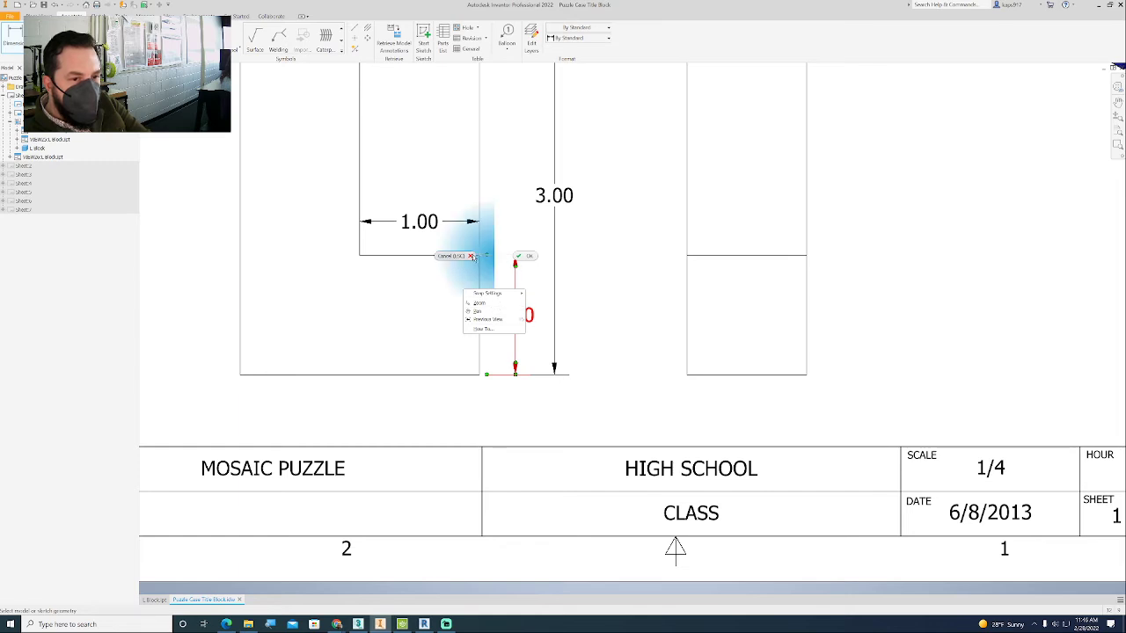
pyautogui.click(476, 257)
pyautogui.click(506, 260)
pyautogui.press('Delete')
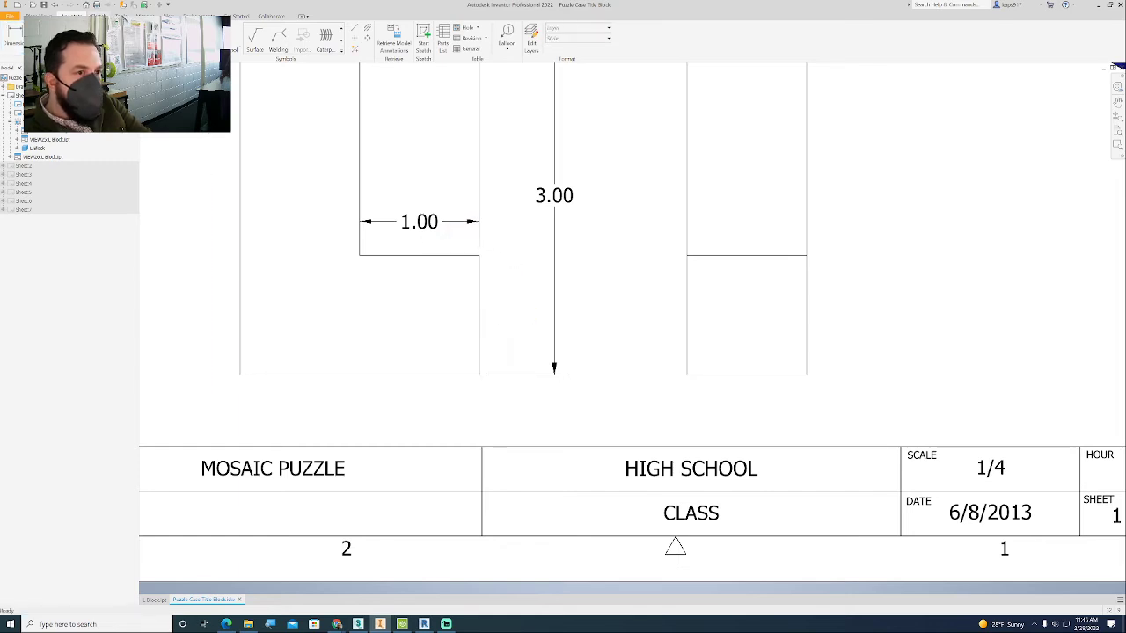
# Step: Dimension the height of the right-side view's lower block, placing the dimension inside its outline
pyautogui.press('d')
pyautogui.click(730, 256)
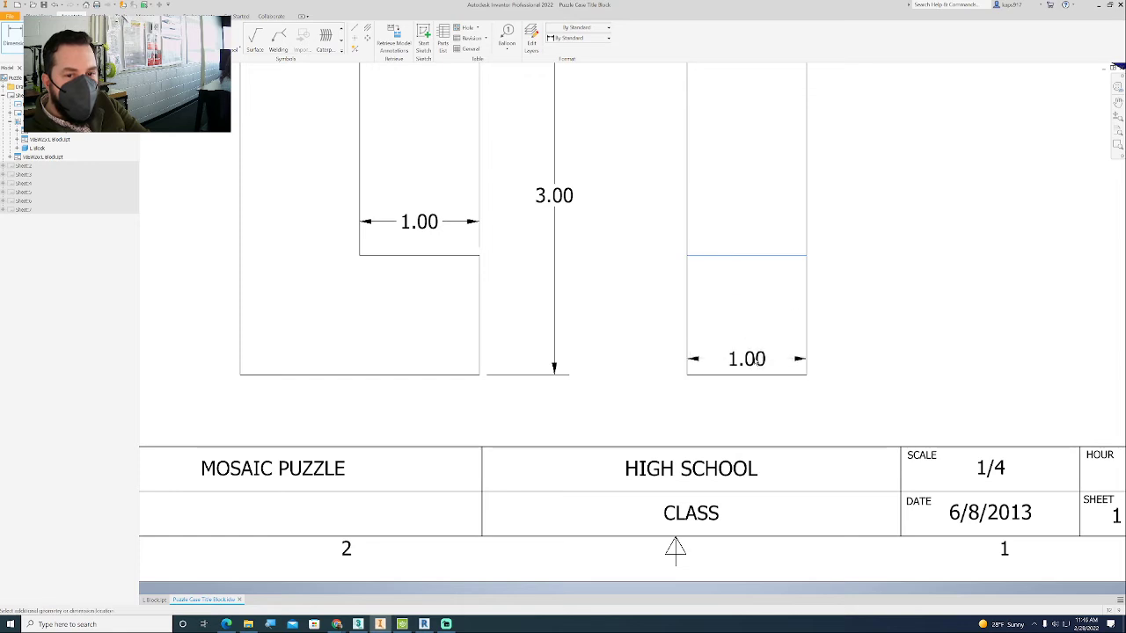
pyautogui.click(760, 376)
pyautogui.click(761, 351)
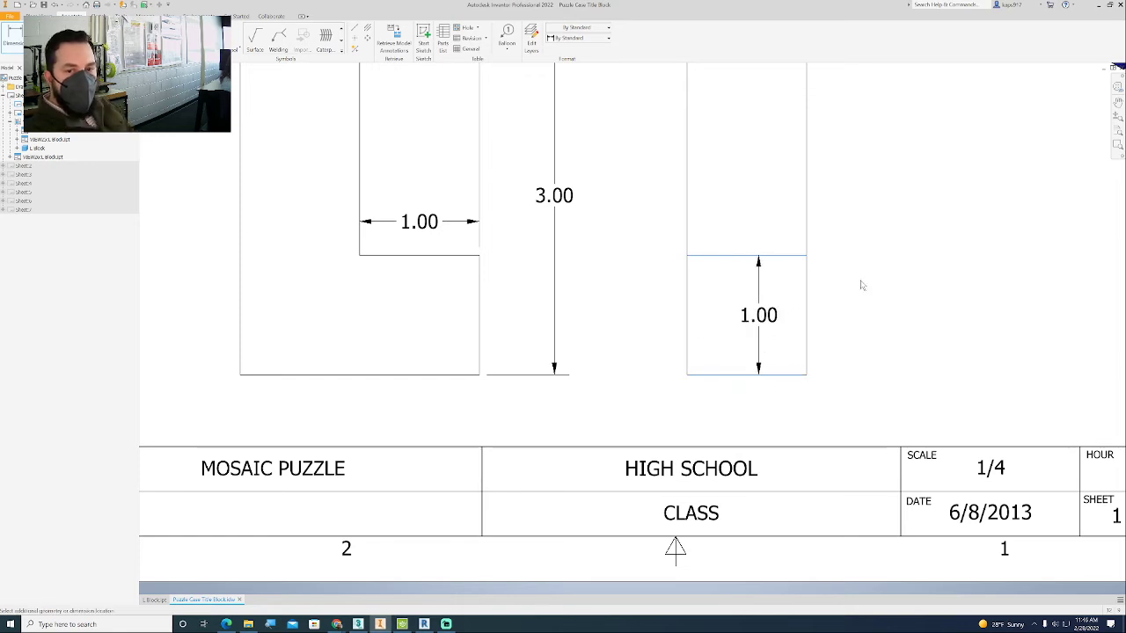
pyautogui.click(338, 220)
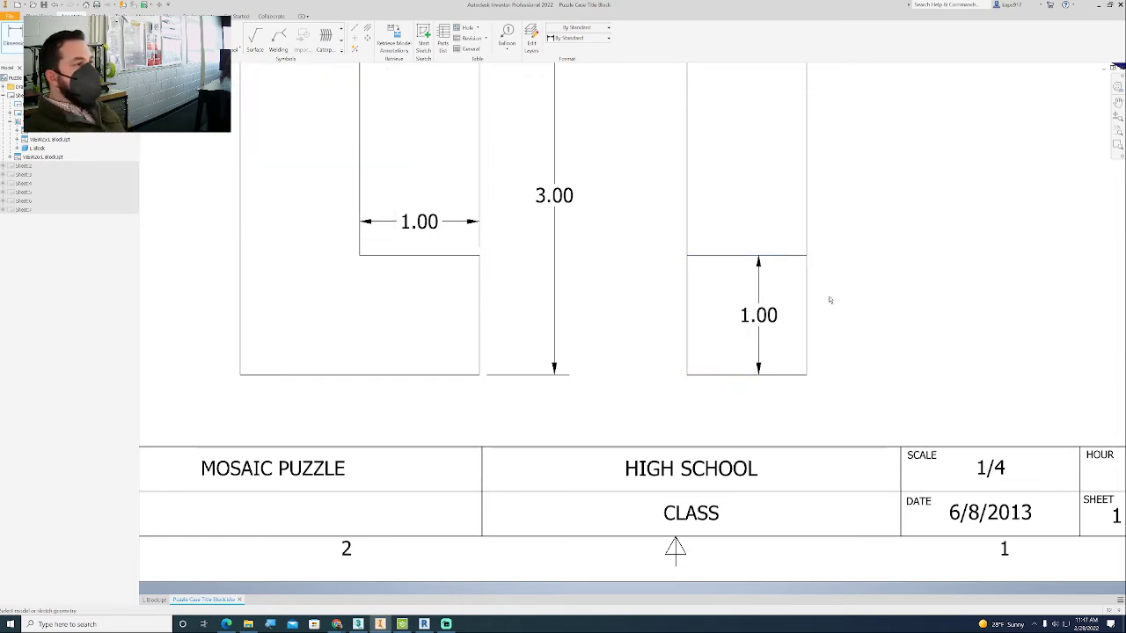
# Step: End dimensioning and delete the height dimension inside the right-side view's lower block
pyautogui.scroll(-3, 836, 300)
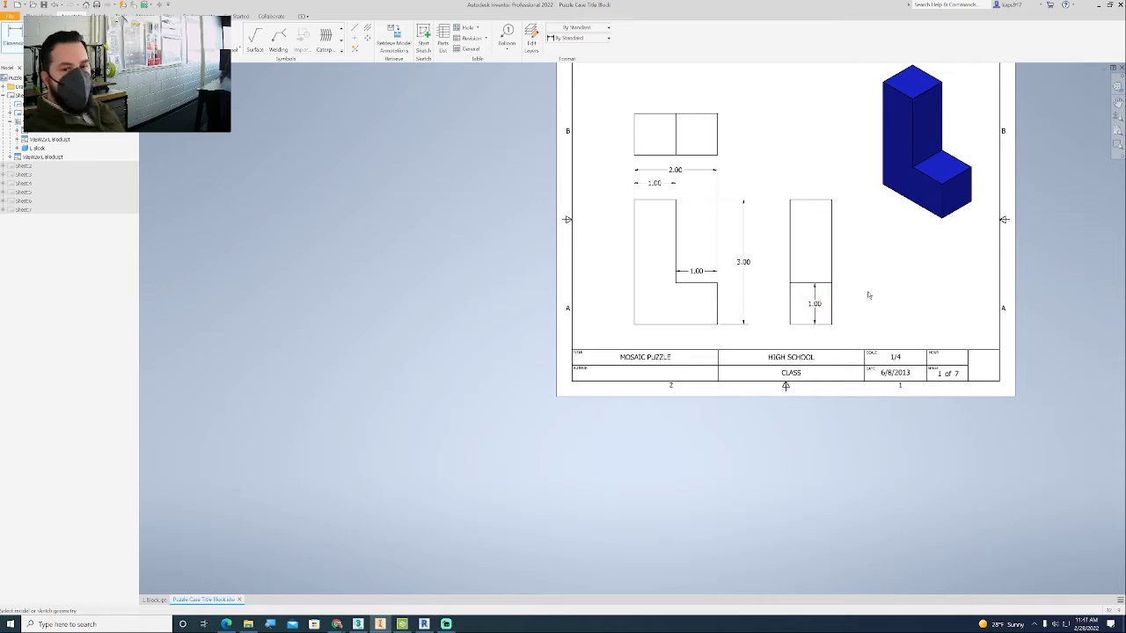
pyautogui.rightClick(864, 296)
pyautogui.click(900, 292)
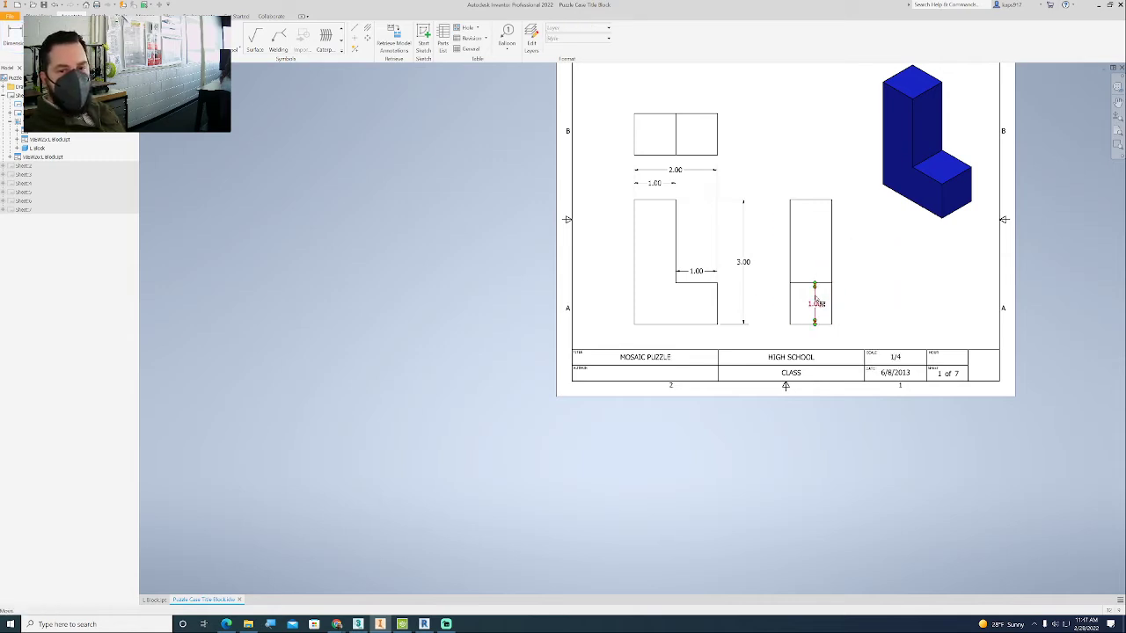
pyautogui.click(814, 293)
pyautogui.press('Delete')
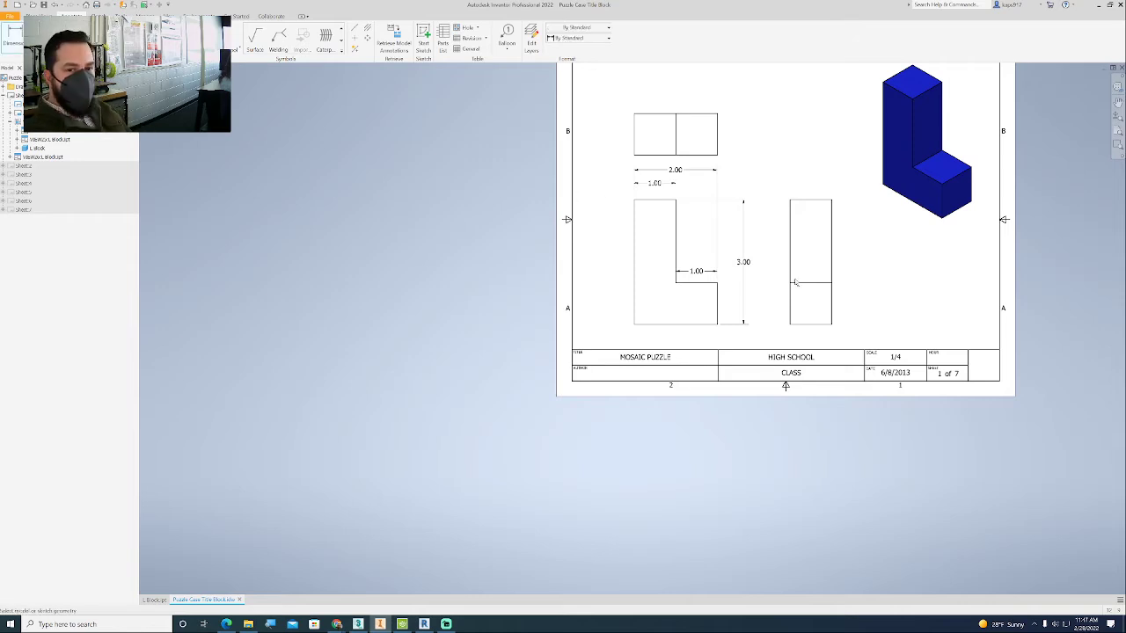
# Step: Dimension the height of the front view's foot between its outer edge and the overall height dimension
pyautogui.scroll(5, 680, 293)
pyautogui.click(847, 293)
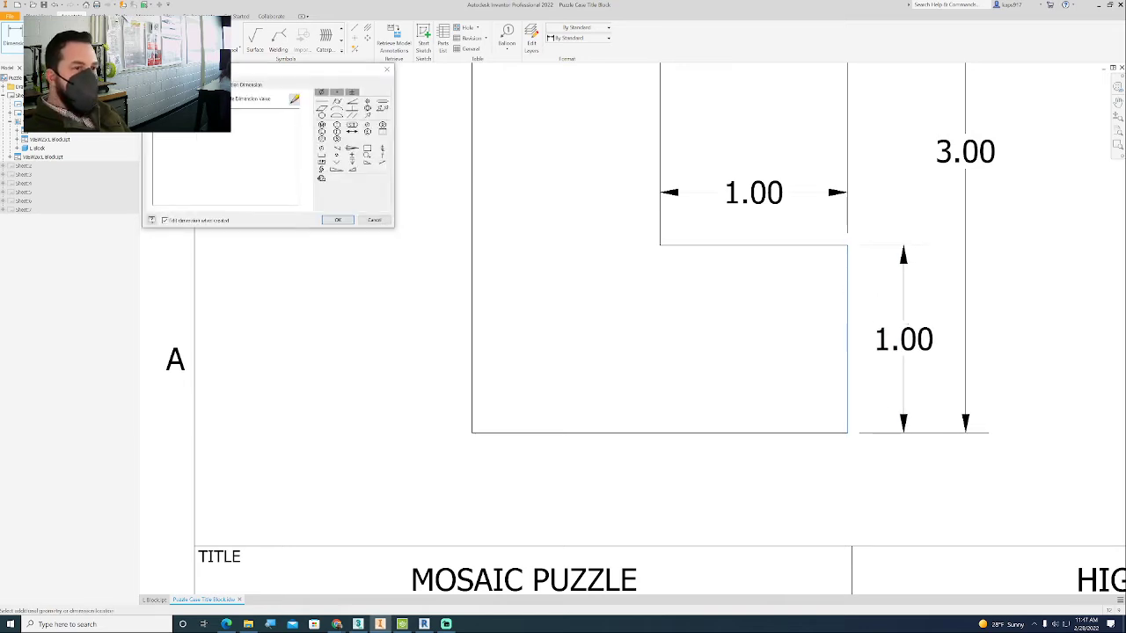
pyautogui.click(337, 220)
# Step: Dimension the depth of the L Block's top view along its outer edge on the side of the right-side view
pyautogui.scroll(-2, 900, 314)
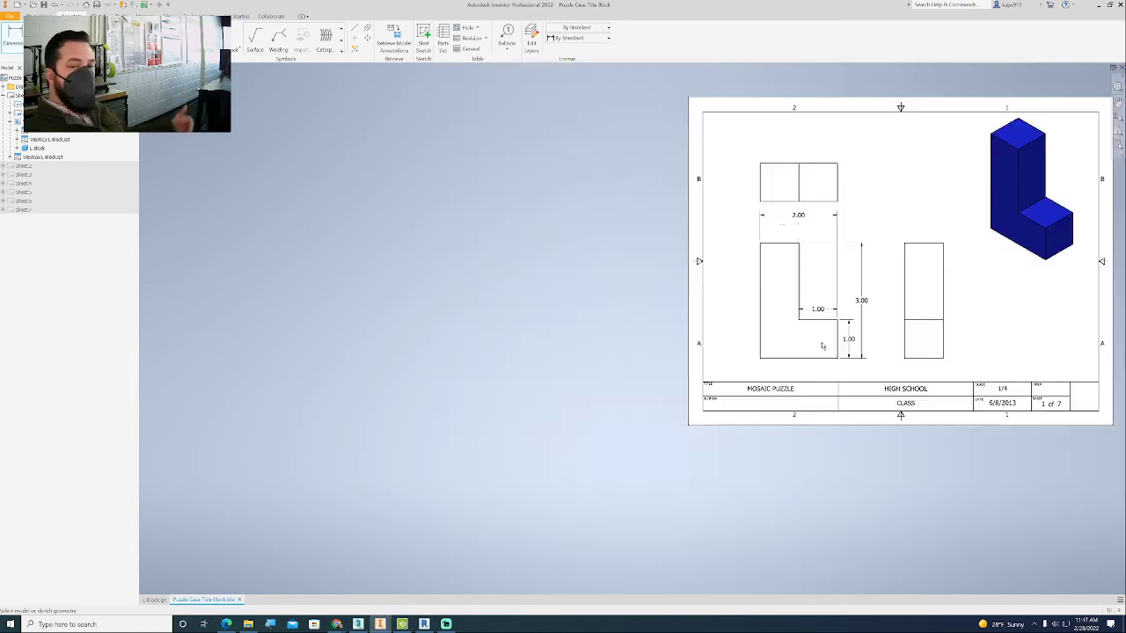
pyautogui.scroll(-3, 823, 341)
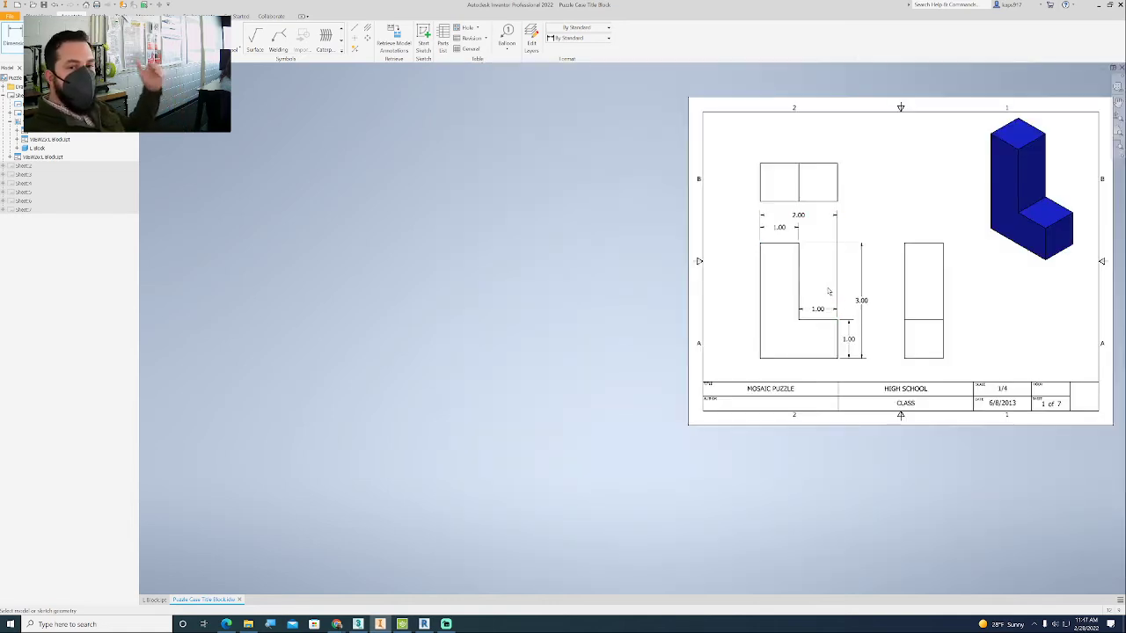
pyautogui.moveTo(822, 293); pyautogui.dragTo(696, 284, button='middle')
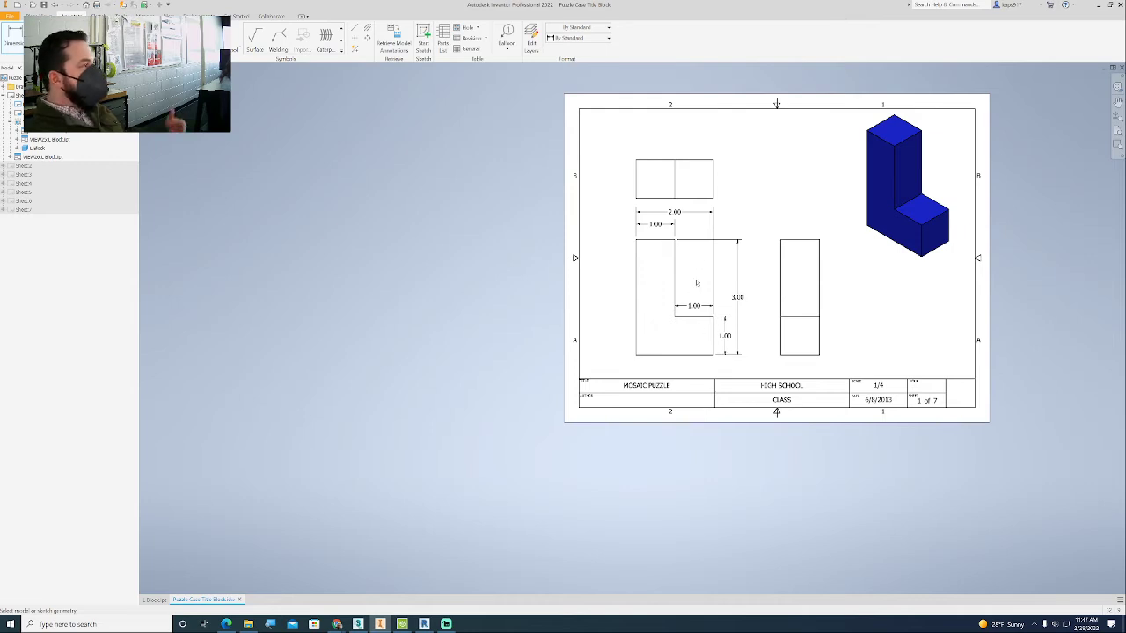
pyautogui.click(713, 191)
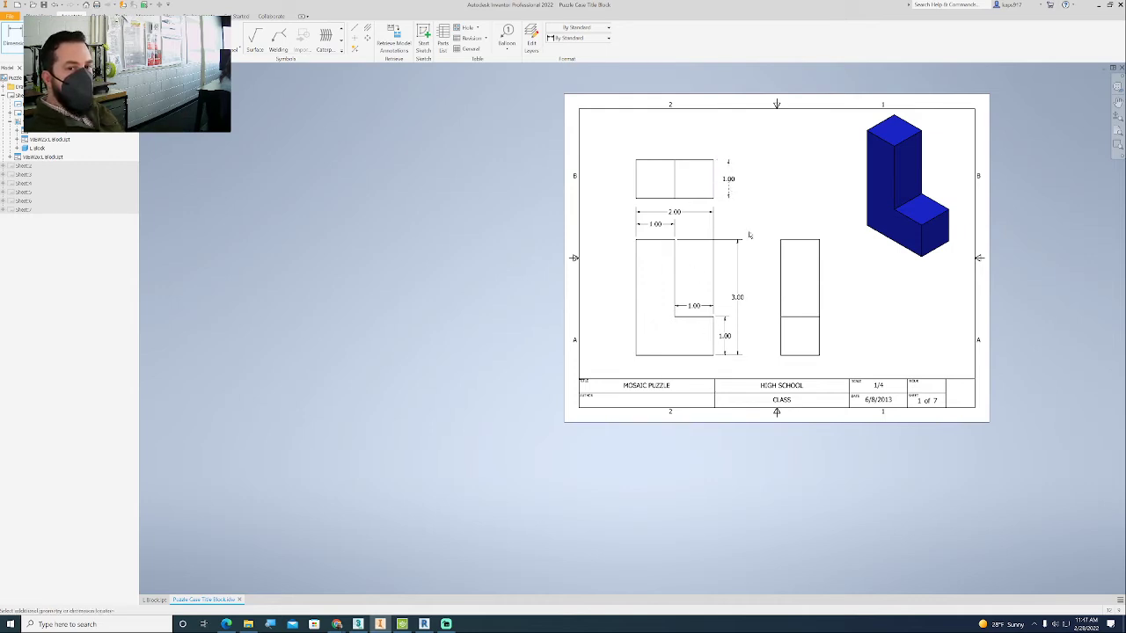
pyautogui.click(751, 235)
pyautogui.click(386, 222)
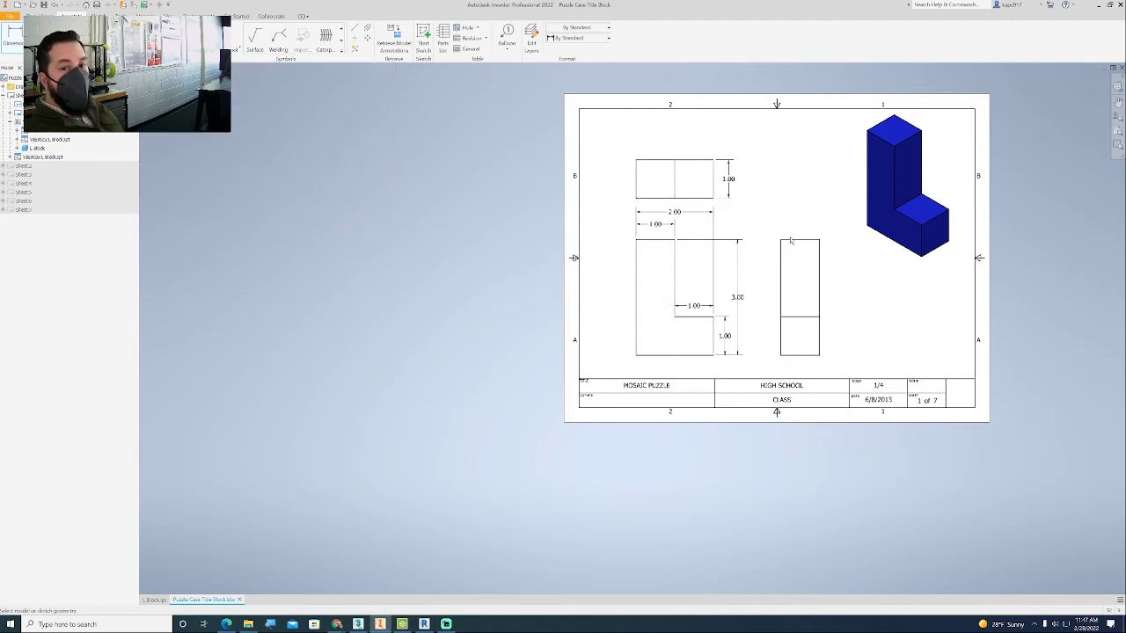
# Step: Dimension the width of the right-side view just above its upper edge and end dimensioning
pyautogui.click(819, 257)
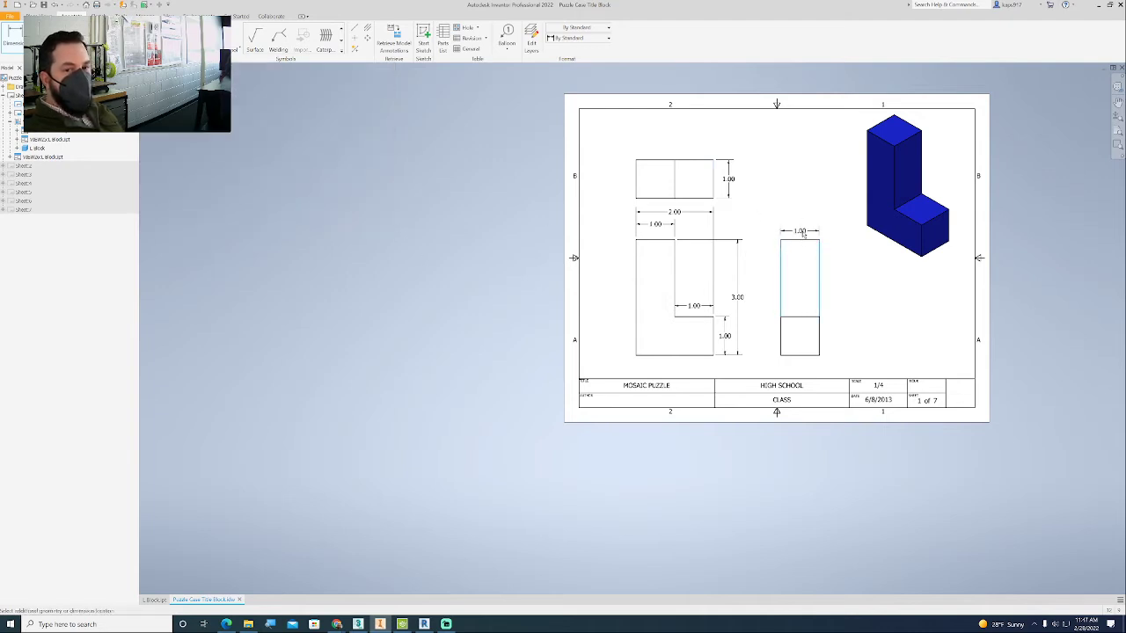
pyautogui.click(804, 195)
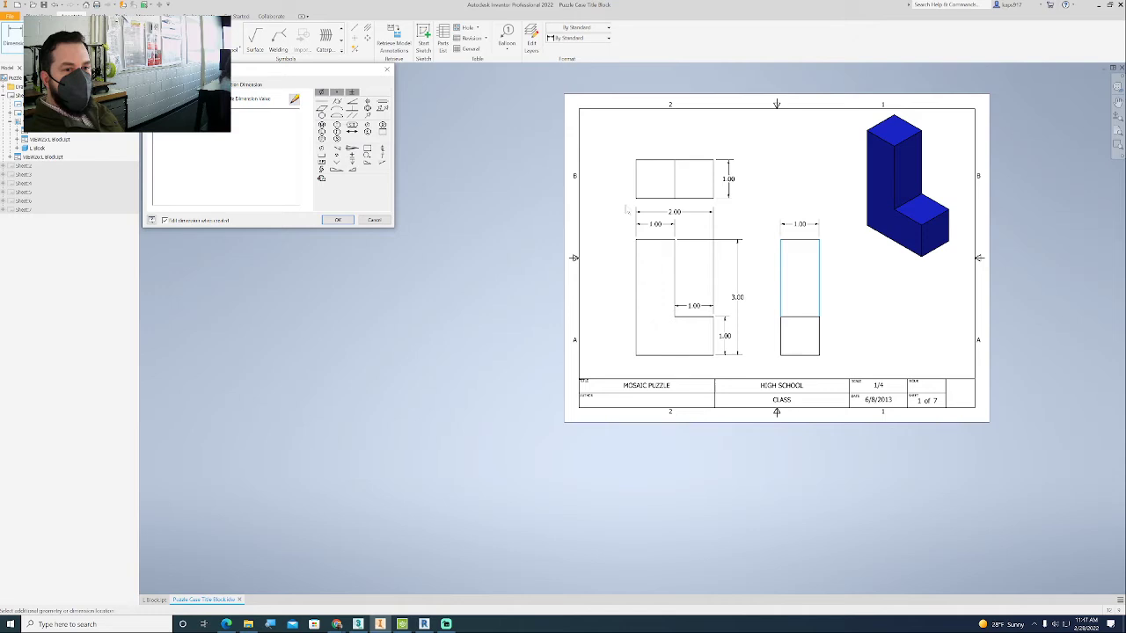
pyautogui.click(337, 221)
pyautogui.rightClick(468, 218)
pyautogui.click(495, 217)
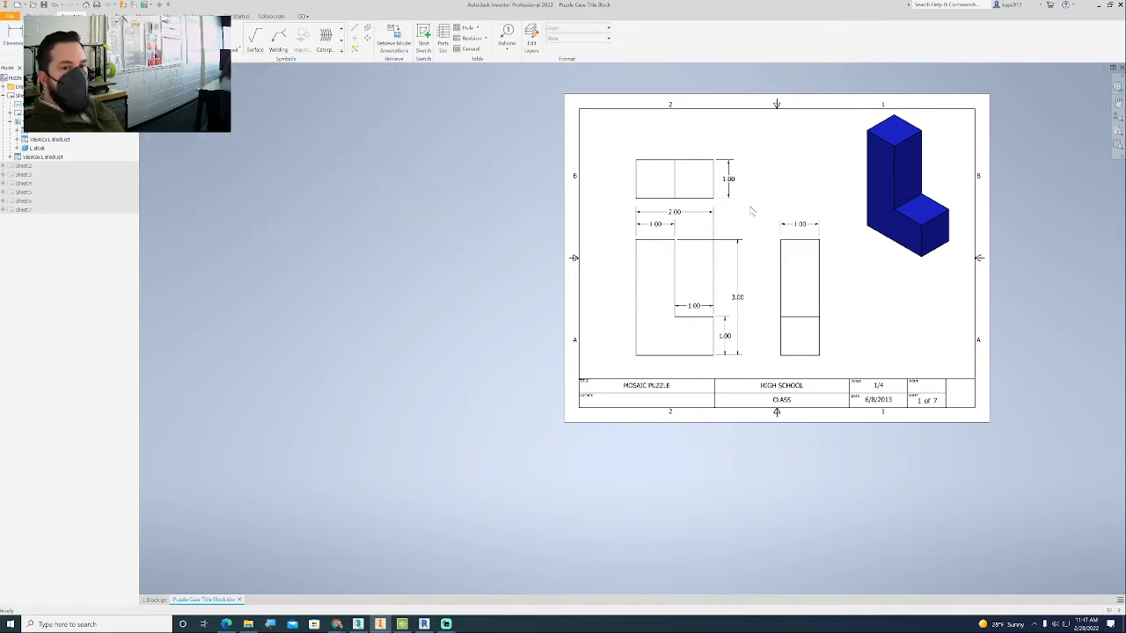
# Step: Delete the depth dimension beside the top view
pyautogui.scroll(5, 776, 200)
pyautogui.scroll(-6, 776, 202)
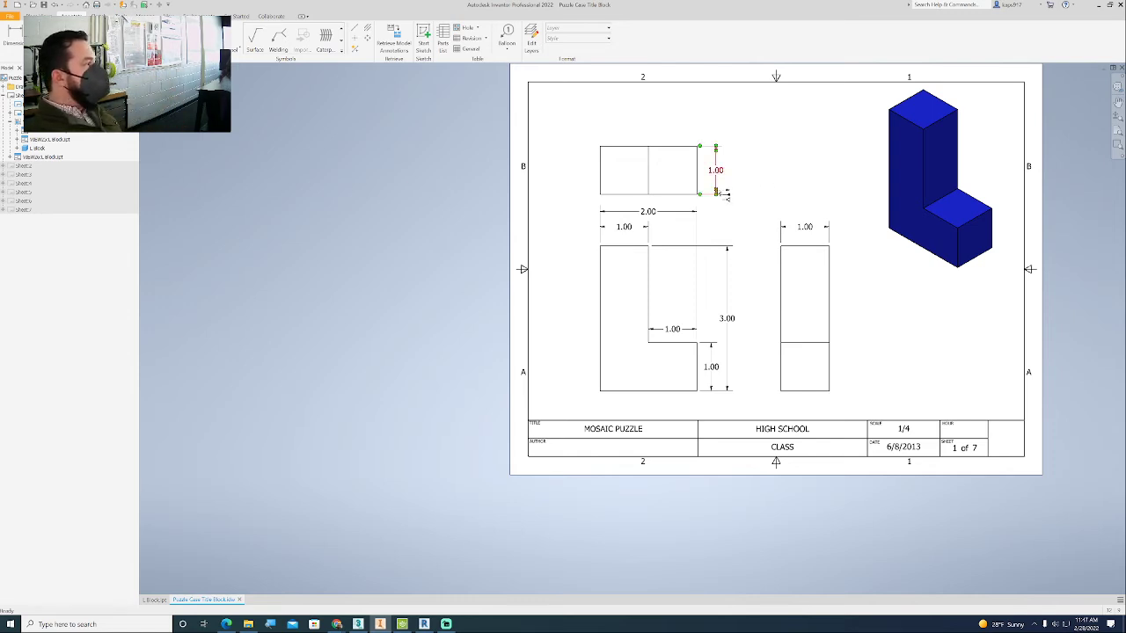
pyautogui.rightClick(813, 167)
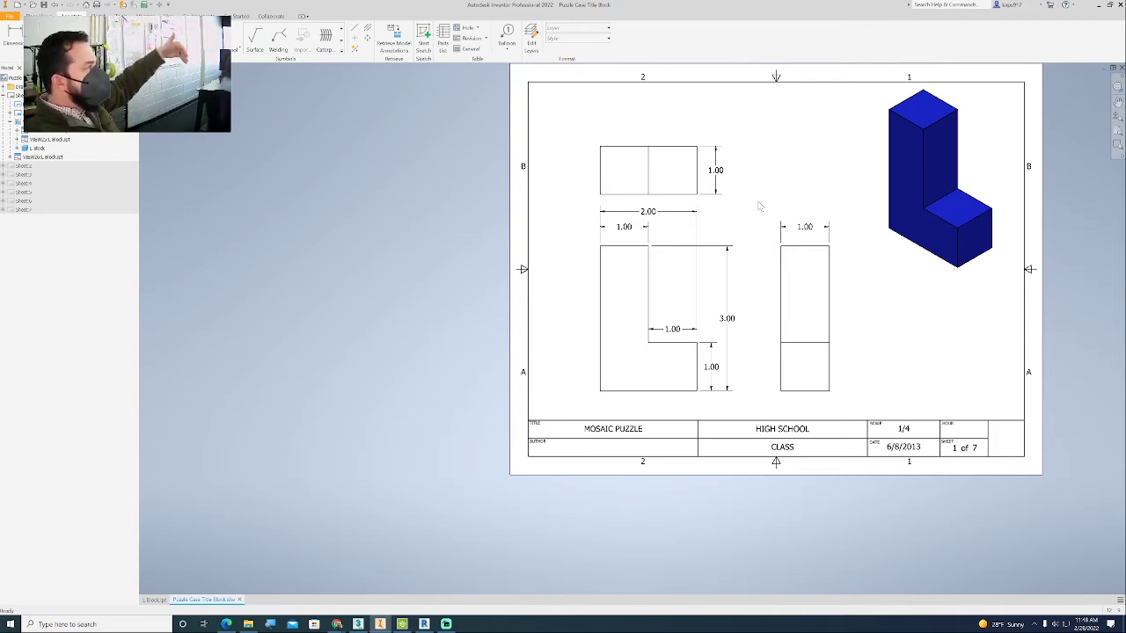
pyautogui.click(716, 183)
pyautogui.press('Delete')
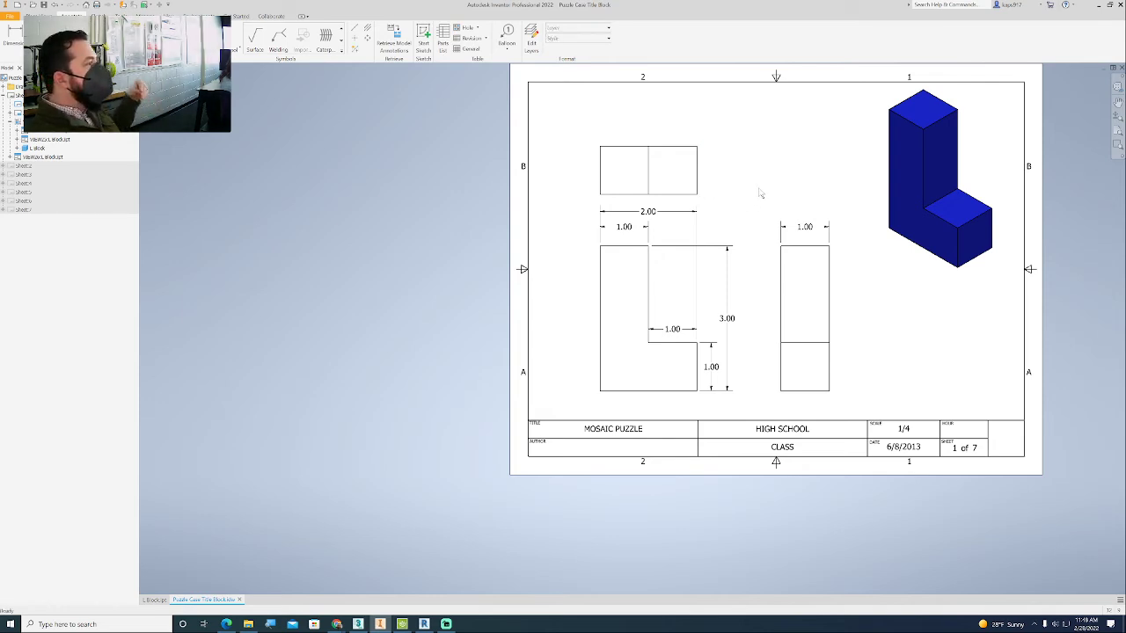
pyautogui.scroll(-3, 761, 186)
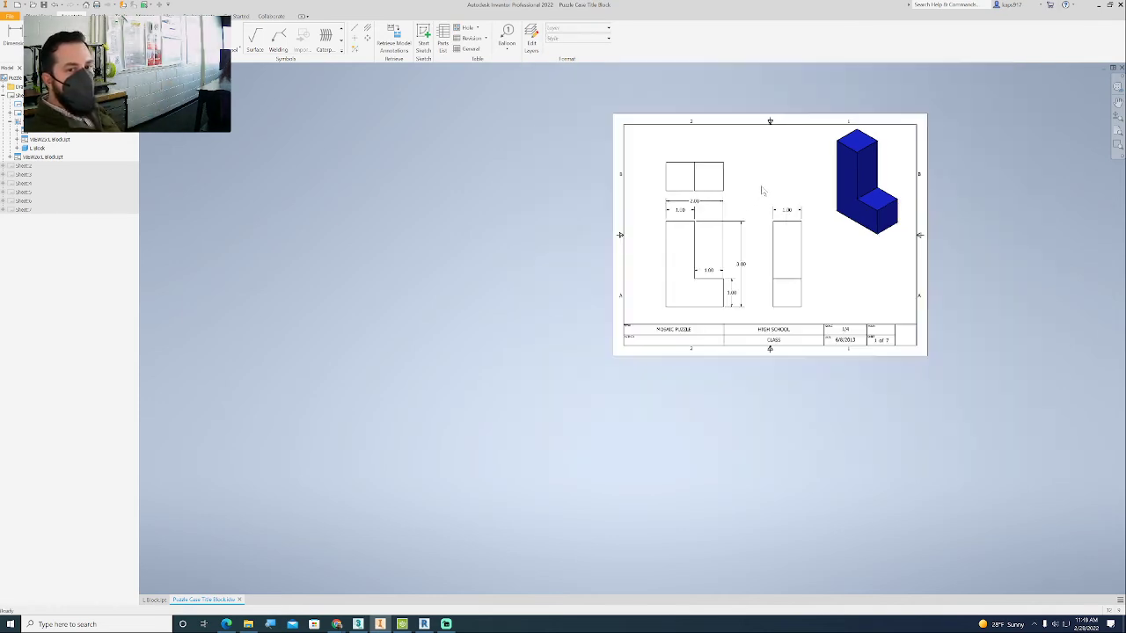
# Step: Restore a depth dimension beside the top view, measuring its right-hand edge with the Dimension command
pyautogui.click(13, 37)
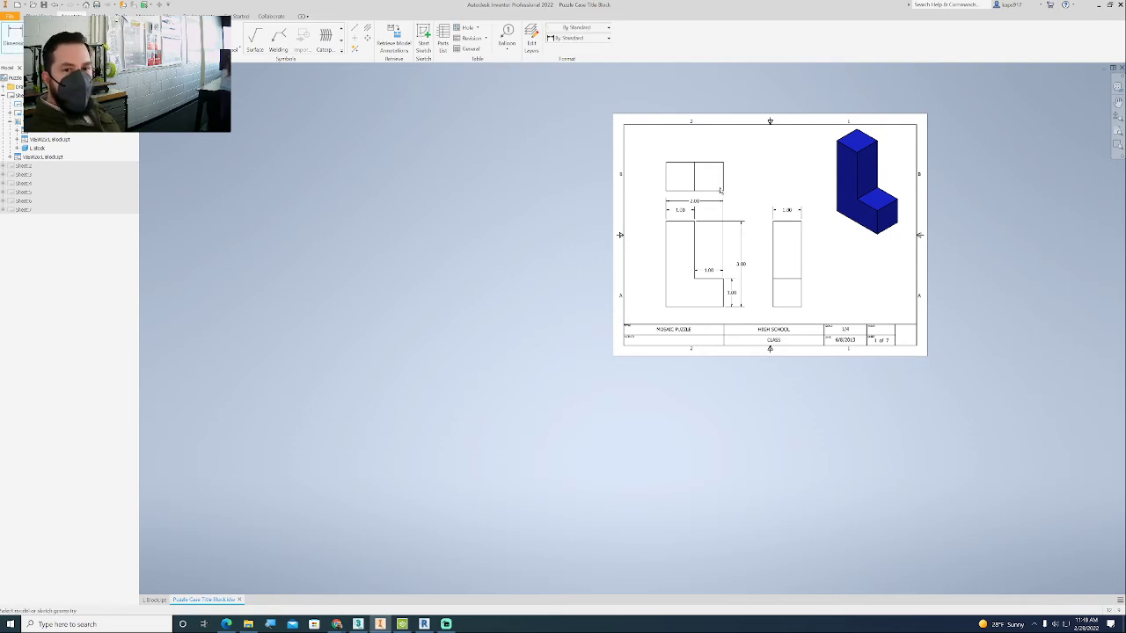
pyautogui.scroll(3, 726, 185)
pyautogui.click(714, 183)
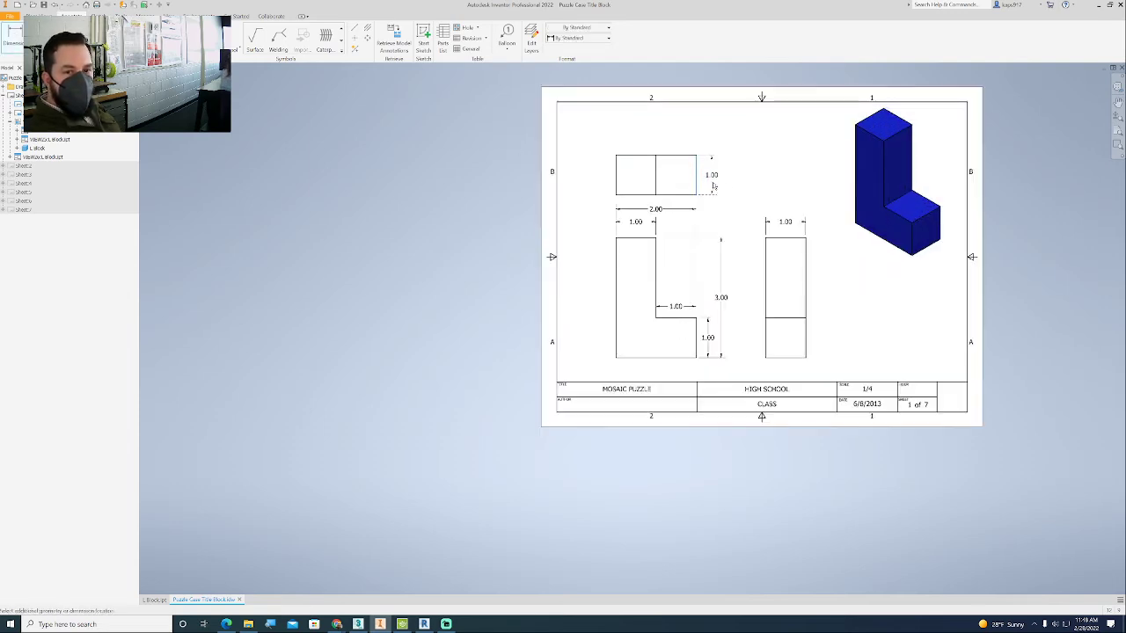
pyautogui.press('Return')
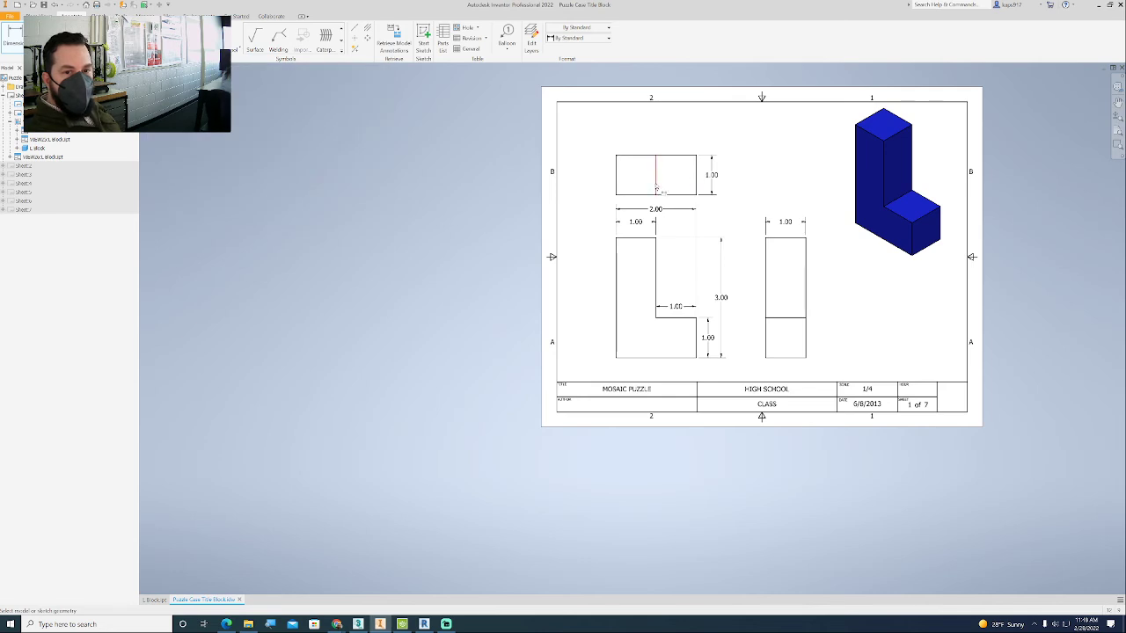
# Step: Add two more depth dimensions inside the top view, one for its middle edge and one for its left edge
pyautogui.click(655, 184)
pyautogui.click(605, 181)
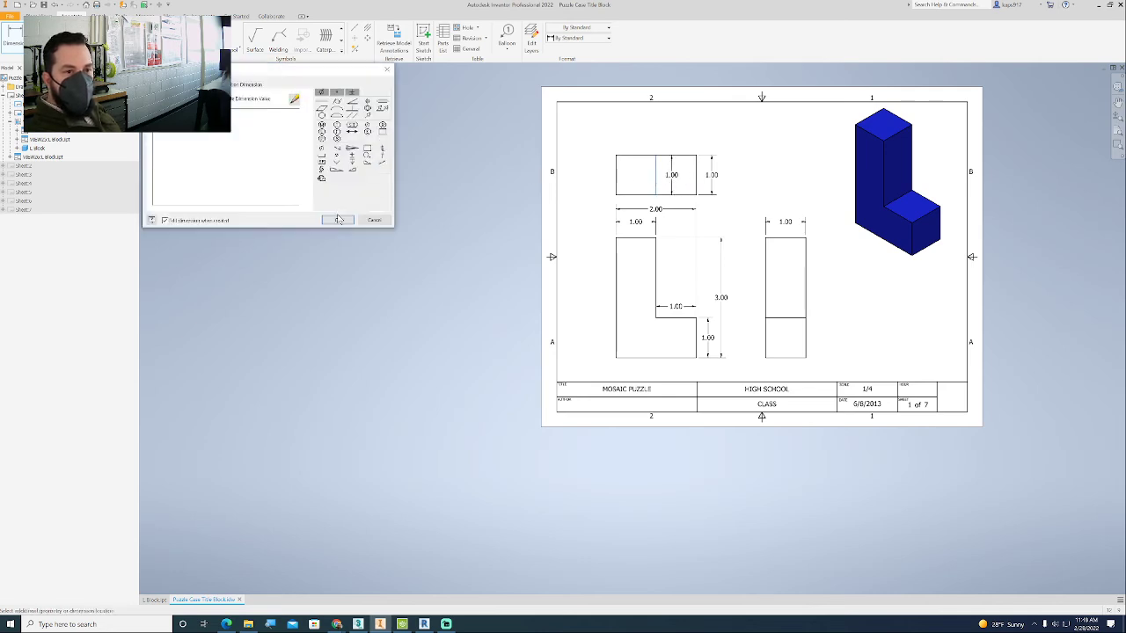
pyautogui.click(337, 220)
pyautogui.click(616, 176)
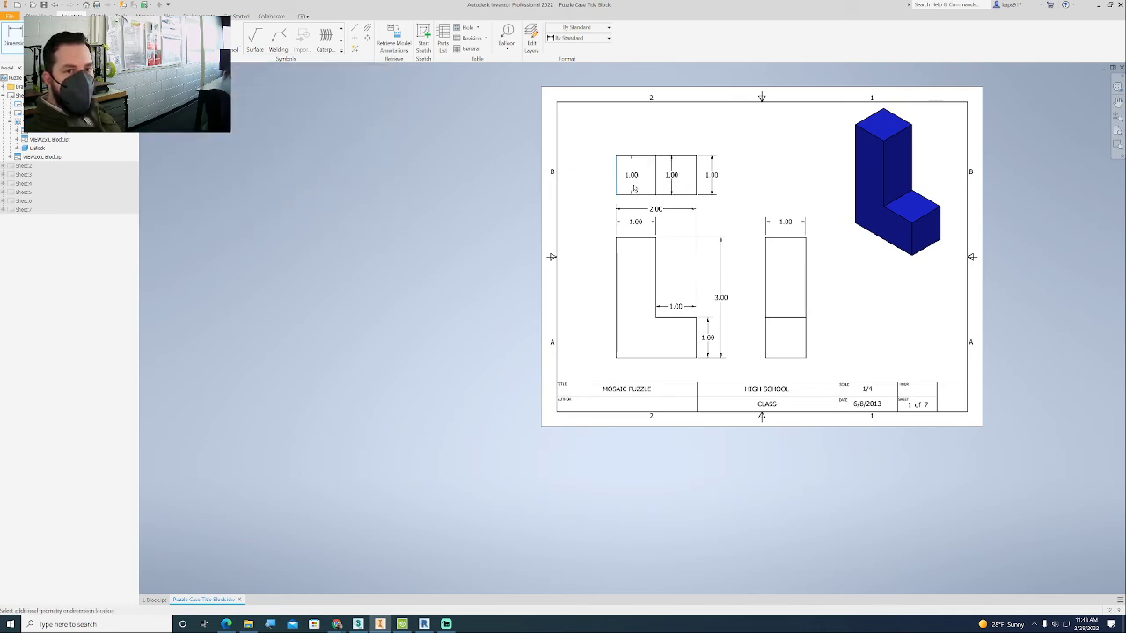
pyautogui.click(395, 154)
pyautogui.click(335, 222)
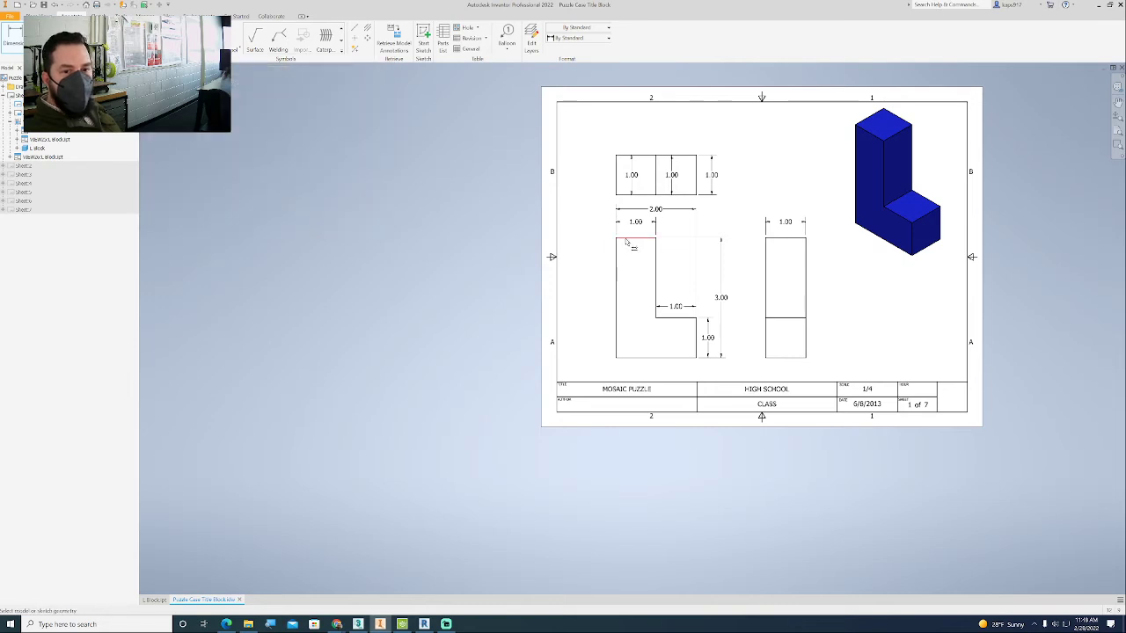
# Step: Dimension the overall height again on the left of the front view and on the right of the right-side view
pyautogui.click(616, 321)
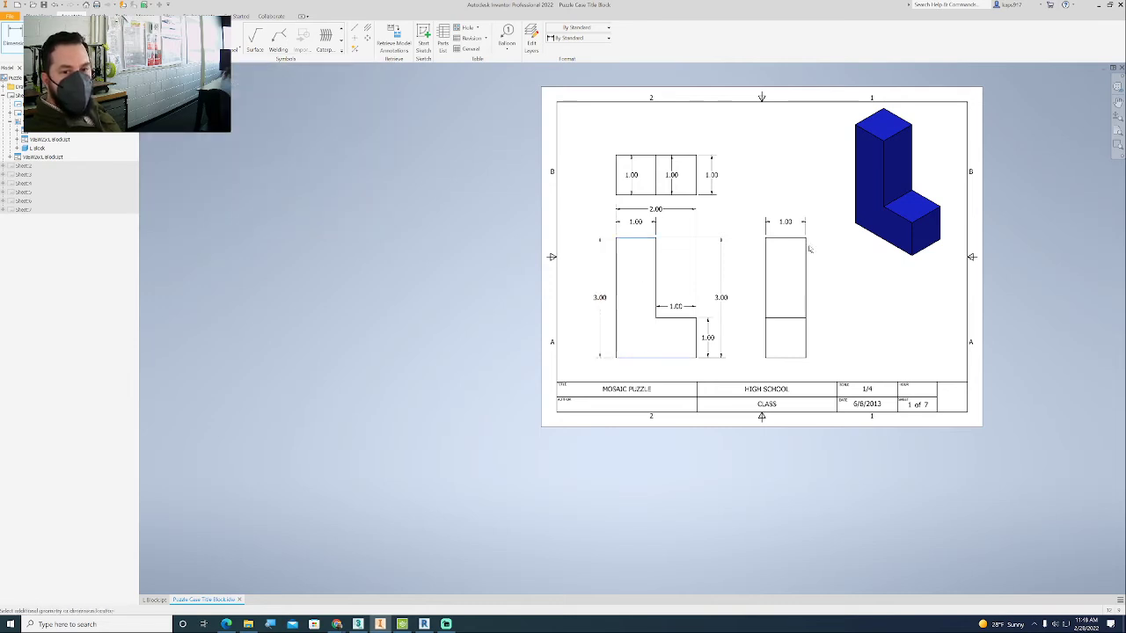
pyautogui.click(338, 221)
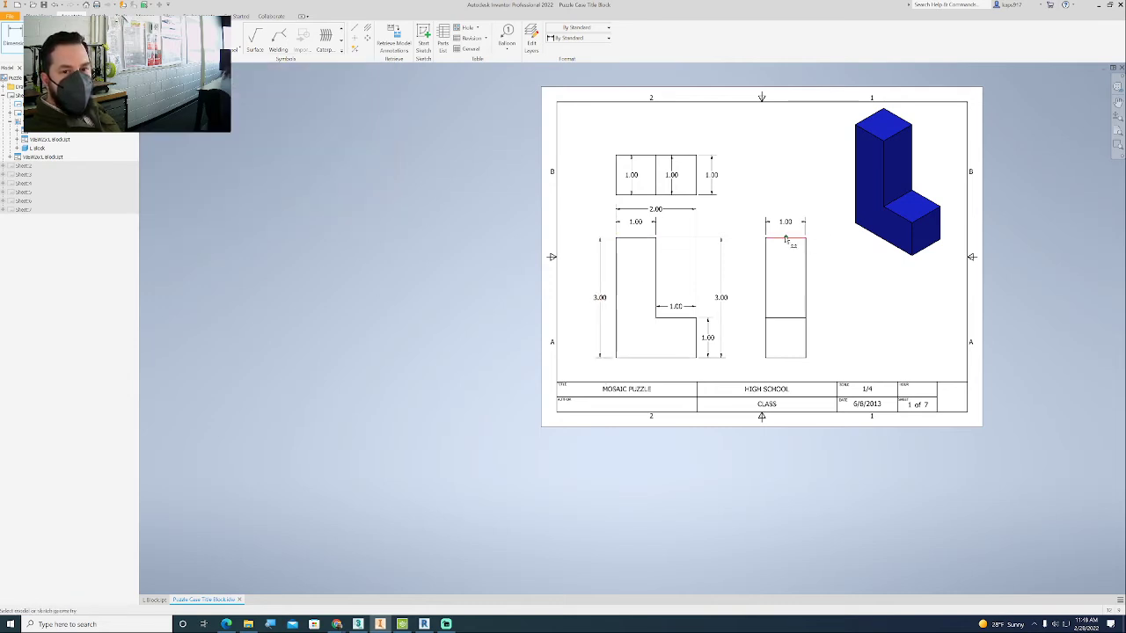
pyautogui.click(786, 238)
pyautogui.click(789, 357)
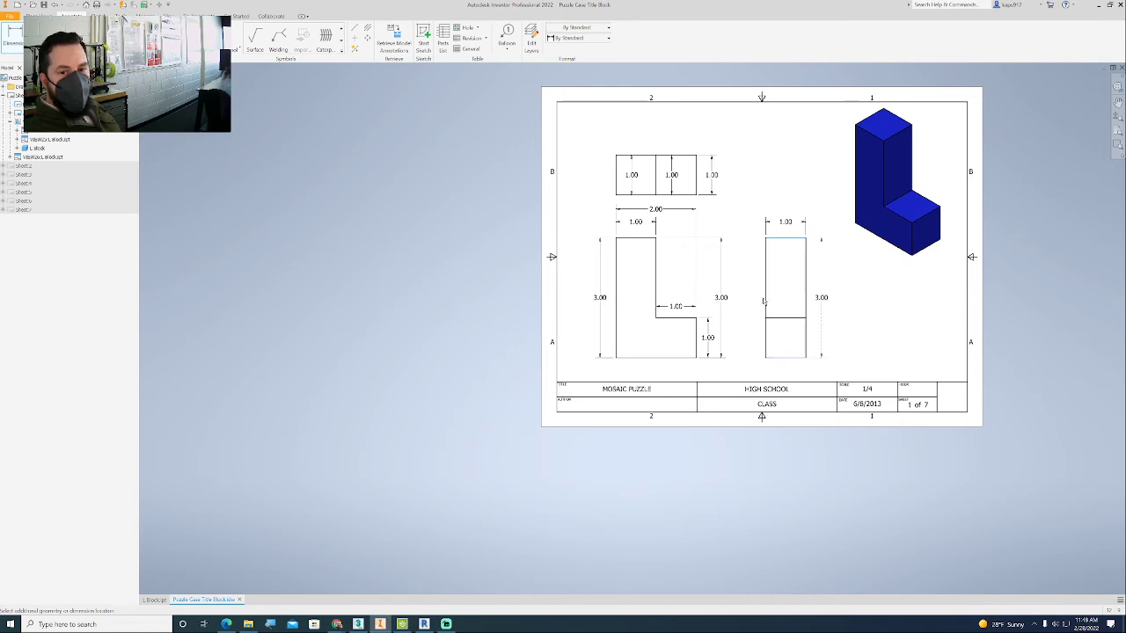
pyautogui.click(821, 299)
pyautogui.click(338, 221)
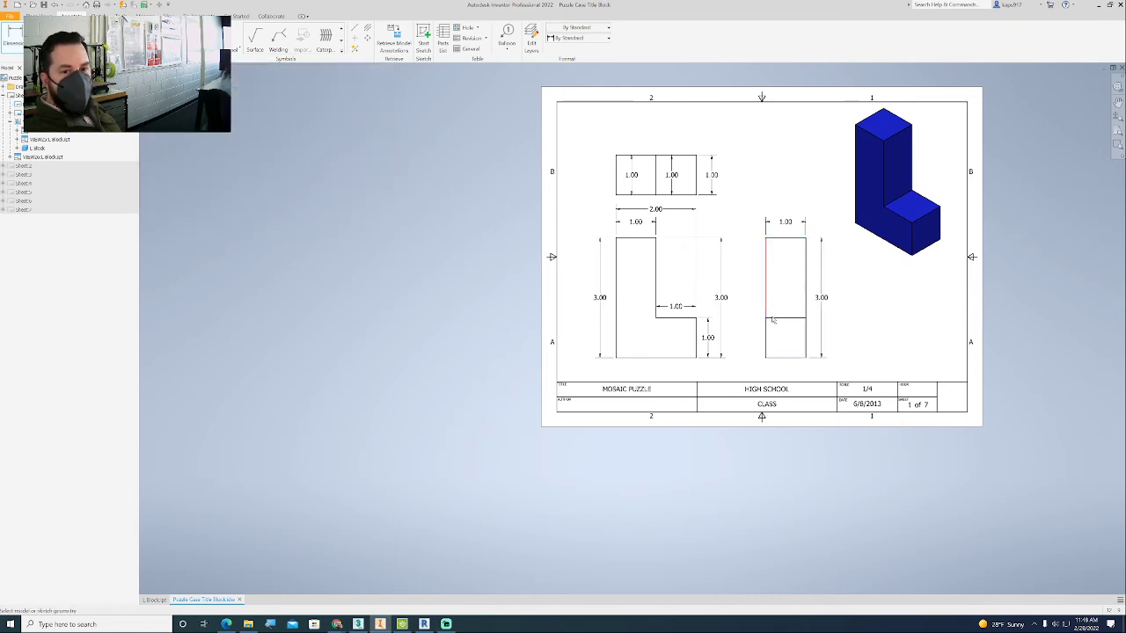
# Step: Dimension the width of the right-side view's bottom edge, placing the dimension below the view
pyautogui.click(781, 358)
pyautogui.click(758, 280)
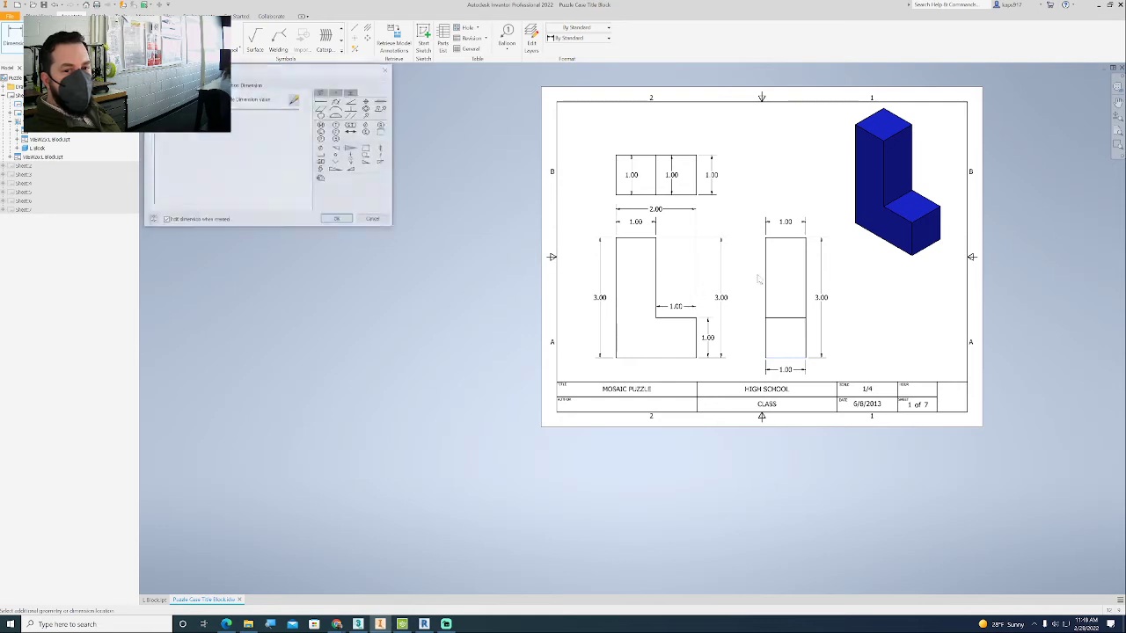
pyautogui.click(349, 221)
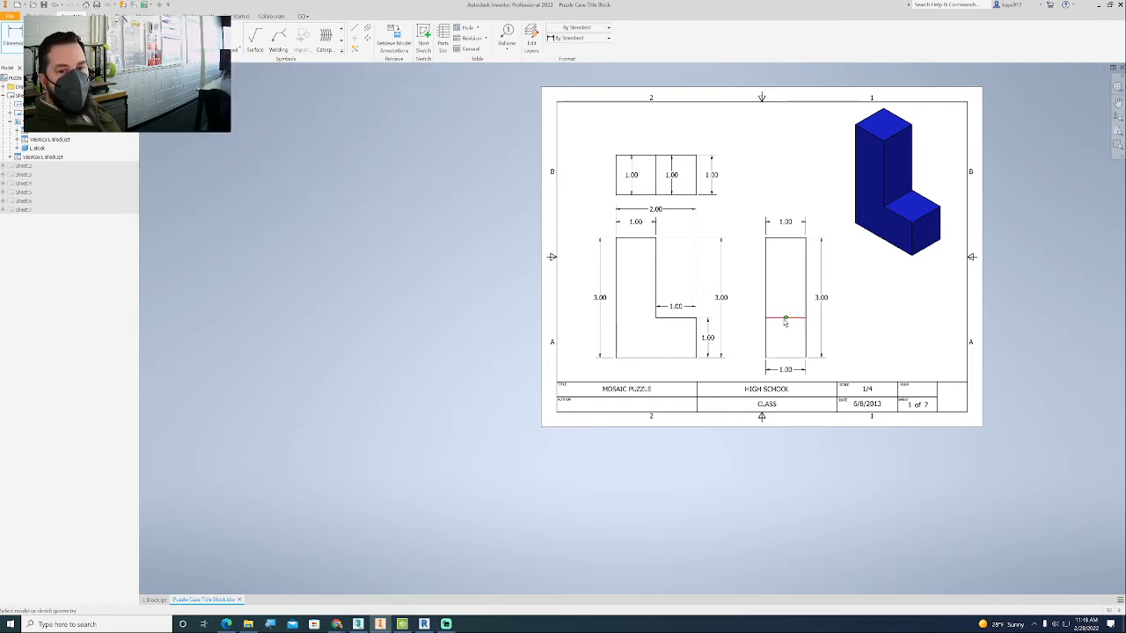
# Step: Dimension the height of the right-side view's lower section from its middle edge, placing the dimension inside the section
pyautogui.click(785, 317)
pyautogui.click(786, 344)
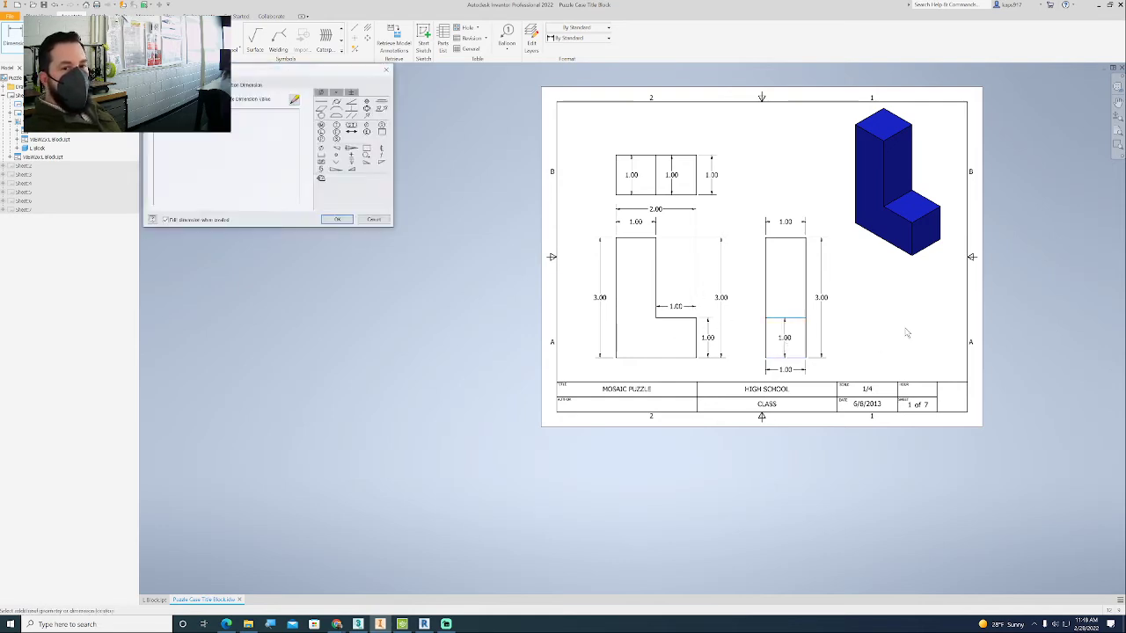
pyautogui.click(337, 220)
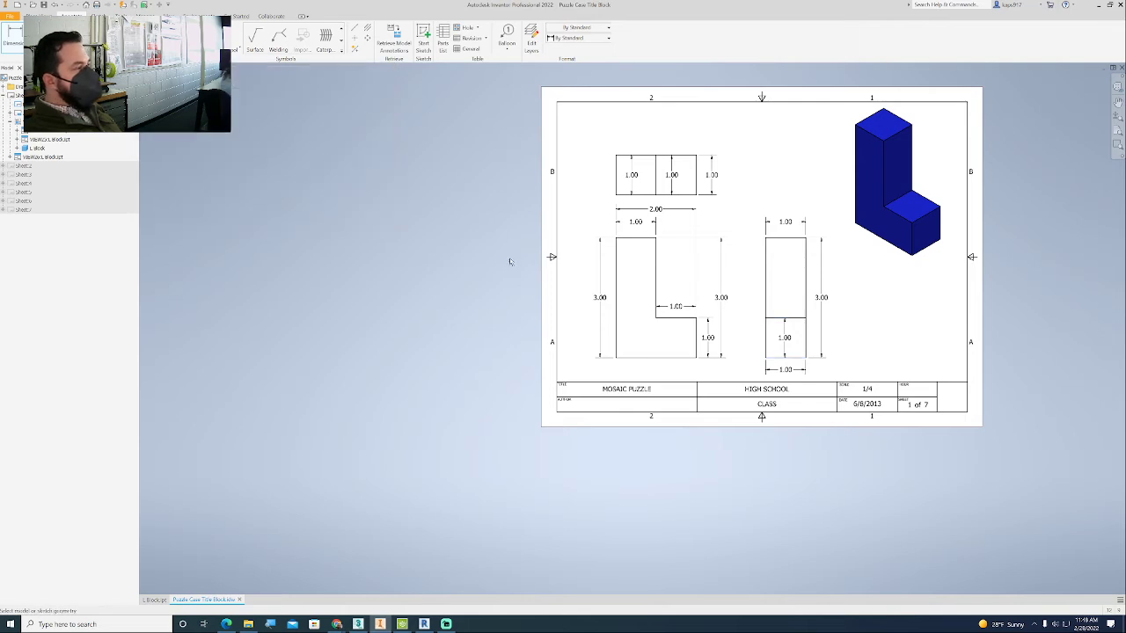
pyautogui.press('Escape')
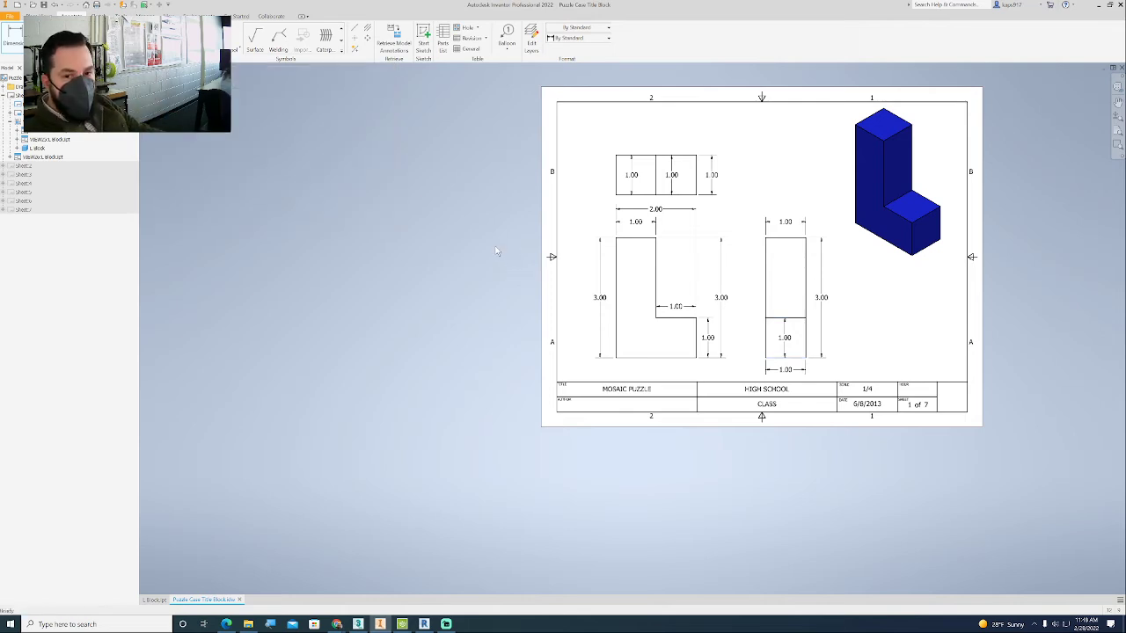
# Step: Undo the redundant dimensions: all depths on the top view, the front view's left-hand height, and everything except the top width on the right-side view
pyautogui.hotkey('ctrl', 'z')
pyautogui.hotkey('ctrl', 'z')
pyautogui.hotkey('ctrl', 'z')
pyautogui.hotkey('ctrl', 'z')
pyautogui.hotkey('ctrl', 'z')
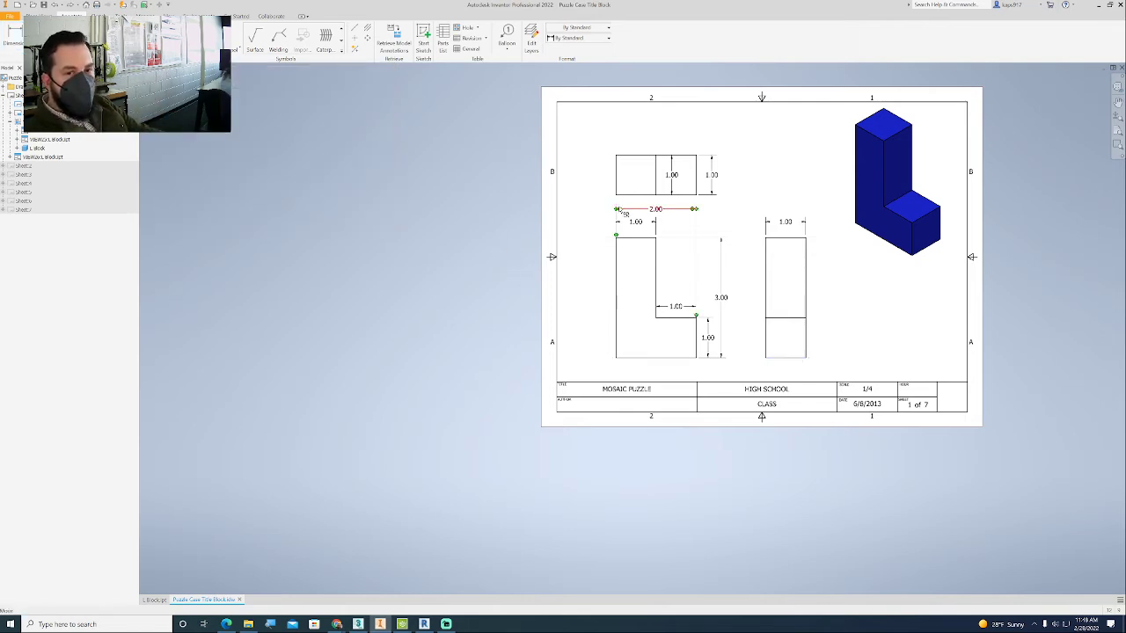
pyautogui.hotkey('ctrl', 'z')
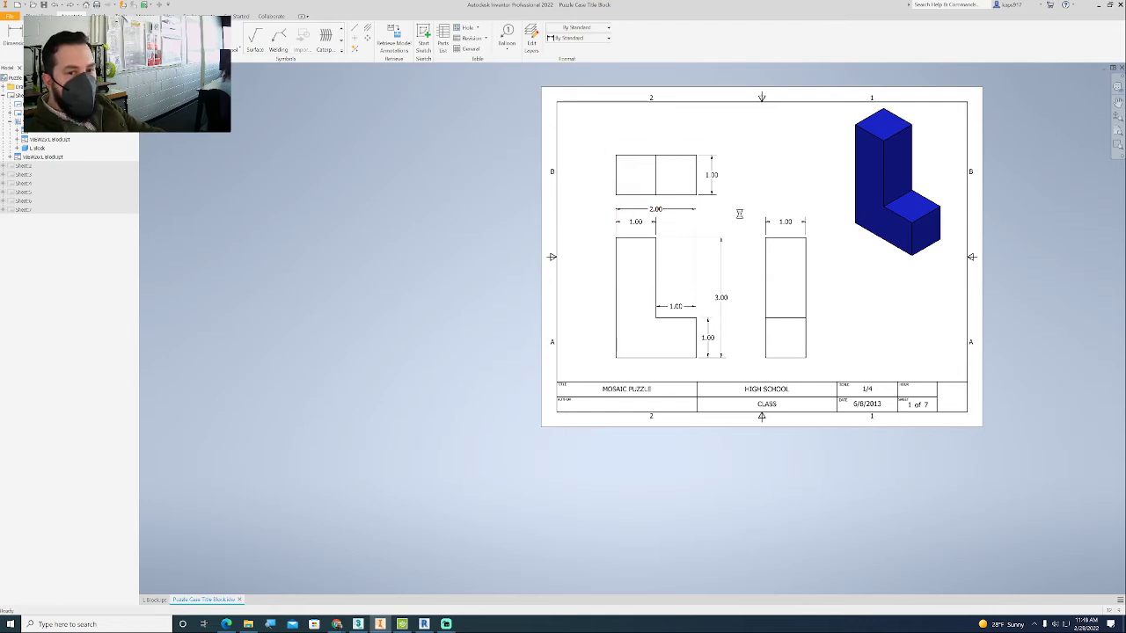
pyautogui.rightClick(735, 201)
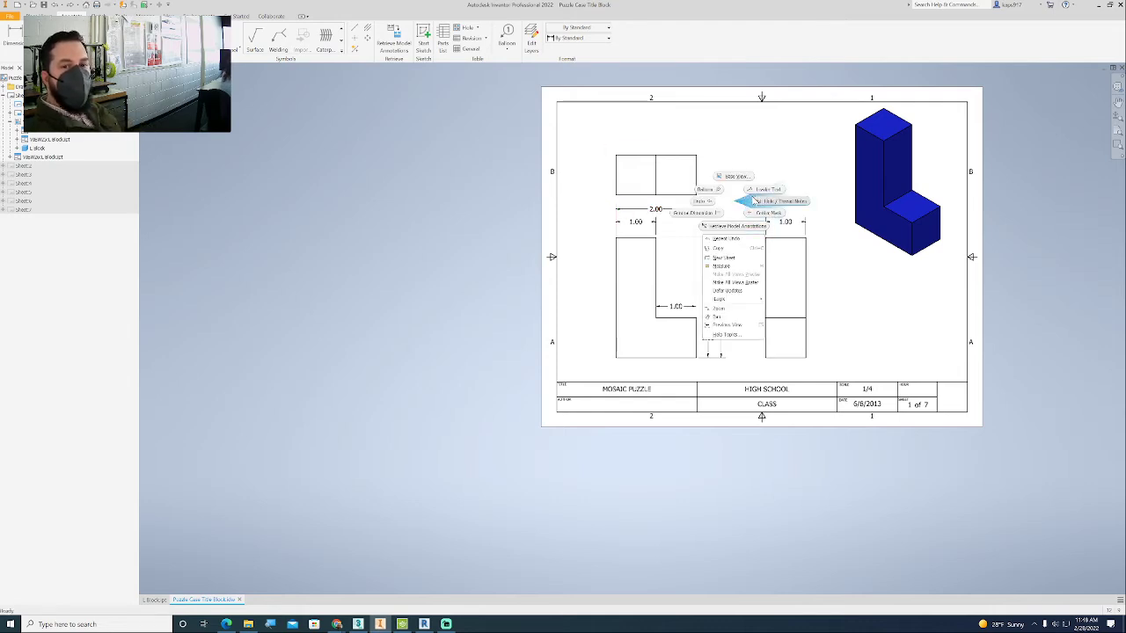
pyautogui.rightClick(335, 123)
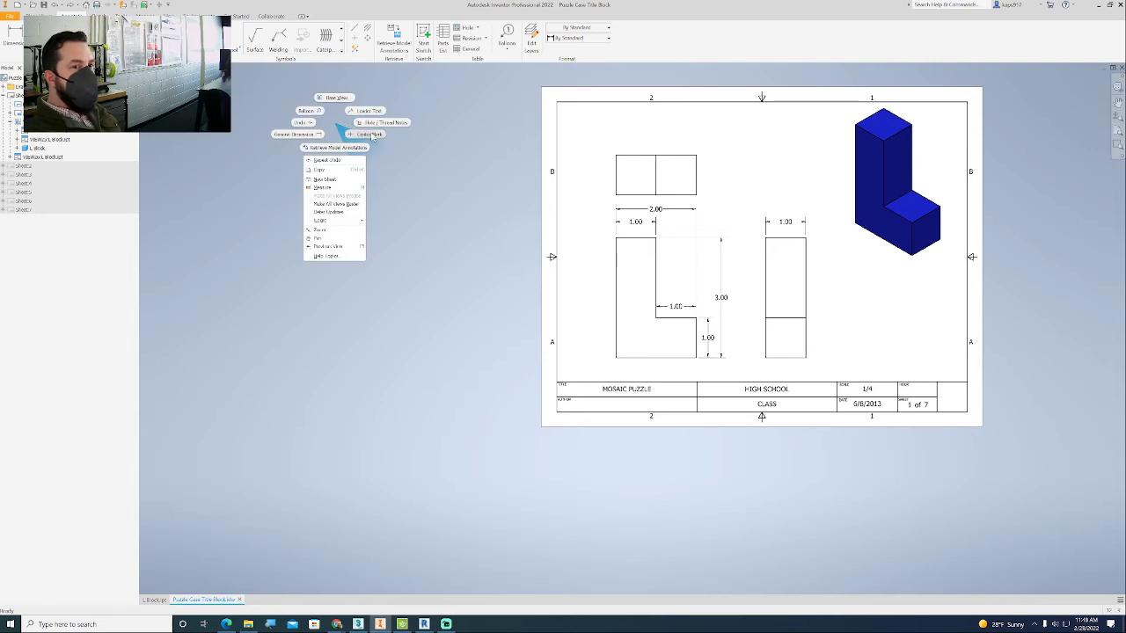
pyautogui.click(457, 118)
pyautogui.moveTo(457, 118)
pyautogui.mouseDown(button='middle')
pyautogui.moveTo(382, 126)
pyautogui.moveTo(359, 178)
pyautogui.mouseUp(button='middle')
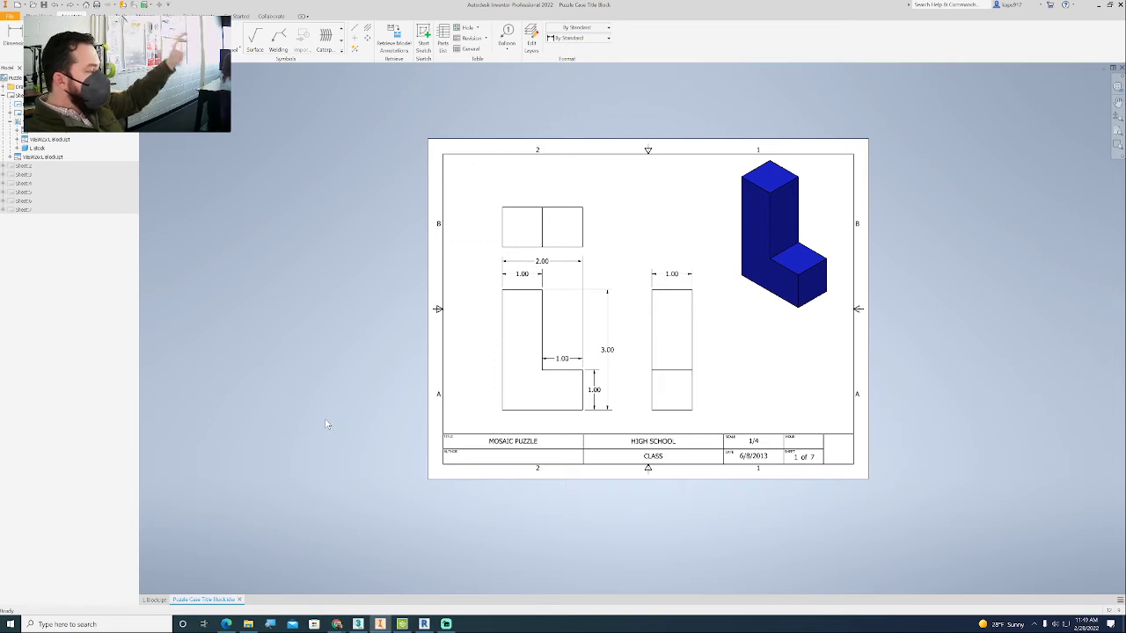
pyautogui.moveTo(716, 333); pyautogui.dragTo(674, 306, button='middle')
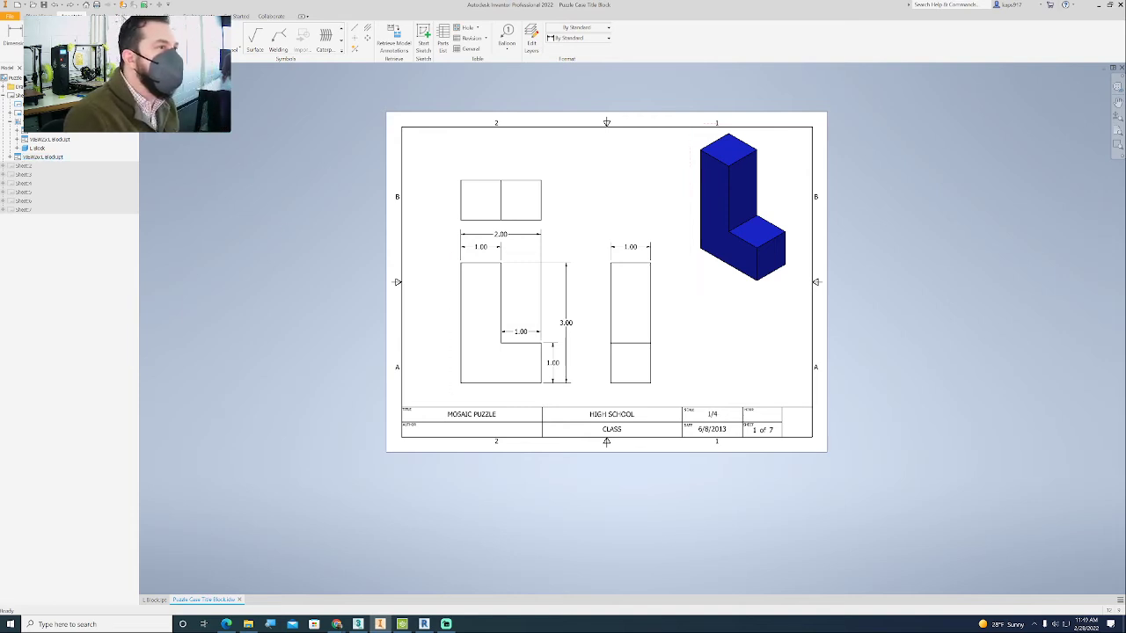
pyautogui.click(38, 16)
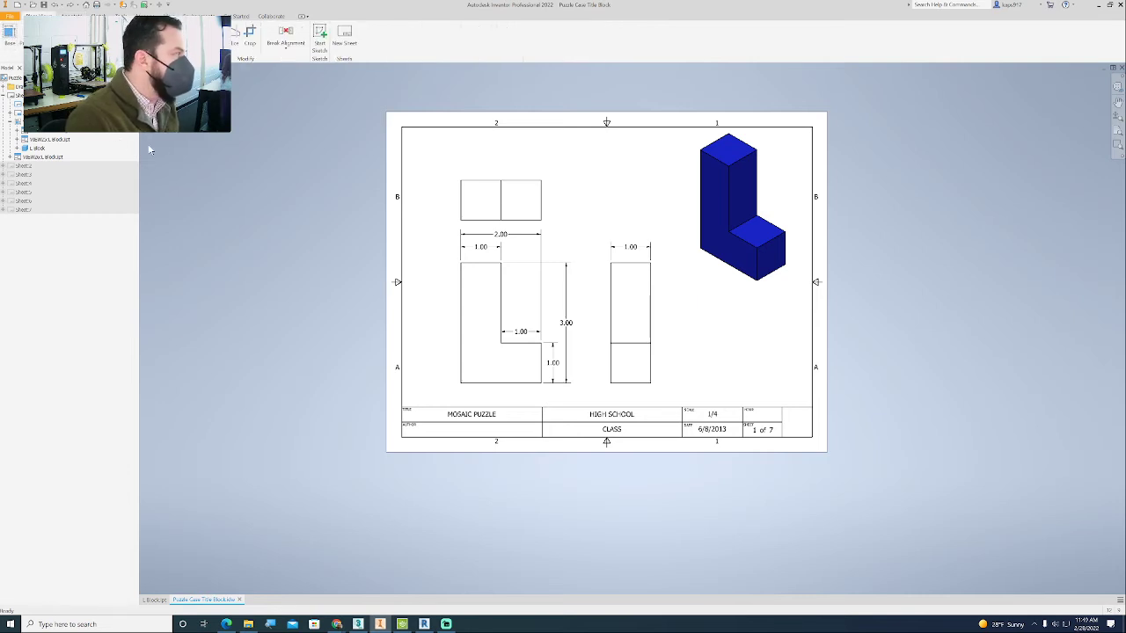
pyautogui.rightClick(329, 221)
pyautogui.click(369, 163)
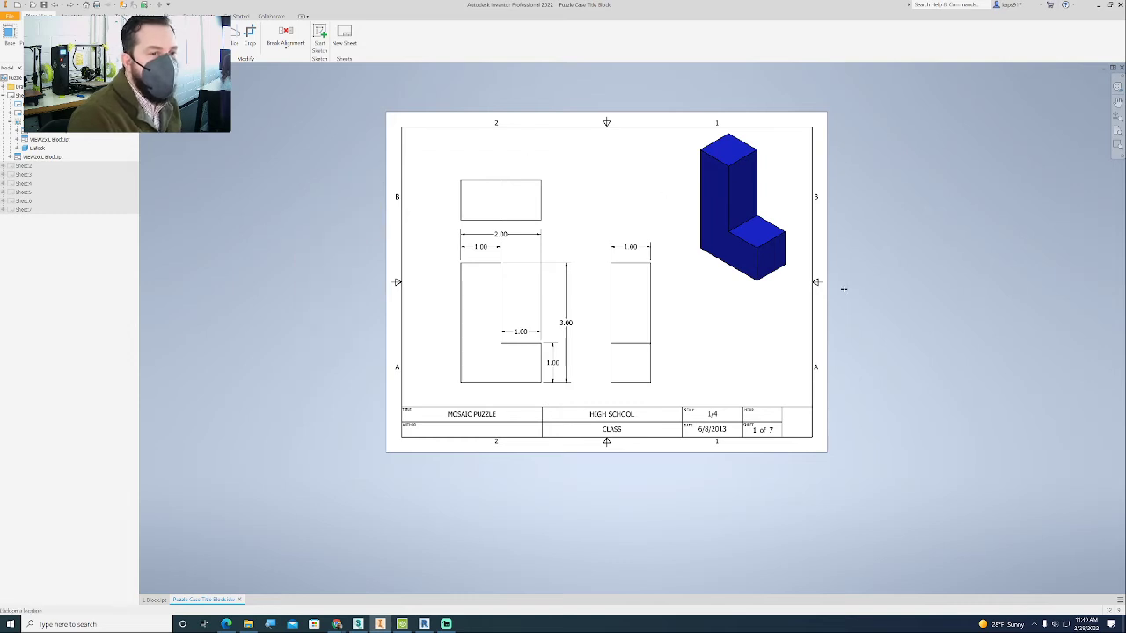
pyautogui.rightClick(387, 323)
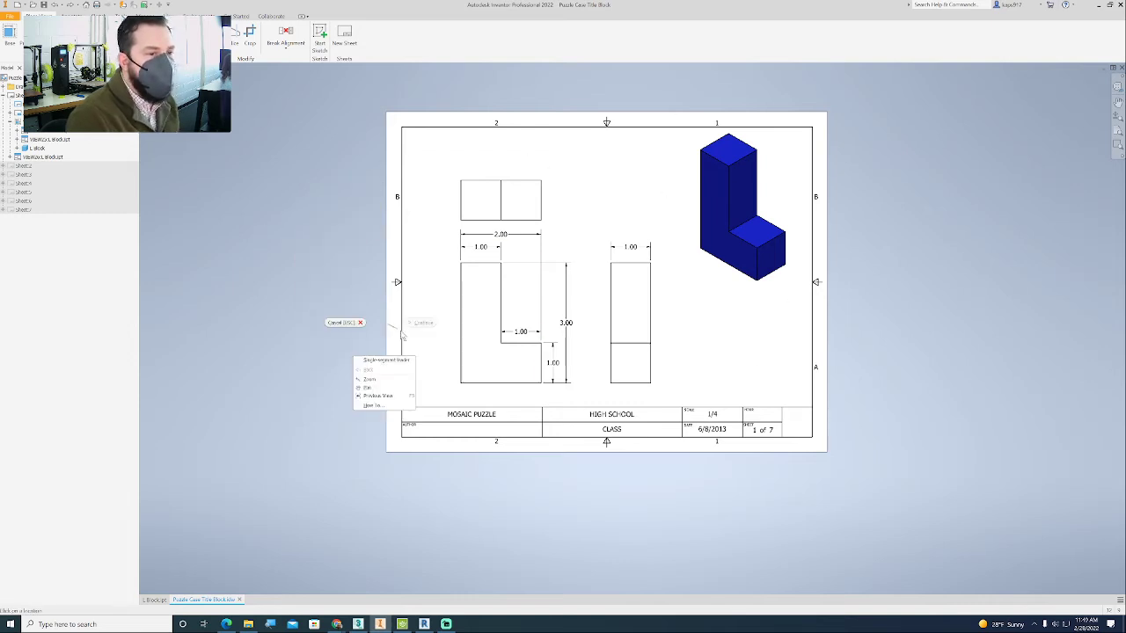
pyautogui.click(348, 322)
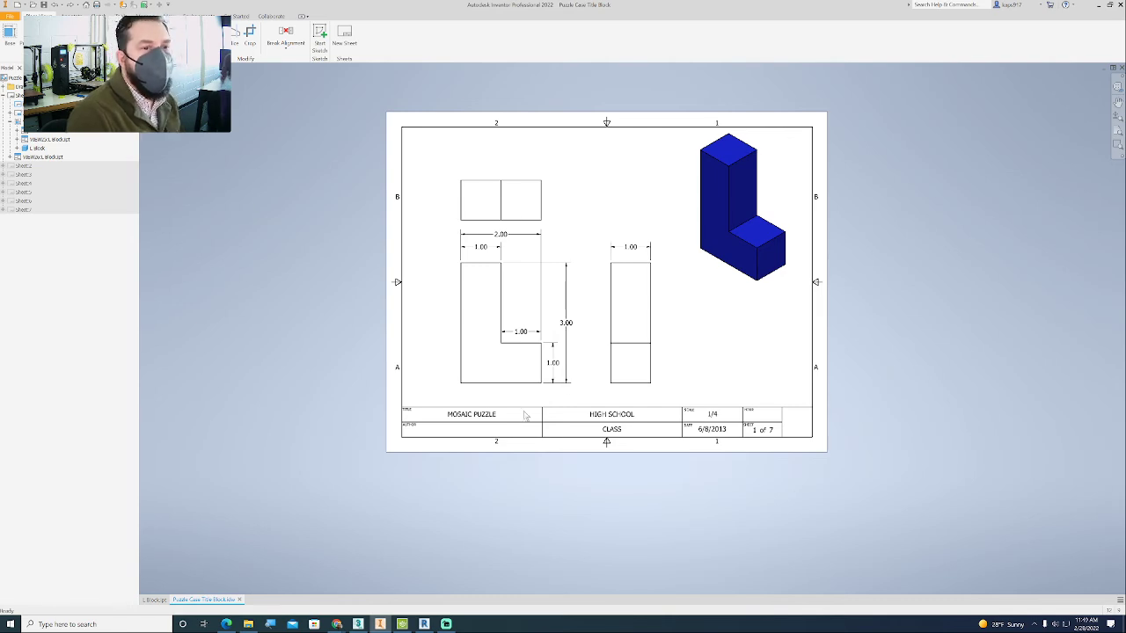
# Step: Review the first sheet's format, size and orientation settings without changing them
pyautogui.scroll(2, 609, 443)
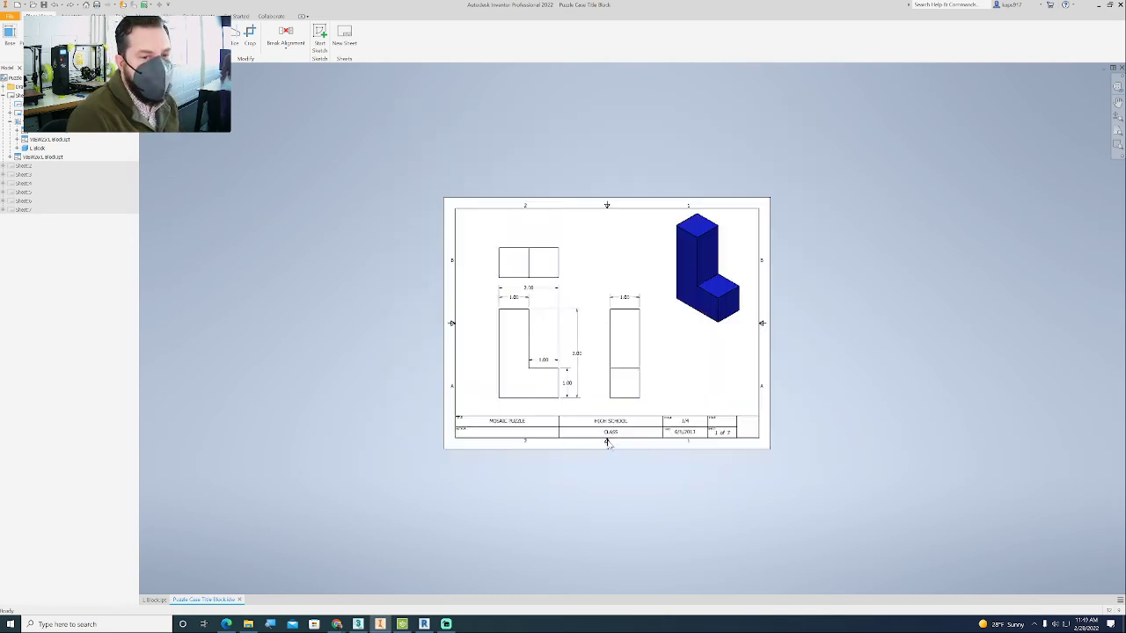
pyautogui.scroll(-8, 610, 444)
pyautogui.scroll(3, 615, 434)
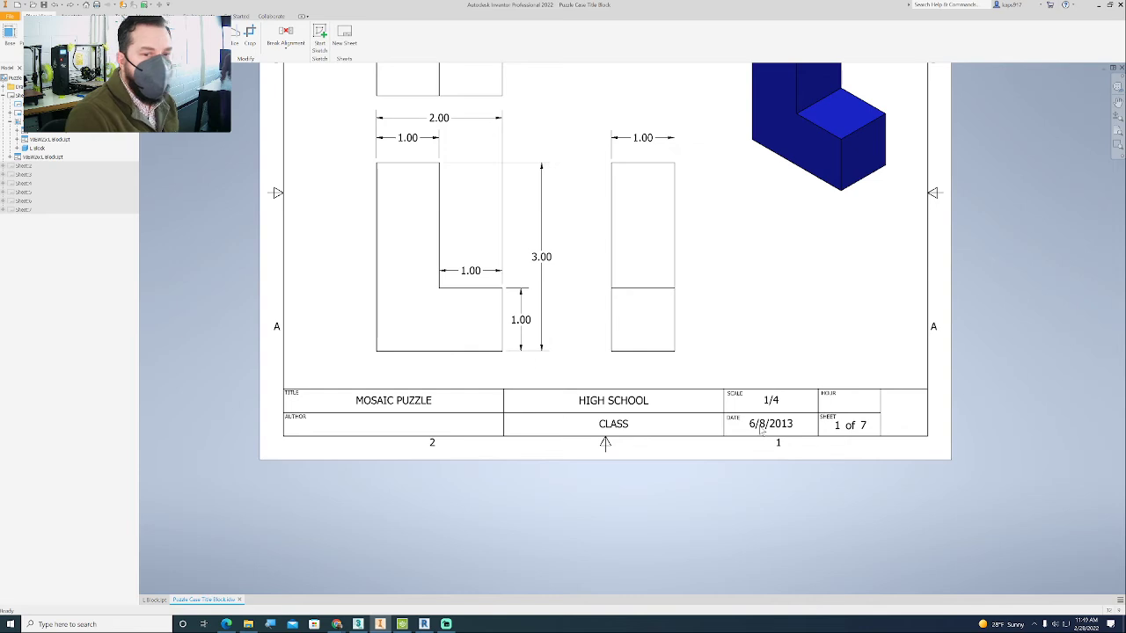
pyautogui.moveTo(162, 220); pyautogui.dragTo(157, 252, button='middle')
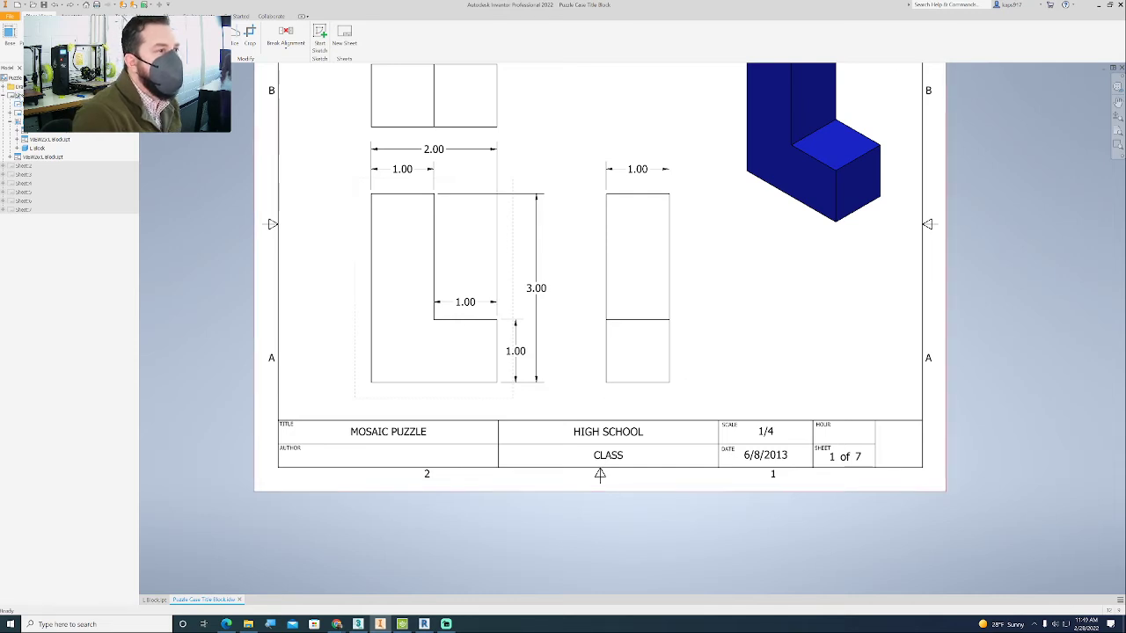
pyautogui.rightClick(18, 95)
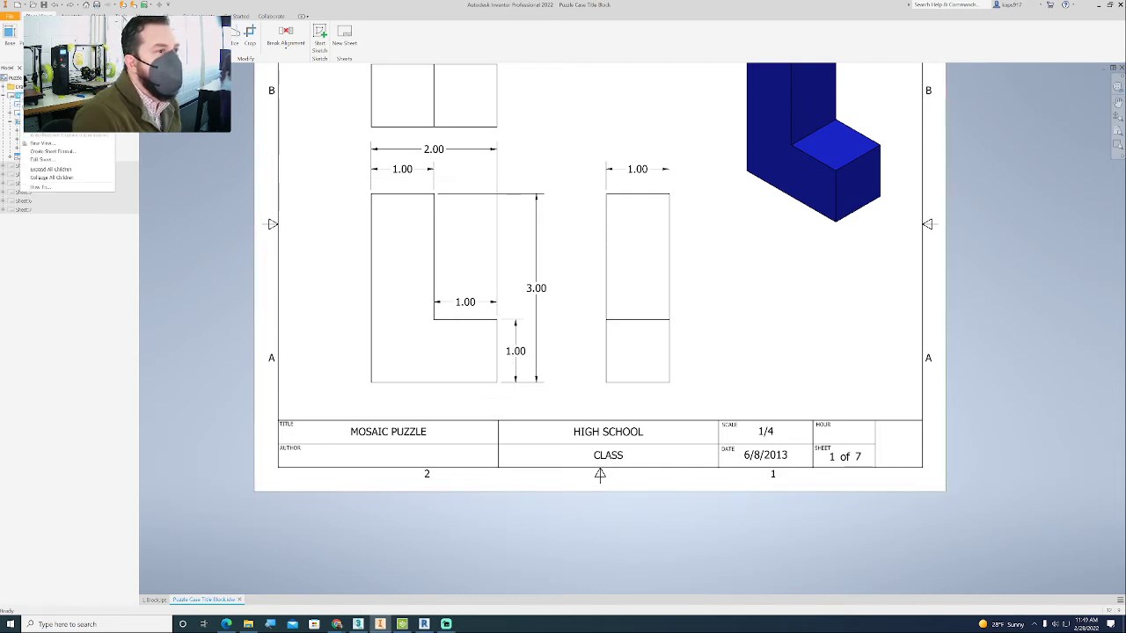
pyautogui.click(41, 159)
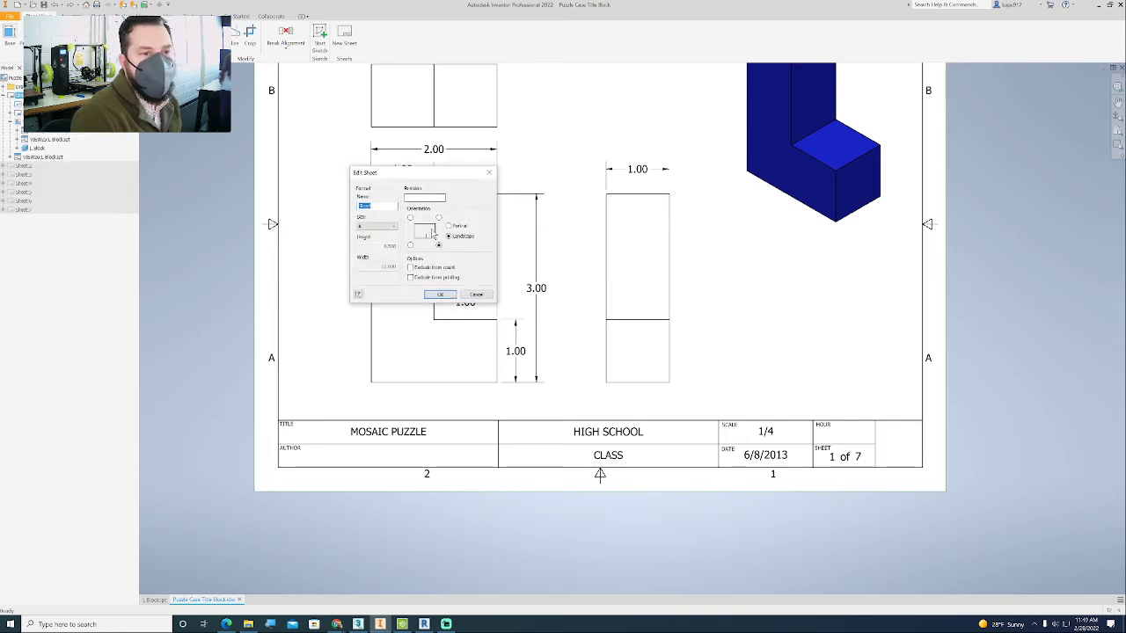
pyautogui.click(440, 295)
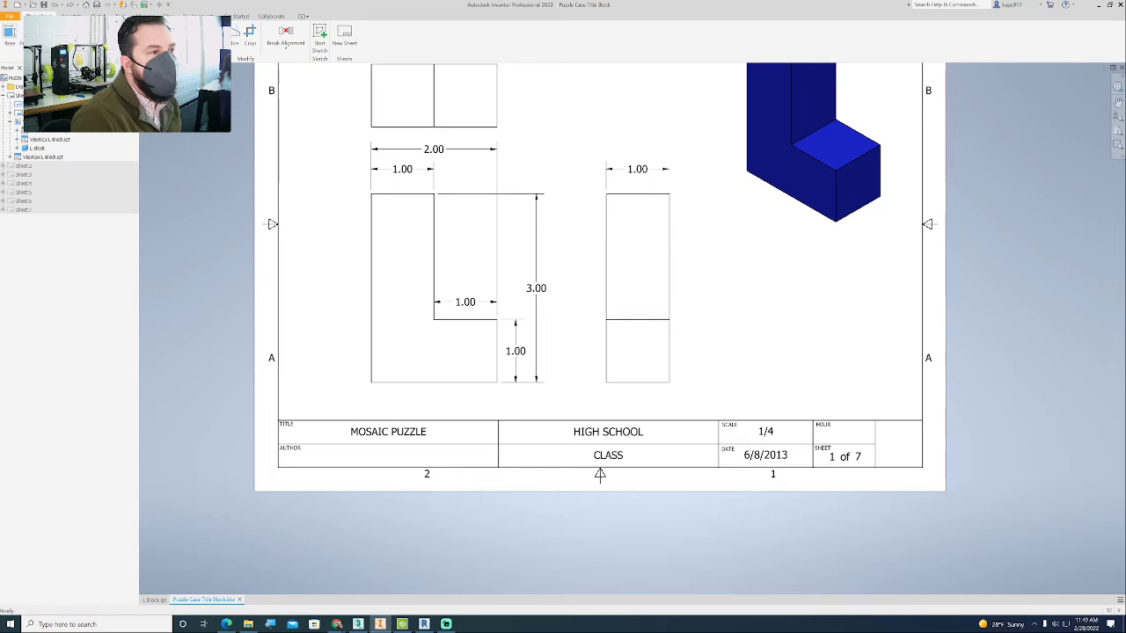
# Step: Open the definition of the first sheet's custom landscape title block for editing
pyautogui.click(10, 114)
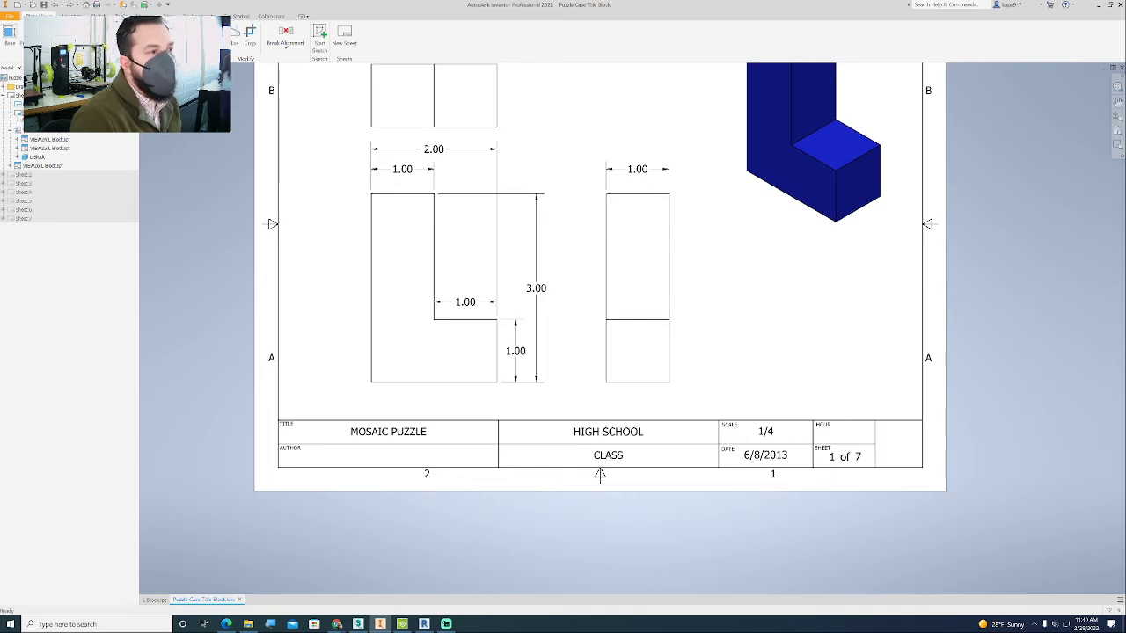
pyautogui.rightClick(44, 134)
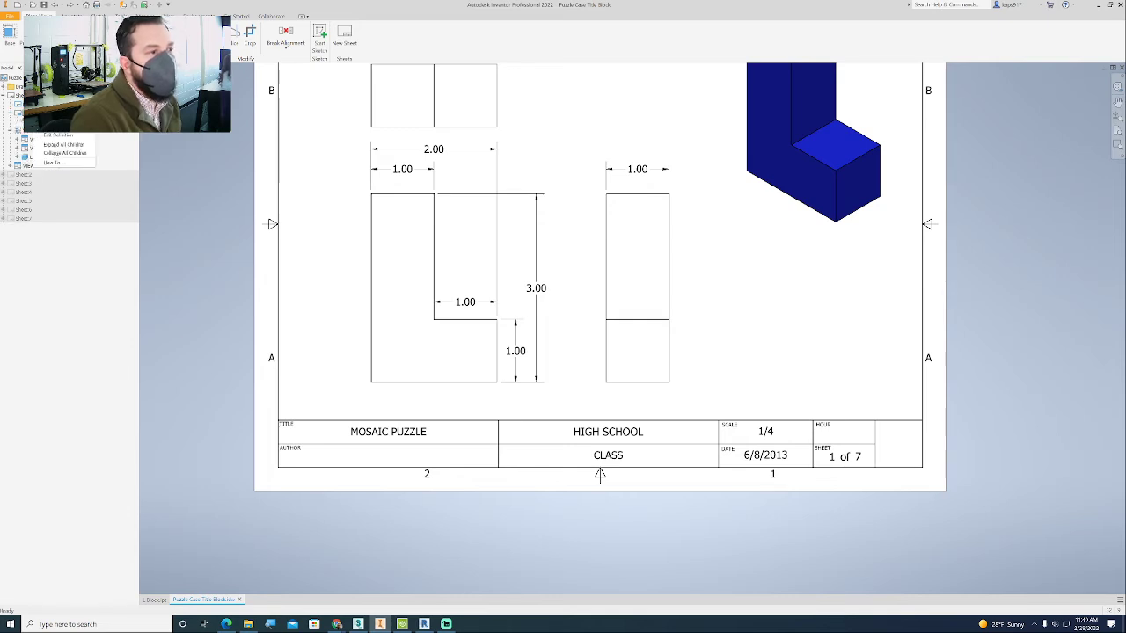
pyautogui.click(59, 136)
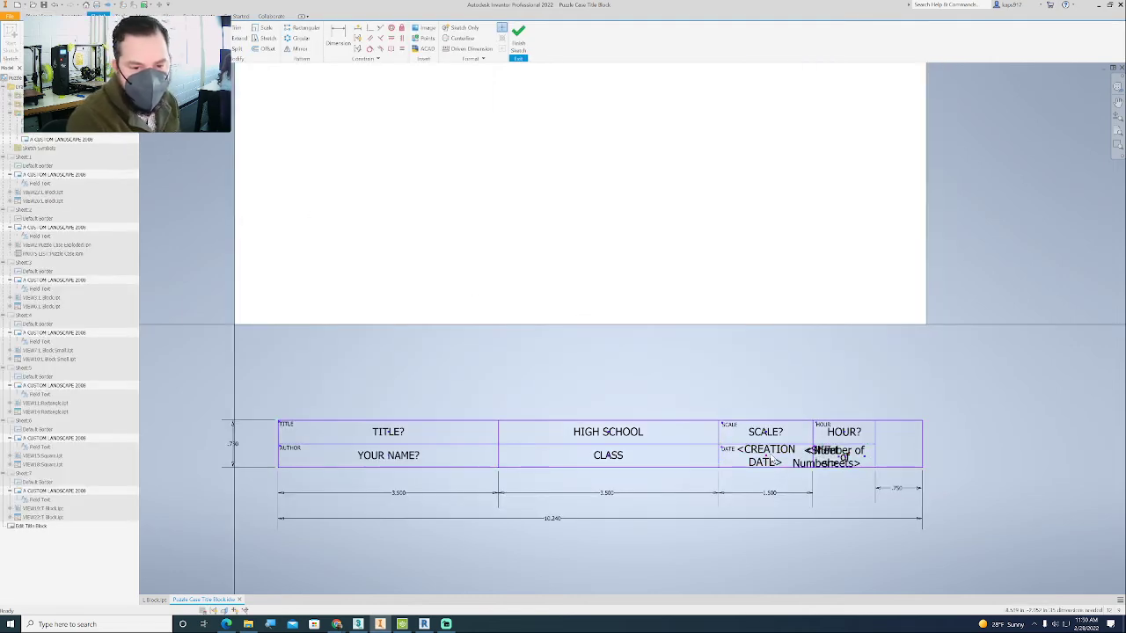
# Step: Delete the creation date, SCALE? and HOUR? text from the title block, keeping the small cell labels
pyautogui.click(767, 457)
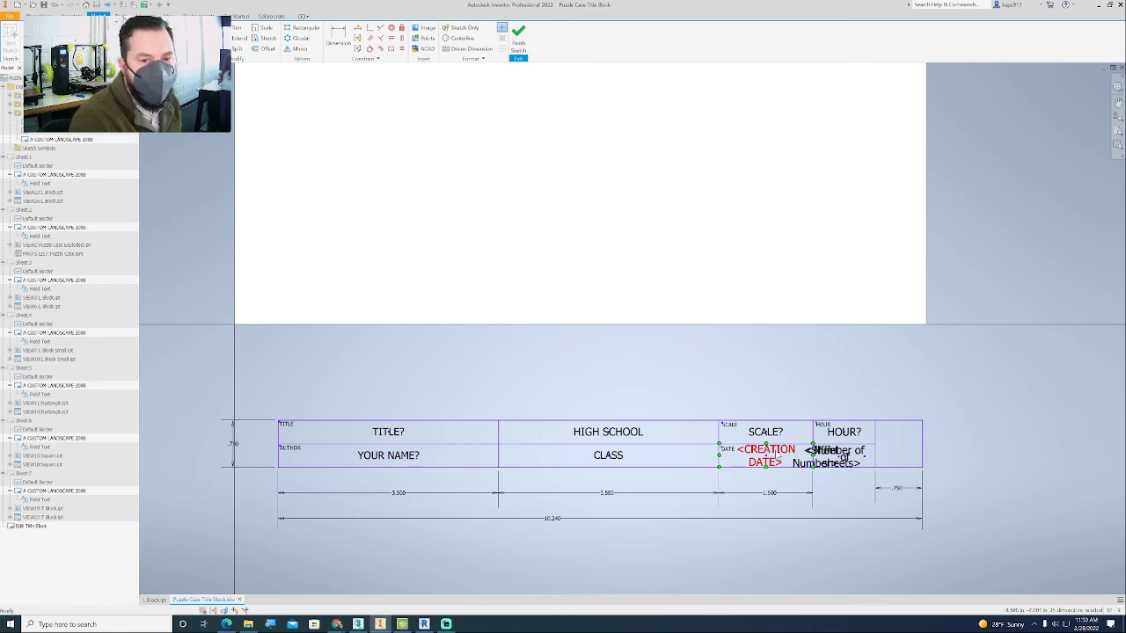
pyautogui.press('Delete')
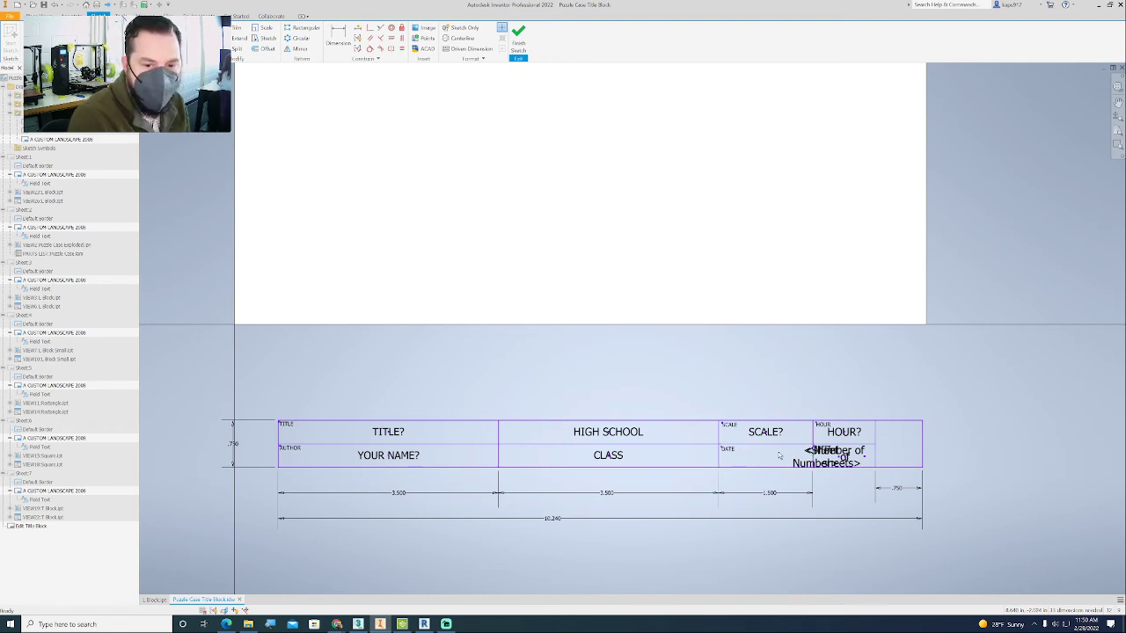
pyautogui.click(773, 435)
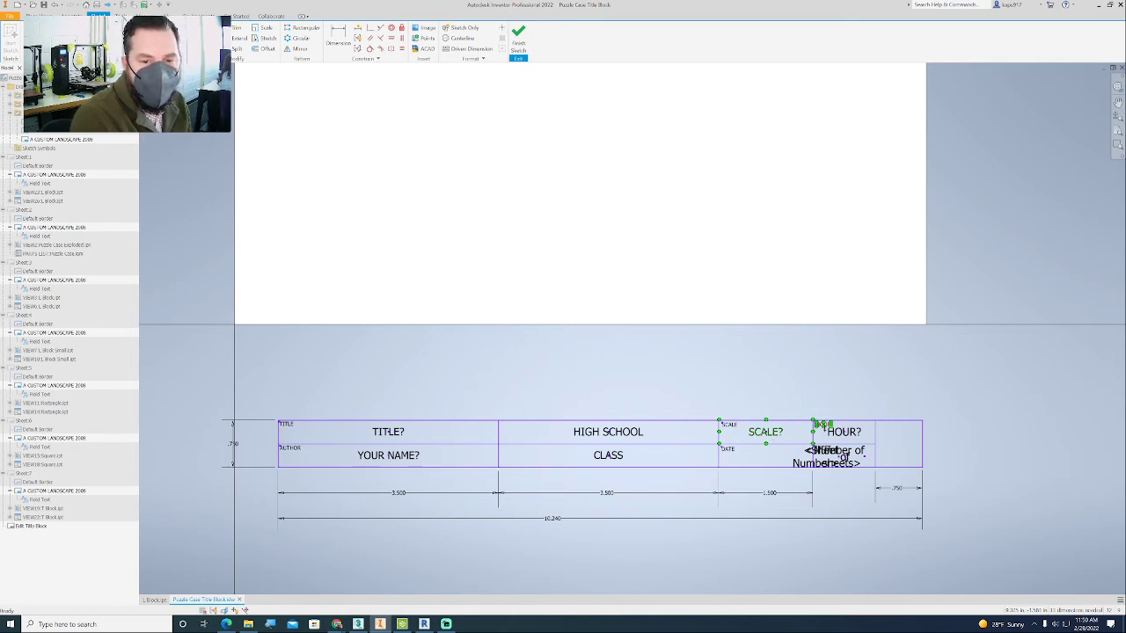
pyautogui.press('Delete')
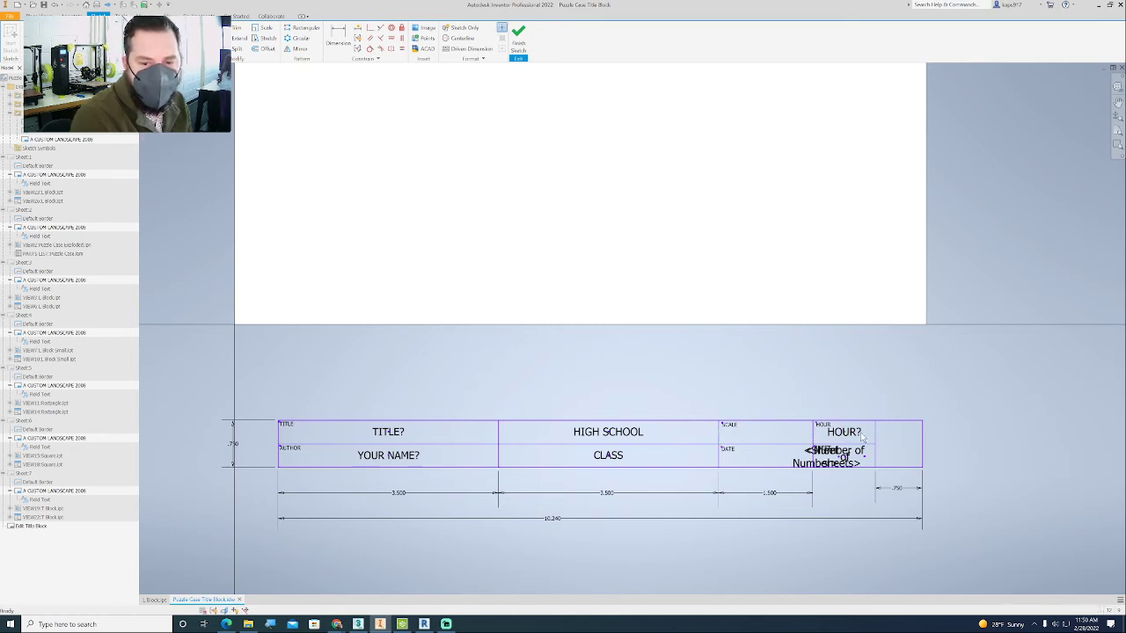
pyautogui.press('Delete')
# Step: Delete the number of sheets, sheet number and "of" text from the title block's SHEET cell
pyautogui.click(852, 456)
pyautogui.press('Delete')
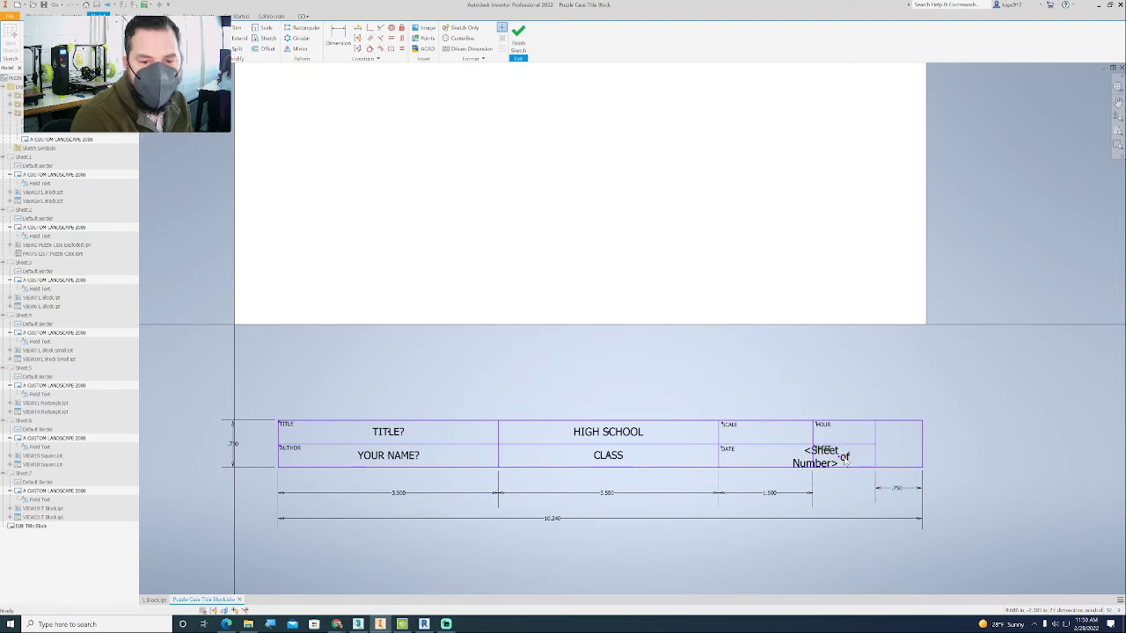
pyautogui.click(847, 460)
pyautogui.press('Delete')
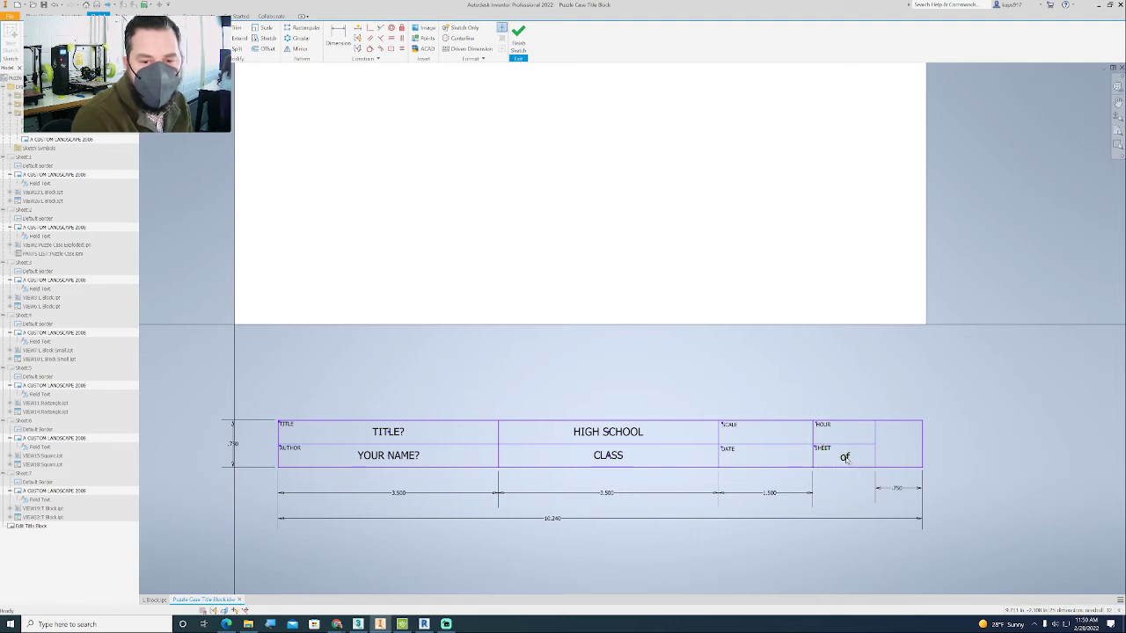
pyautogui.click(850, 454)
pyautogui.press('Delete')
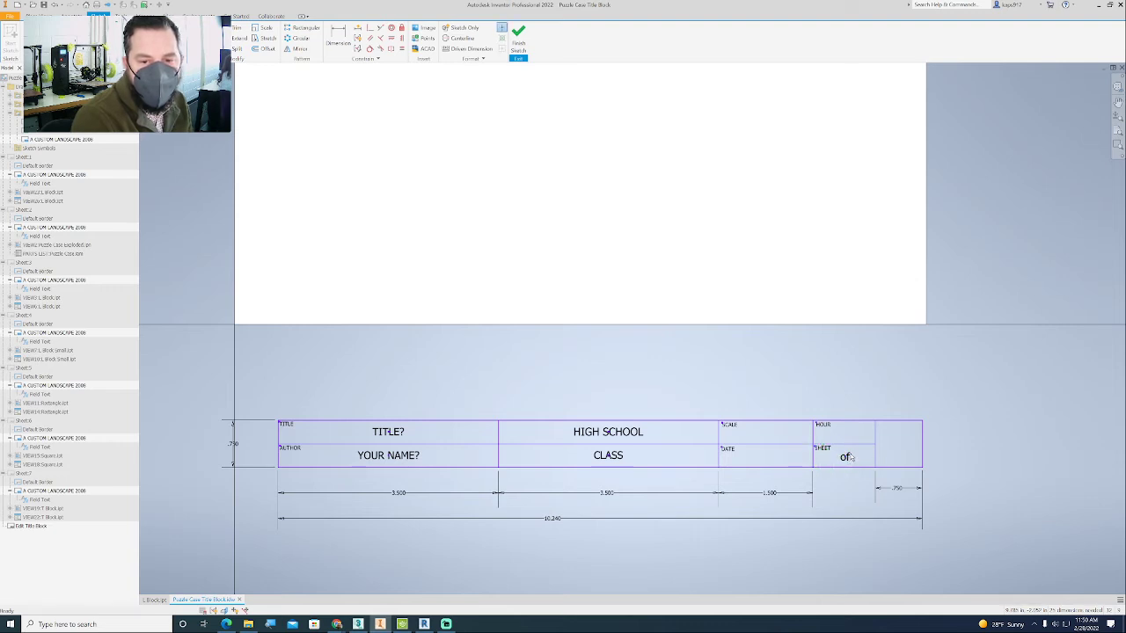
pyautogui.click(847, 456)
pyautogui.press('Delete')
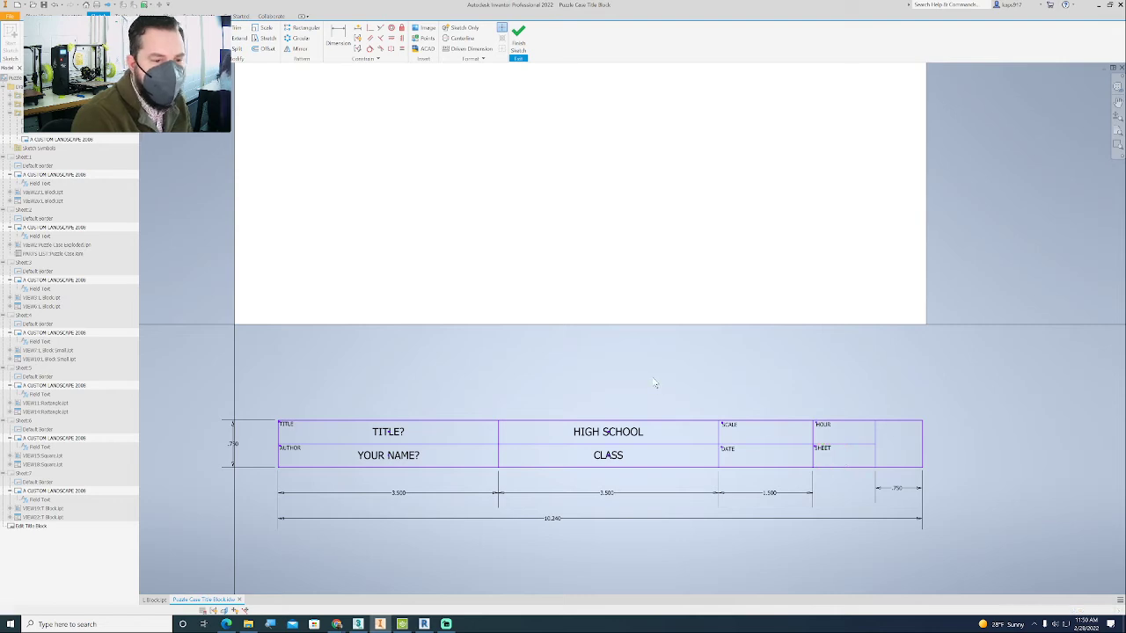
# Step: Replace the HIGH SCHOOL text in the title block definition with "H.P.R.H.S."
pyautogui.doubleClick(641, 436)
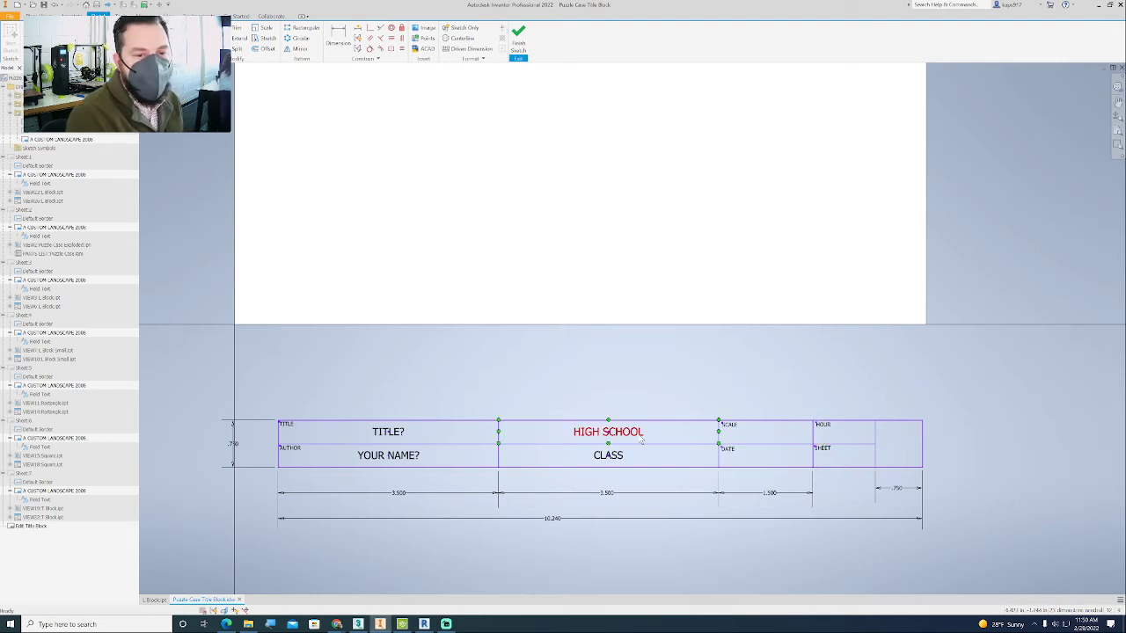
pyautogui.moveTo(184, 212); pyautogui.dragTo(112, 218)
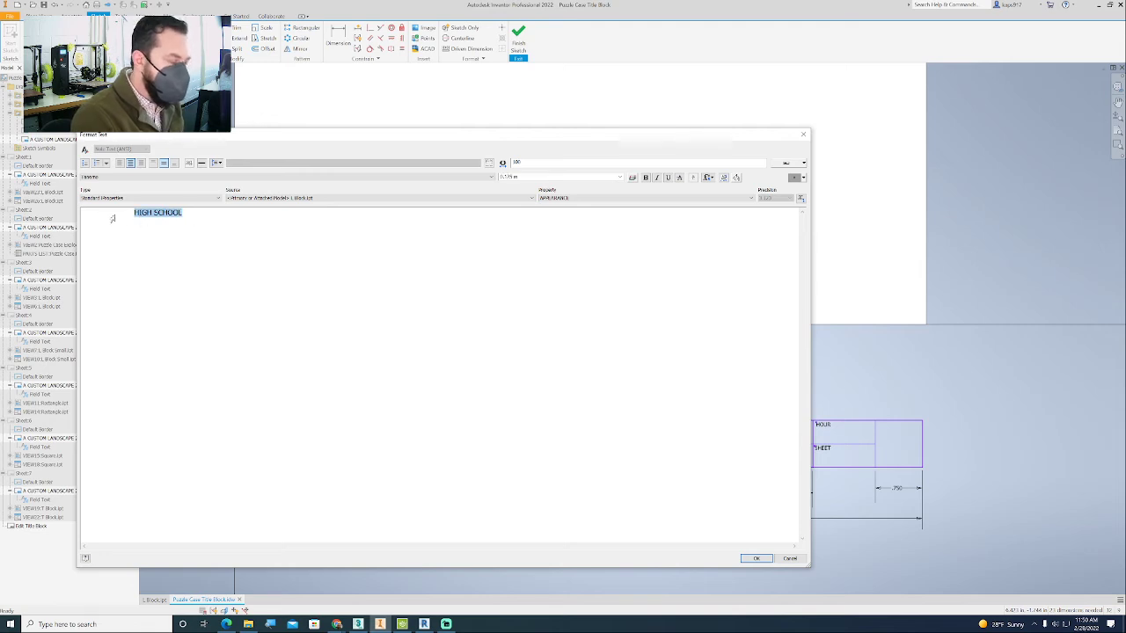
pyautogui.write('H')
pyautogui.write('OURS-R')
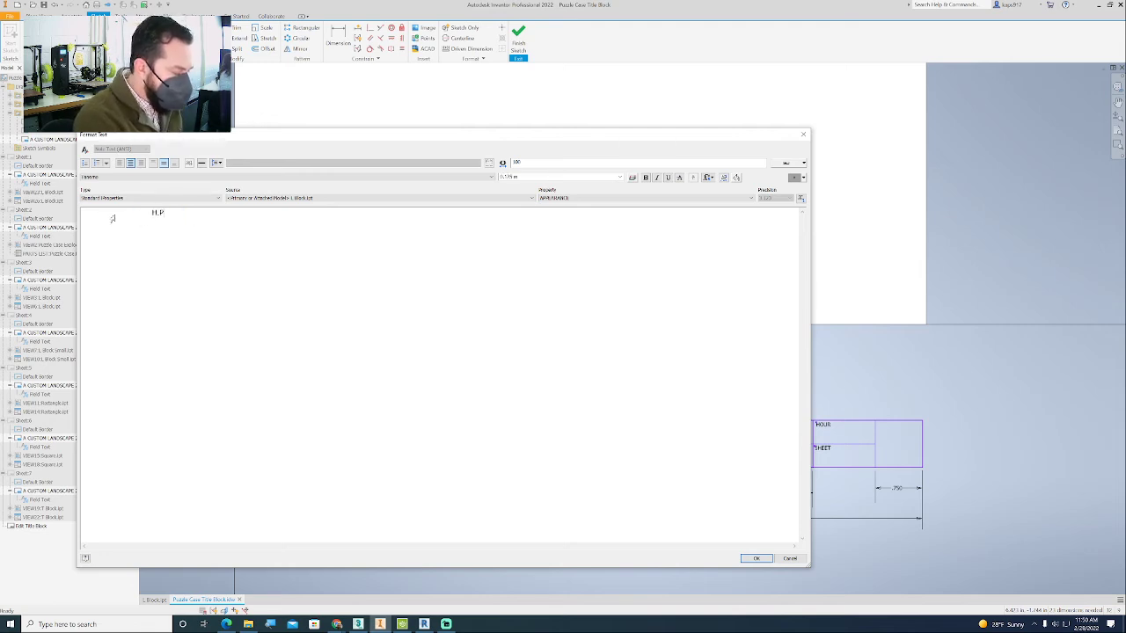
pyautogui.write('.H')
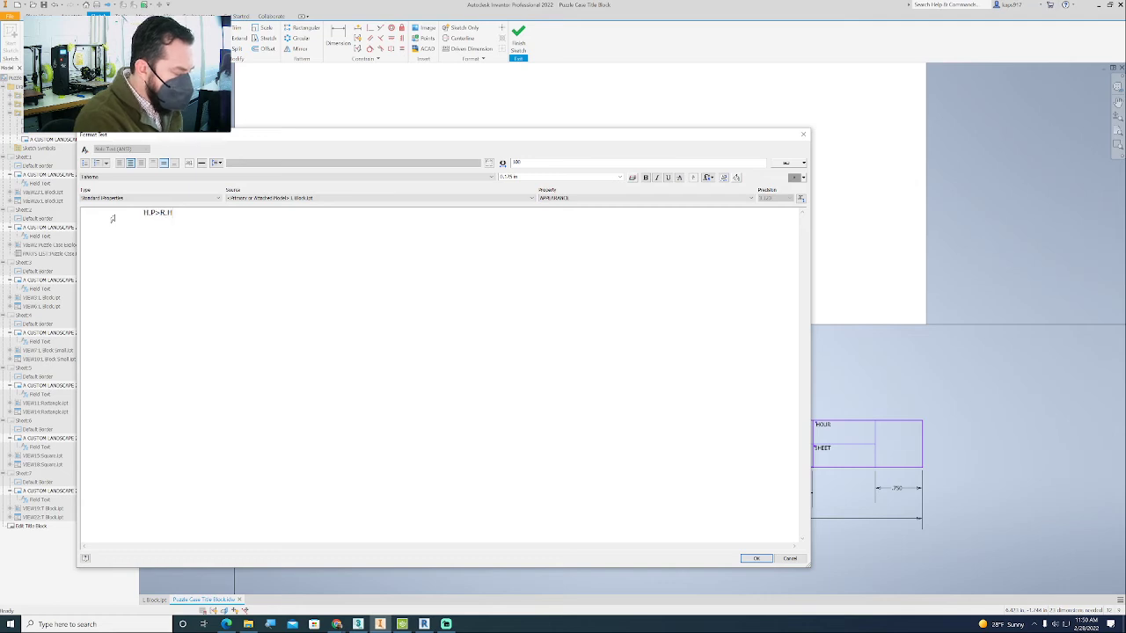
pyautogui.write('.S.')
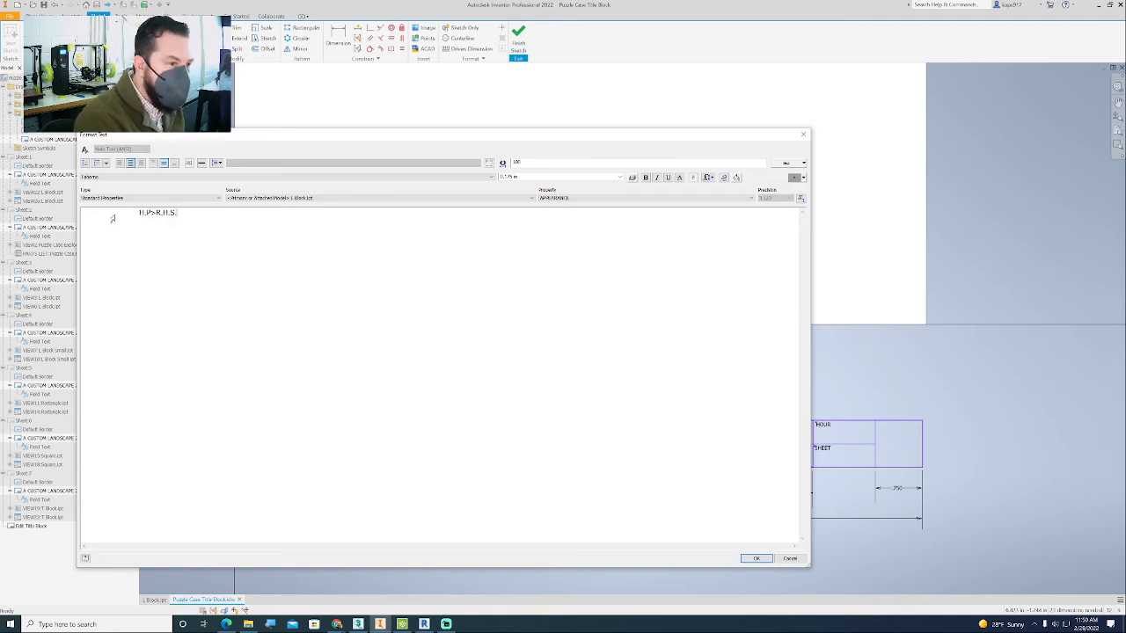
pyautogui.press('Left')
pyautogui.press('Left')
pyautogui.press('Left')
pyautogui.press('Left')
pyautogui.press('Left')
pyautogui.press('Left')
pyautogui.press('BackSpace')
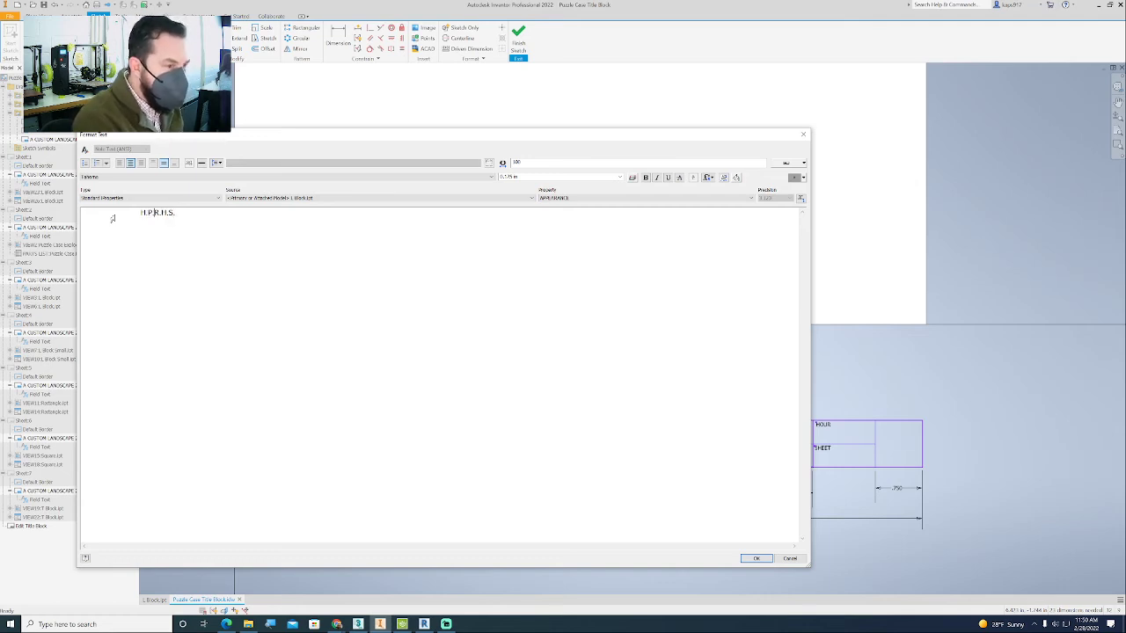
pyautogui.write('.')
pyautogui.click(756, 558)
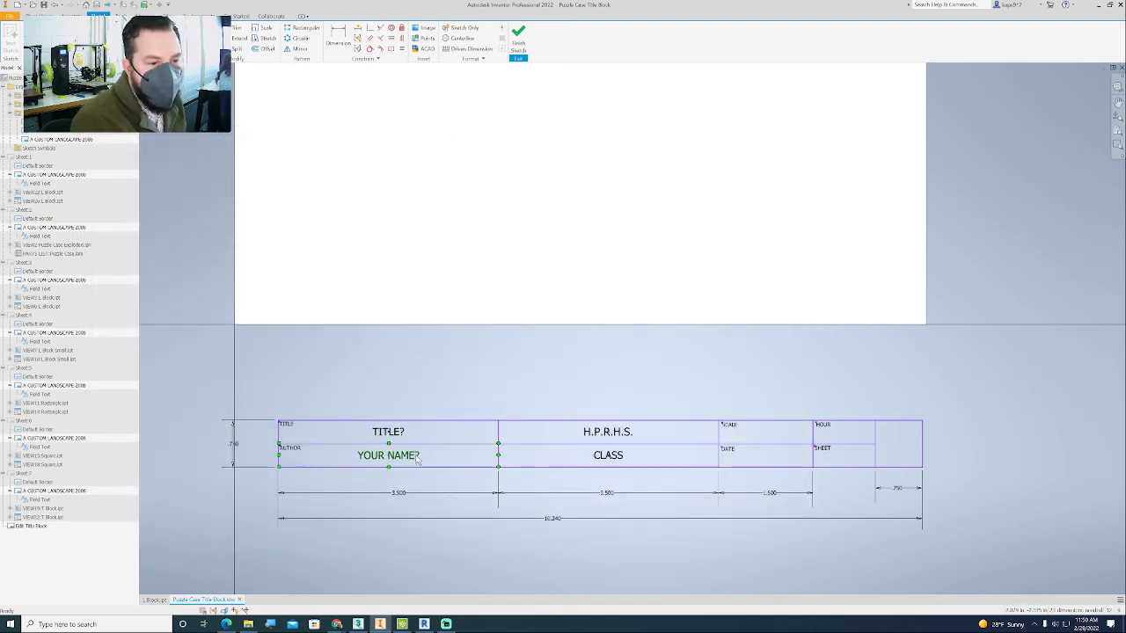
# Step: Replace the YOUR NAME? entry in the title block's AUTHOR cell with the author's name
pyautogui.doubleClick(389, 455)
pyautogui.moveTo(179, 212); pyautogui.dragTo(85, 208)
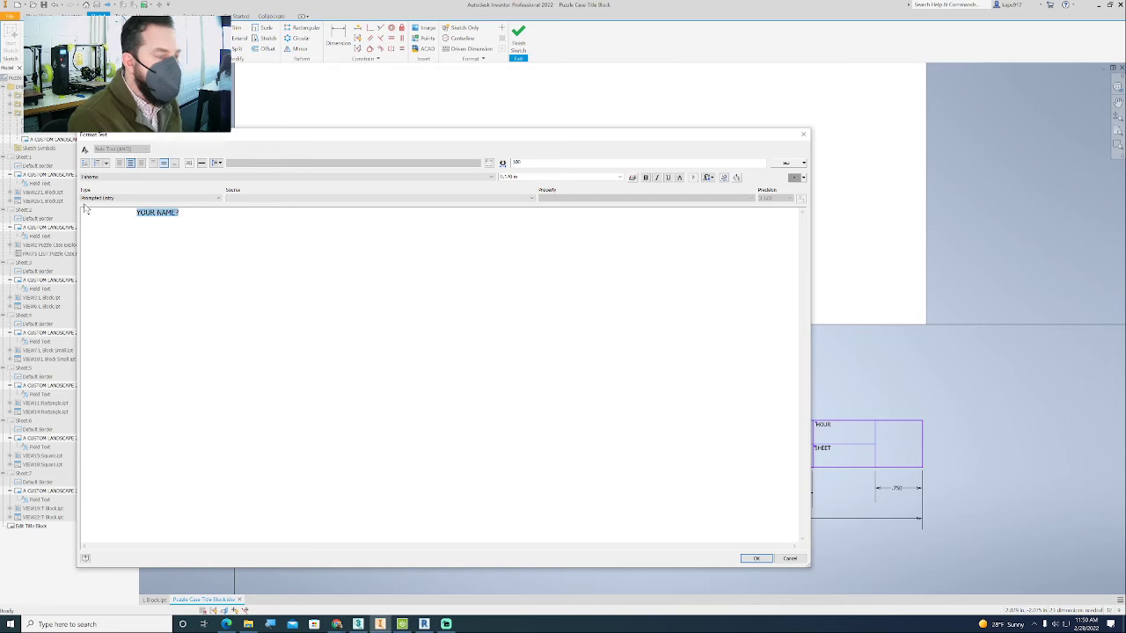
pyautogui.write('MR. K')
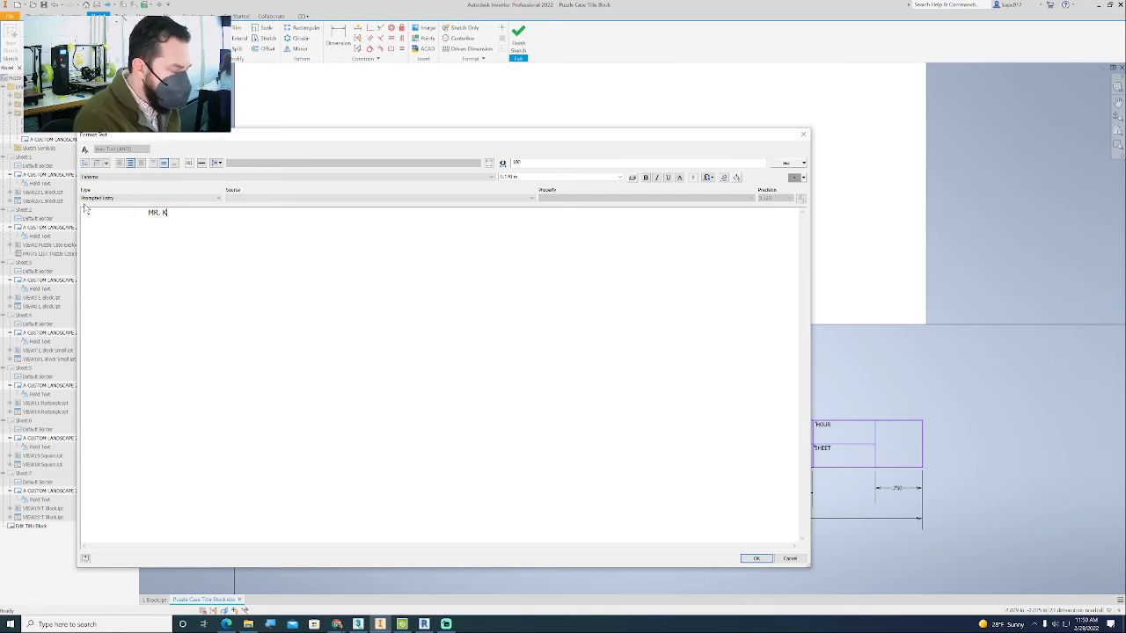
pyautogui.write('APPLER')
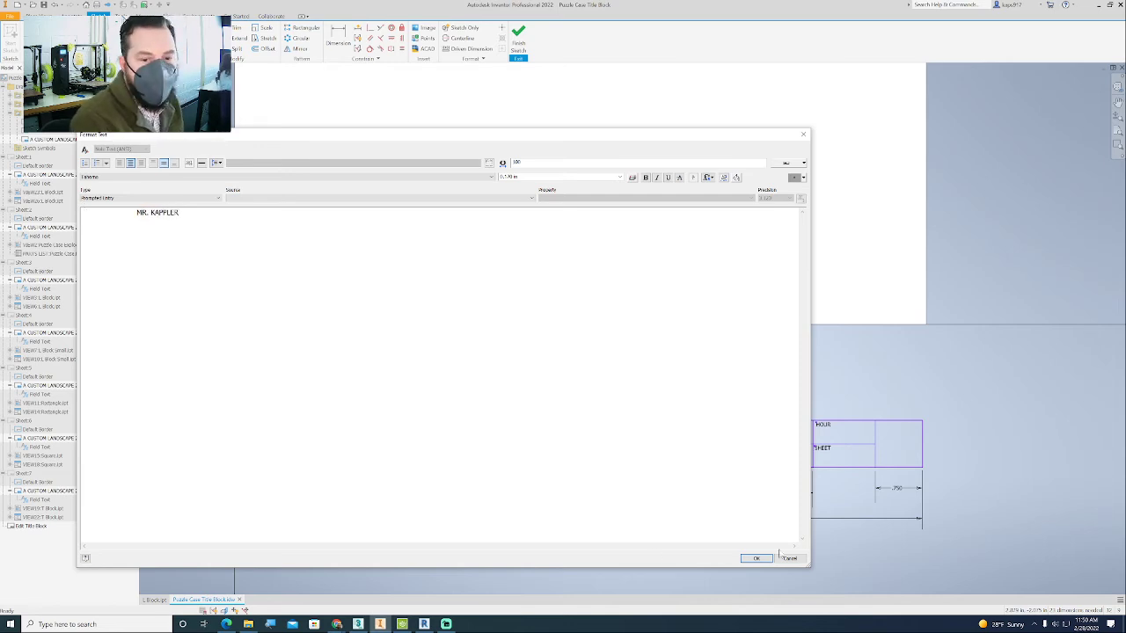
pyautogui.click(756, 559)
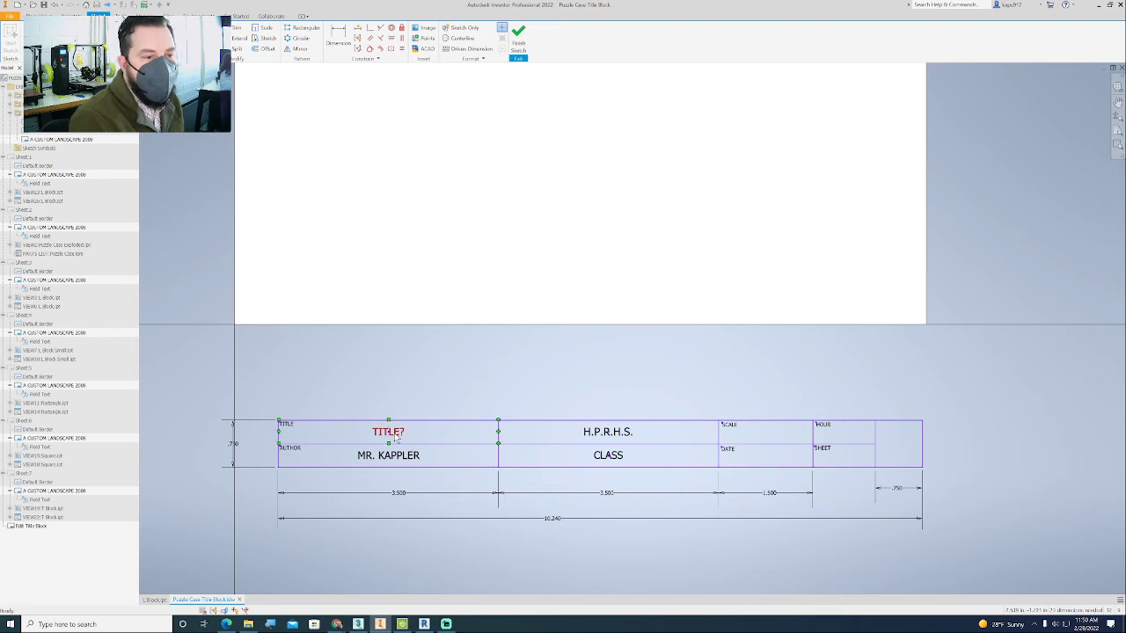
# Step: Replace the CLASS text in the title block definition with "CADD"
pyautogui.doubleClick(621, 457)
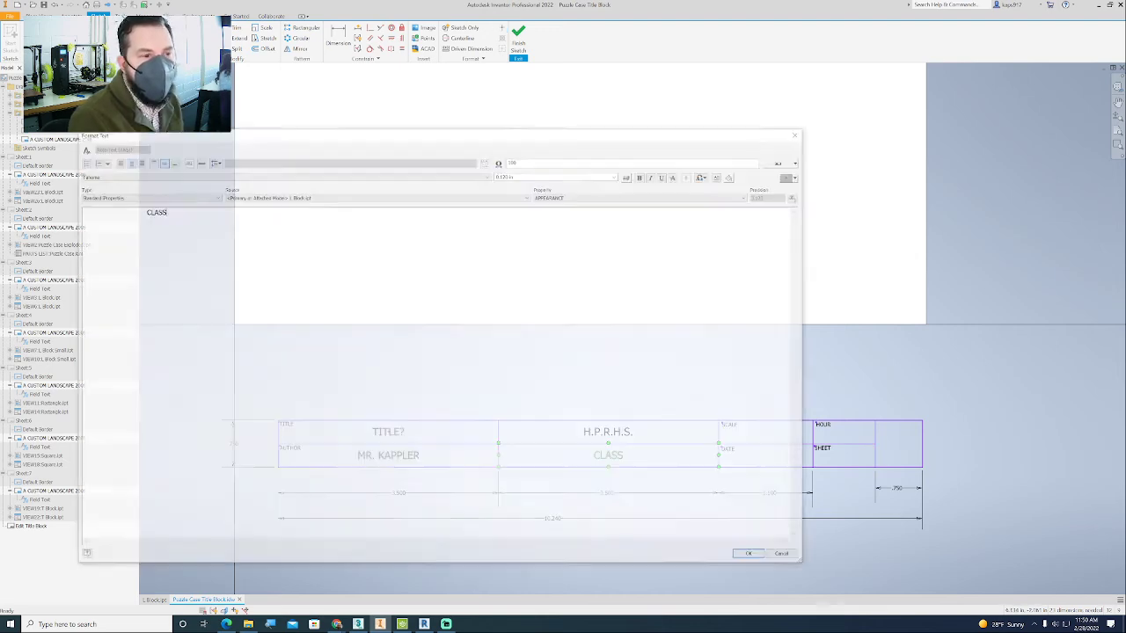
pyautogui.hotkey('ctrl', 'a')
pyautogui.press('BackSpace')
pyautogui.write('CADD')
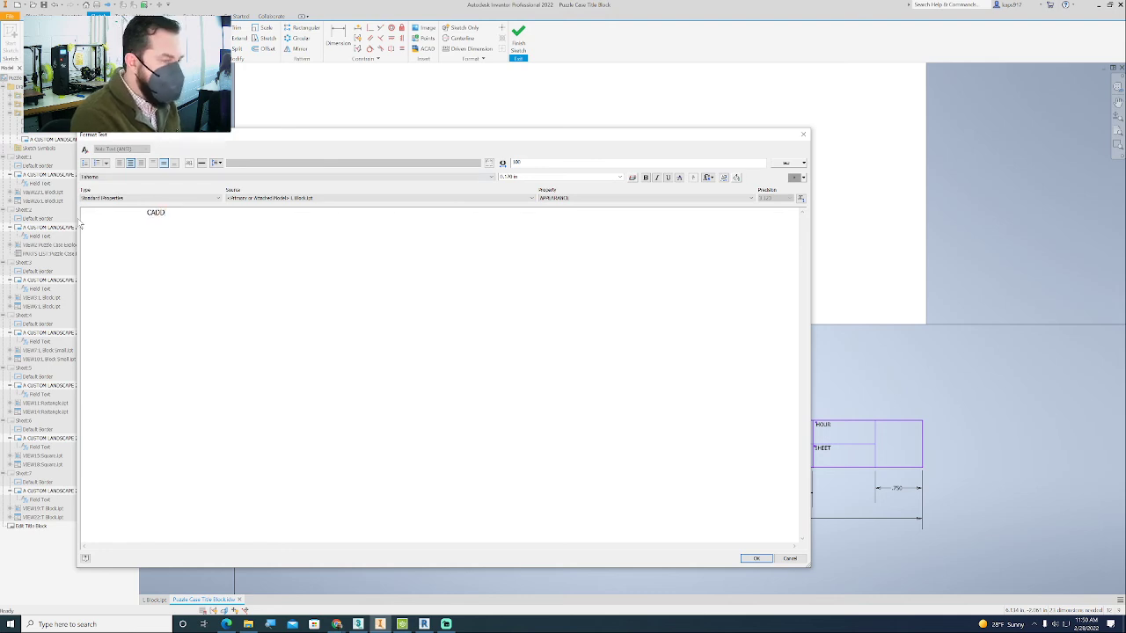
pyautogui.click(758, 559)
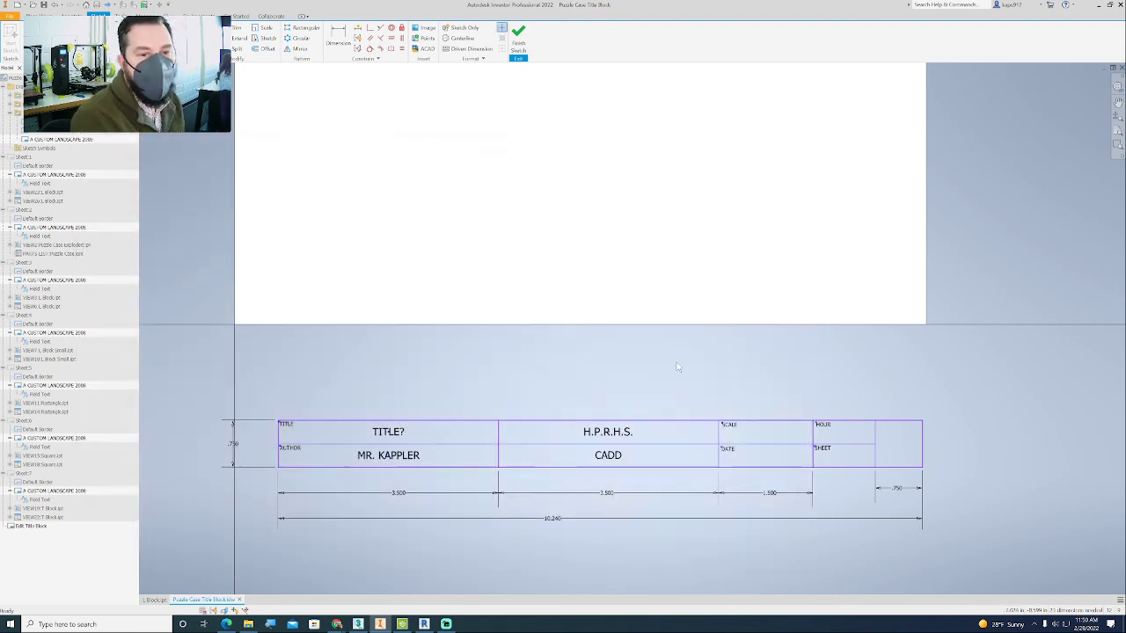
# Step: Finish the title block sketch, save the edits to A CUSTOM LANDSCAPE 2006 and accept the existing prompted texts
pyautogui.click(519, 44)
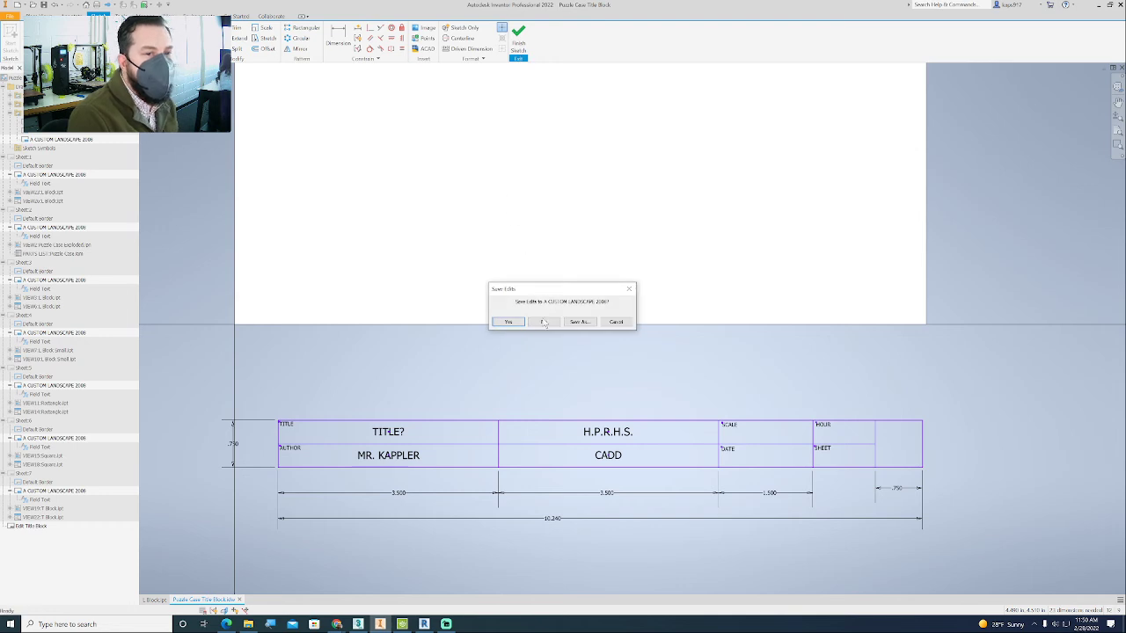
pyautogui.click(515, 324)
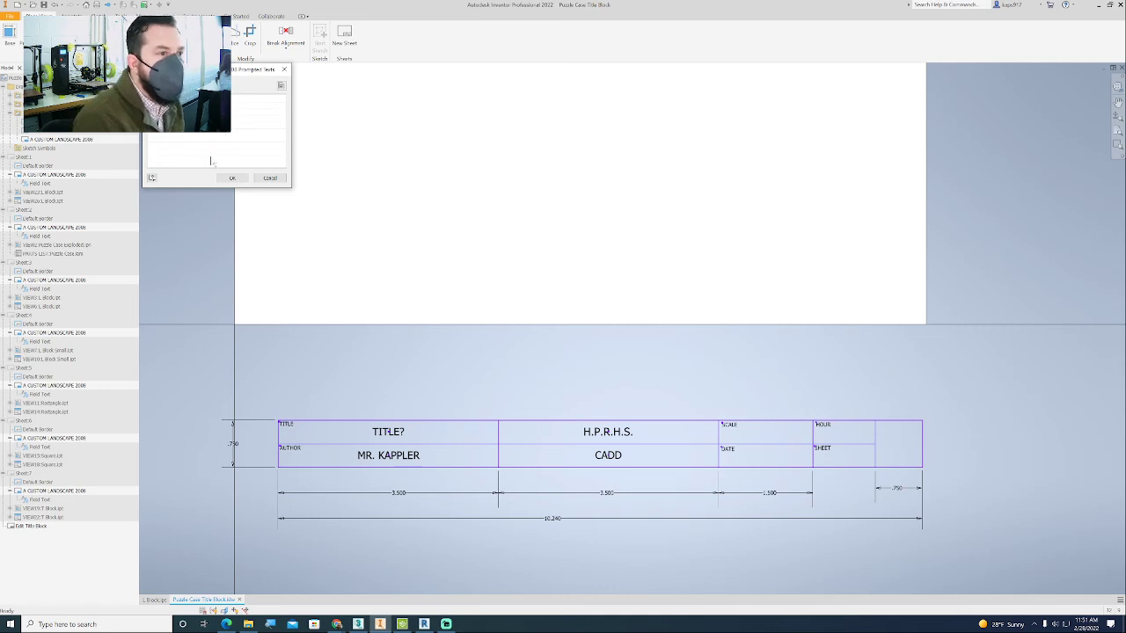
pyautogui.click(233, 178)
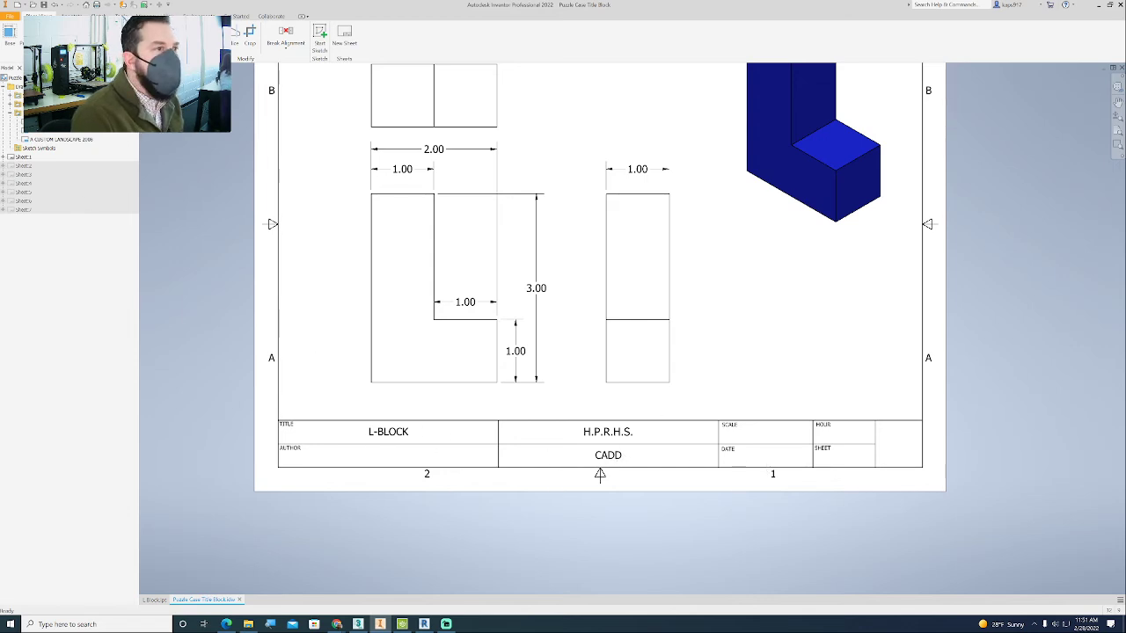
# Step: Place a text note with the author's name in the AUTHOR cell of the first sheet's title block
pyautogui.click(70, 16)
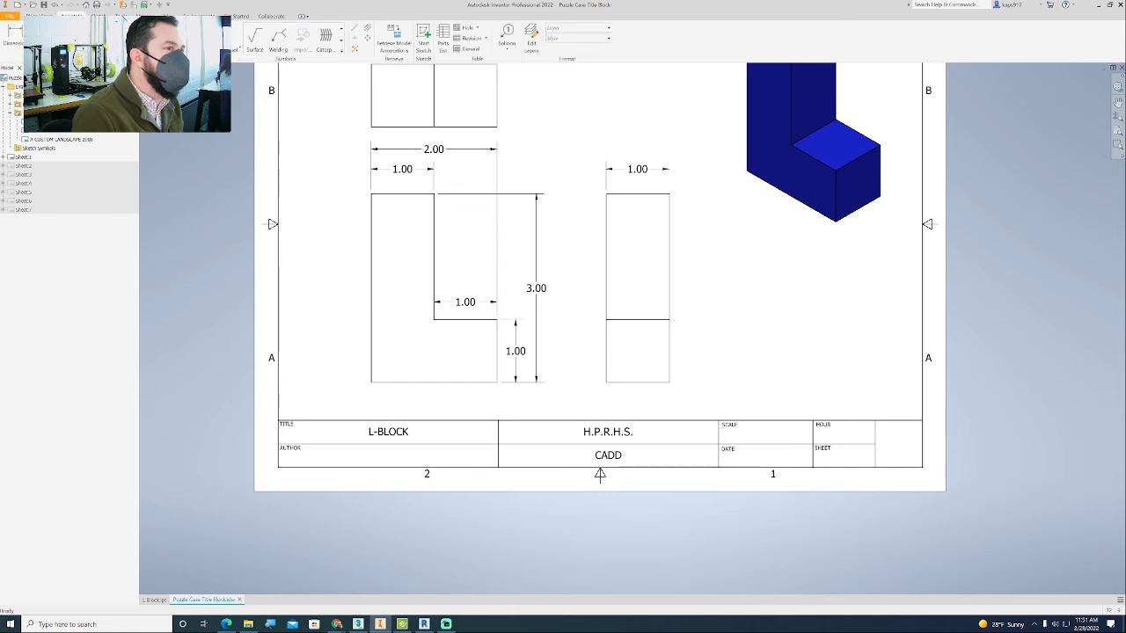
pyautogui.click(174, 37)
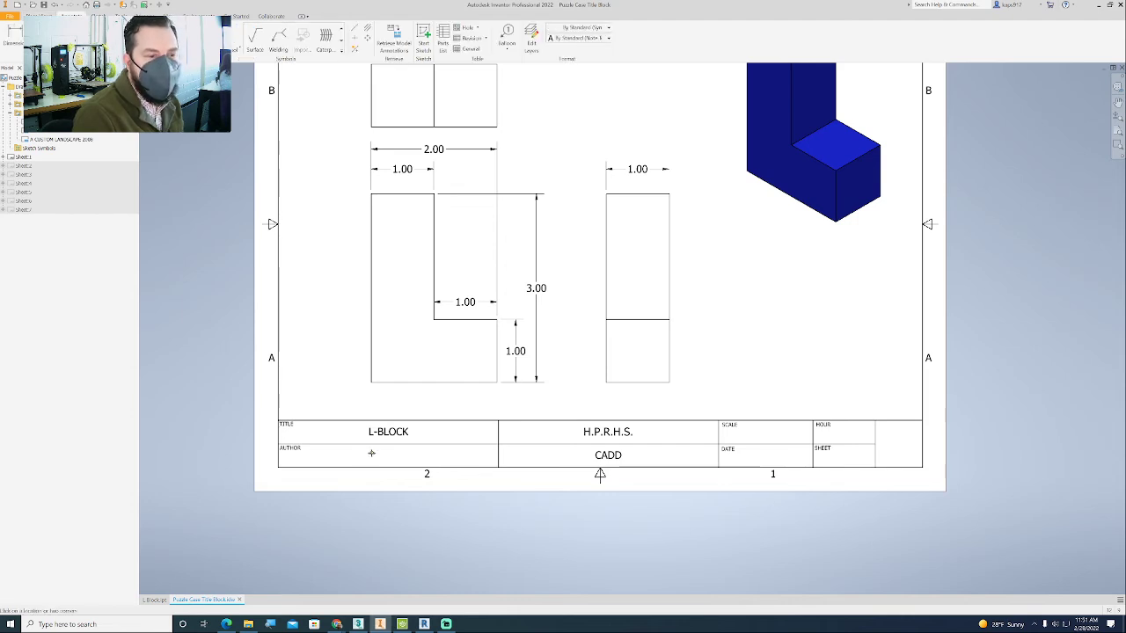
pyautogui.click(398, 455)
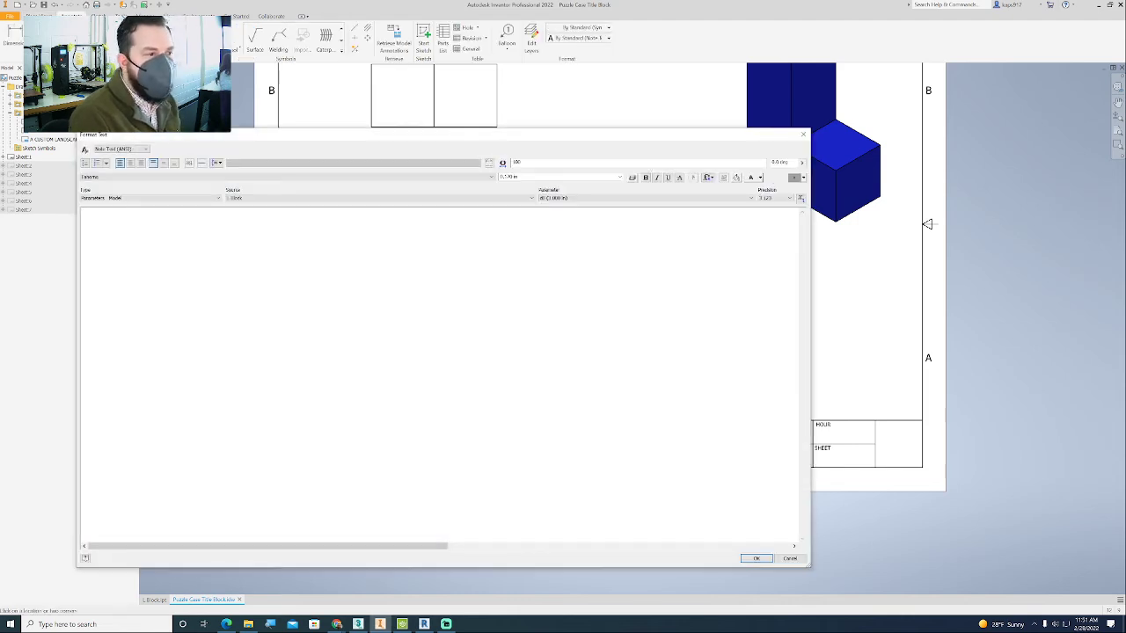
pyautogui.write('WR, K')
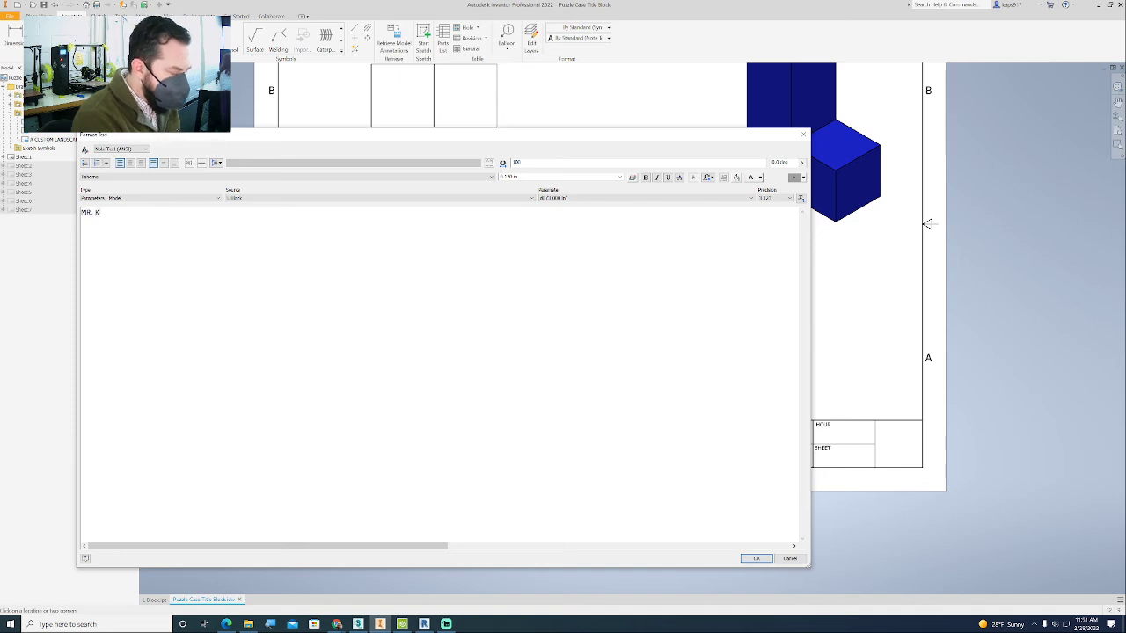
pyautogui.write('APPLER')
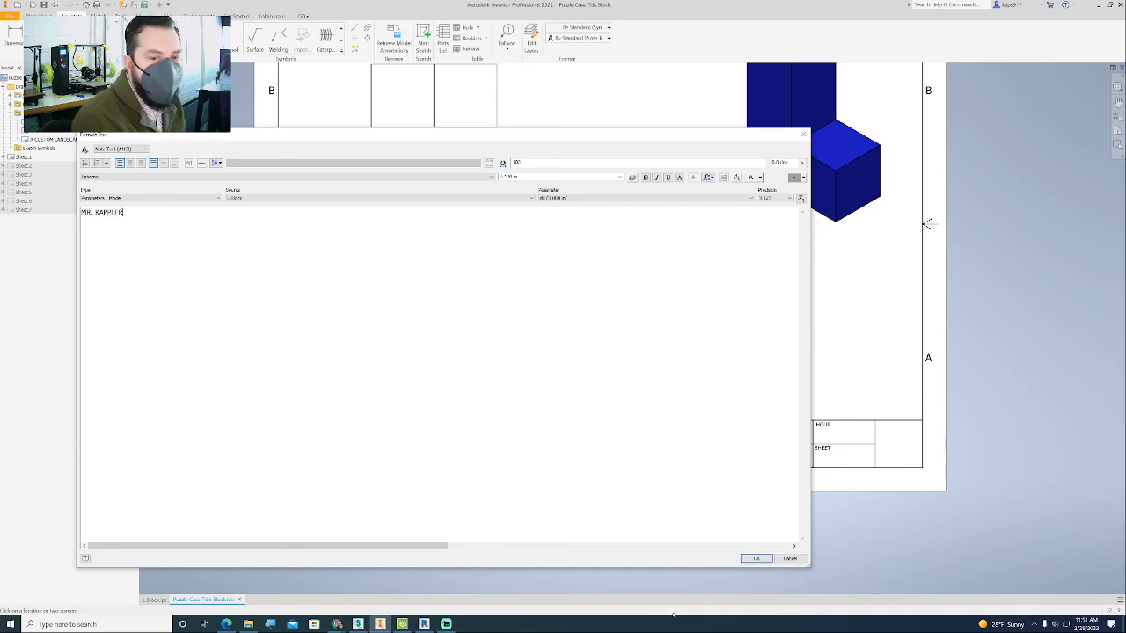
pyautogui.click(755, 559)
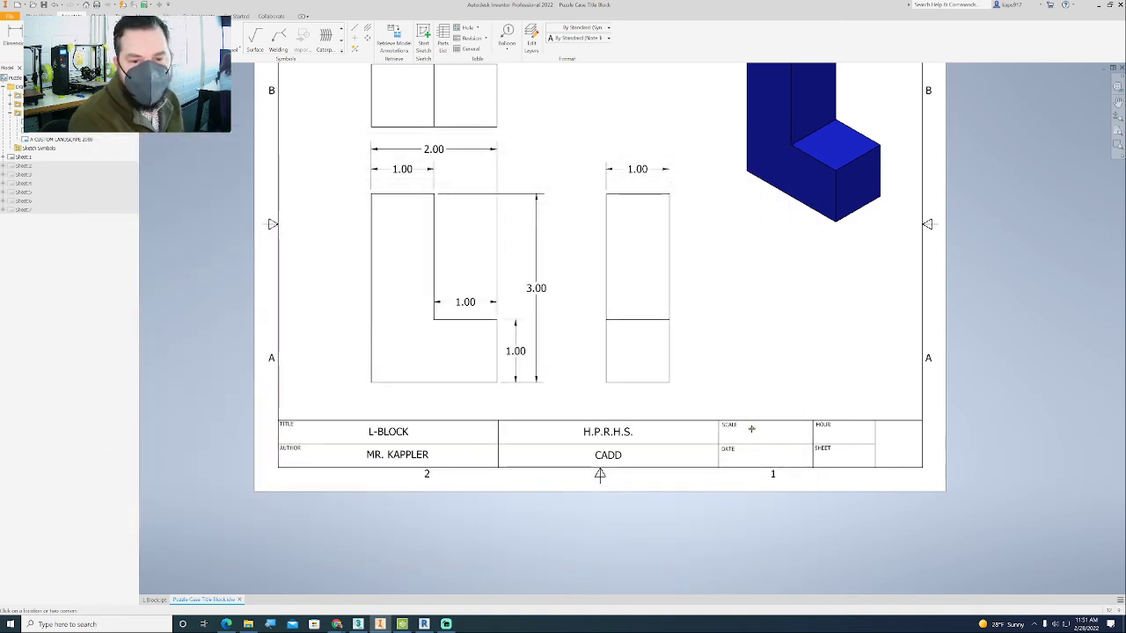
pyautogui.rightClick(758, 319)
pyautogui.click(794, 320)
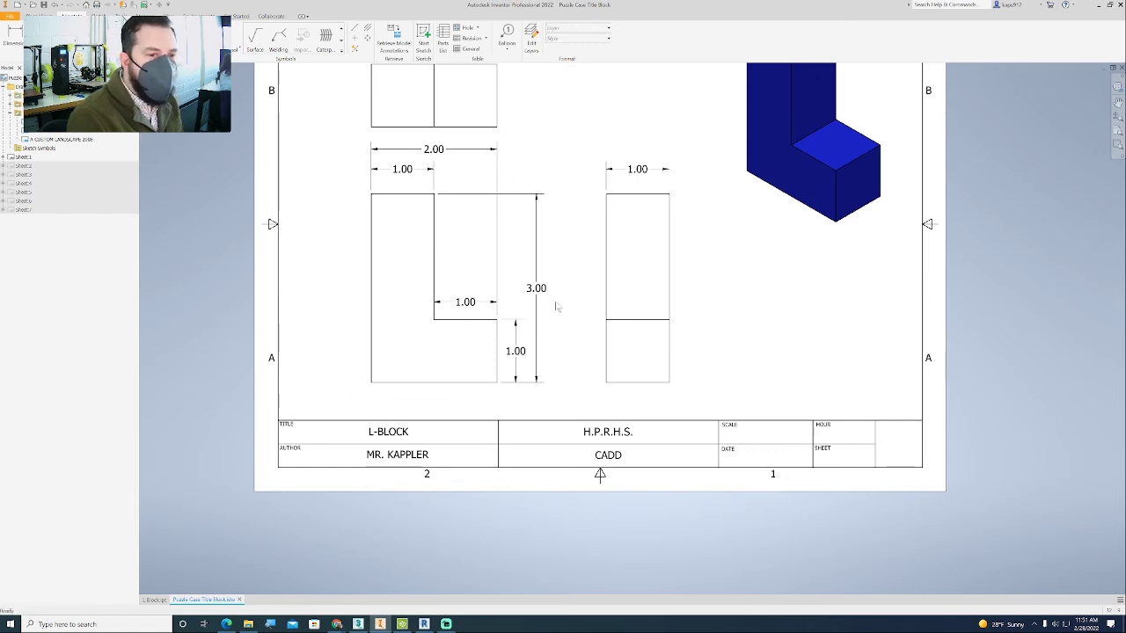
# Step: Check the L-block front view's scale and place the text "1:1" in the title block's SCALE cell
pyautogui.moveTo(556, 307); pyautogui.dragTo(533, 360, button='middle')
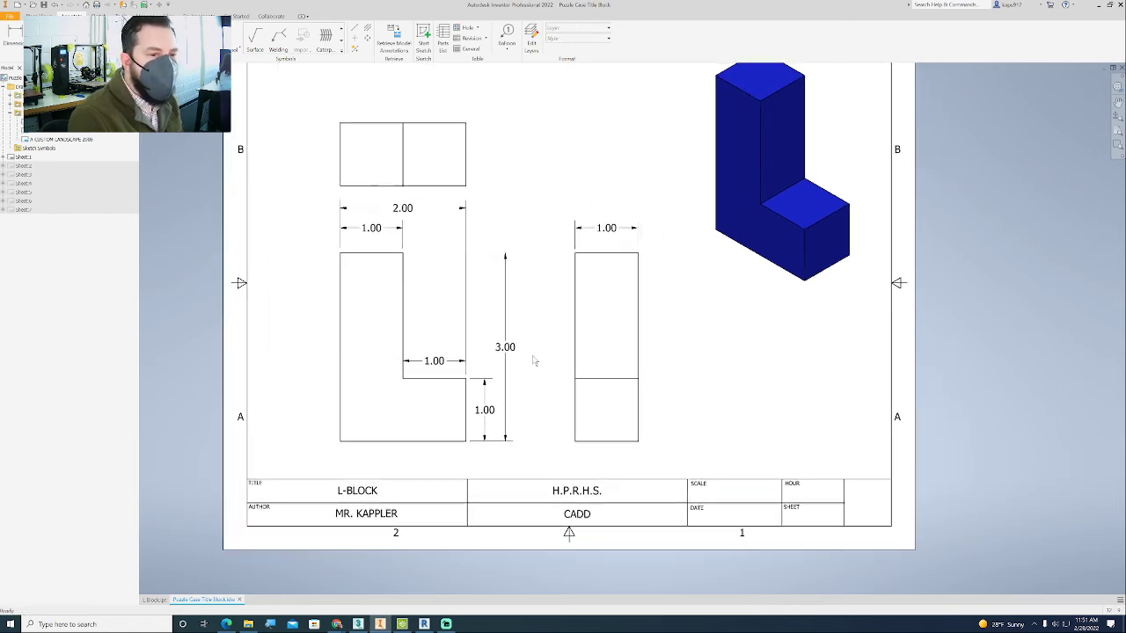
pyautogui.doubleClick(384, 459)
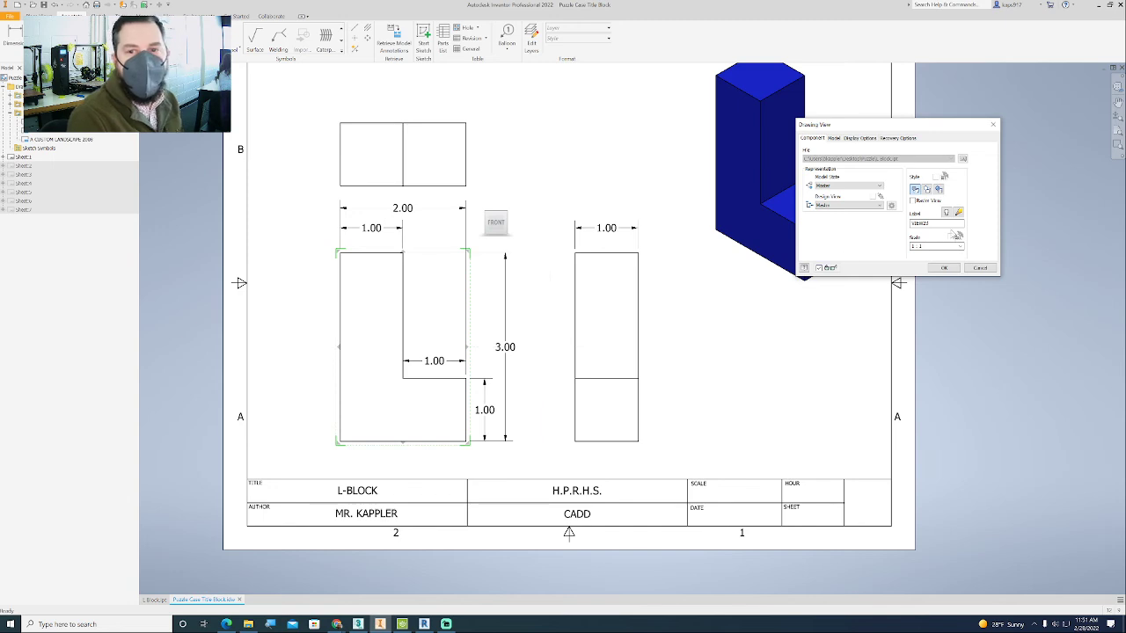
pyautogui.doubleClick(924, 246)
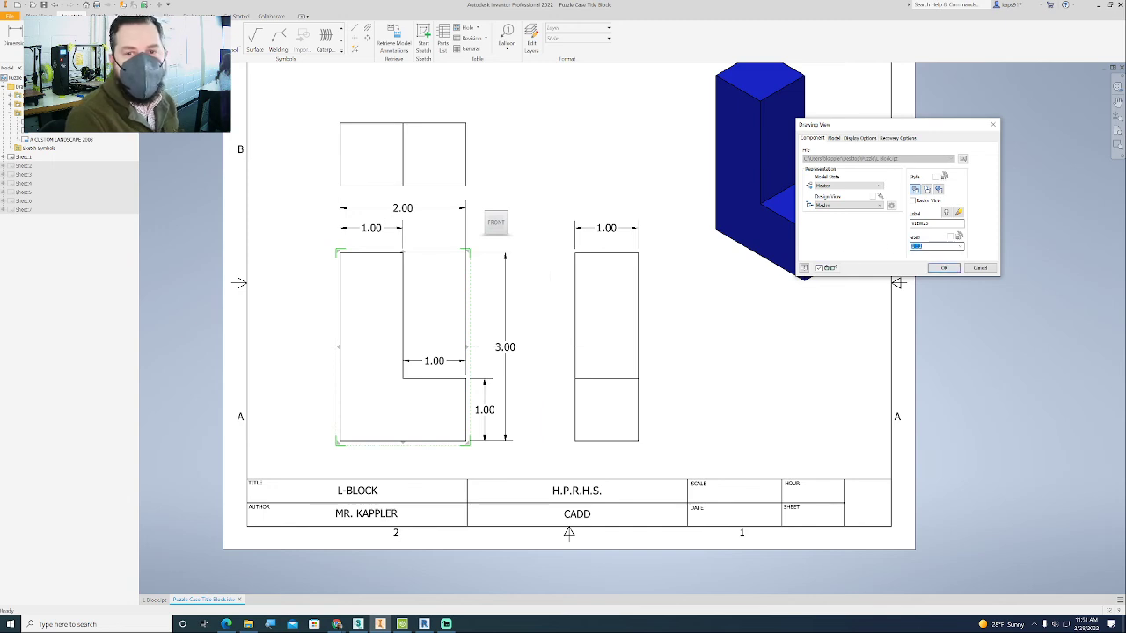
pyautogui.click(943, 268)
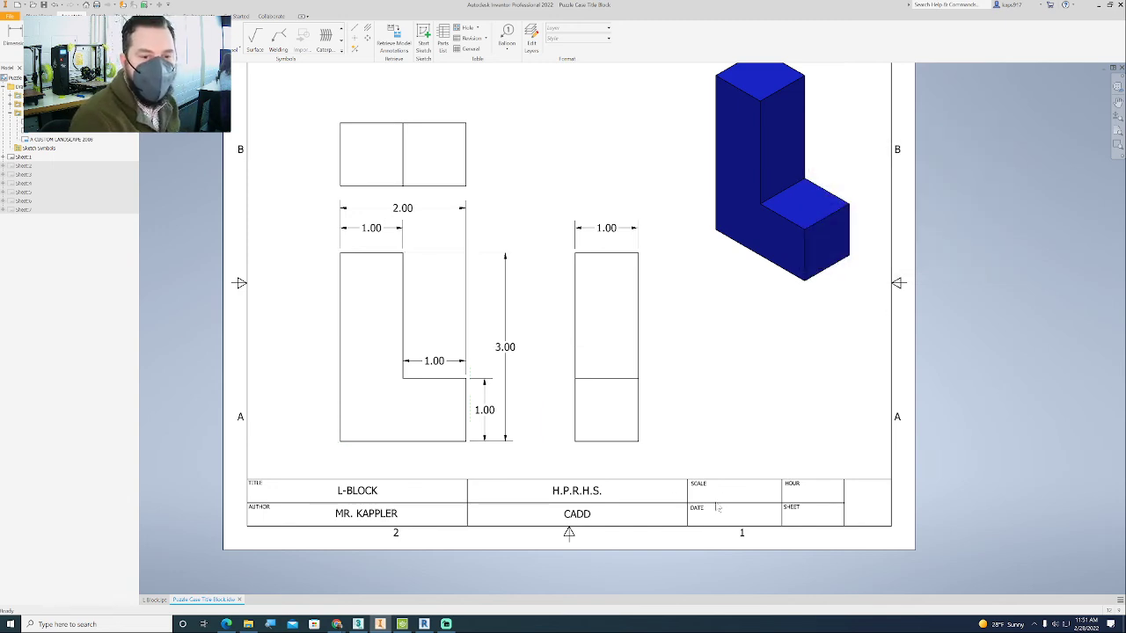
pyautogui.press('t')
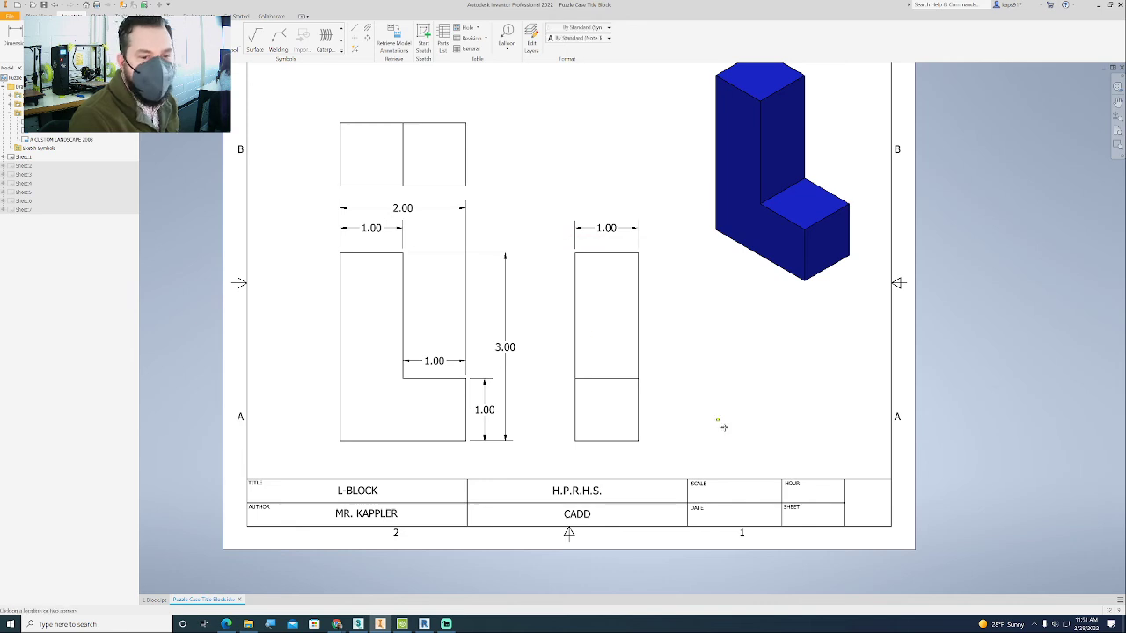
pyautogui.click(776, 493)
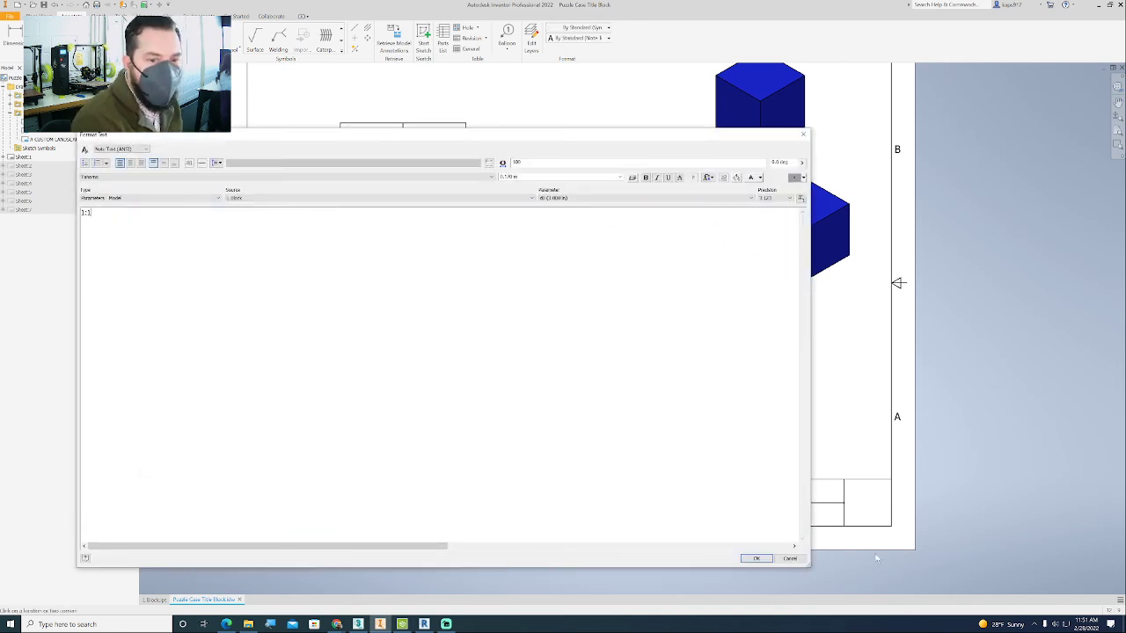
pyautogui.click(756, 558)
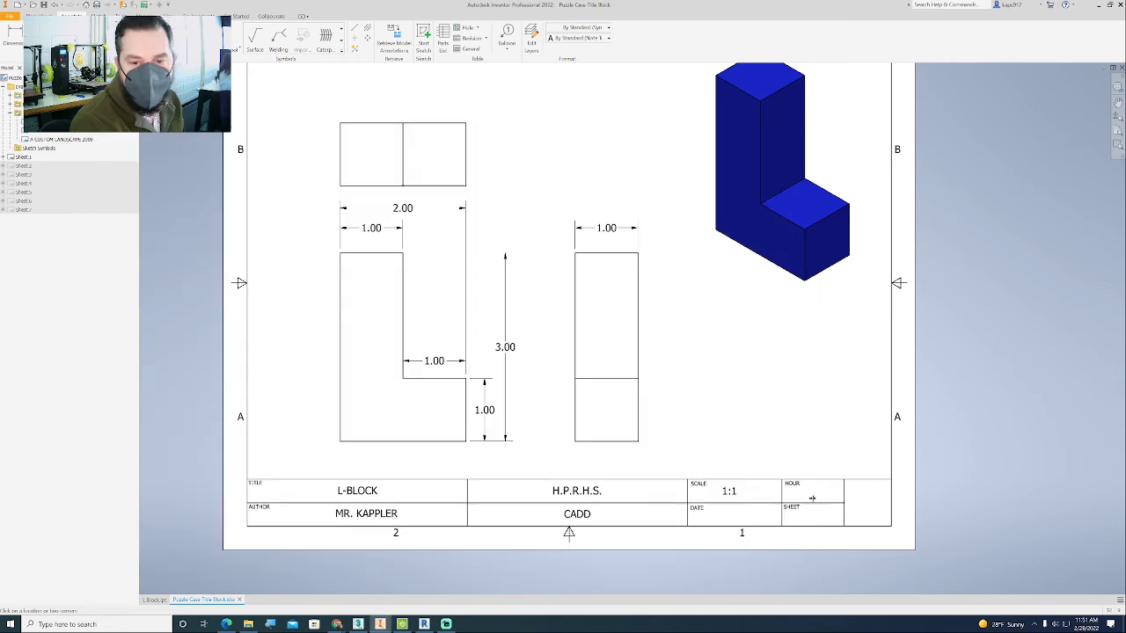
# Step: Place the text "2/28/2022" in the title block's DATE cell and reposition it to sit centred in the cell
pyautogui.click(722, 512)
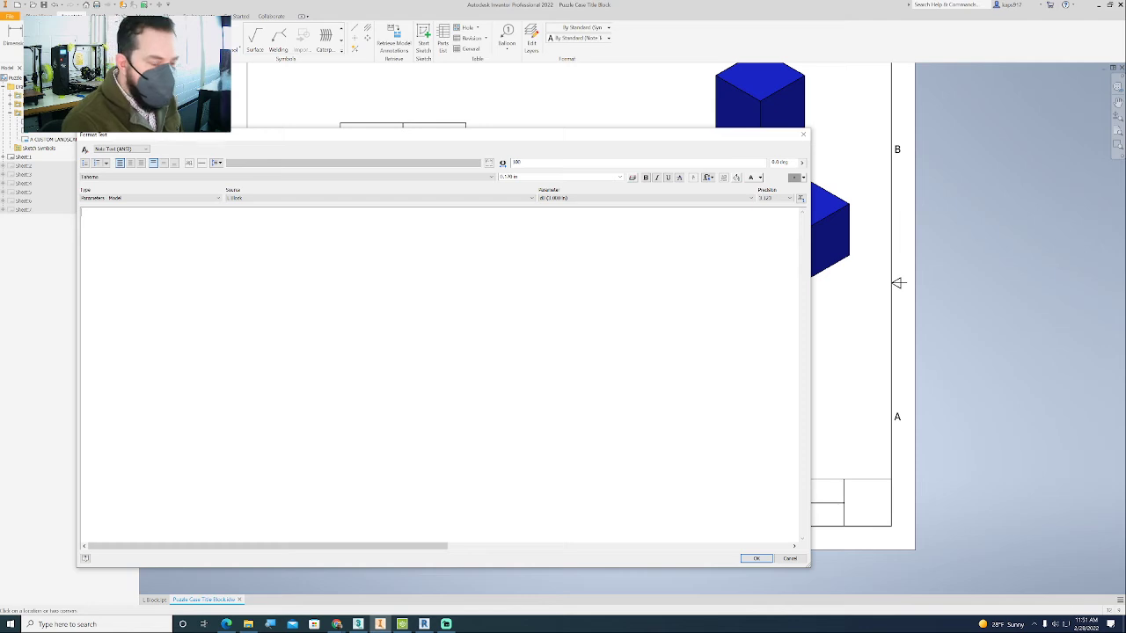
pyautogui.write('2/28/')
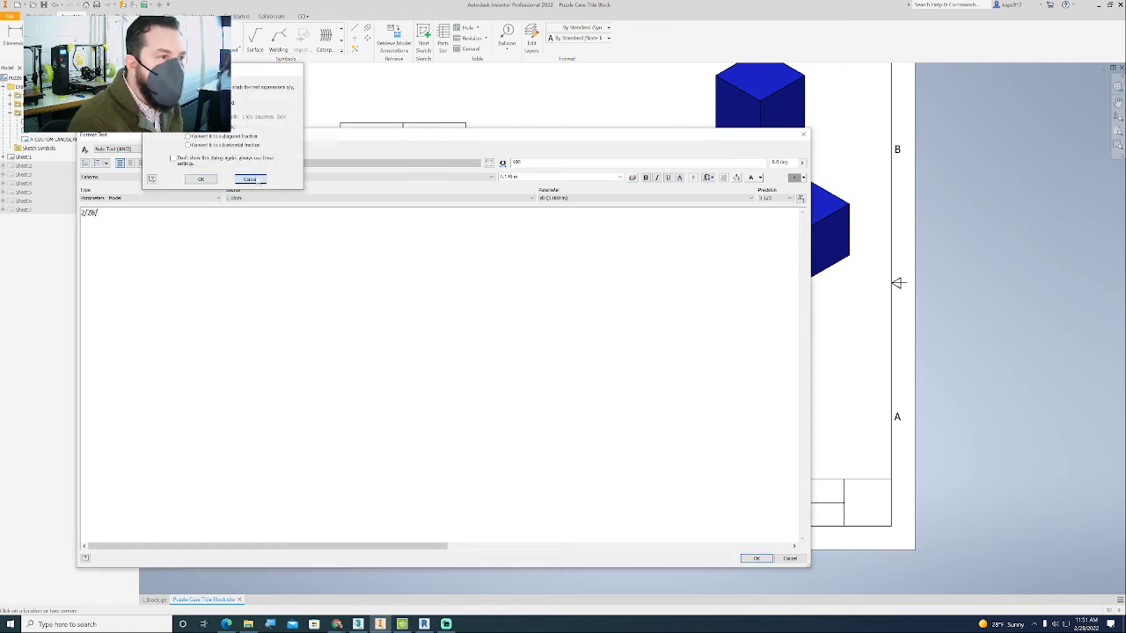
pyautogui.click(257, 181)
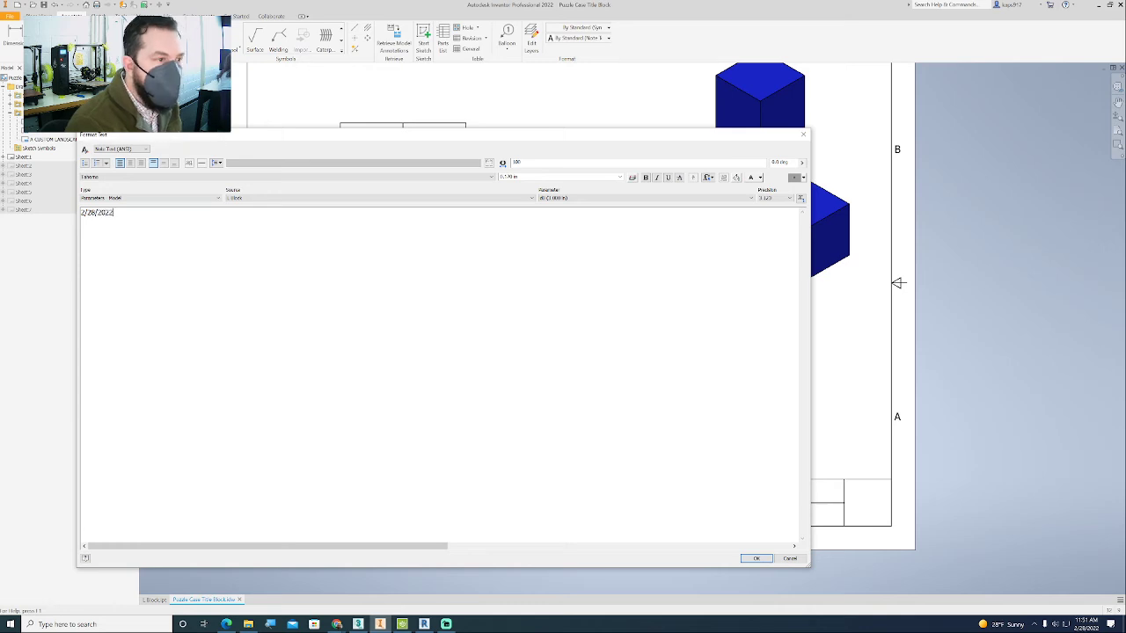
pyautogui.write('2022')
pyautogui.press('Return')
pyautogui.click(201, 180)
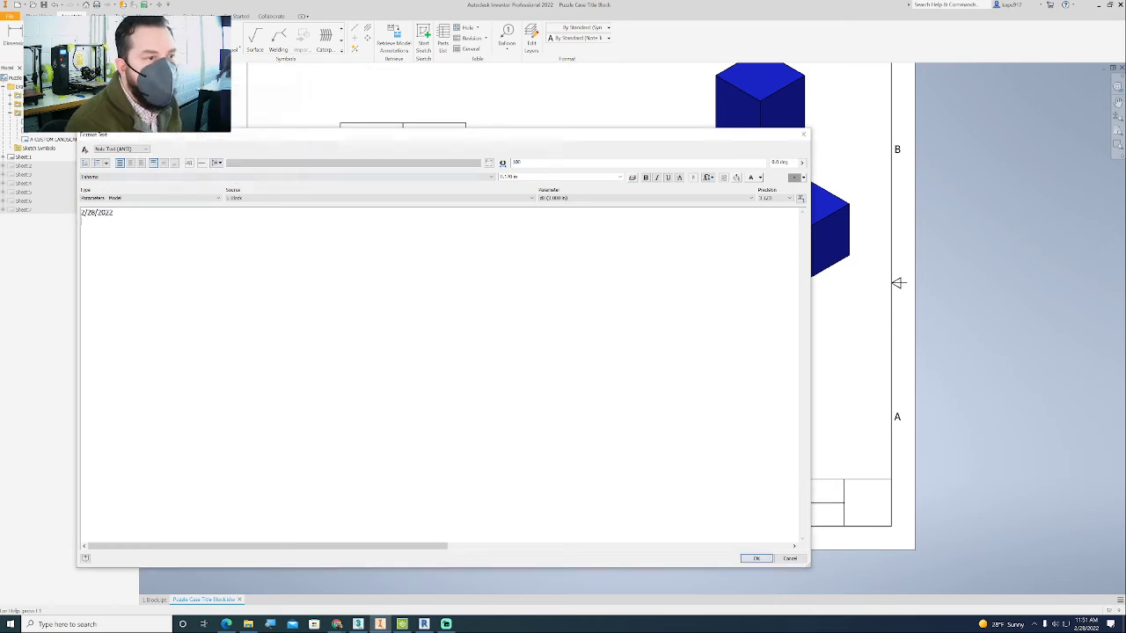
pyautogui.click(756, 559)
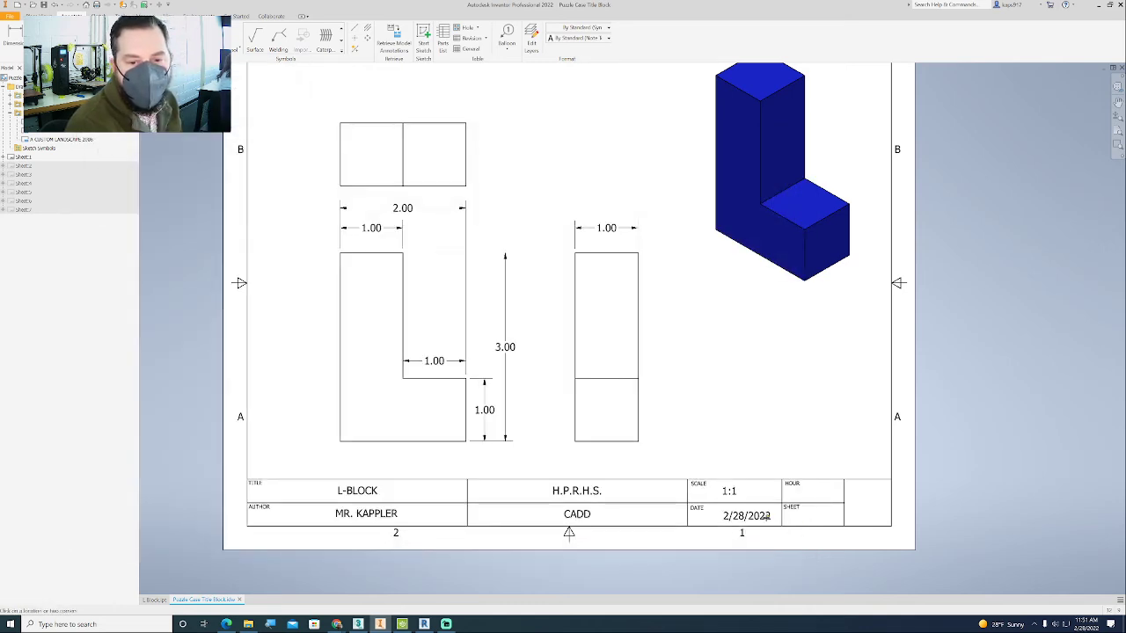
pyautogui.click(749, 516)
pyautogui.moveTo(733, 510); pyautogui.dragTo(719, 512)
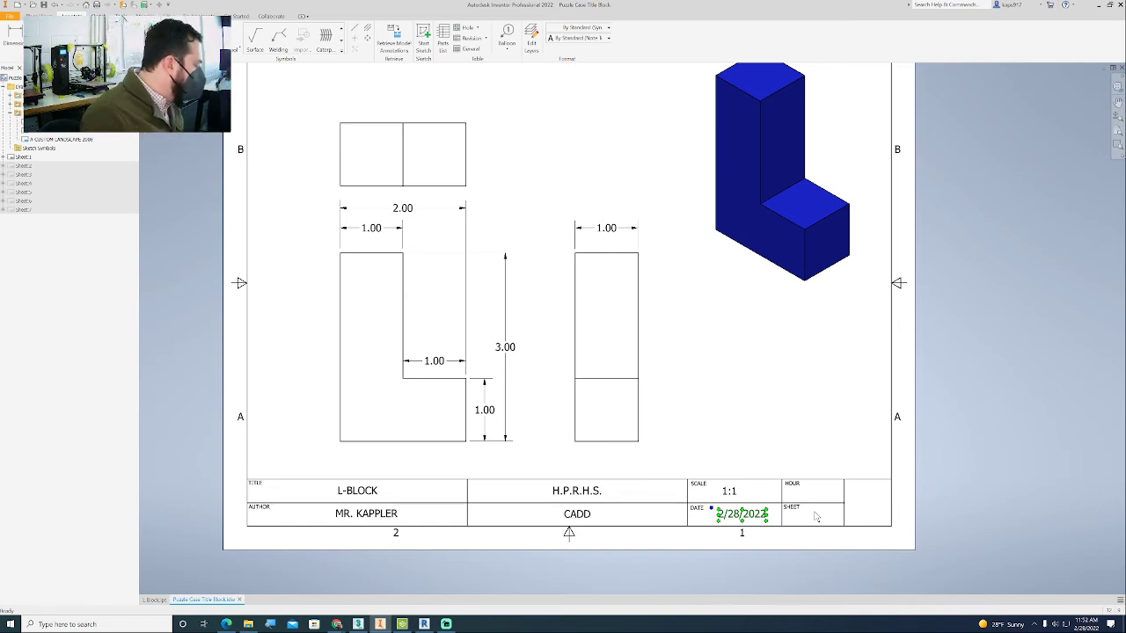
pyautogui.click(820, 525)
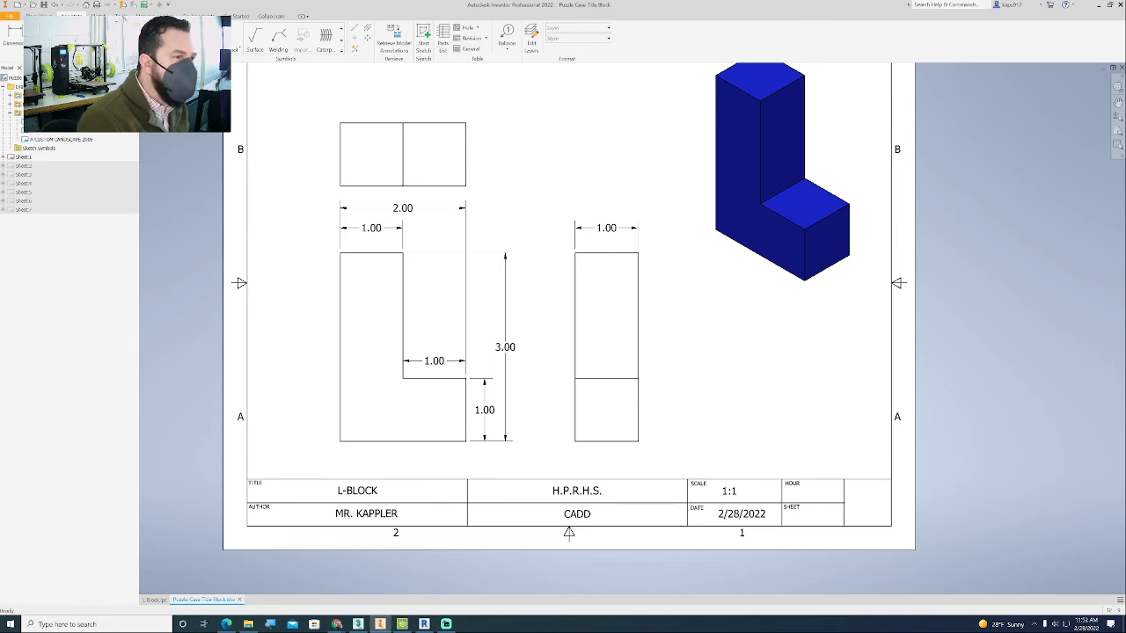
# Step: Place the text "1" in the title block's SHEET cell
pyautogui.press('t')
pyautogui.click(802, 512)
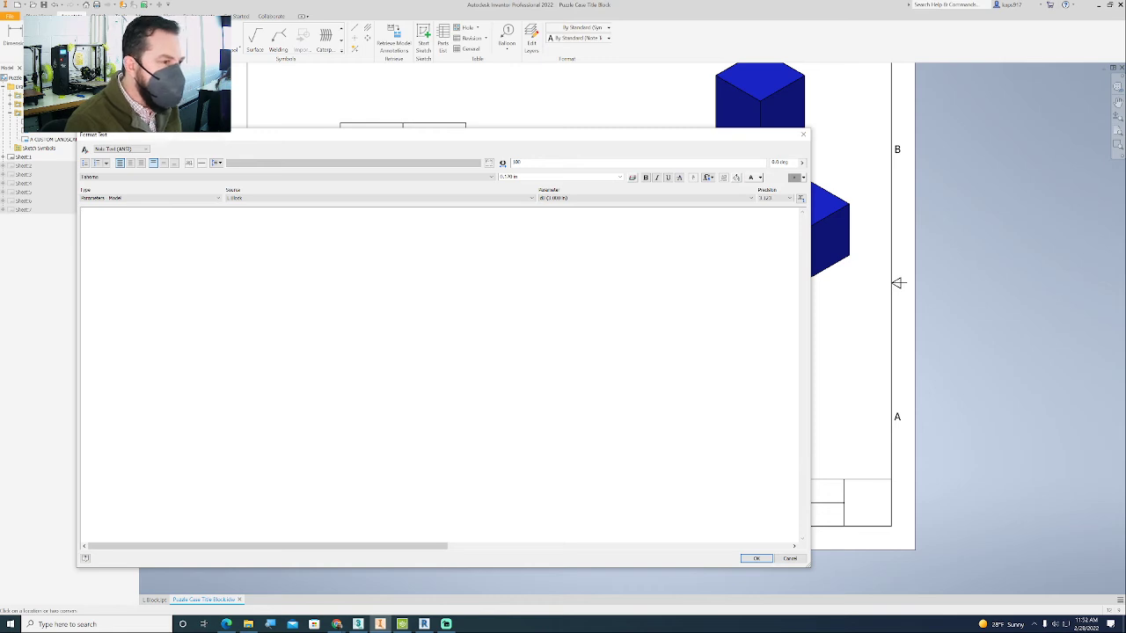
pyautogui.click(756, 559)
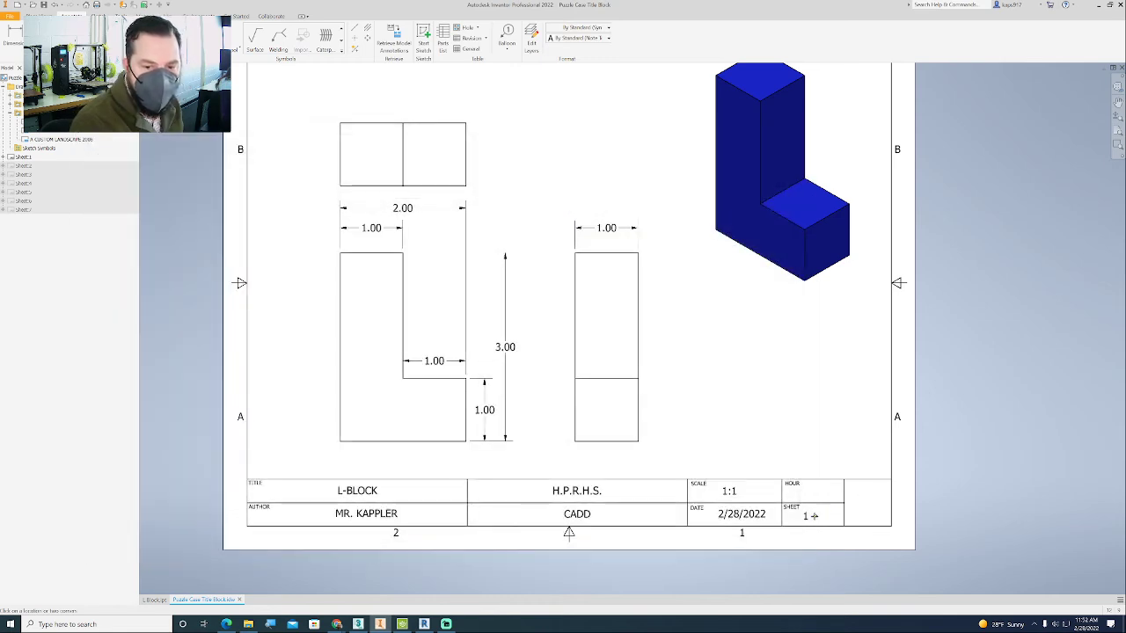
pyautogui.scroll(-3, 812, 433)
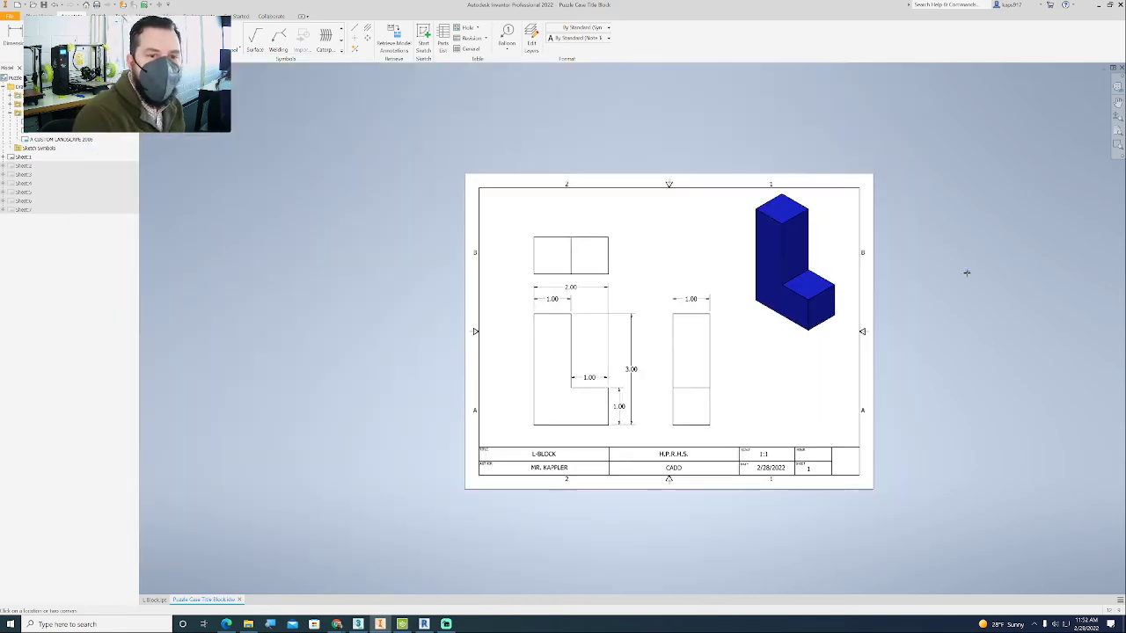
pyautogui.moveTo(966, 273); pyautogui.dragTo(916, 295, button='middle')
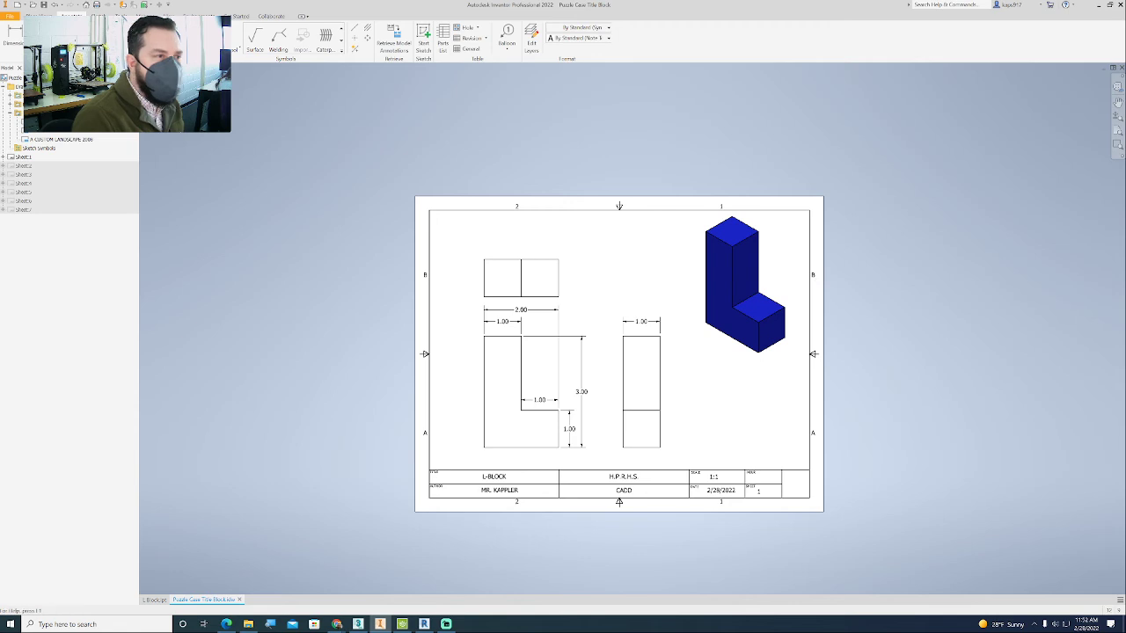
# Step: Save the Puzzle Case Title Block drawing, accepting the save for all listed files
pyautogui.click(12, 18)
pyautogui.click(13, 88)
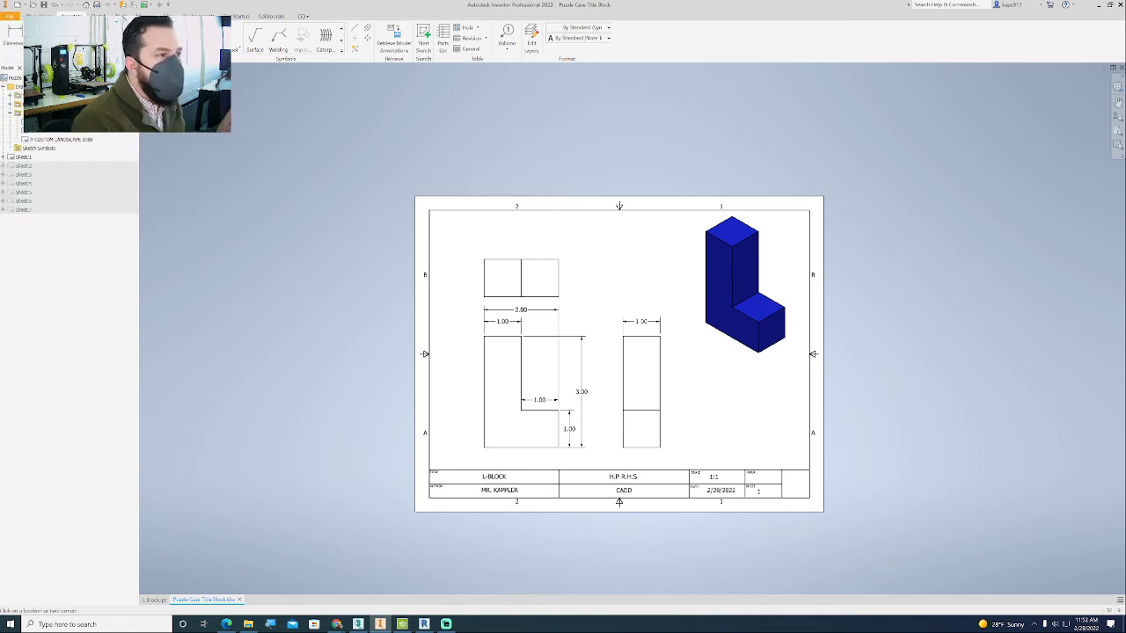
pyautogui.click(660, 394)
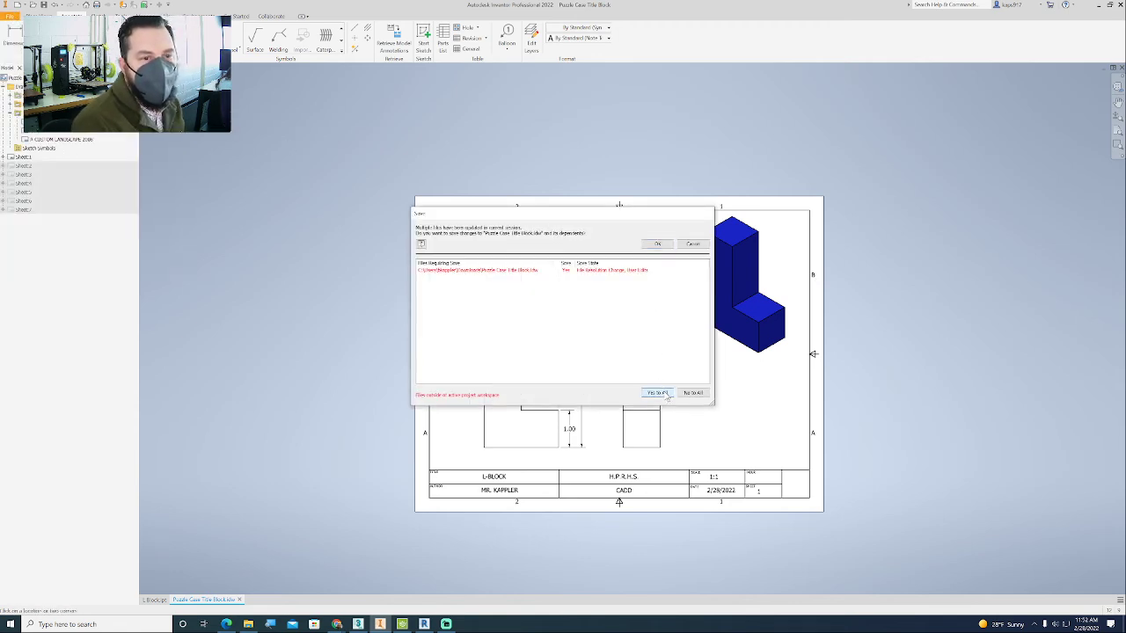
pyautogui.click(658, 244)
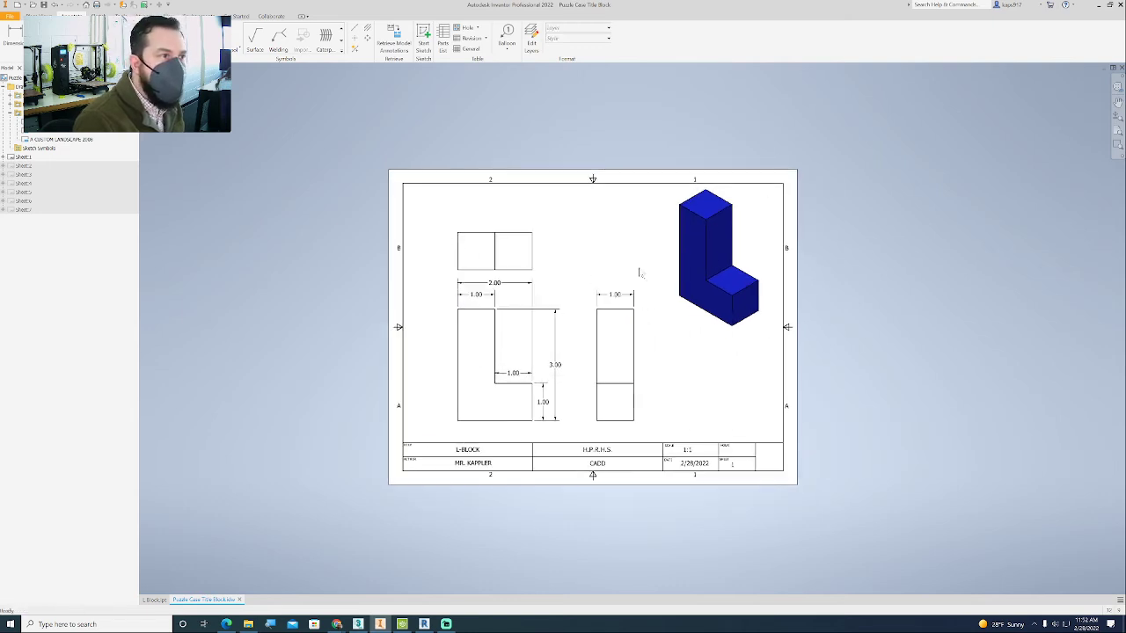
# Step: Save a copy of the drawing under the new file name L-BLOCK in the Downloads folder
pyautogui.click(9, 18)
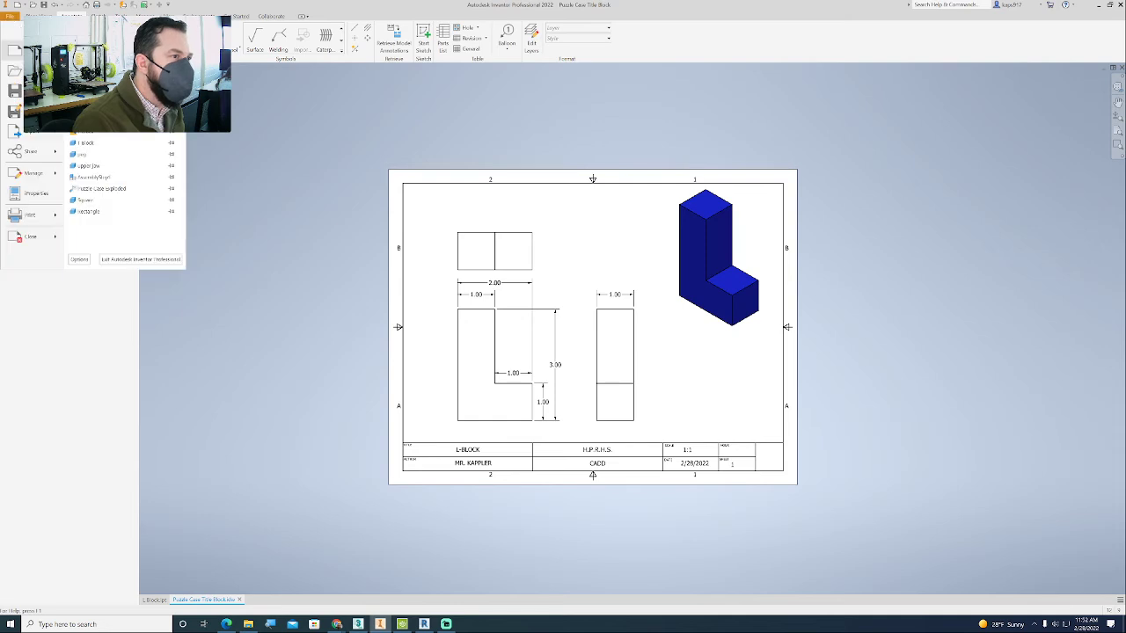
pyautogui.click(53, 112)
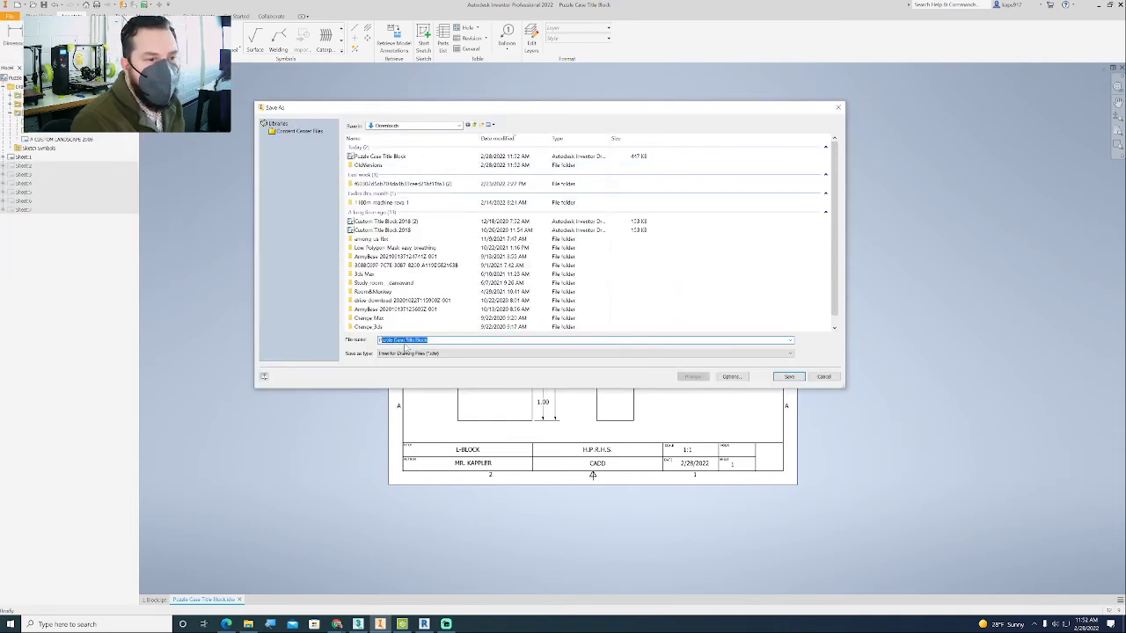
pyautogui.write('L title block')
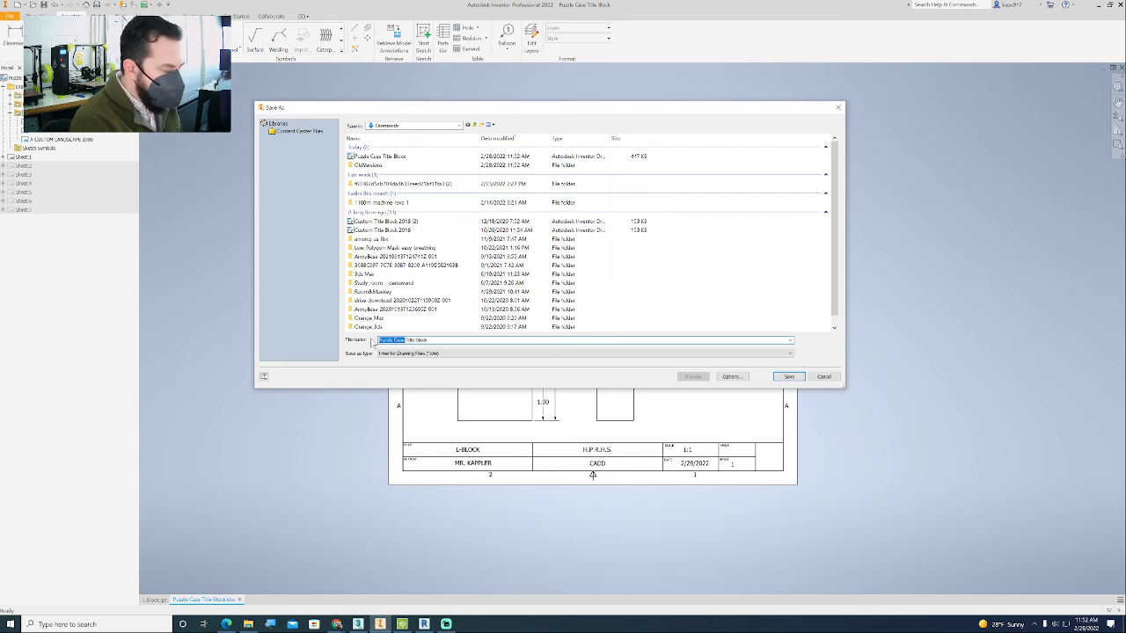
pyautogui.write('-BLOCK')
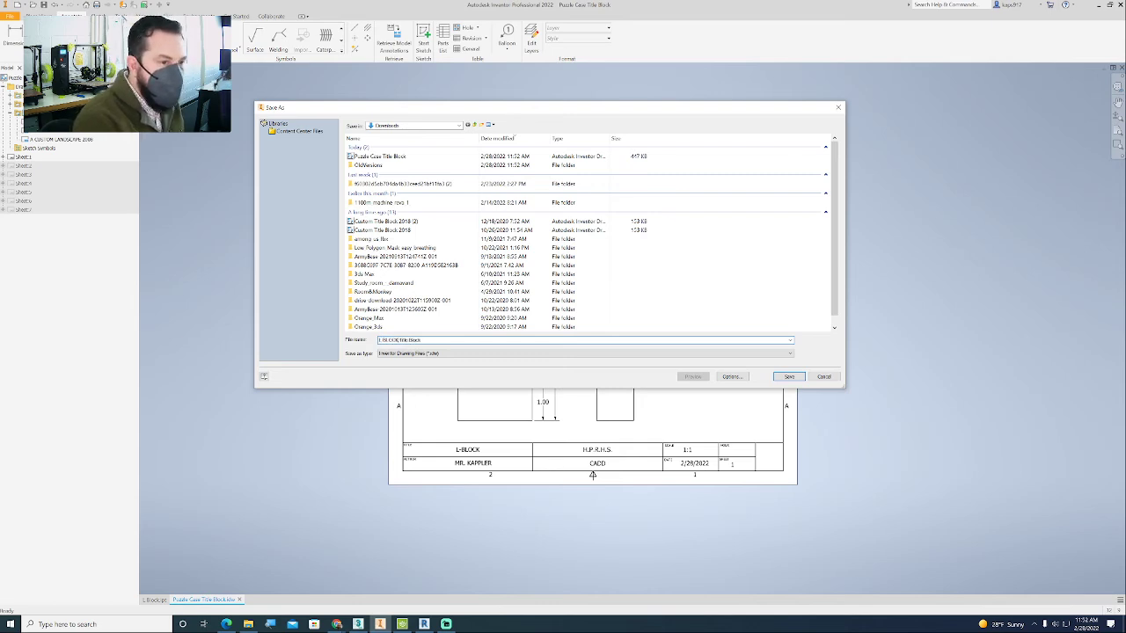
pyautogui.press('Delete')
pyautogui.press('Delete')
pyautogui.press('Delete')
pyautogui.press('Delete')
pyautogui.press('Delete')
pyautogui.press('Delete')
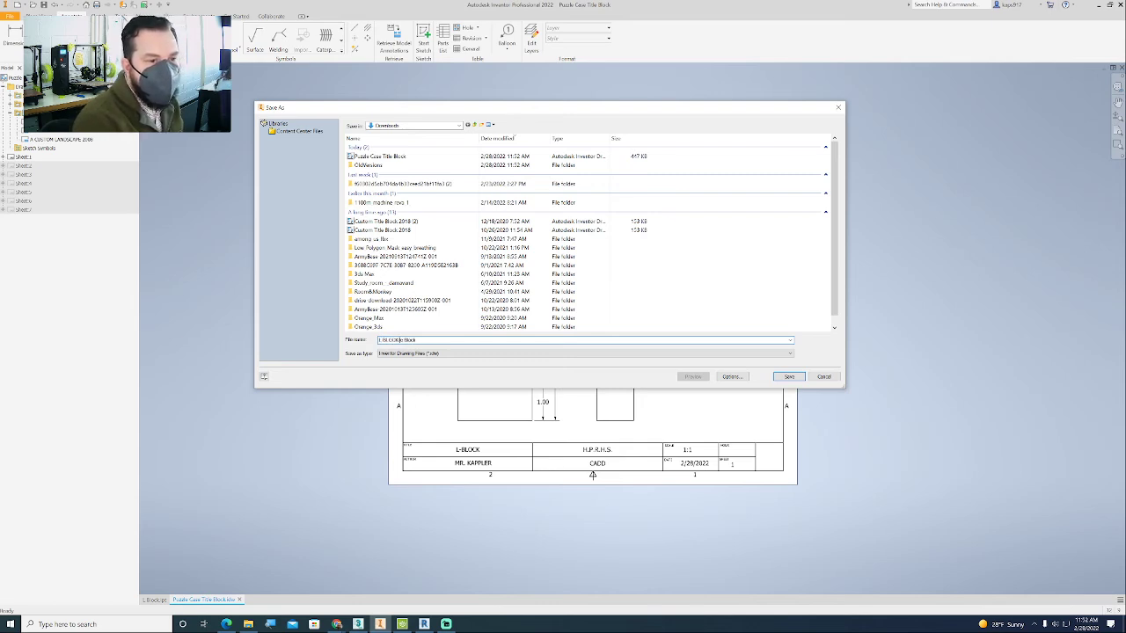
pyautogui.press('Delete')
pyautogui.press('Delete')
pyautogui.press('Delete')
pyautogui.press('Delete')
pyautogui.press('Delete')
pyautogui.press('Delete')
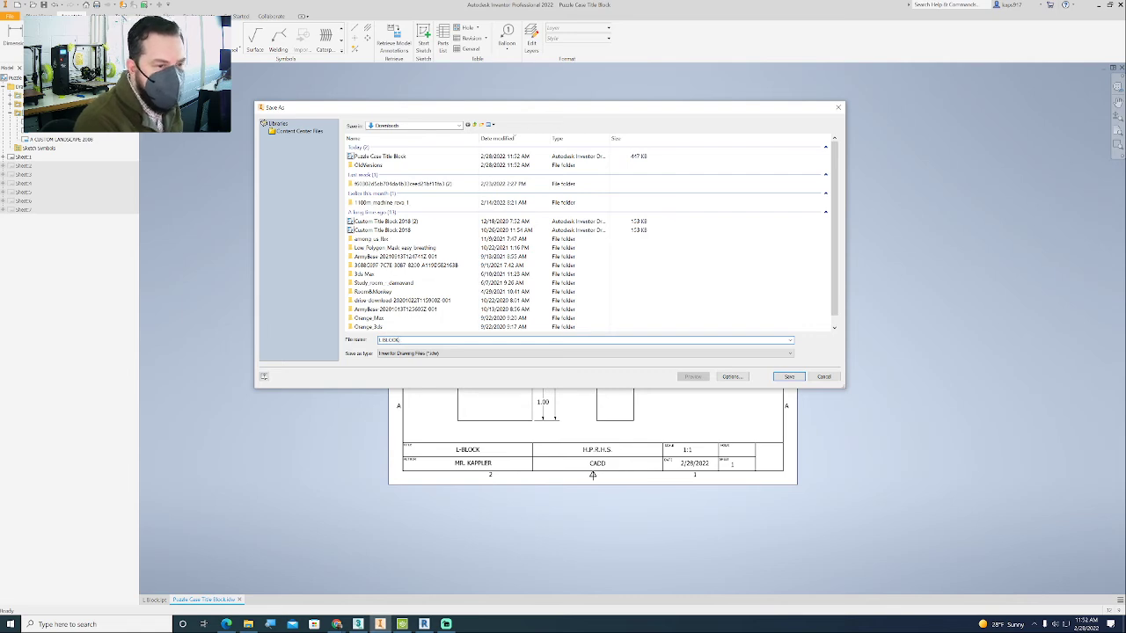
pyautogui.click(788, 376)
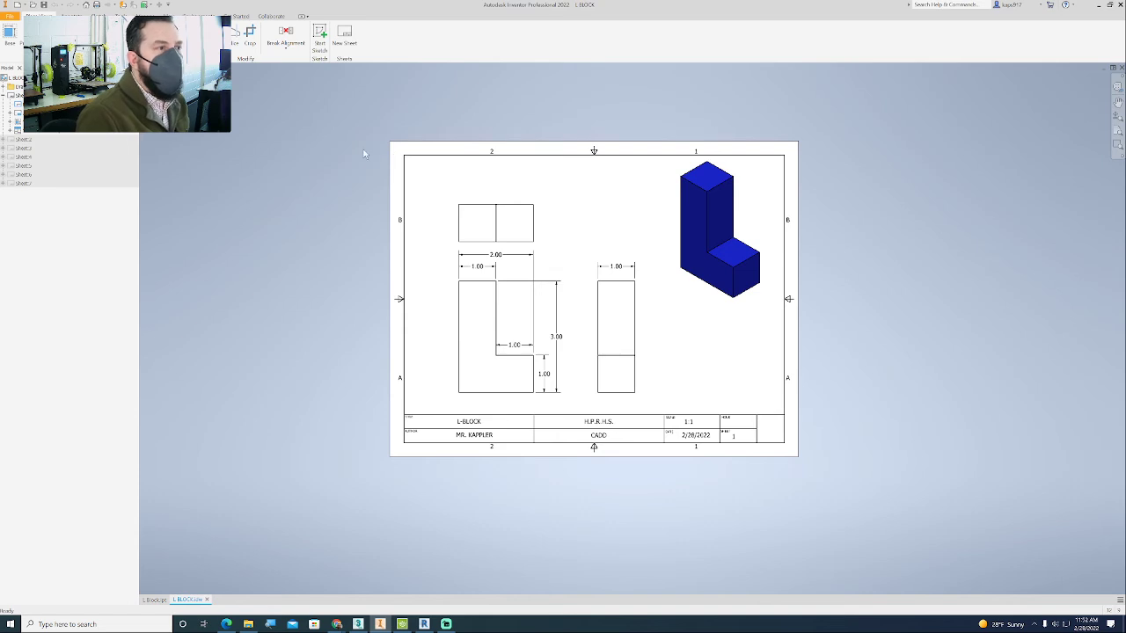
# Step: Open the Puzzle Case Title Block drawing from the Downloads folder
pyautogui.click(12, 17)
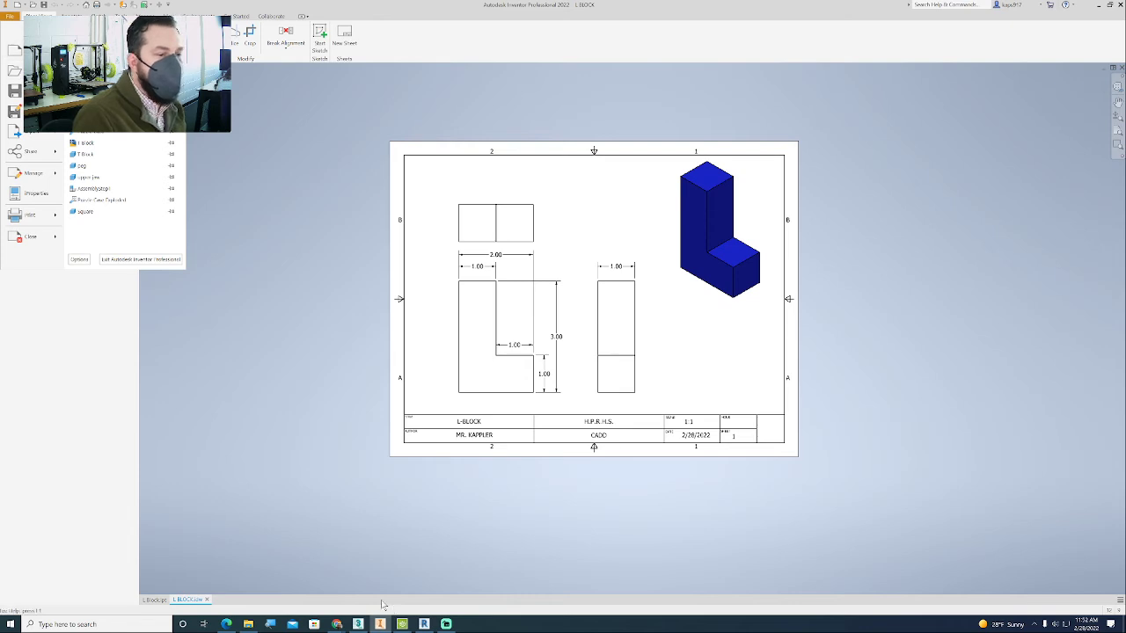
pyautogui.click(335, 574)
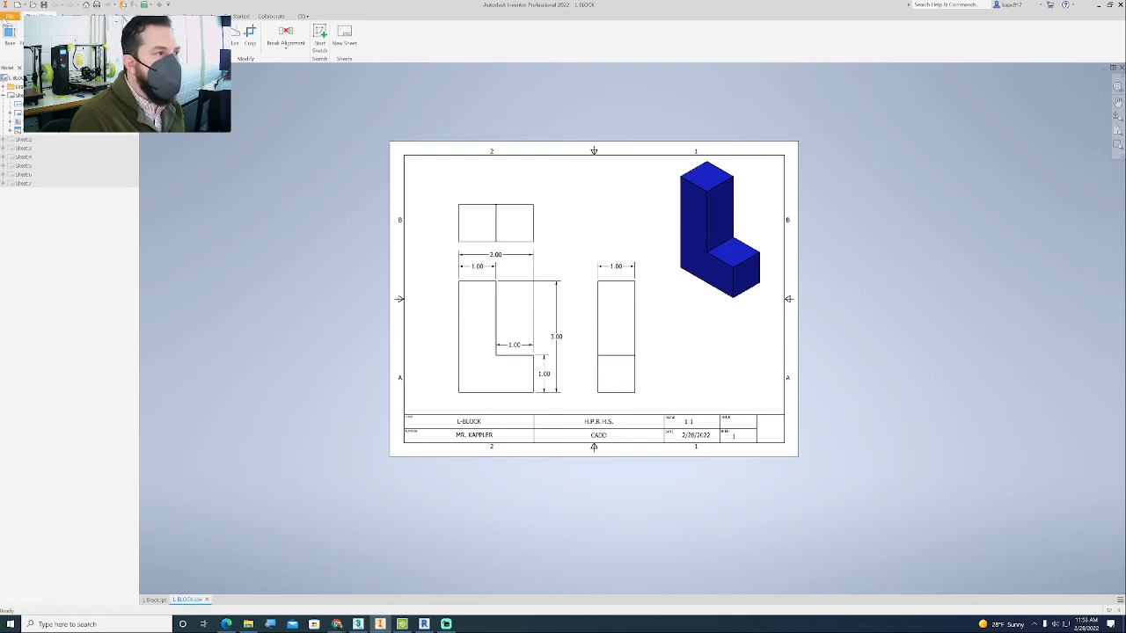
pyautogui.click(10, 16)
pyautogui.click(12, 50)
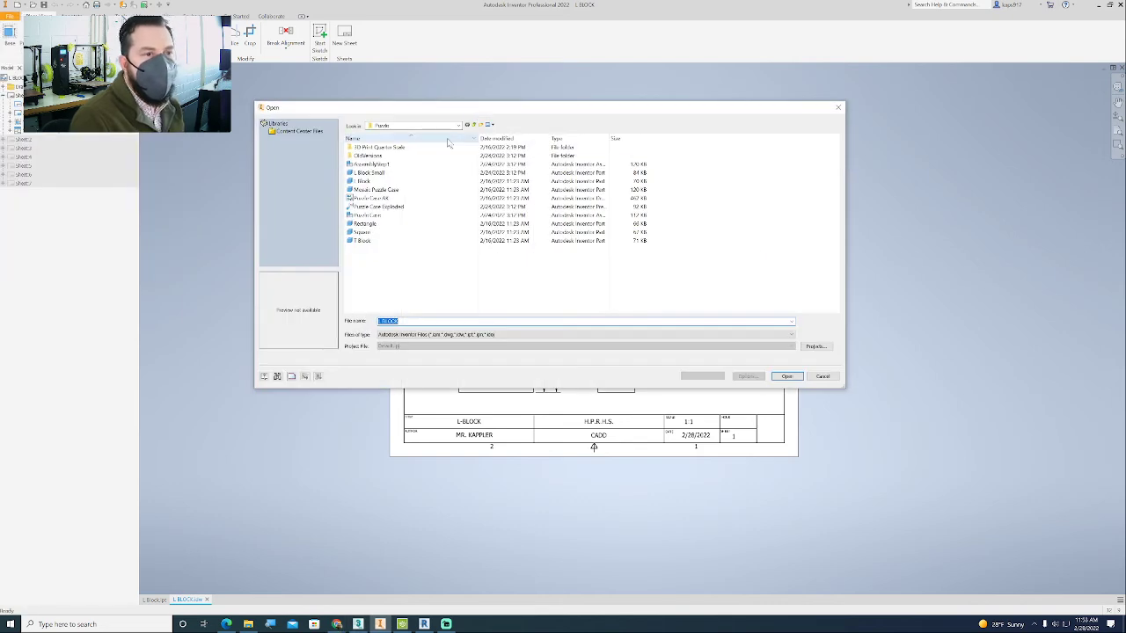
pyautogui.click(412, 126)
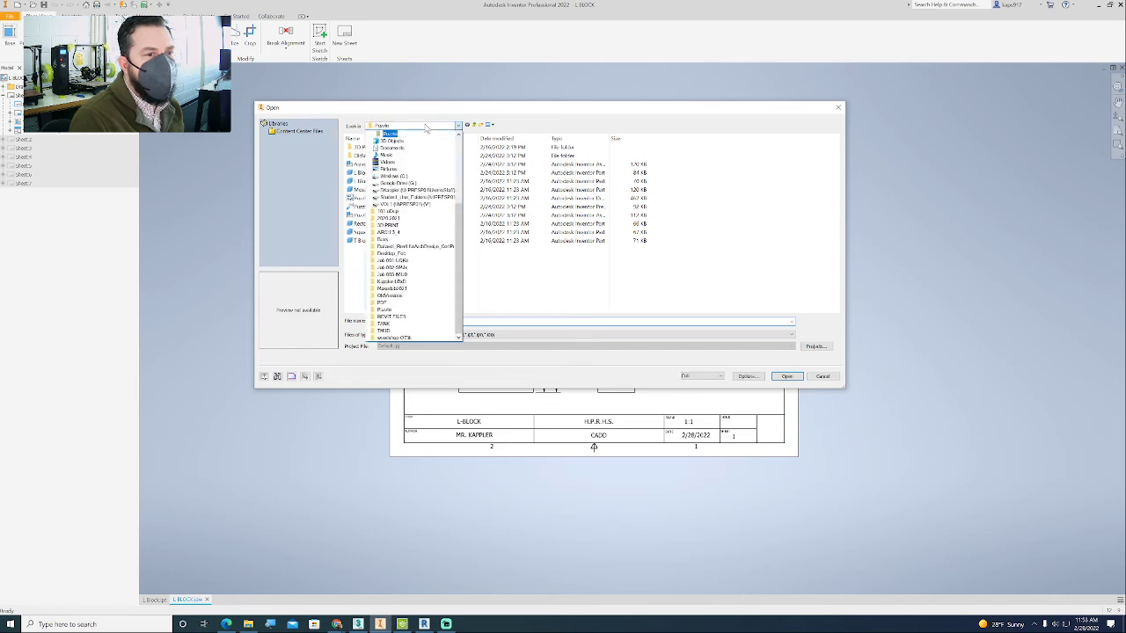
pyautogui.scroll(5, 405, 176)
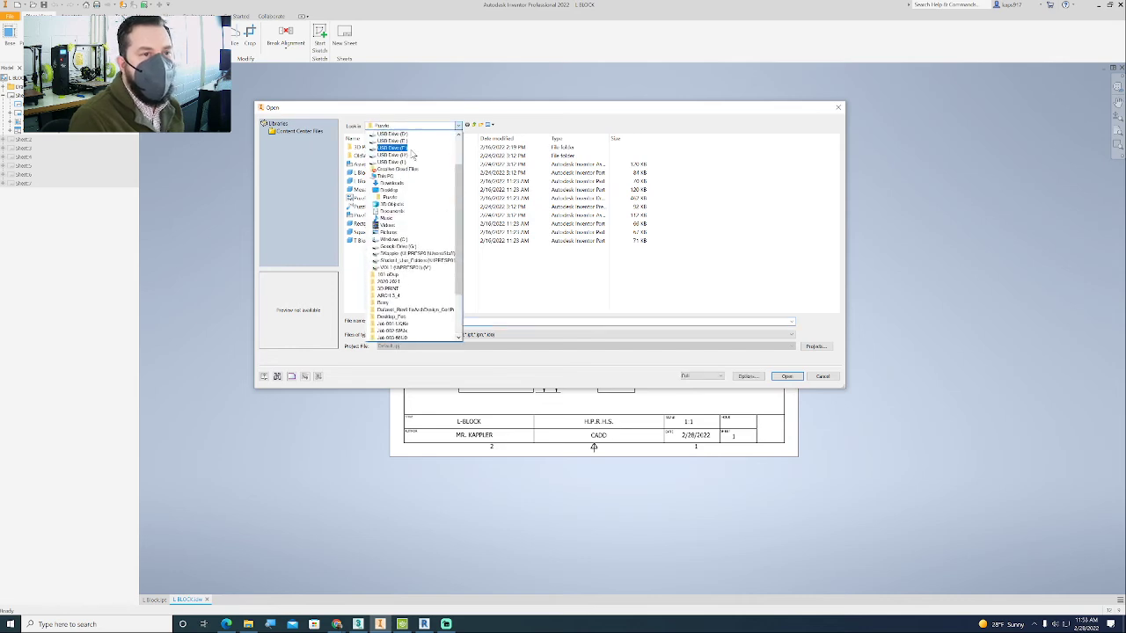
pyautogui.click(388, 231)
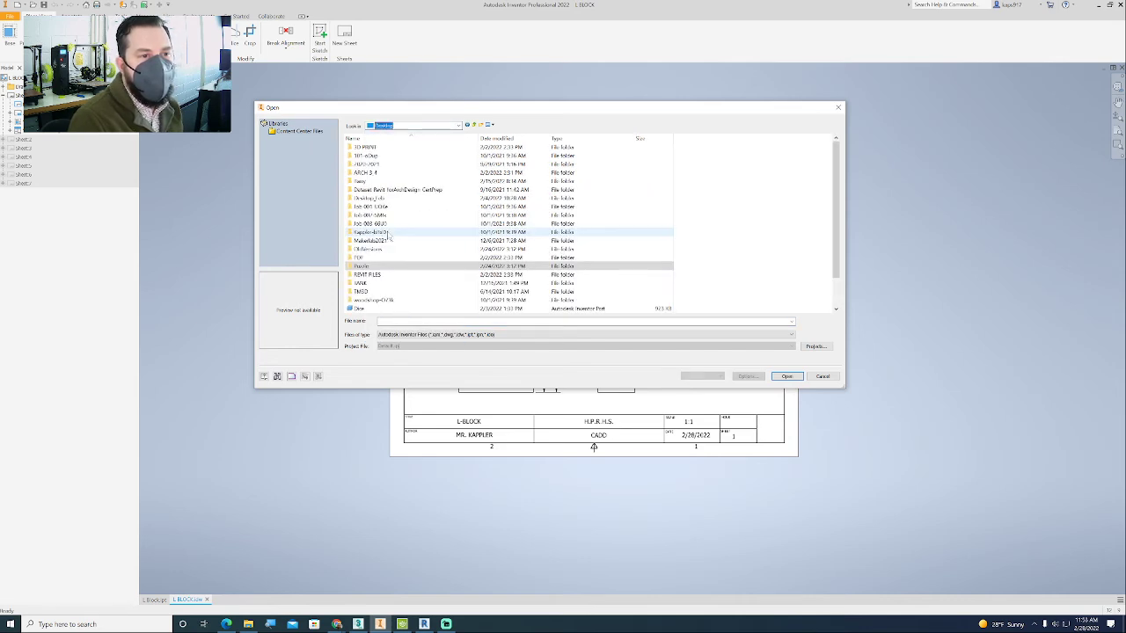
pyautogui.click(412, 128)
pyautogui.scroll(-3, 400, 193)
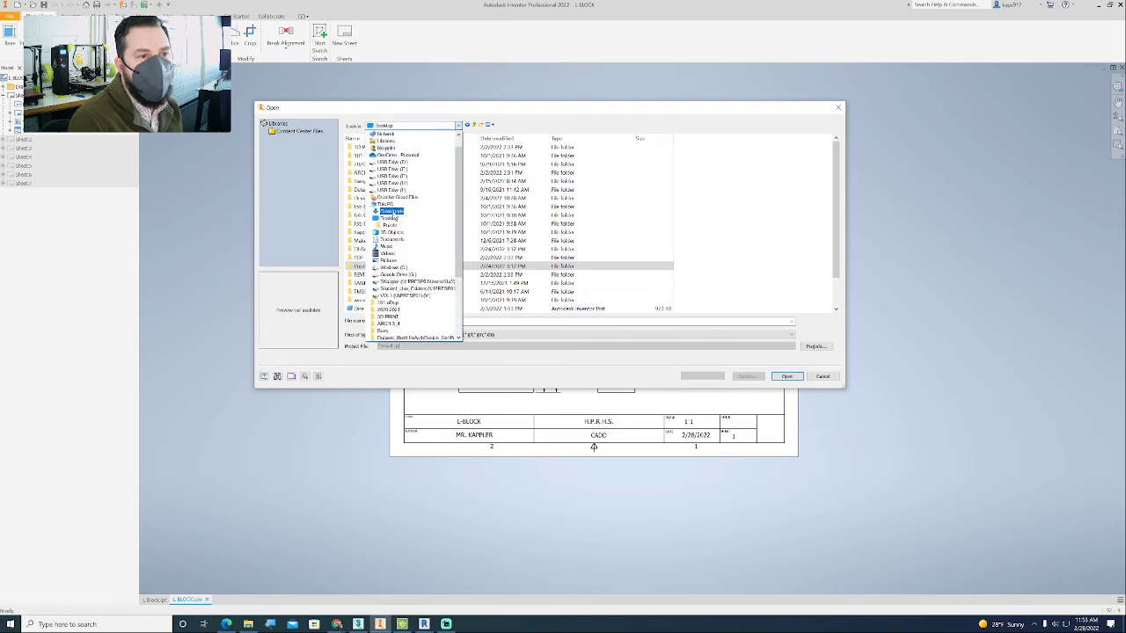
pyautogui.click(391, 212)
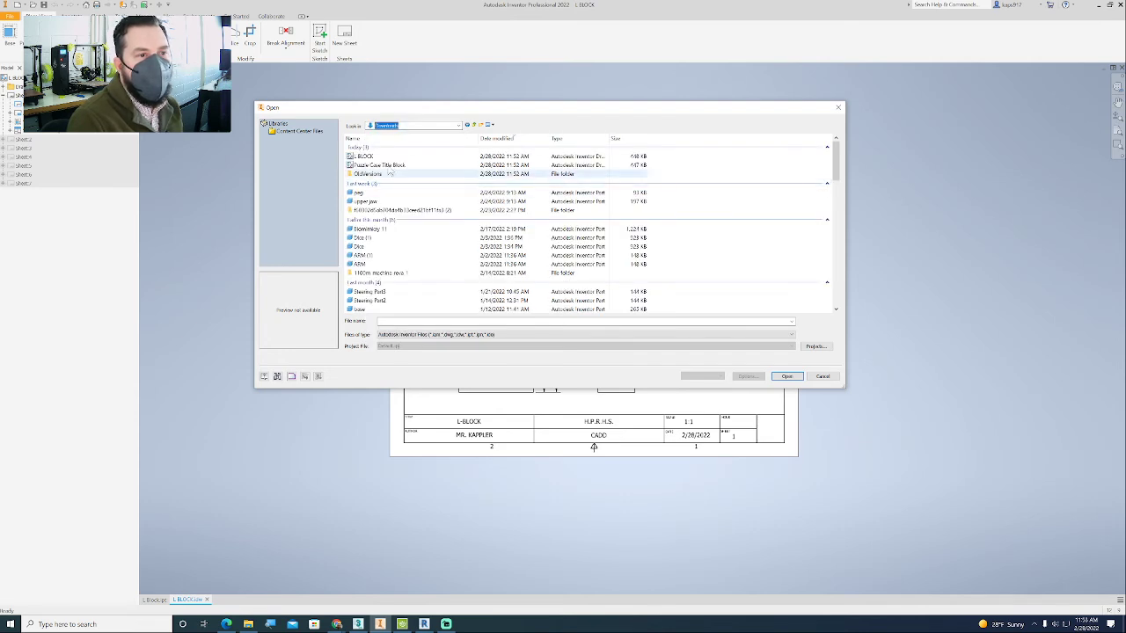
pyautogui.click(363, 157)
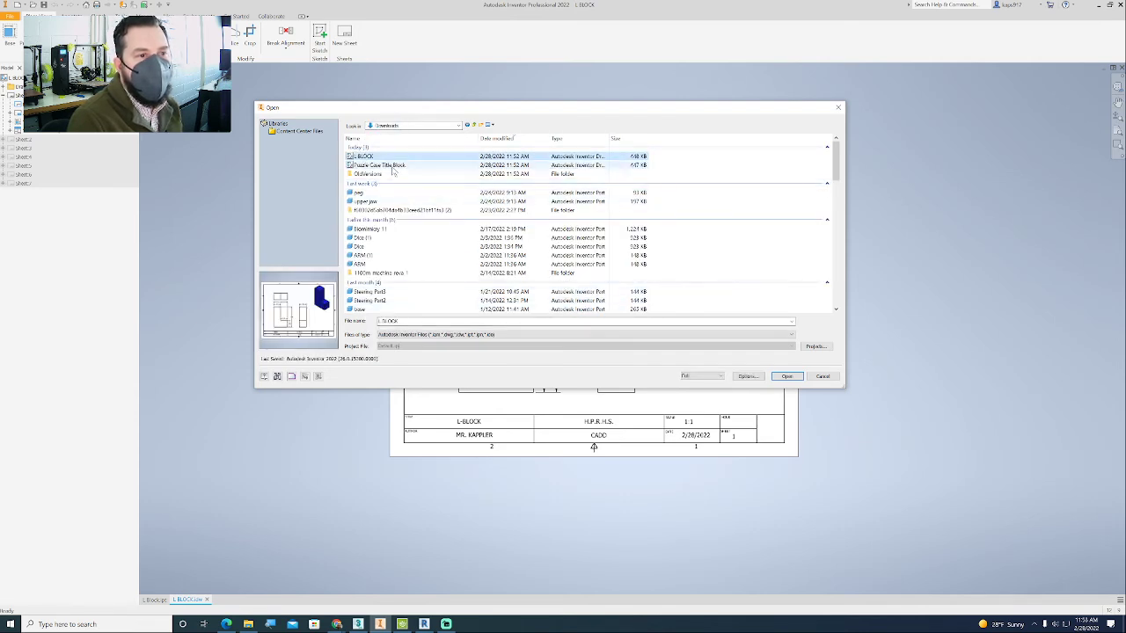
pyautogui.click(392, 165)
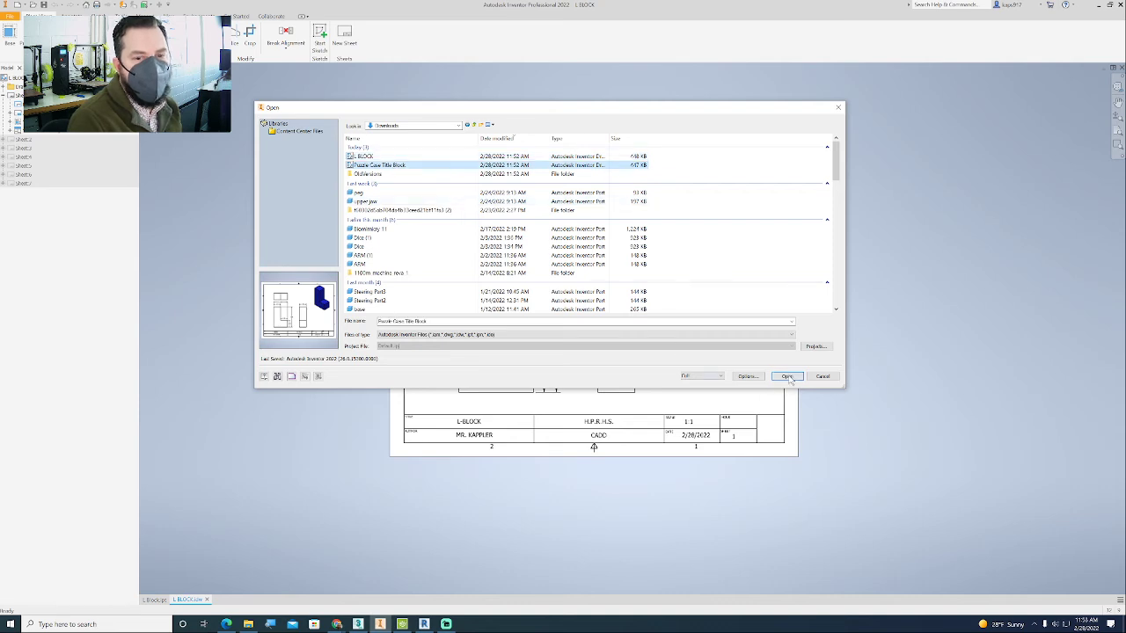
pyautogui.click(787, 376)
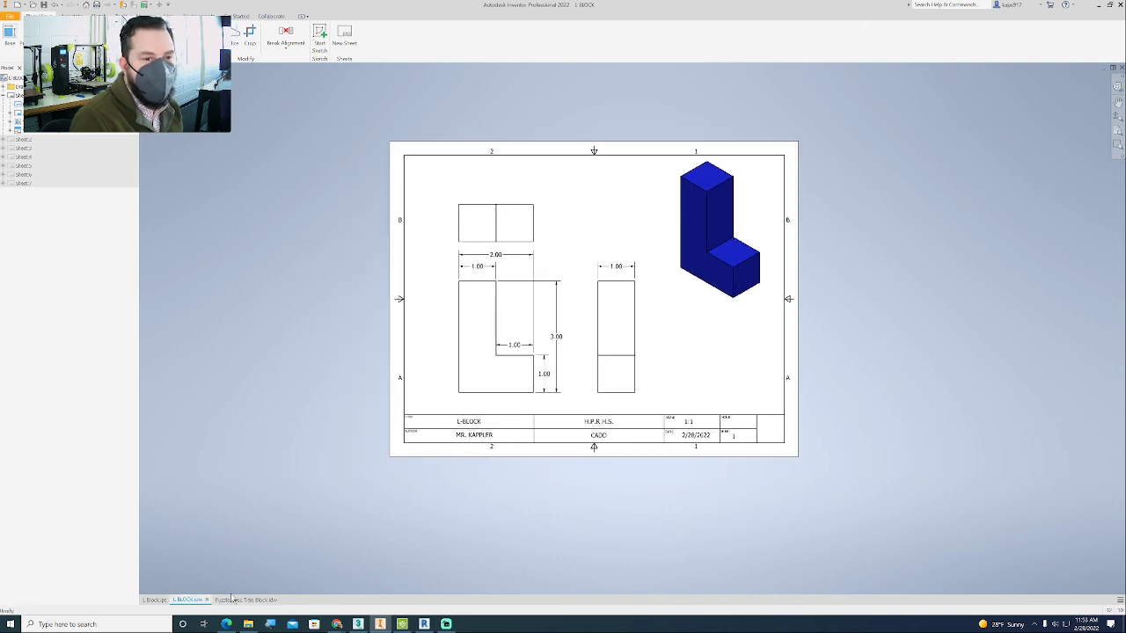
# Step: Delete all L-block views with their dependent views and dimensions from the Puzzle Case Title Block sheet, keeping the title block
pyautogui.moveTo(703, 378); pyautogui.dragTo(431, 196)
pyautogui.press('Delete')
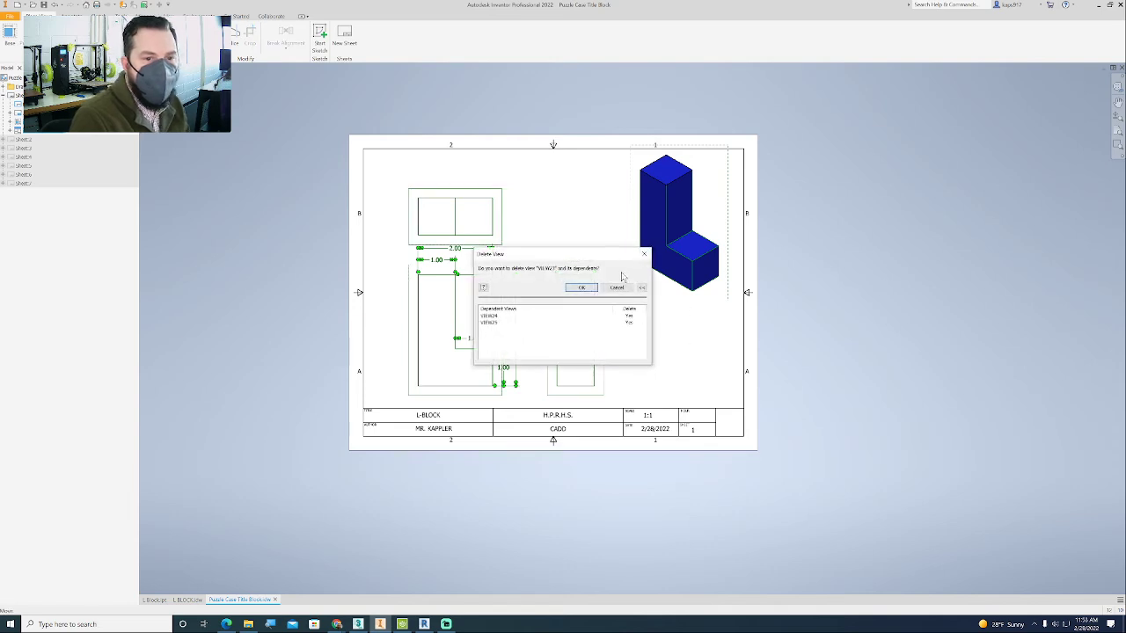
pyautogui.click(584, 288)
pyautogui.click(576, 332)
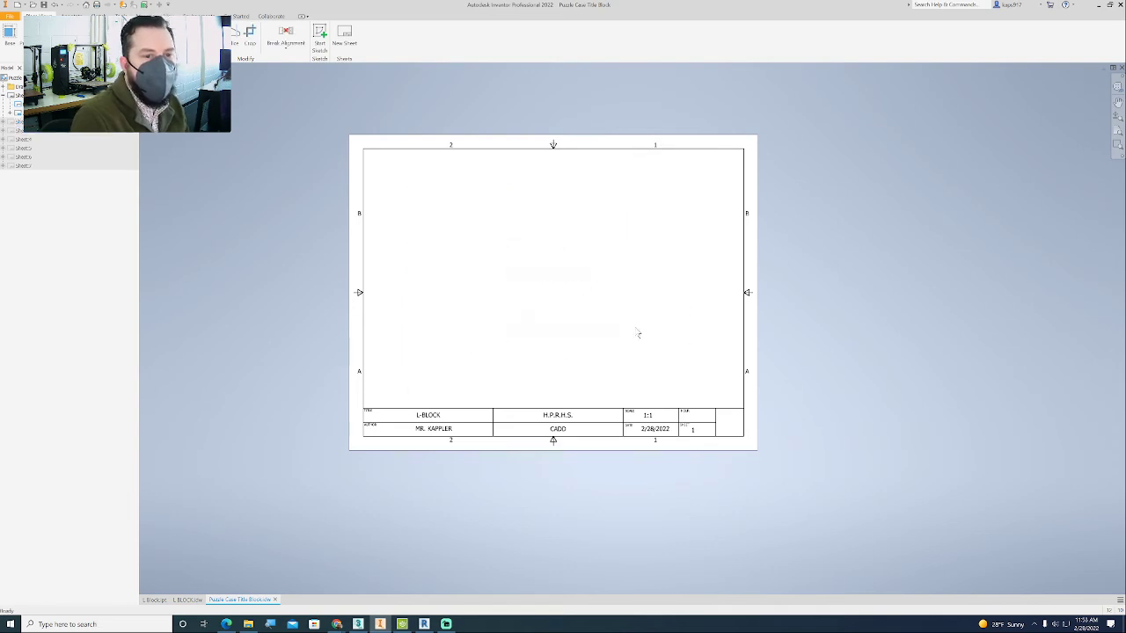
pyautogui.moveTo(628, 310); pyautogui.dragTo(608, 299, button='middle')
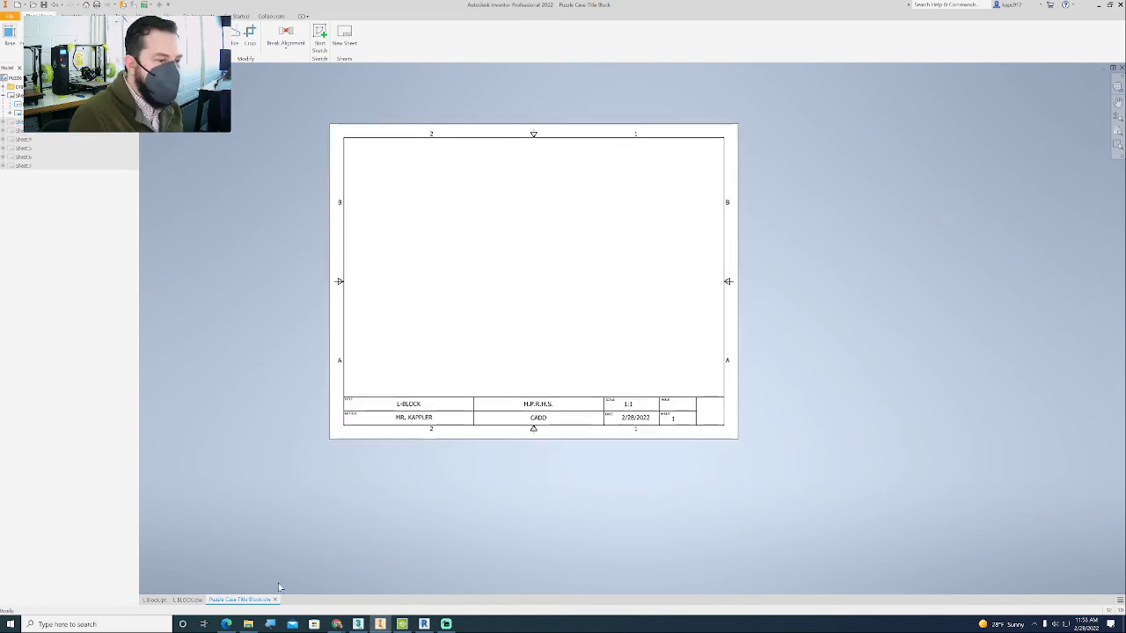
# Step: Start a base view on the cleared title block sheet using the Mosaic Puzzle Case part from the Desktop Puzzle folder
pyautogui.click(187, 600)
pyautogui.click(241, 600)
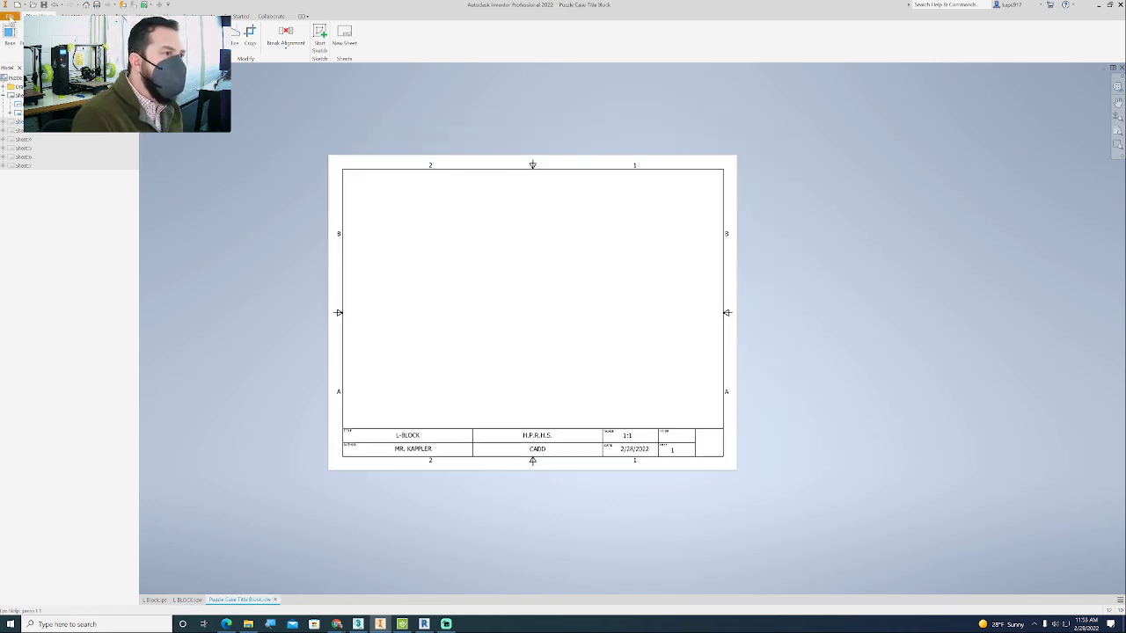
pyautogui.click(9, 15)
pyautogui.click(9, 16)
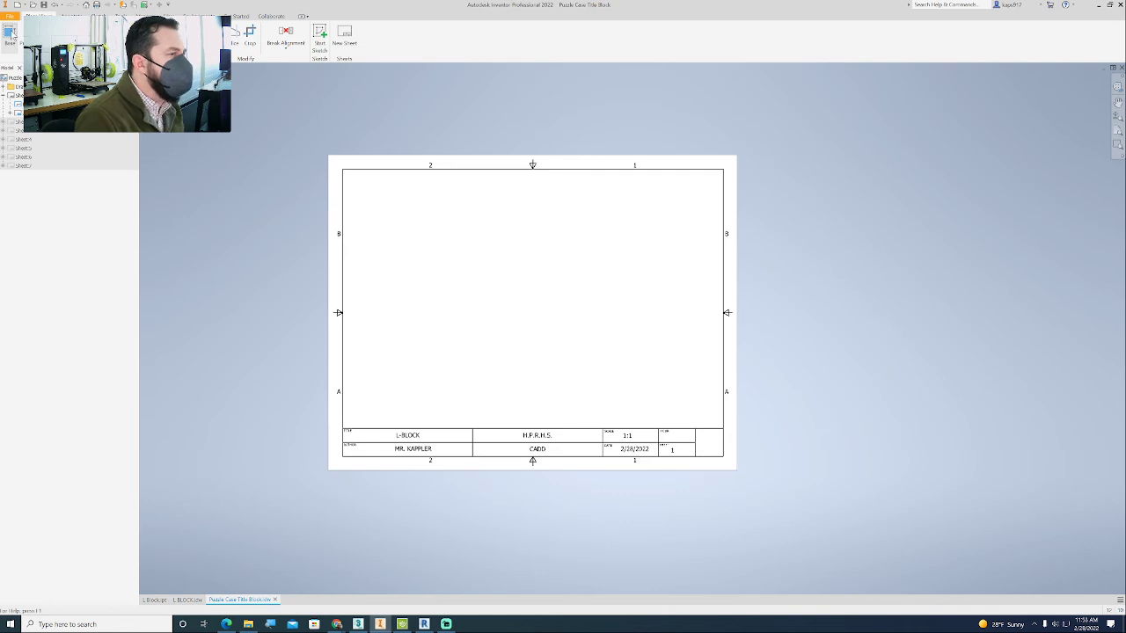
pyautogui.click(12, 35)
pyautogui.click(961, 161)
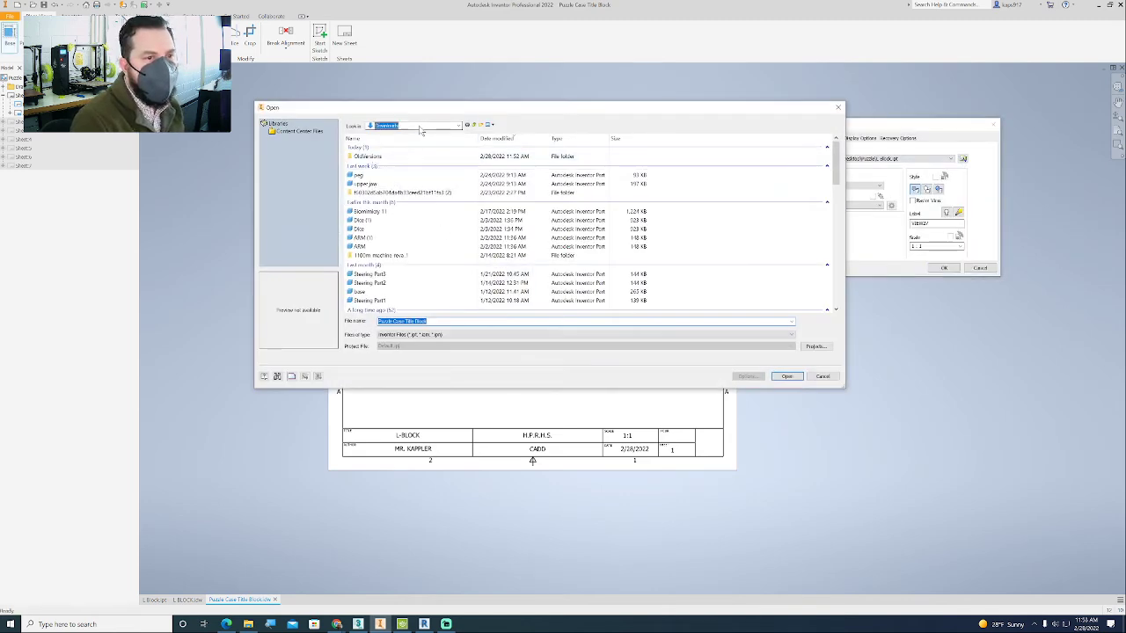
pyautogui.click(407, 126)
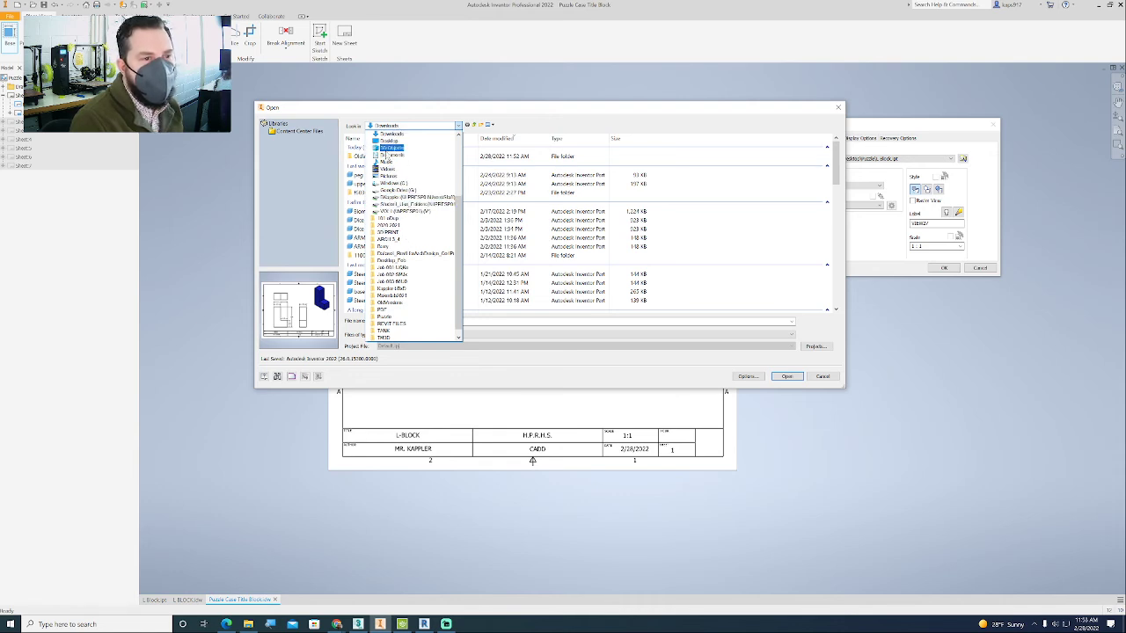
pyautogui.click(389, 141)
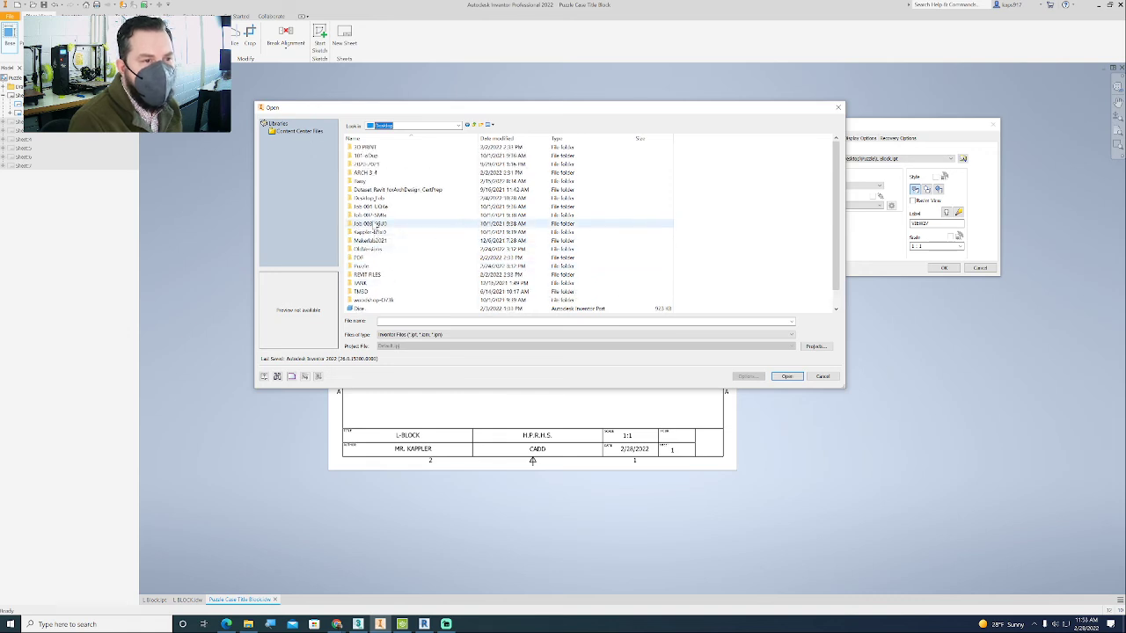
pyautogui.doubleClick(371, 266)
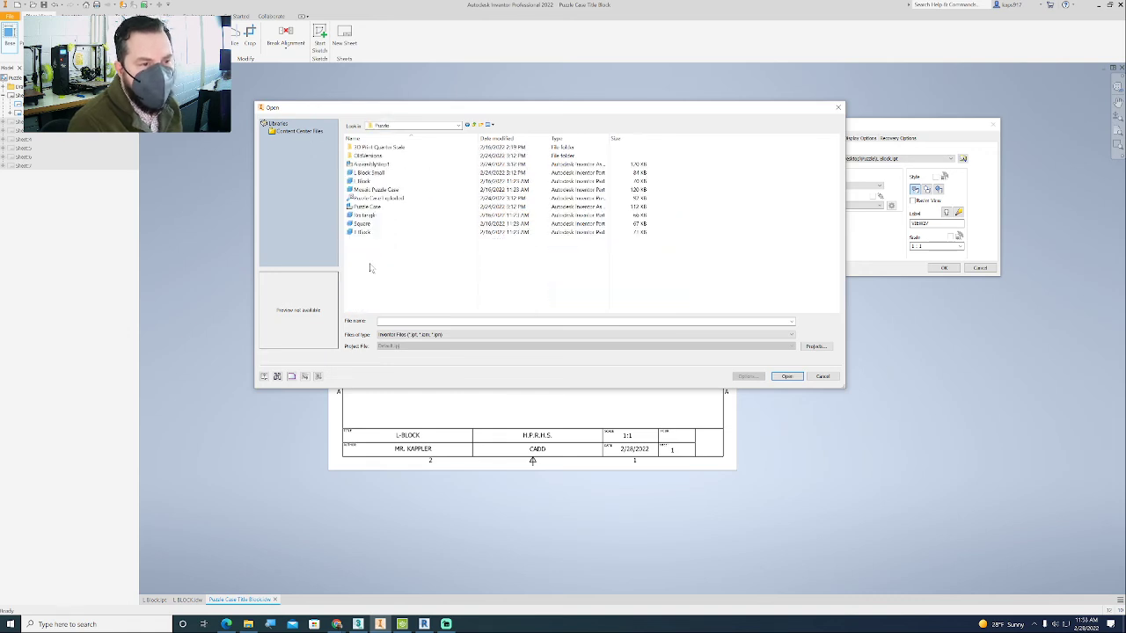
pyautogui.click(376, 189)
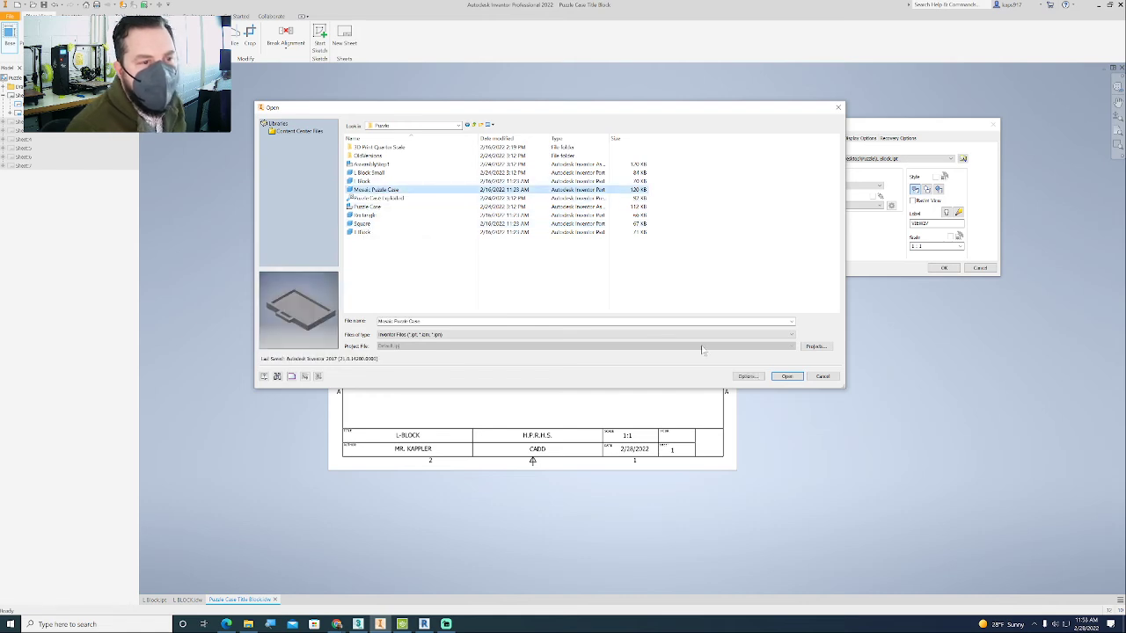
pyautogui.click(786, 376)
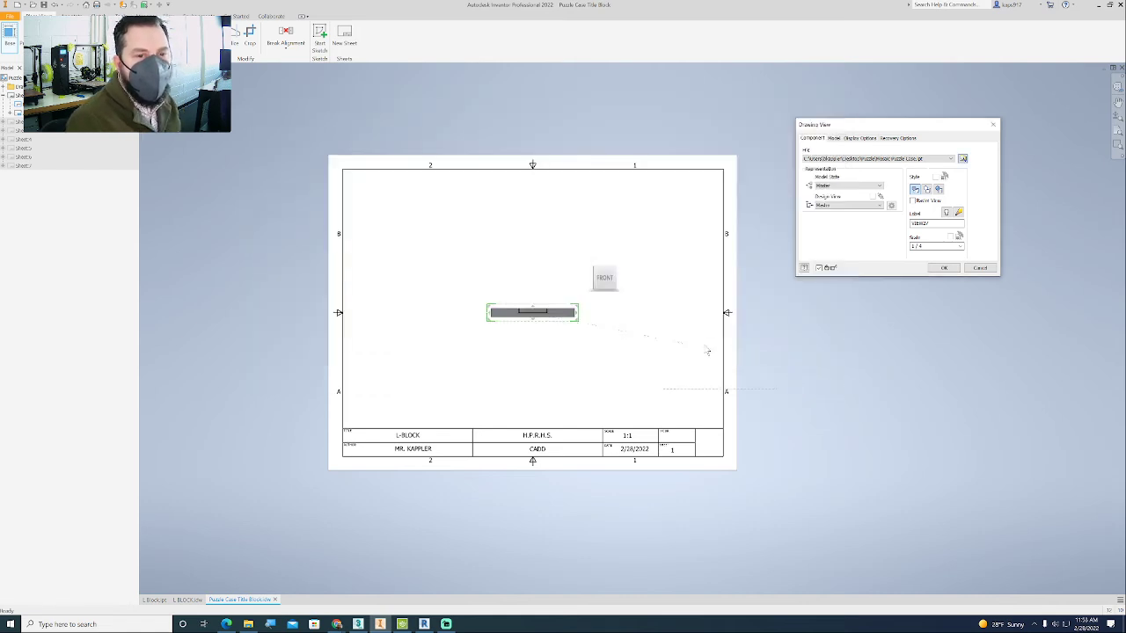
# Step: Orient the base view to the top face of the case, turned 180 degrees so the handle points up
pyautogui.click(604, 264)
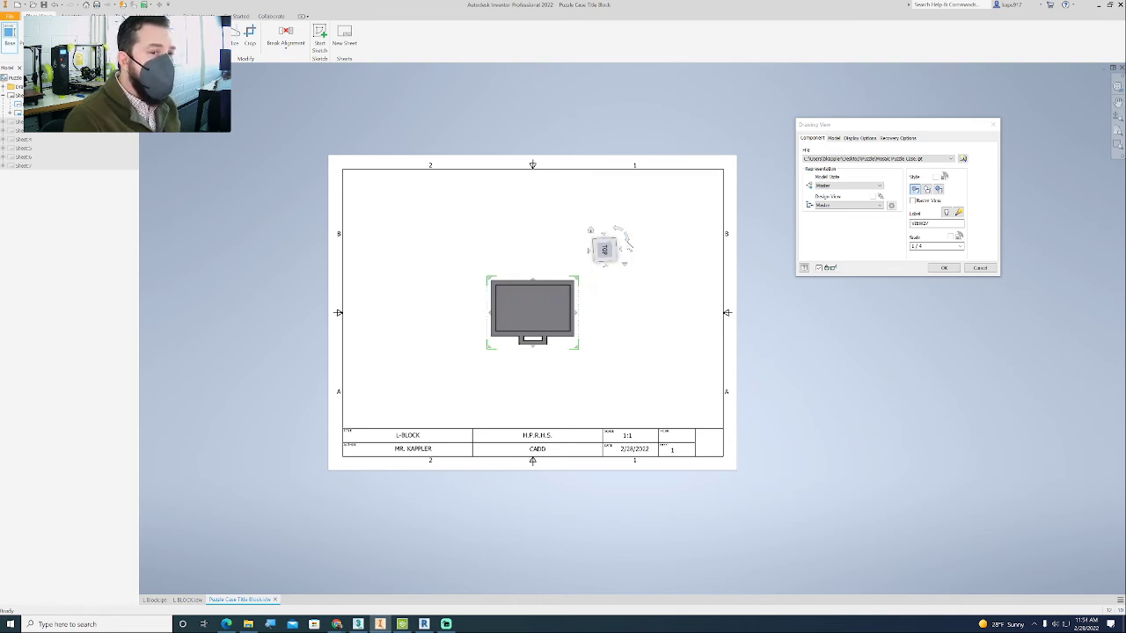
pyautogui.click(627, 241)
pyautogui.click(627, 241)
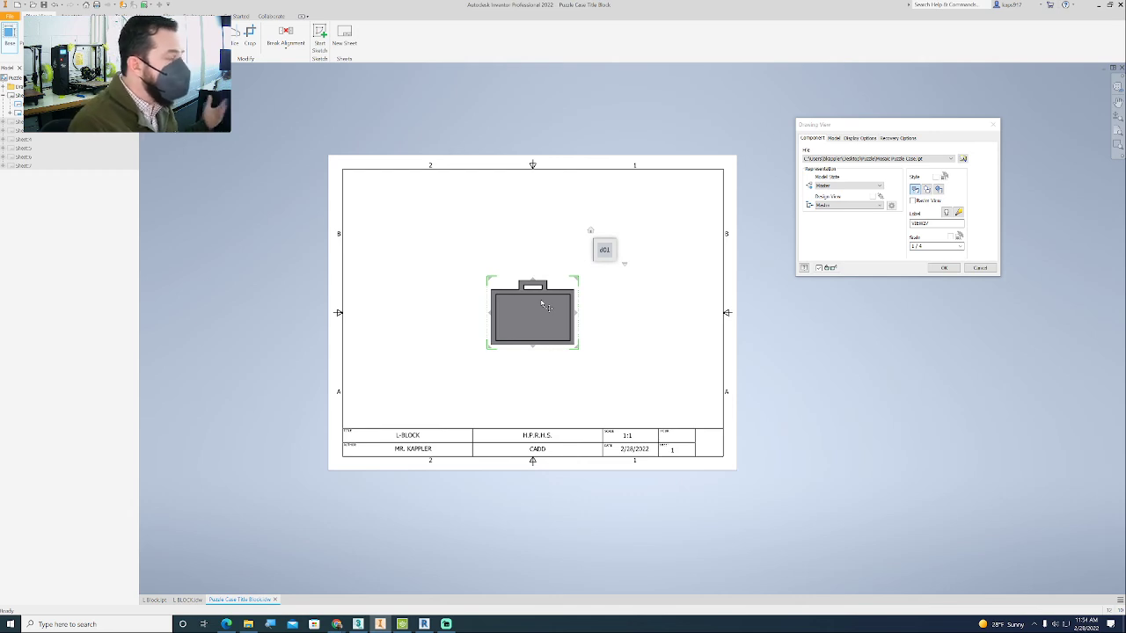
pyautogui.click(607, 264)
pyautogui.click(606, 235)
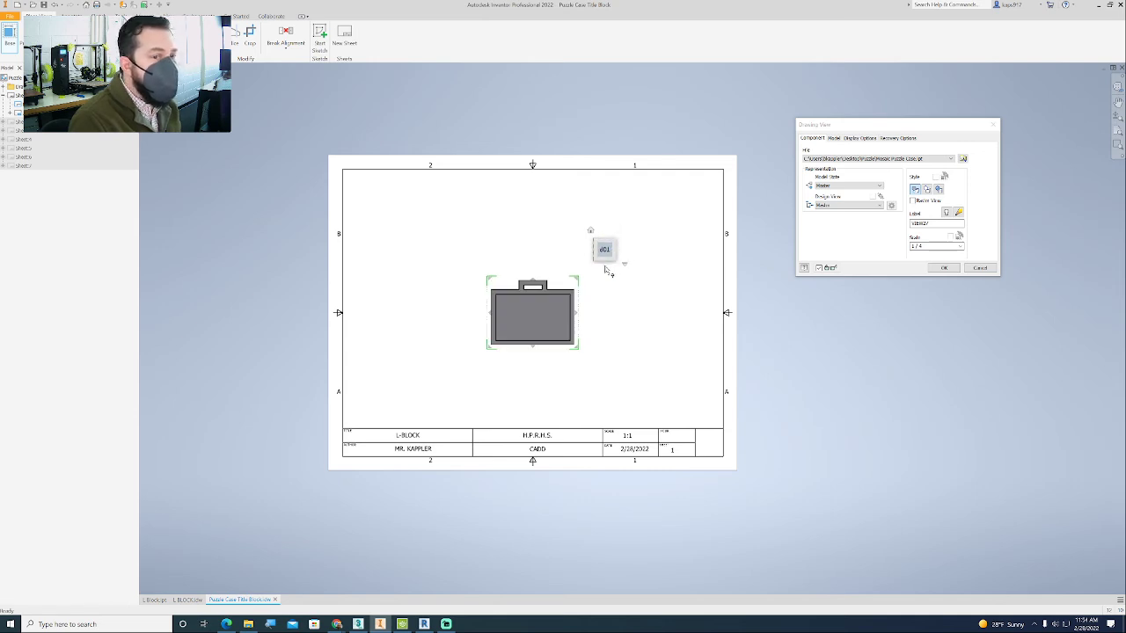
pyautogui.click(608, 265)
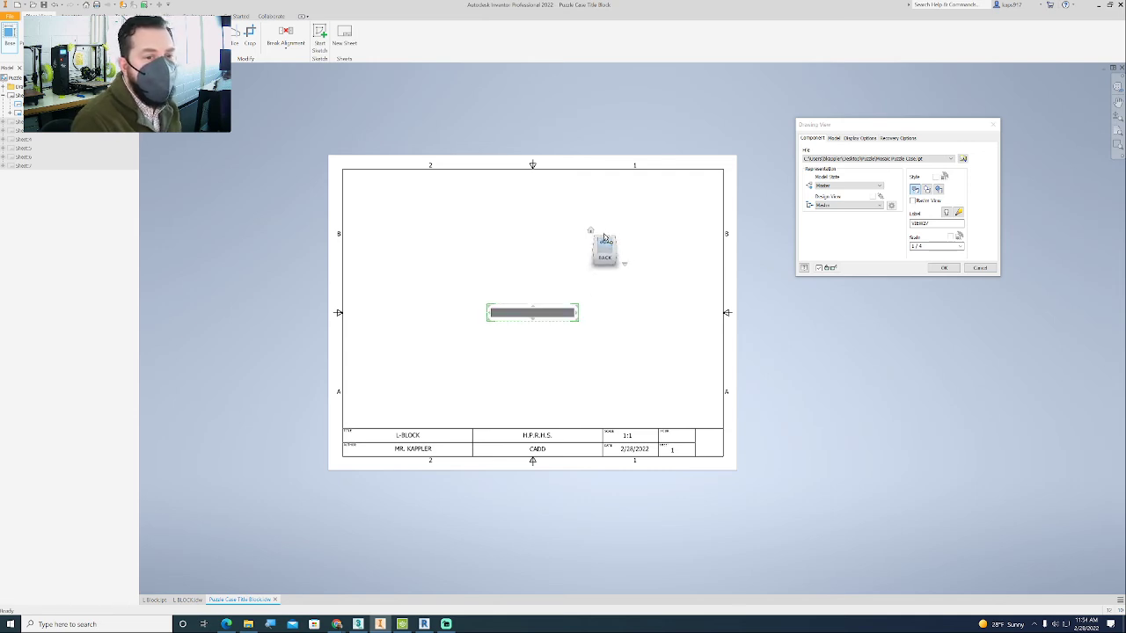
pyautogui.click(605, 234)
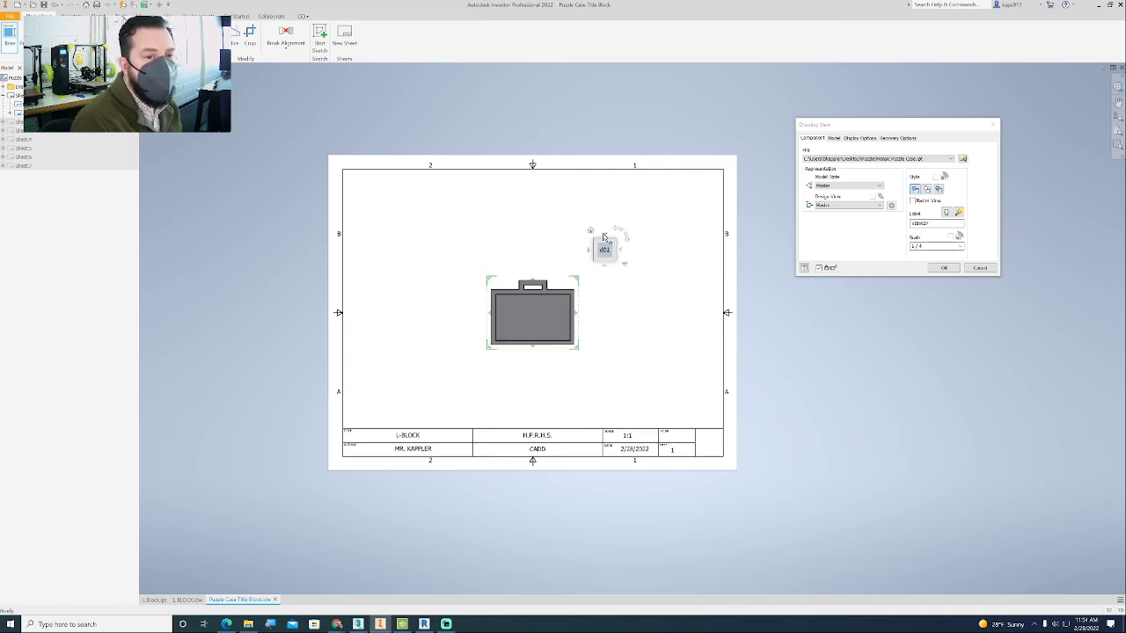
# Step: Create the base view at 1/4 scale after trying 1:1 and 1/2, and move it to the sheet's lower-left area
pyautogui.click(960, 247)
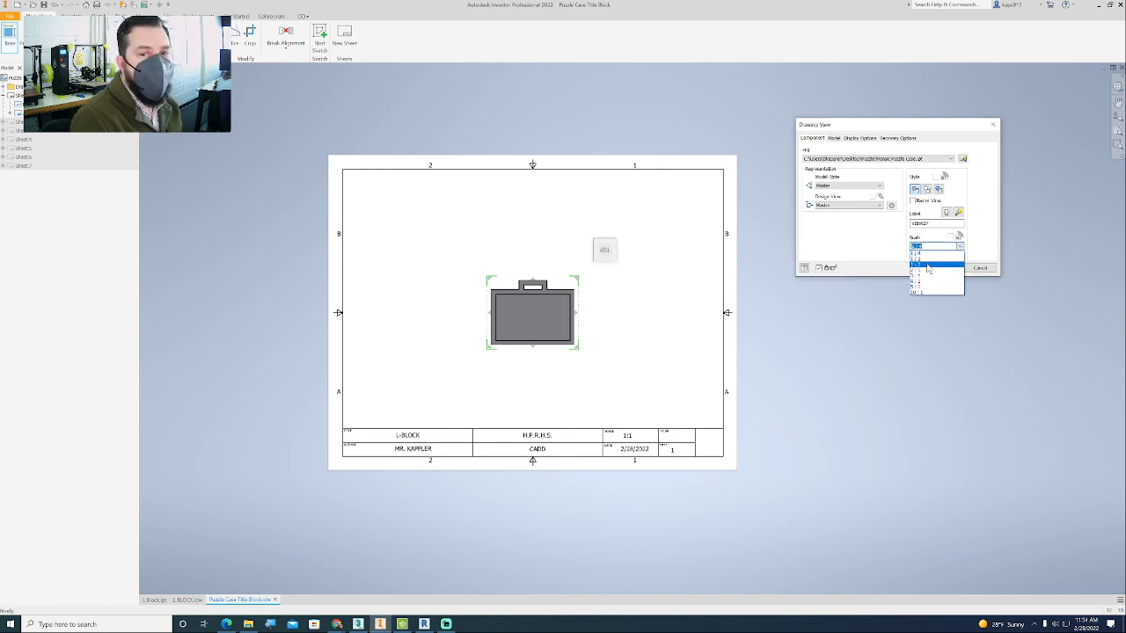
pyautogui.click(928, 265)
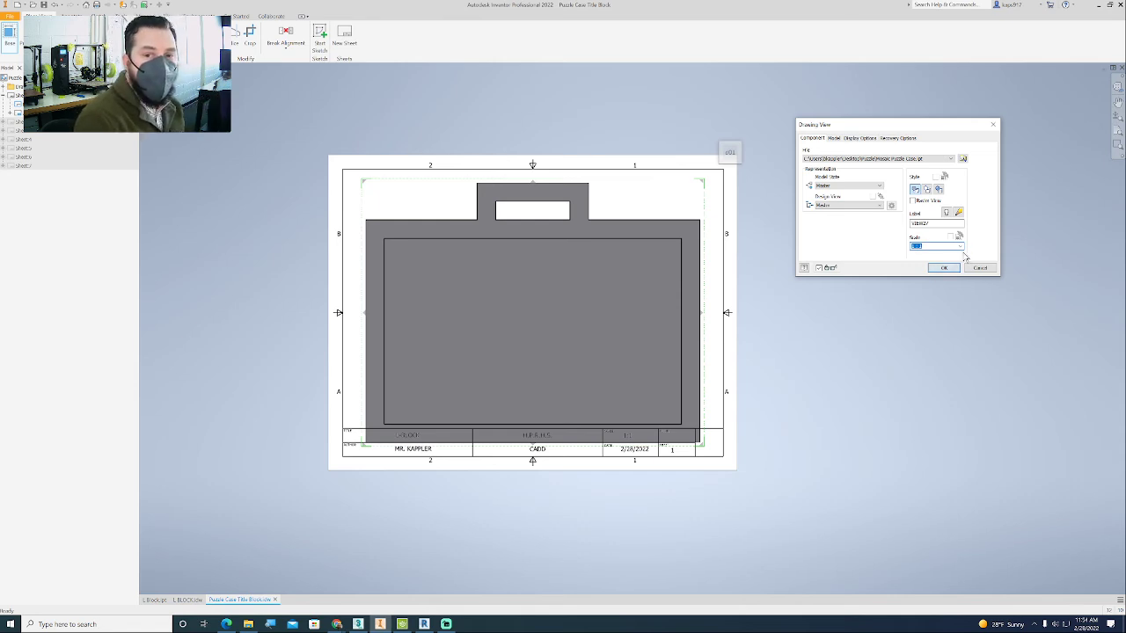
pyautogui.click(960, 247)
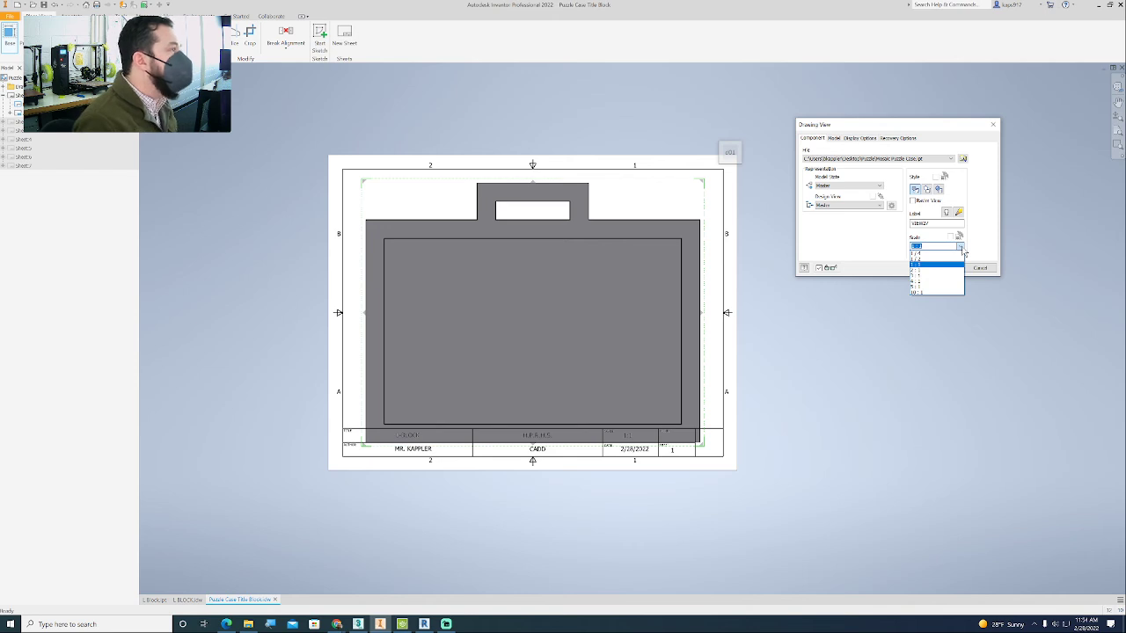
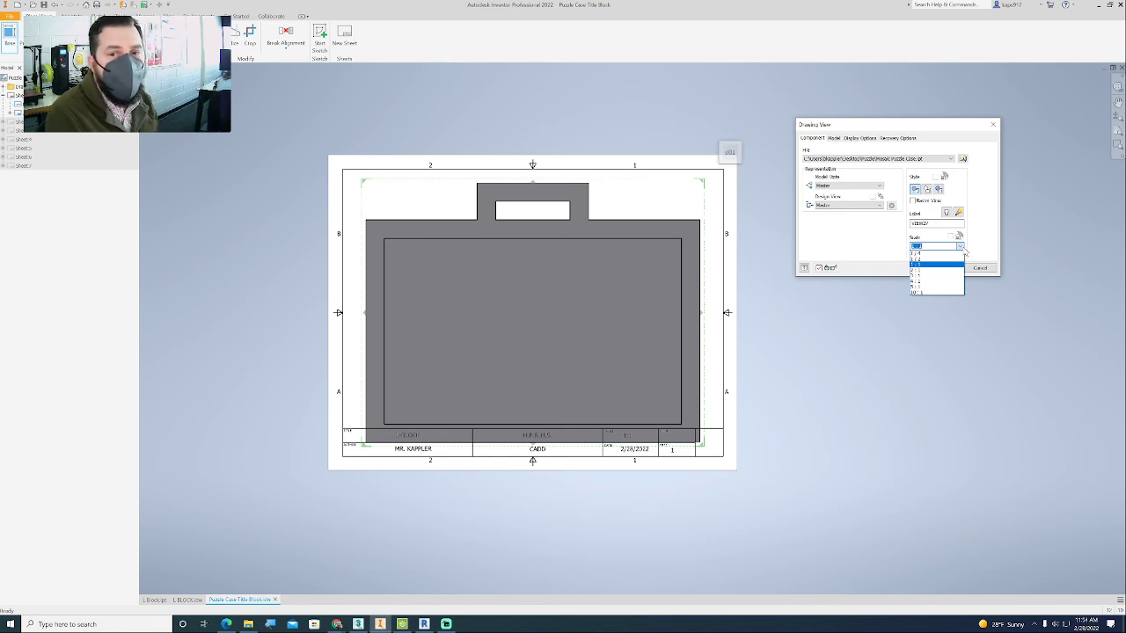
pyautogui.click(920, 260)
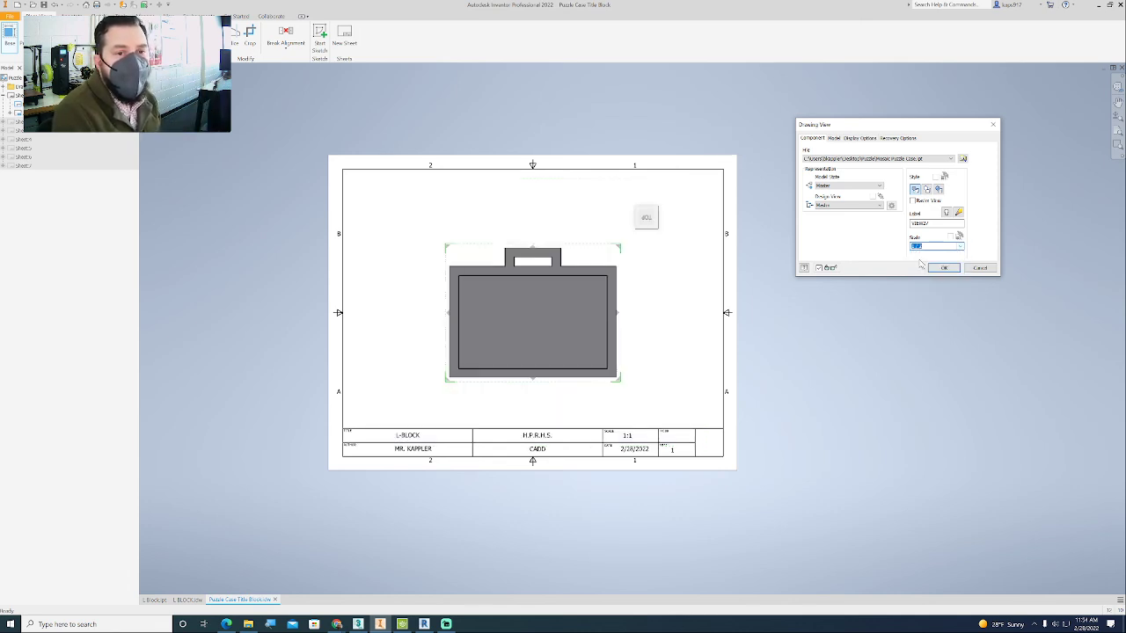
pyautogui.click(959, 247)
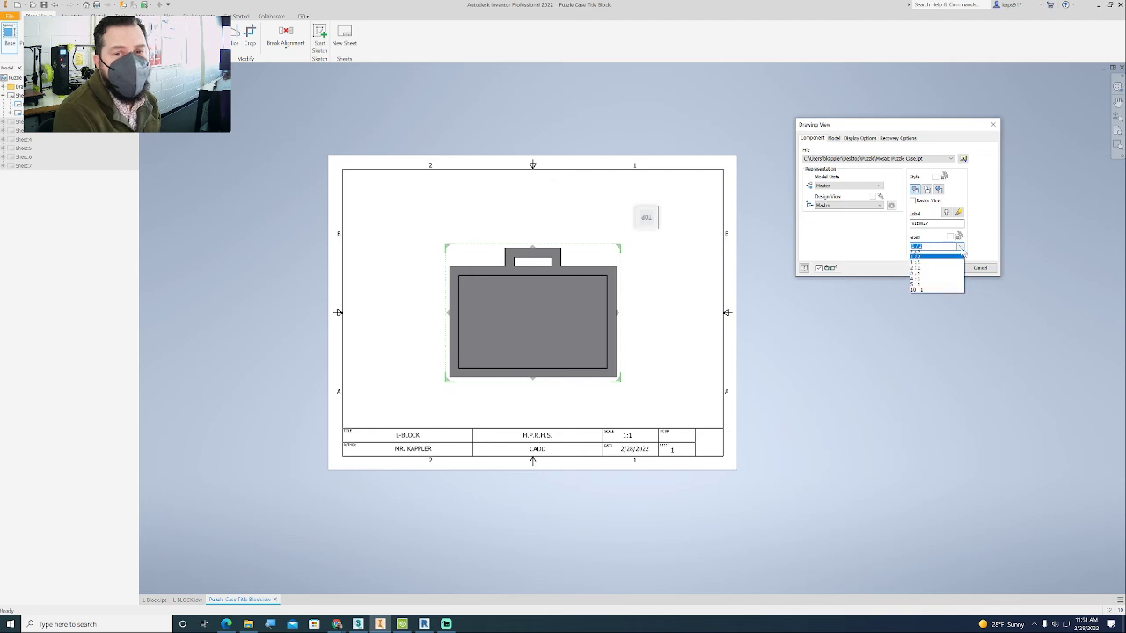
pyautogui.click(920, 260)
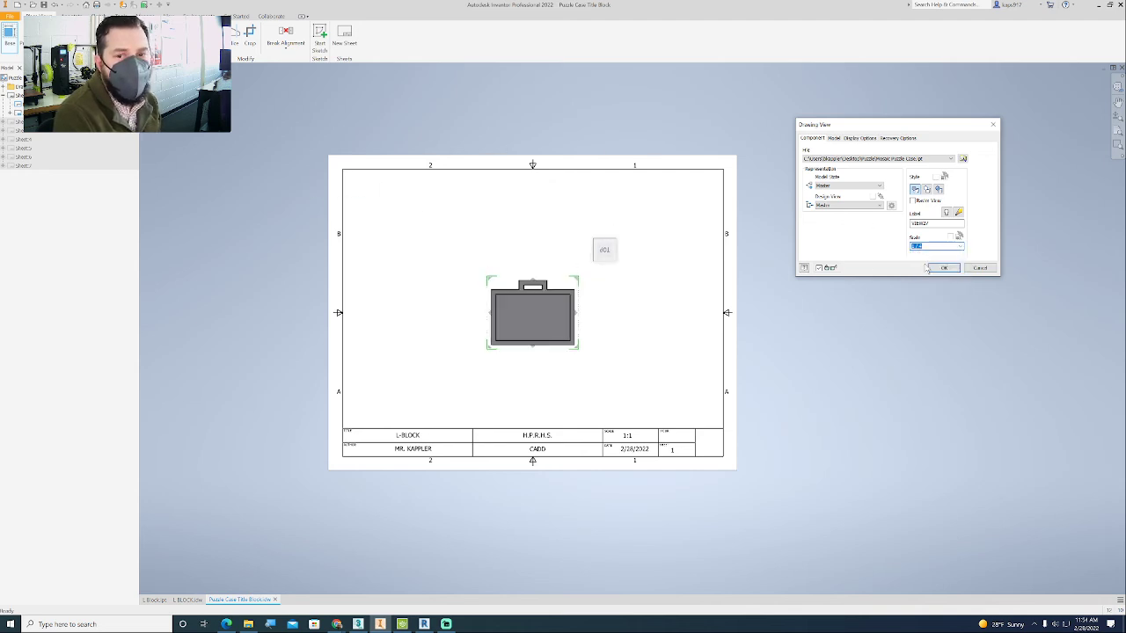
pyautogui.click(941, 268)
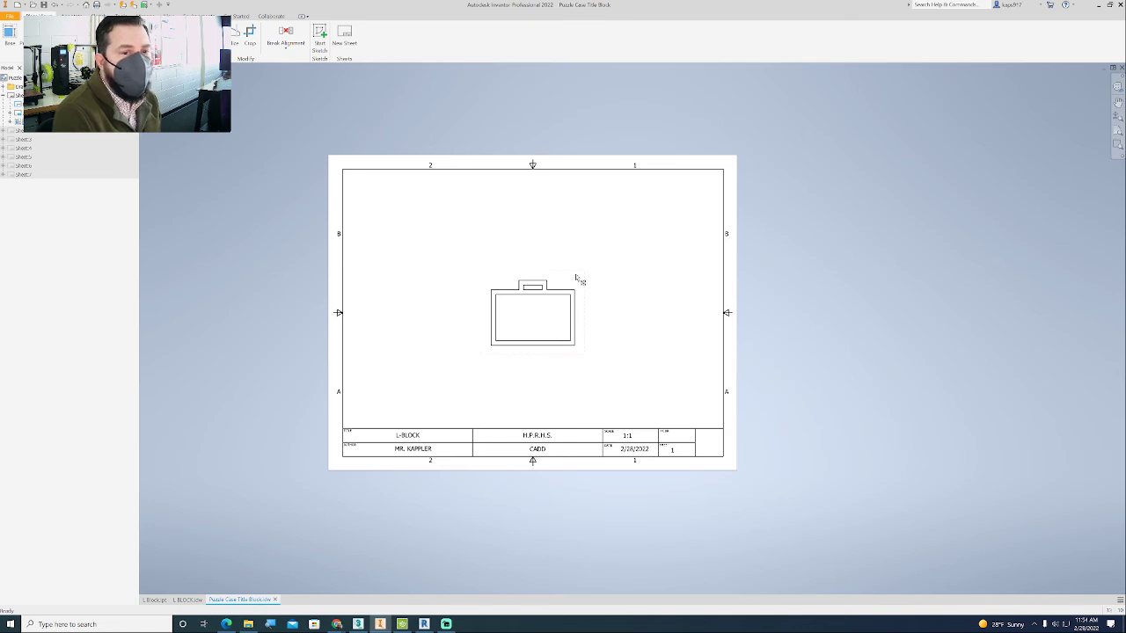
pyautogui.moveTo(576, 280)
pyautogui.mouseDown()
pyautogui.moveTo(488, 289)
pyautogui.moveTo(477, 307)
pyautogui.mouseUp()
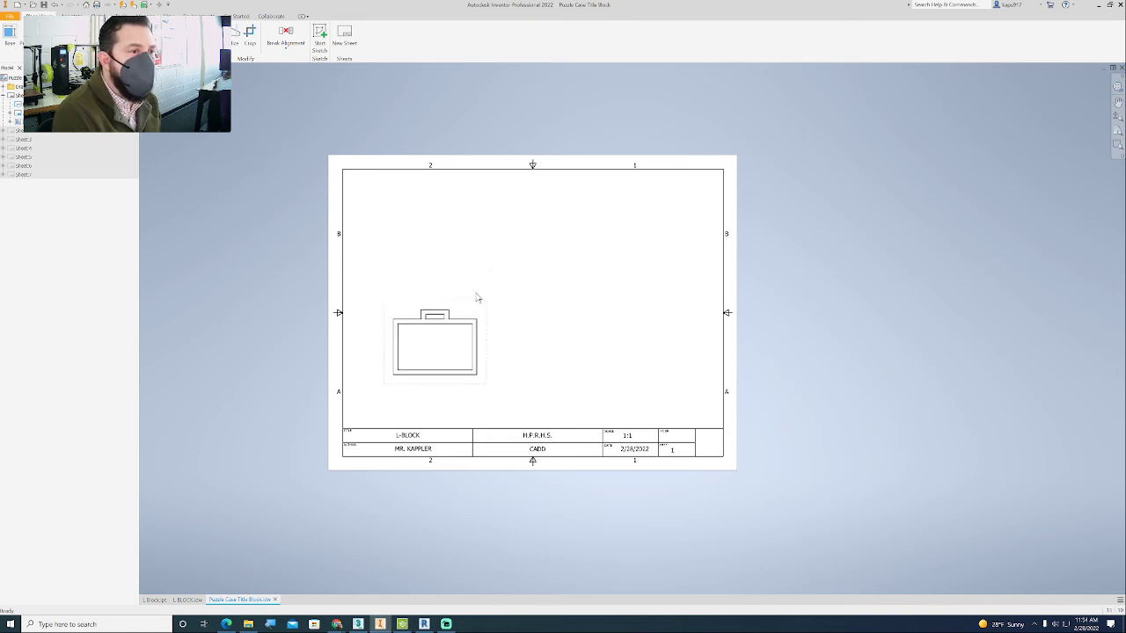
# Step: Project views above and beside the base view plus an isometric, and shift the base and side views toward the right
pyautogui.click(31, 37)
pyautogui.click(438, 256)
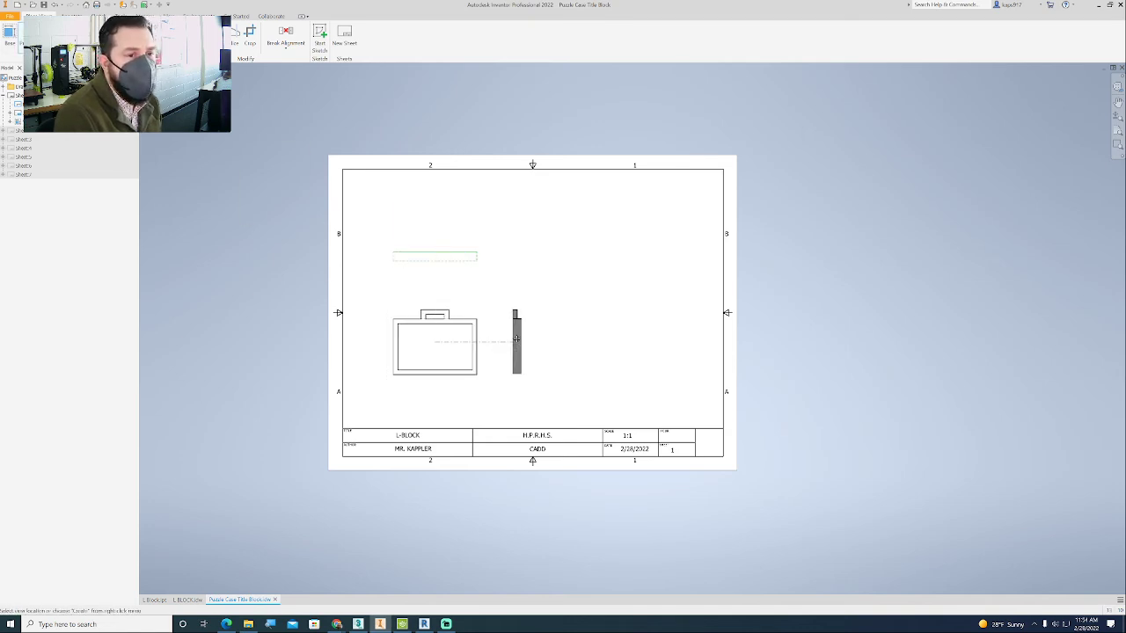
pyautogui.click(542, 341)
pyautogui.click(617, 244)
pyautogui.rightClick(679, 251)
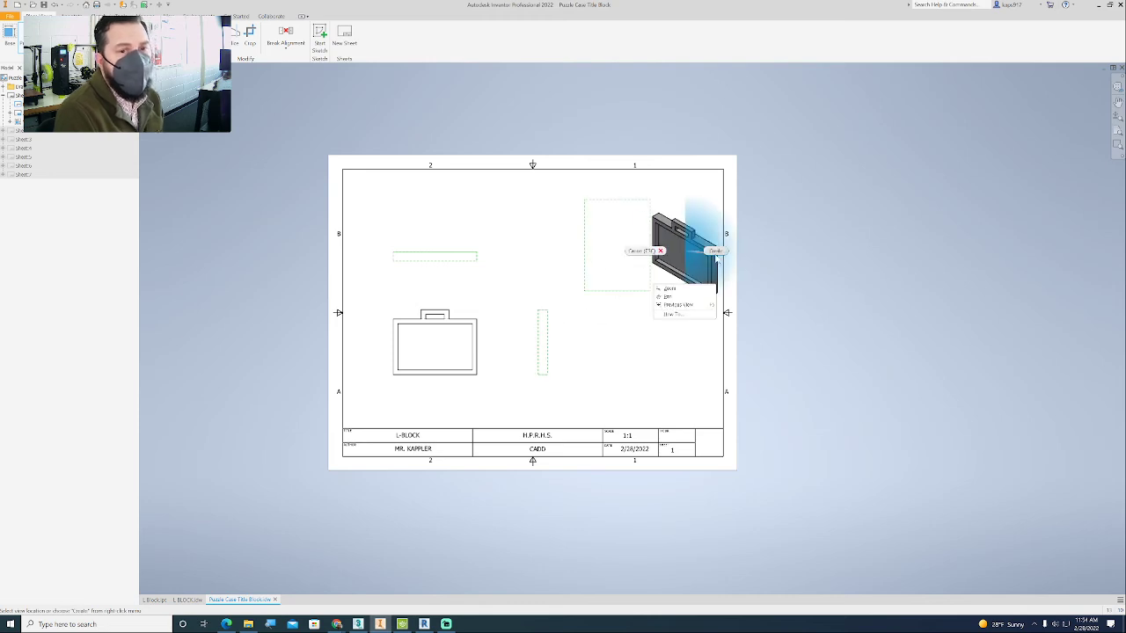
pyautogui.click(714, 252)
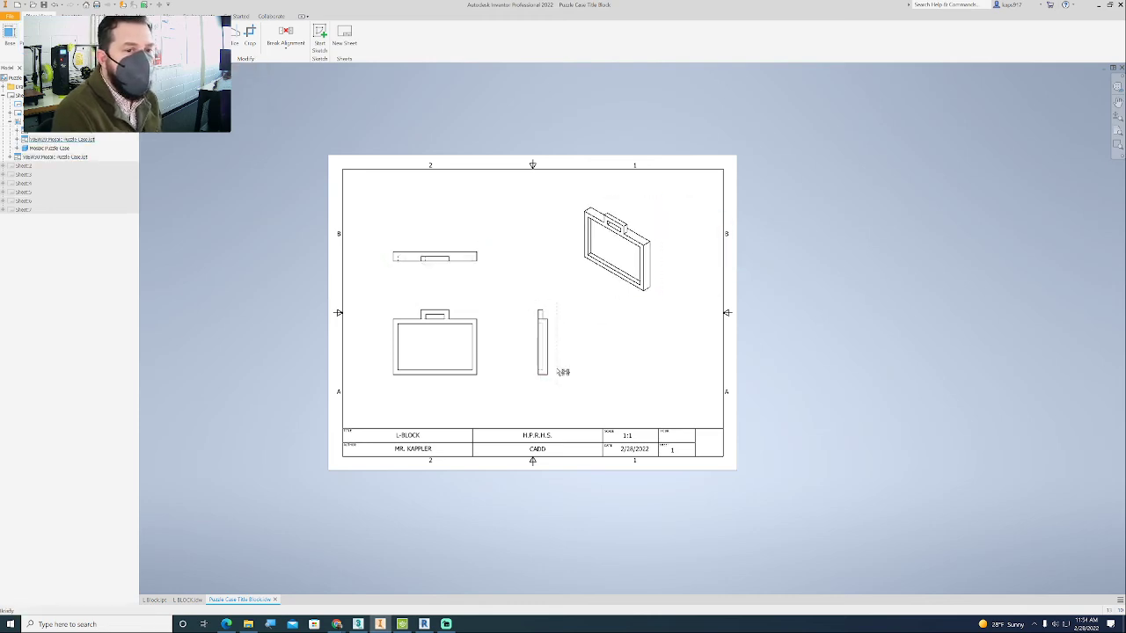
pyautogui.moveTo(567, 363); pyautogui.dragTo(600, 368)
pyautogui.moveTo(474, 386); pyautogui.dragTo(500, 398)
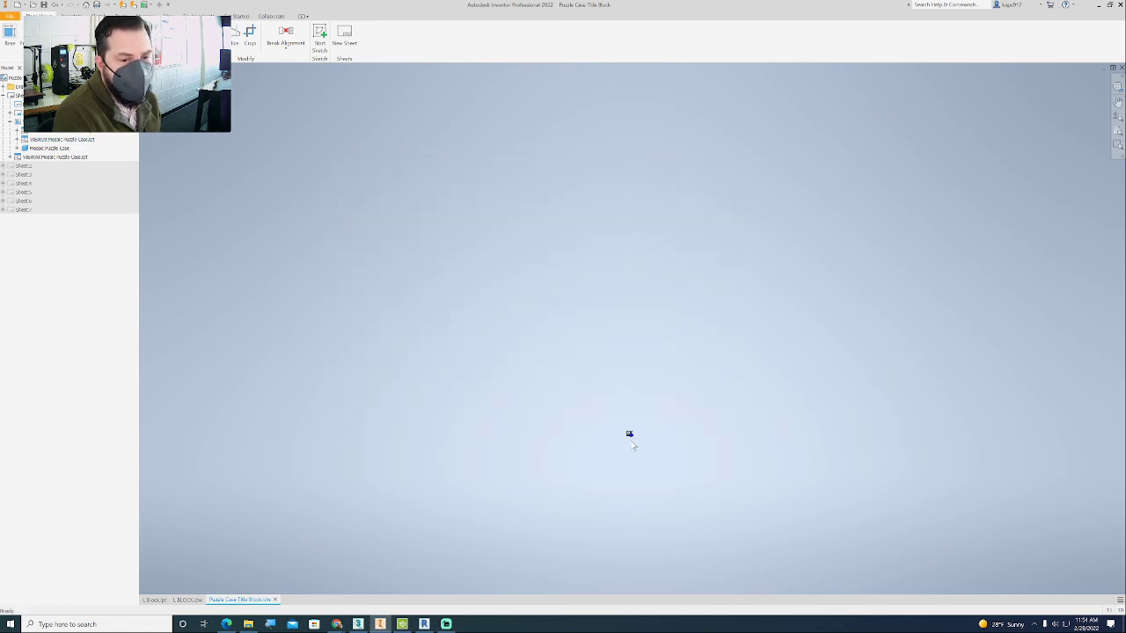
# Step: Check the title block's scale entry and the scale set in the base view's properties
pyautogui.scroll(5, 628, 435)
pyautogui.moveTo(305, 249); pyautogui.dragTo(431, 284, button='middle')
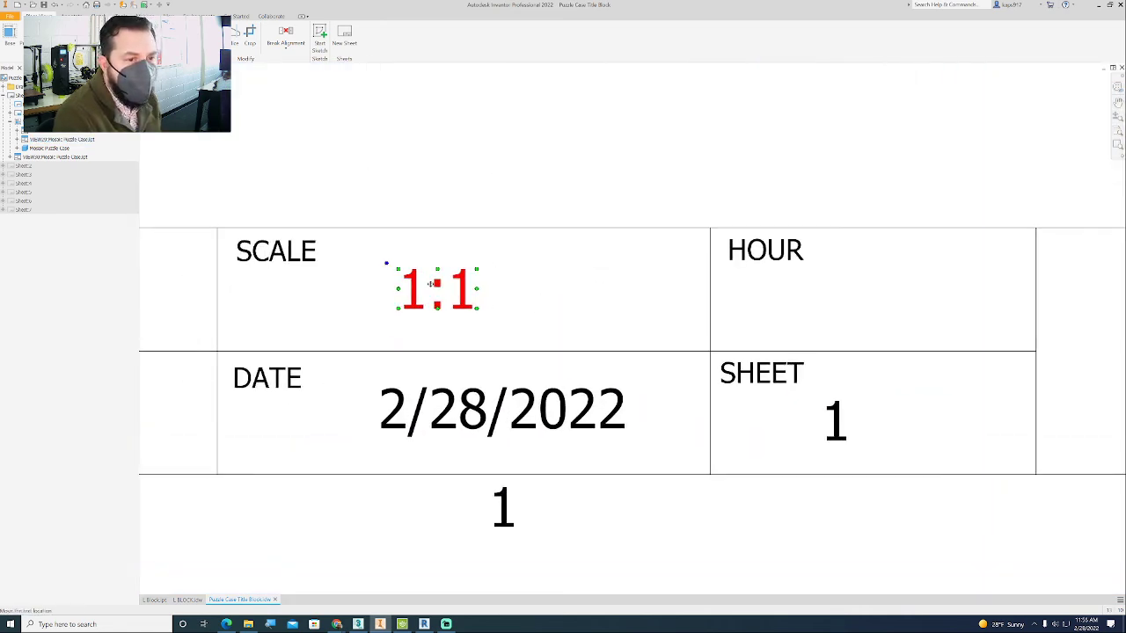
pyautogui.scroll(-5, 538, 266)
pyautogui.moveTo(534, 251); pyautogui.dragTo(560, 270, button='middle')
pyautogui.scroll(3, 436, 262)
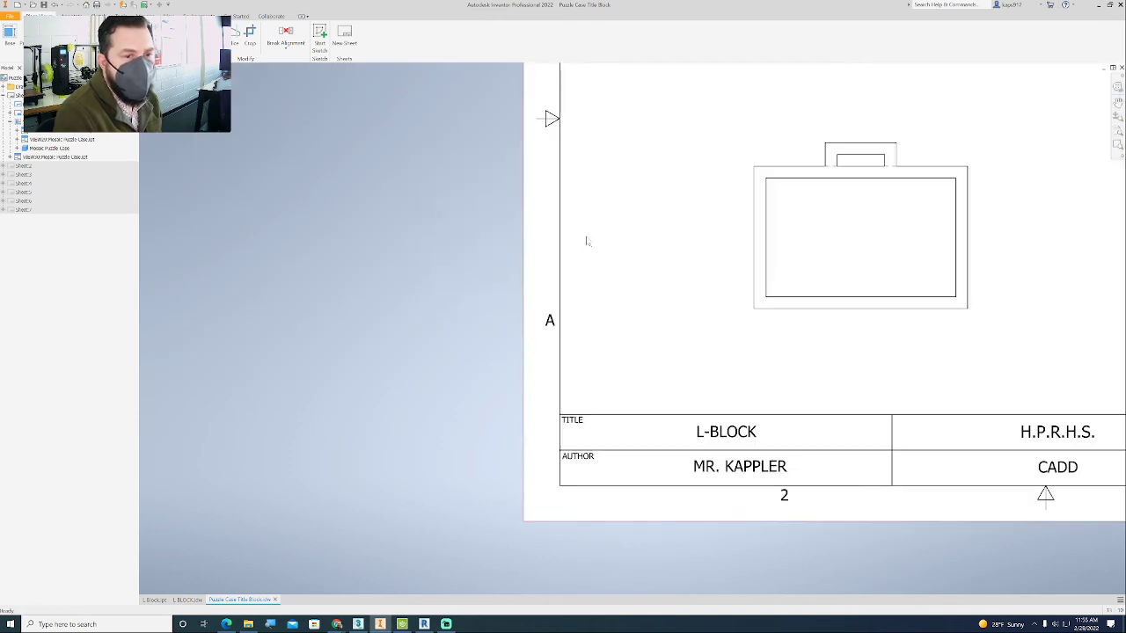
pyautogui.moveTo(694, 235); pyautogui.dragTo(559, 242, button='middle')
pyautogui.moveTo(651, 226); pyautogui.dragTo(590, 219, button='middle')
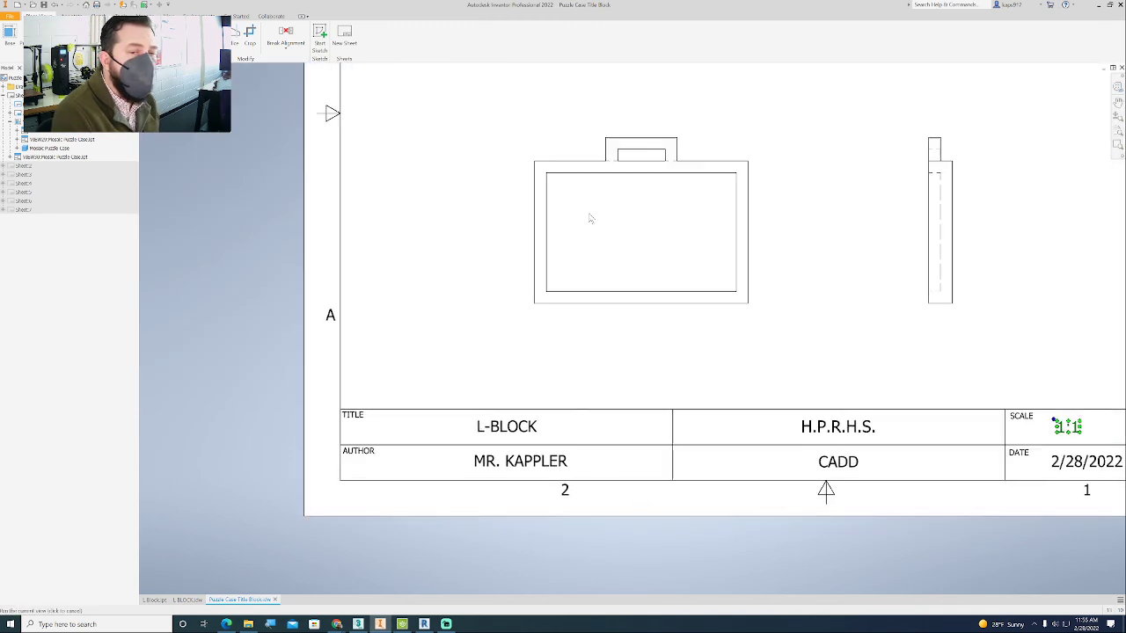
pyautogui.rightClick(578, 140)
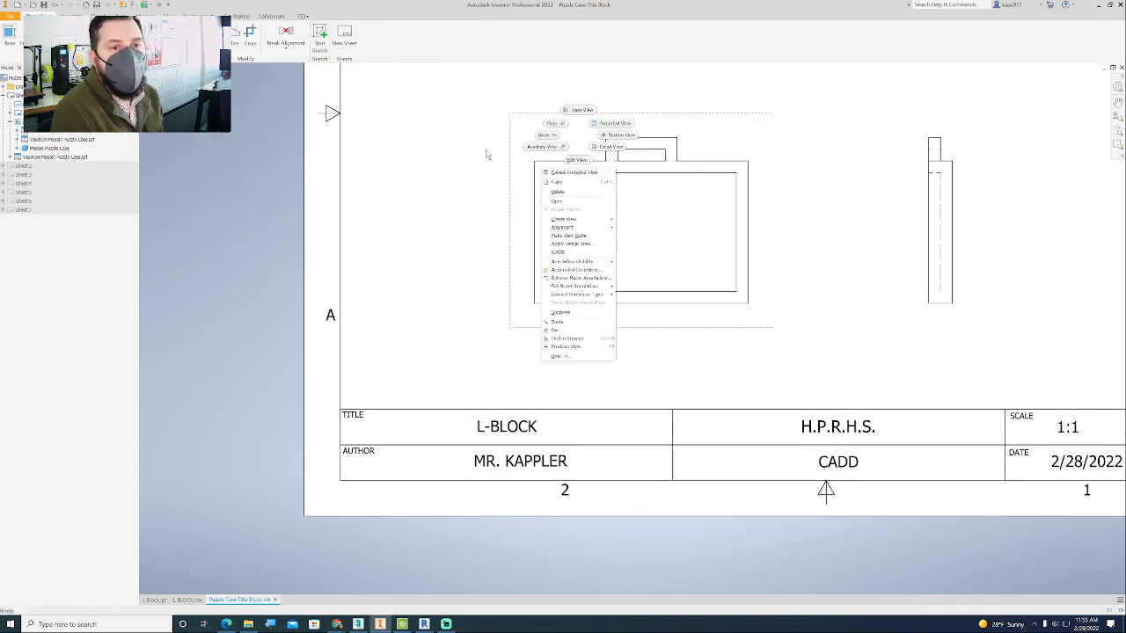
pyautogui.press('Escape')
pyautogui.doubleClick(541, 116)
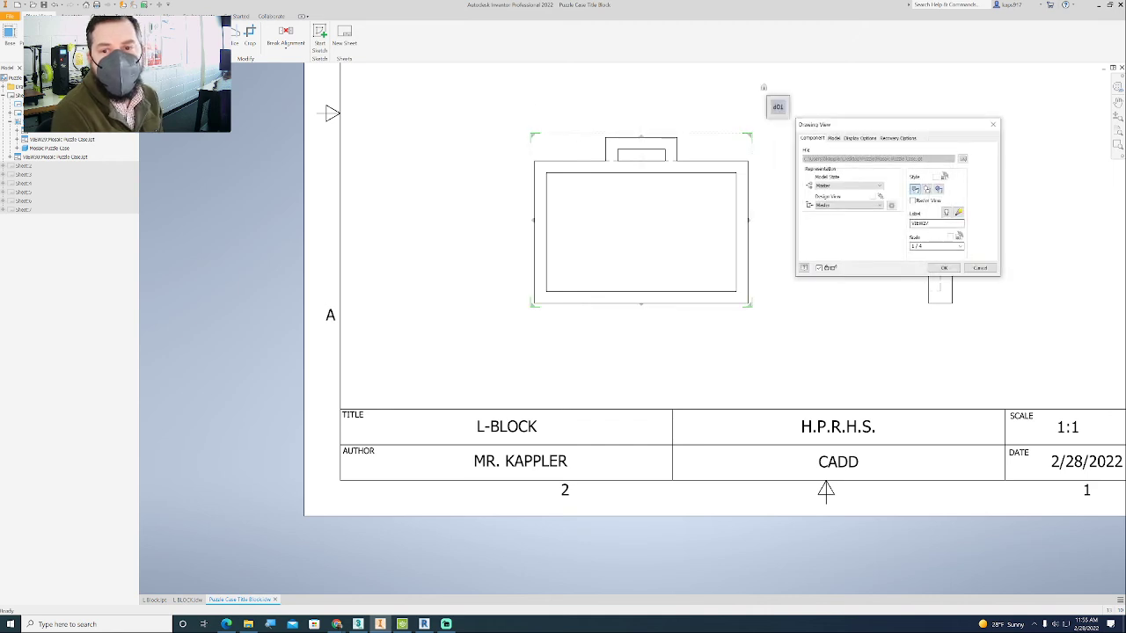
pyautogui.click(944, 268)
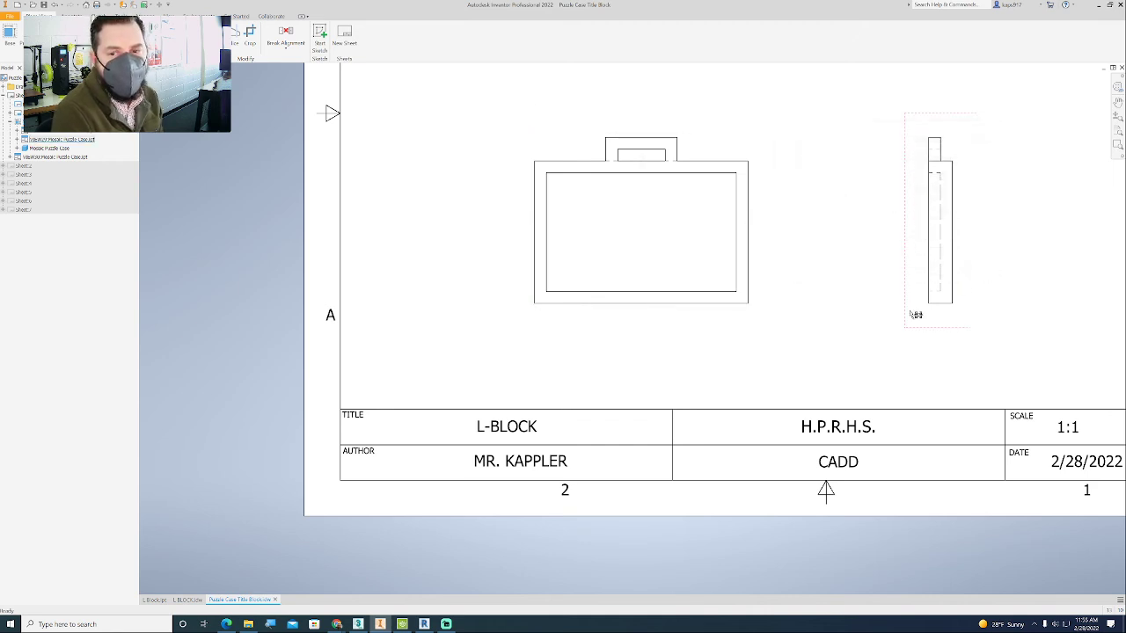
# Step: Set the title block's scale entry to 1/4:1 on the case sheet
pyautogui.moveTo(915, 314); pyautogui.dragTo(553, 253, button='middle')
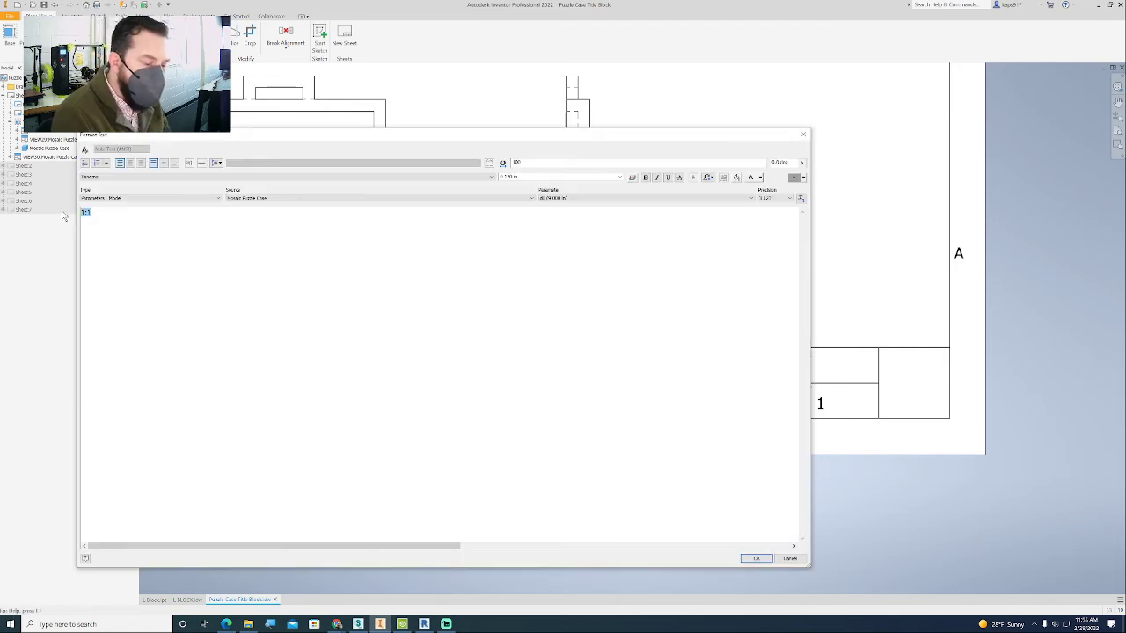
pyautogui.write('1/4:')
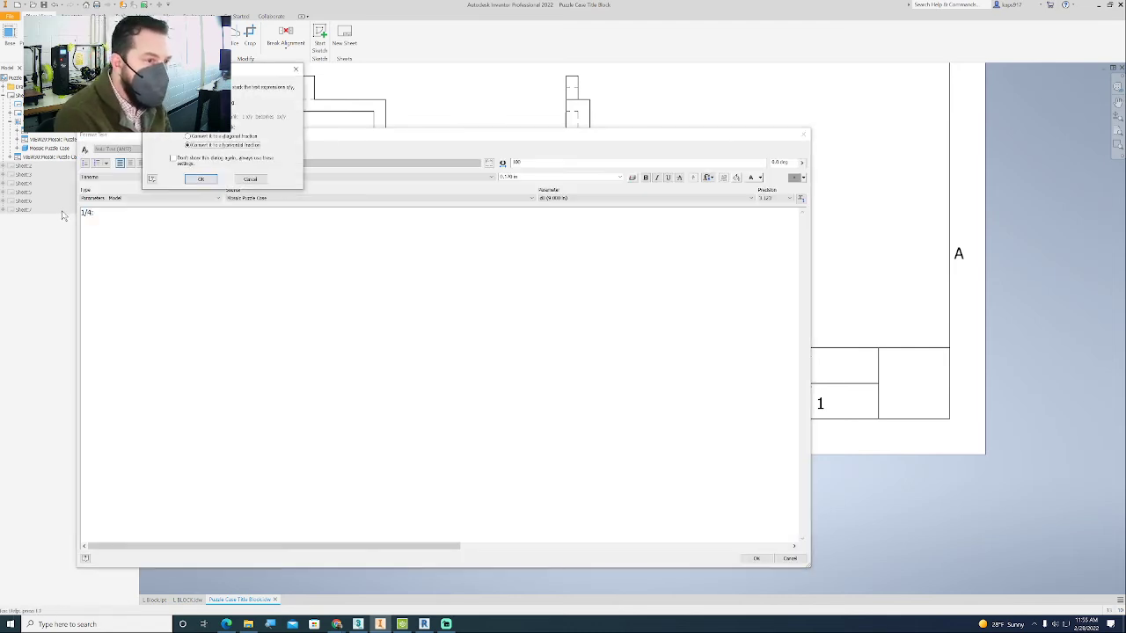
pyautogui.click(201, 179)
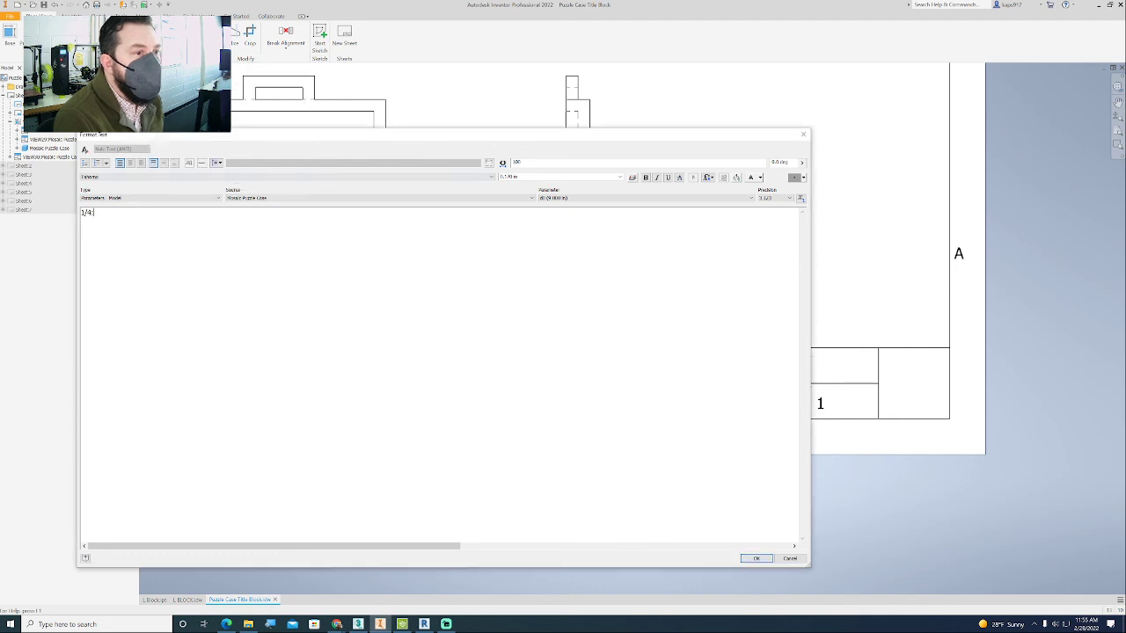
pyautogui.write('1')
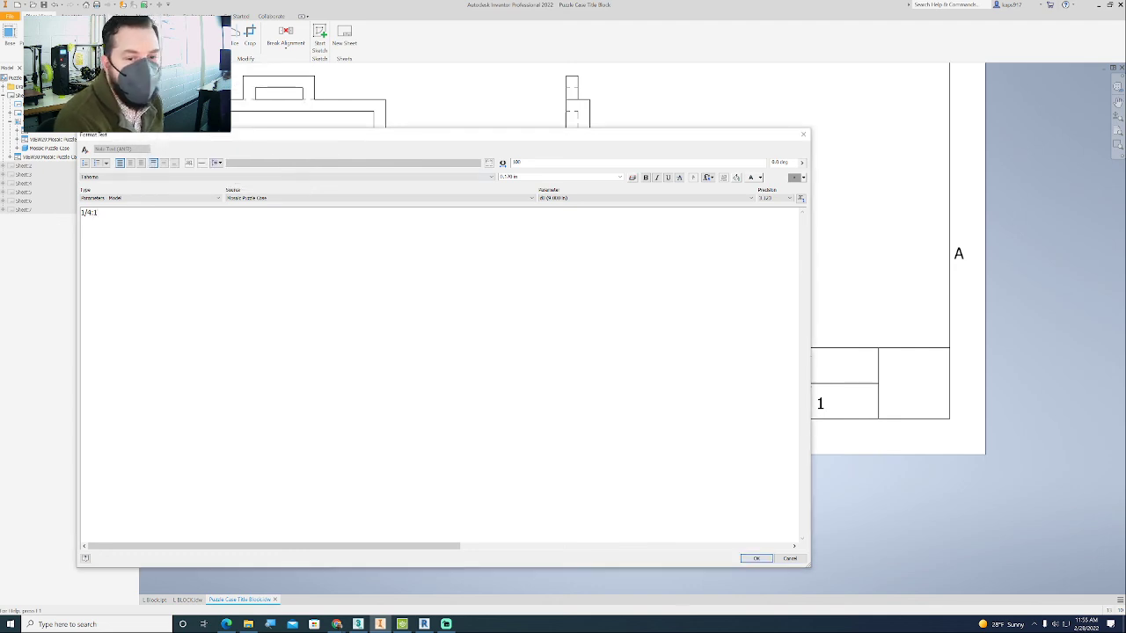
pyautogui.click(755, 558)
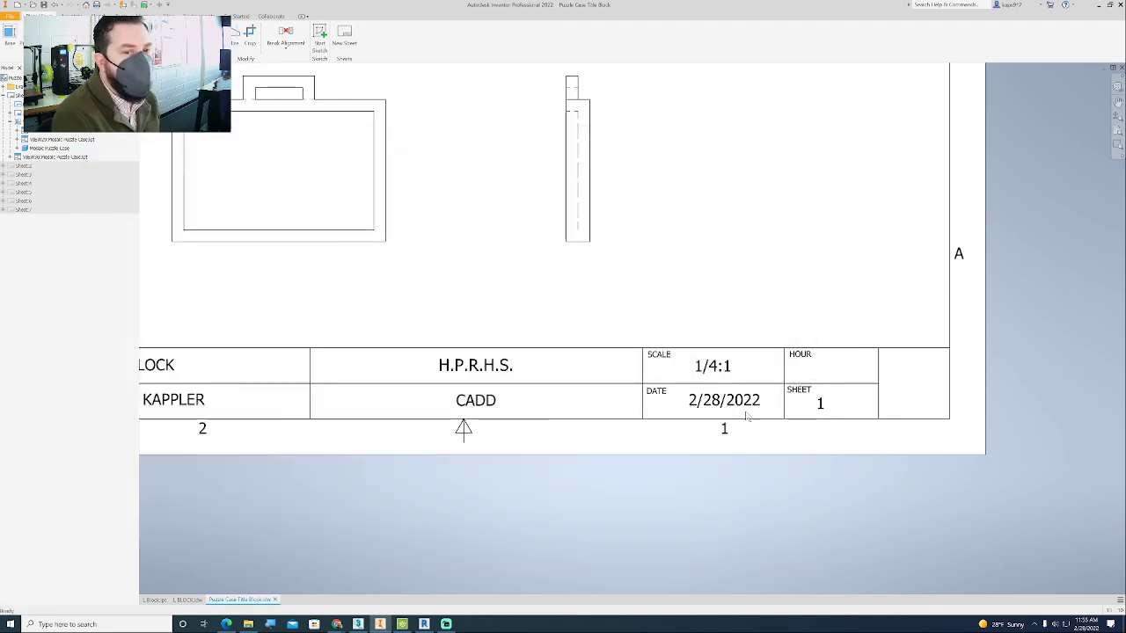
pyautogui.scroll(-4, 664, 340)
pyautogui.moveTo(721, 277); pyautogui.dragTo(731, 317, button='middle')
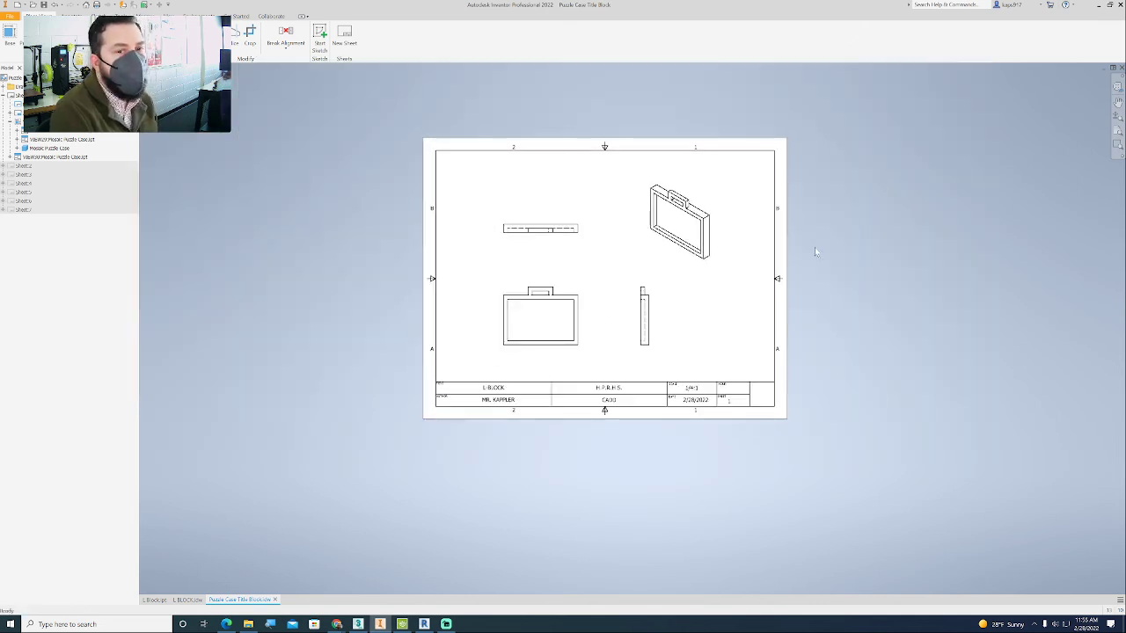
pyautogui.moveTo(815, 249); pyautogui.dragTo(804, 282, button='middle')
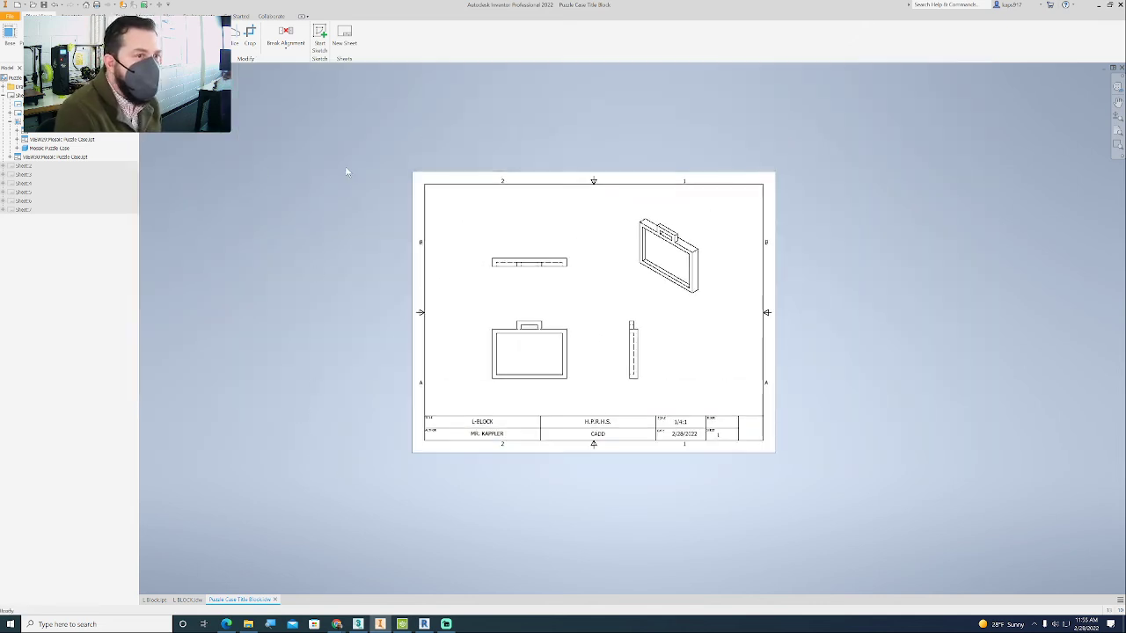
# Step: Switch to Chrome, leave the Lesson 2A worksheet and open the Lesson 2.4 Creating a Simple Drawing assignment in the class's Classwork
pyautogui.hotkey('alt', 'Tab')
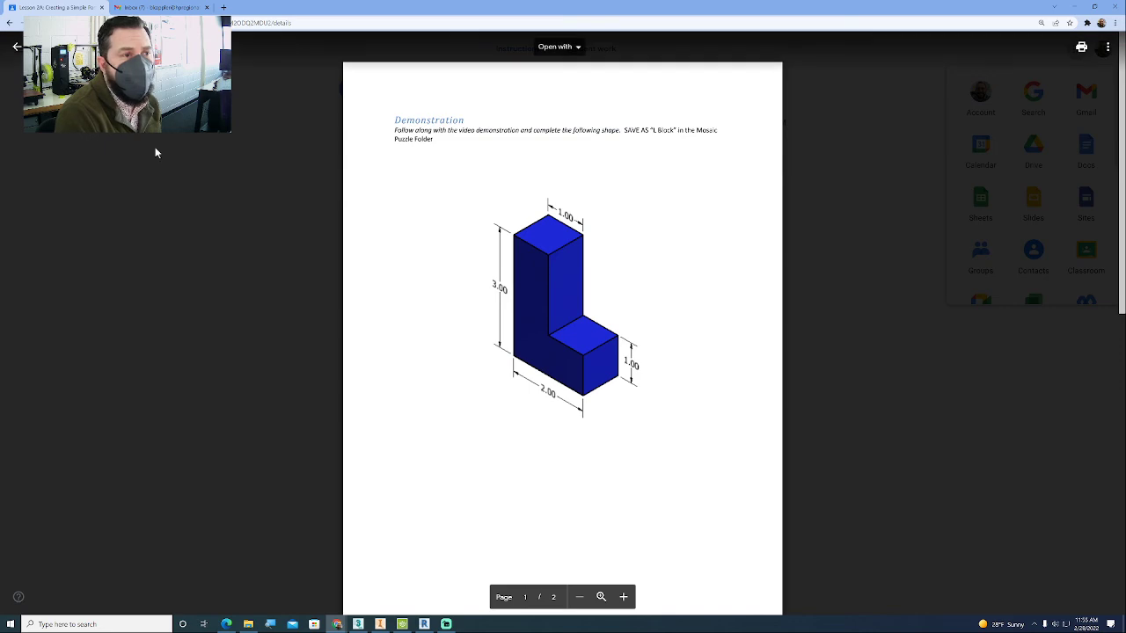
pyautogui.click(16, 47)
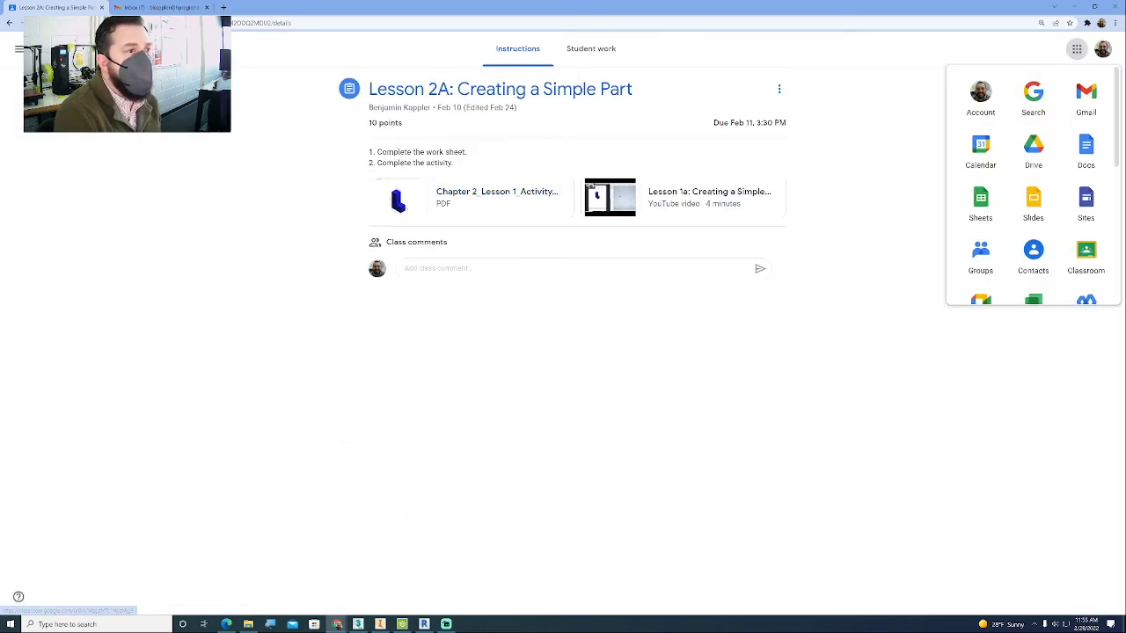
pyautogui.click(17, 47)
pyautogui.click(528, 49)
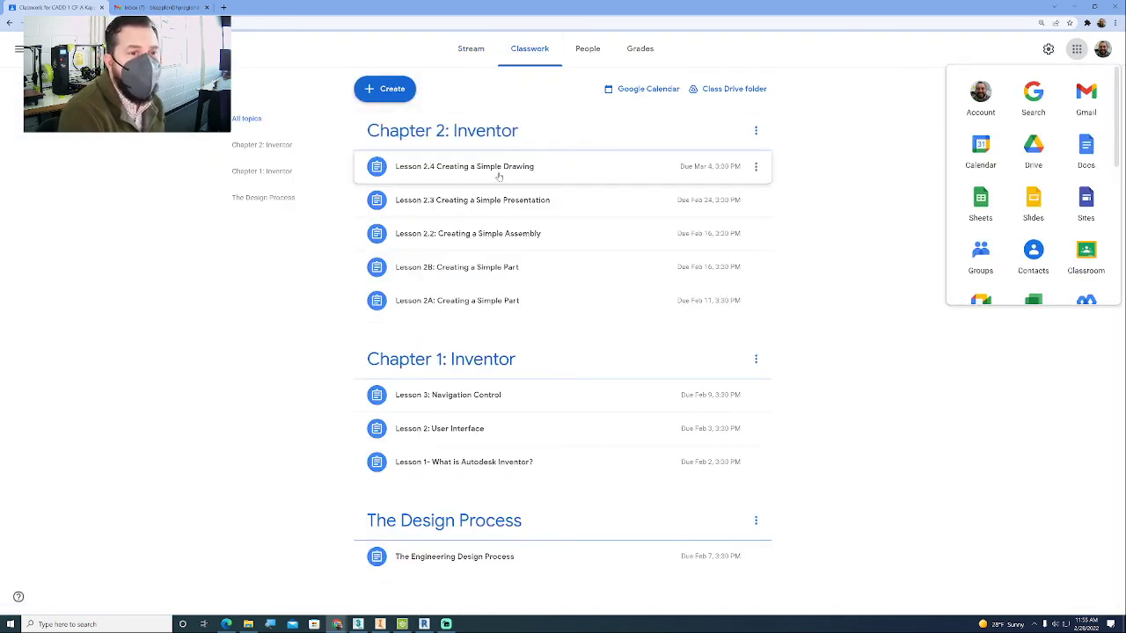
pyautogui.click(498, 173)
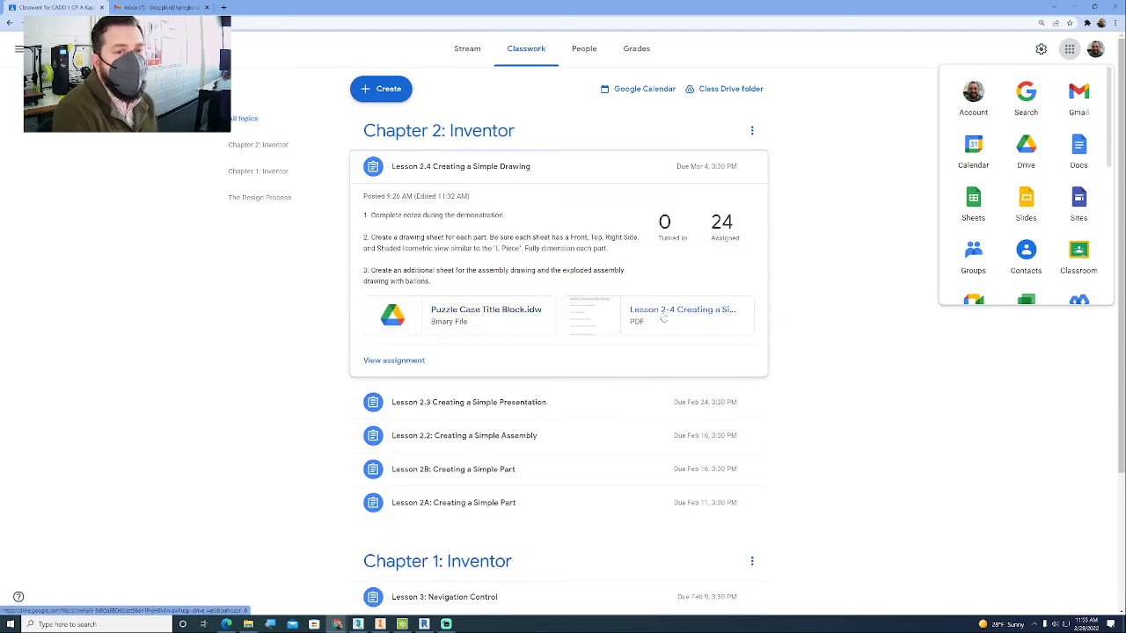
# Step: Open the Lesson 2-4 PDF worksheet and review its lecture questions, highlighting the one about the "A" size sheet's dimensions
pyautogui.click(664, 320)
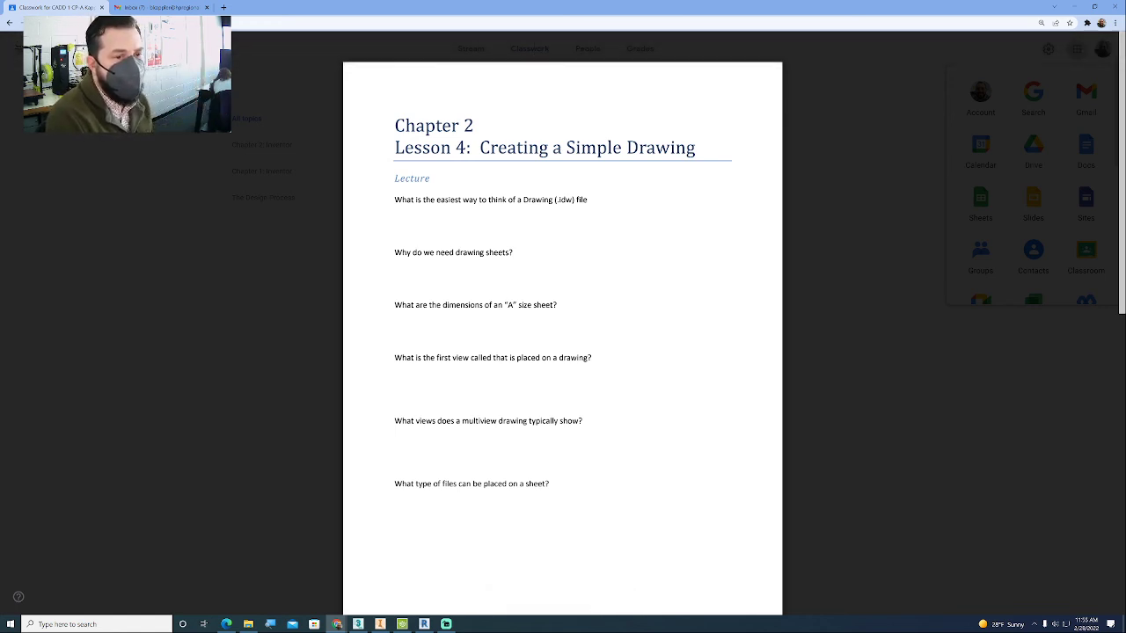
pyautogui.moveTo(394, 305); pyautogui.dragTo(558, 306)
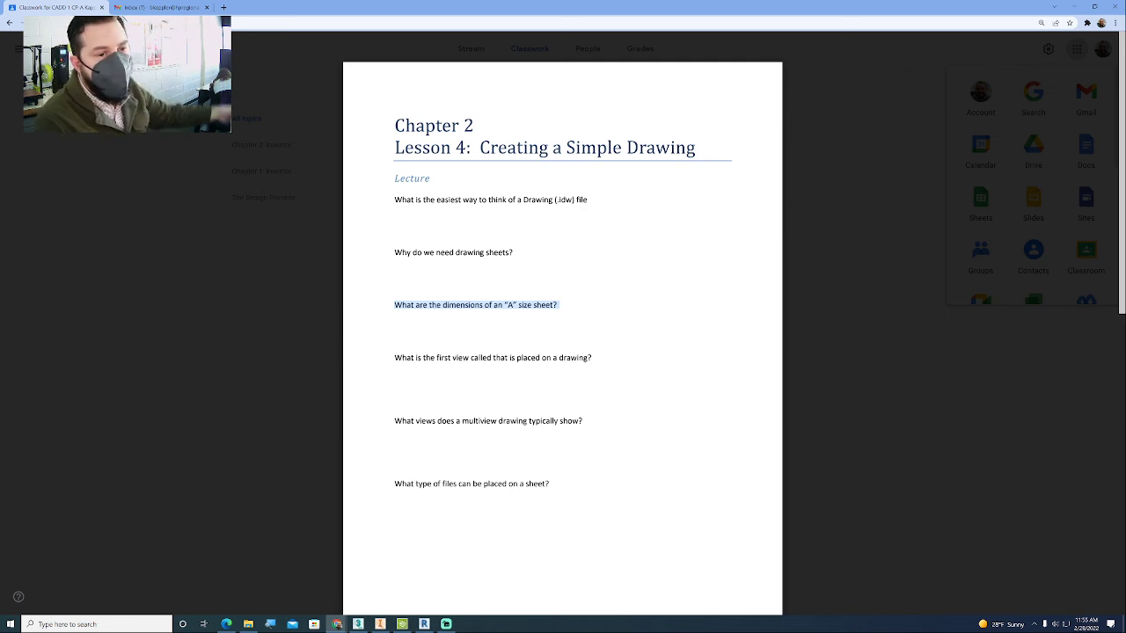
pyautogui.click(563, 318)
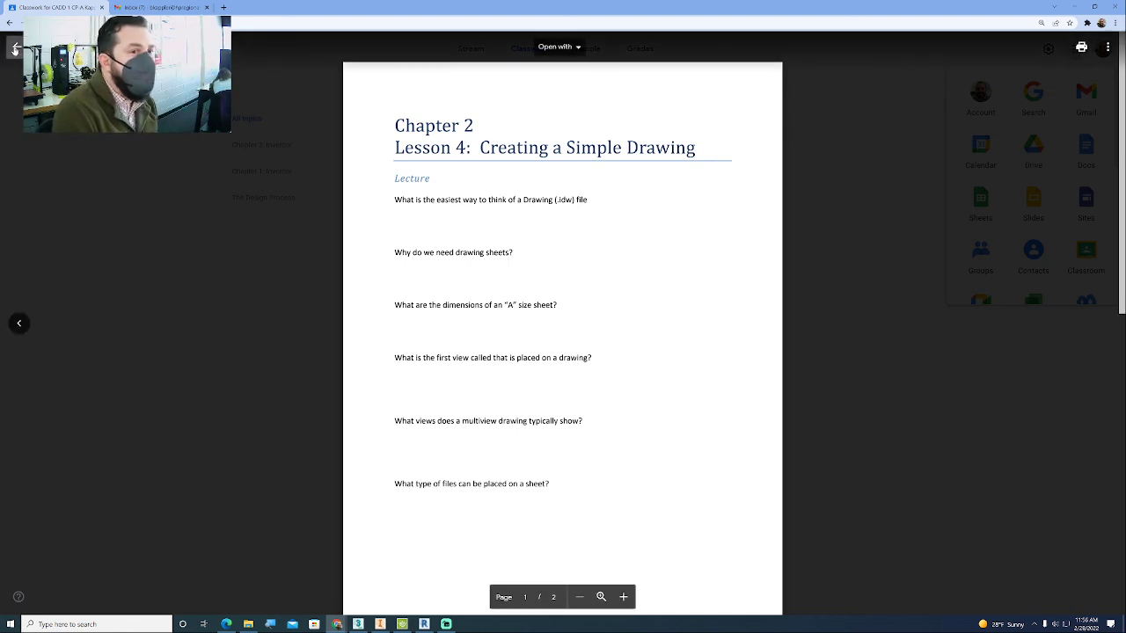
# Step: Return to the assignment and view the Puzzle Case Title Block.idw attachment's page, closing it again
pyautogui.click(14, 49)
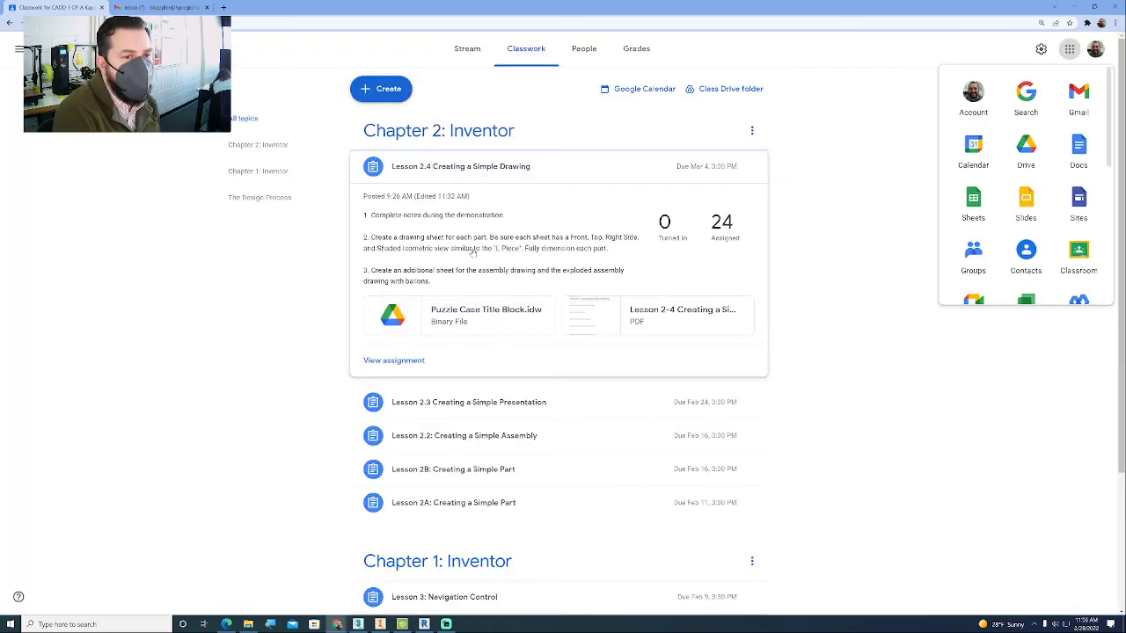
pyautogui.click(471, 316)
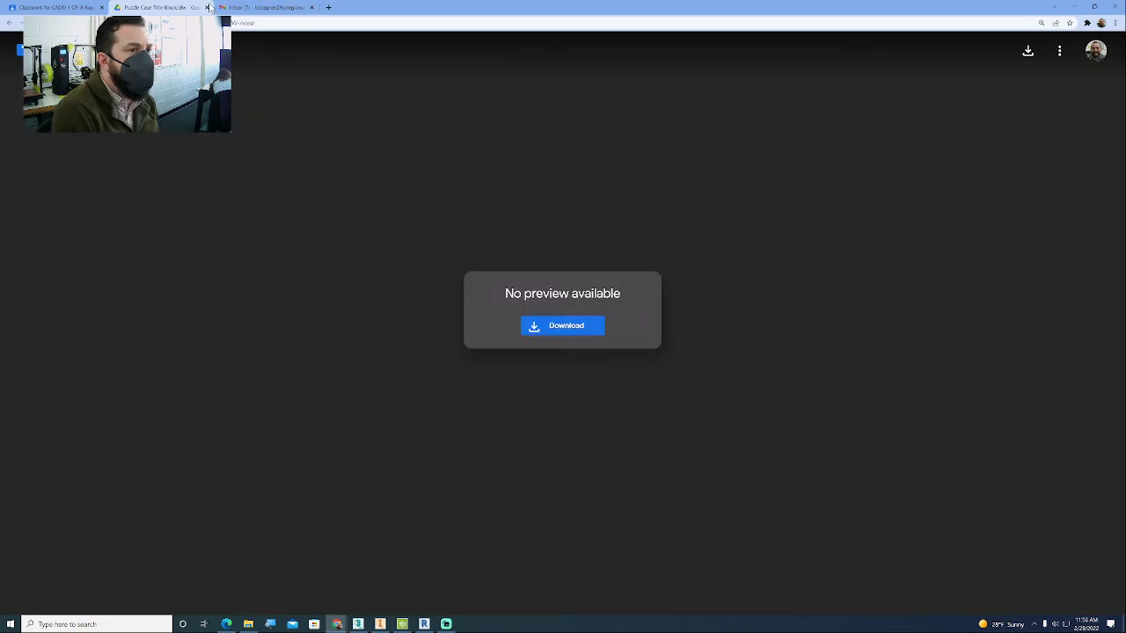
pyautogui.click(207, 8)
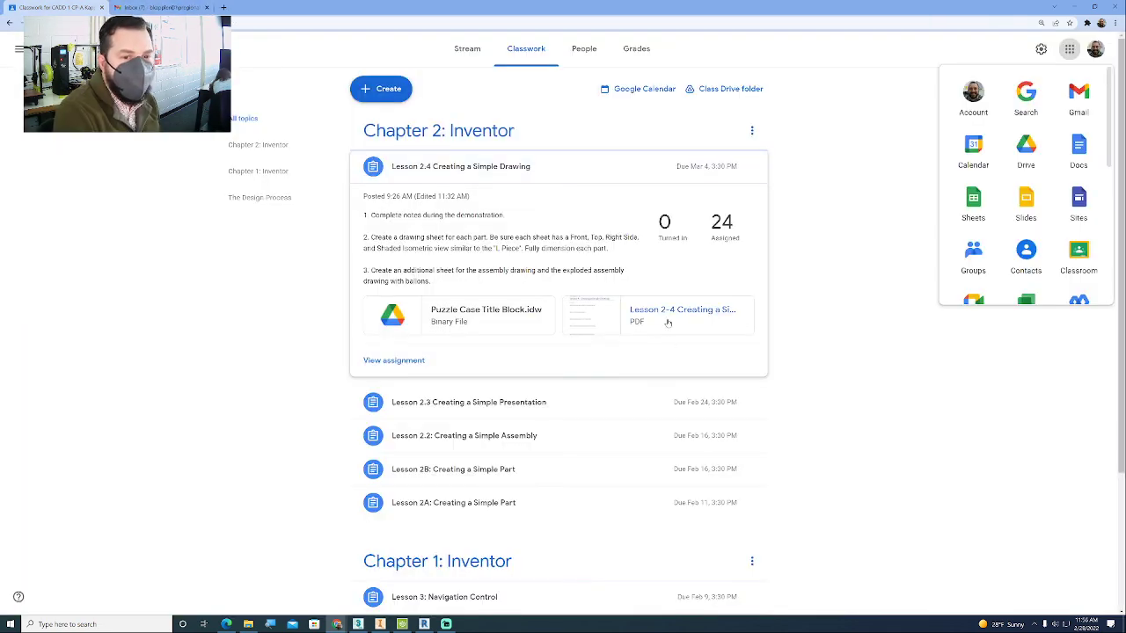
# Step: Review the example drawings on the Demonstration page of the Lesson 2-4 PDF and return to the assignment
pyautogui.click(668, 317)
pyautogui.scroll(-10, 667, 323)
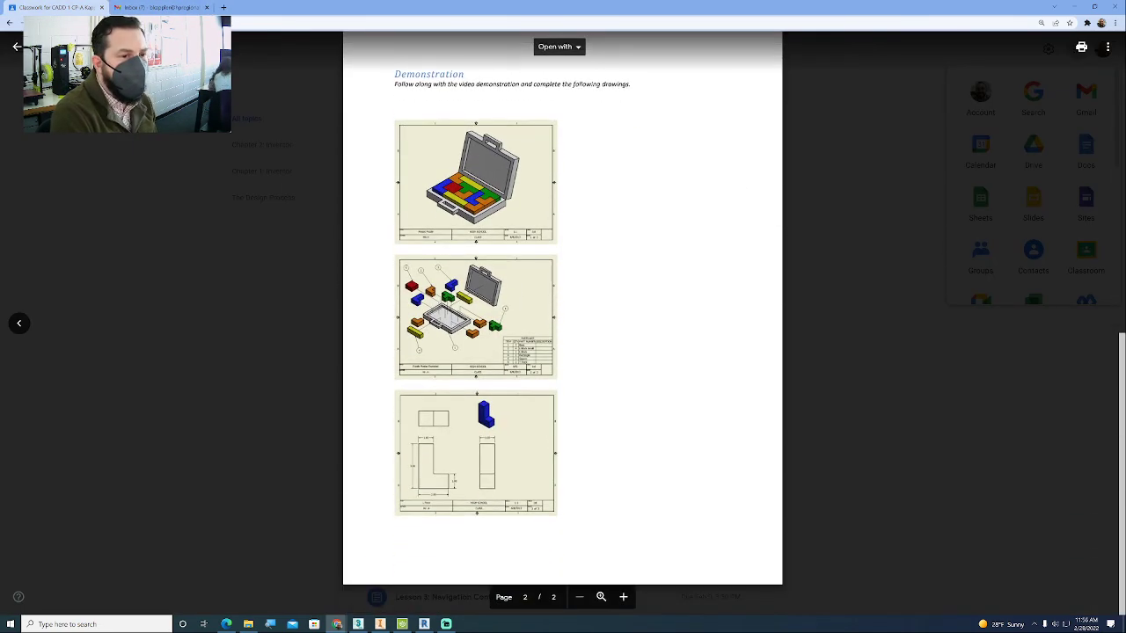
pyautogui.scroll(1, 563, 334)
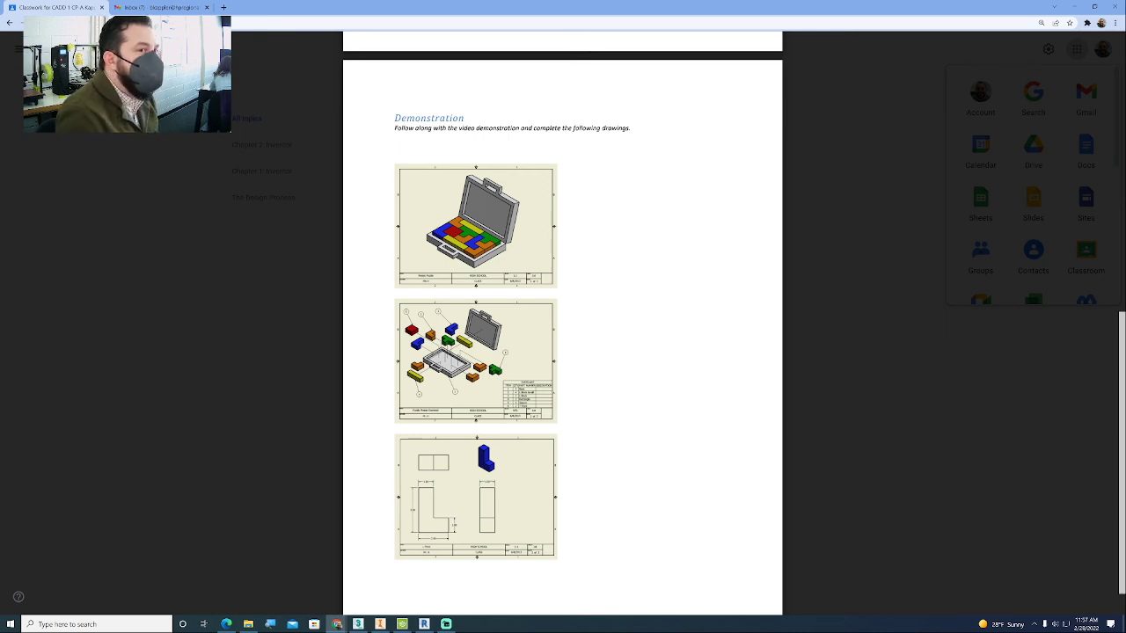
pyautogui.scroll(-1, 563, 334)
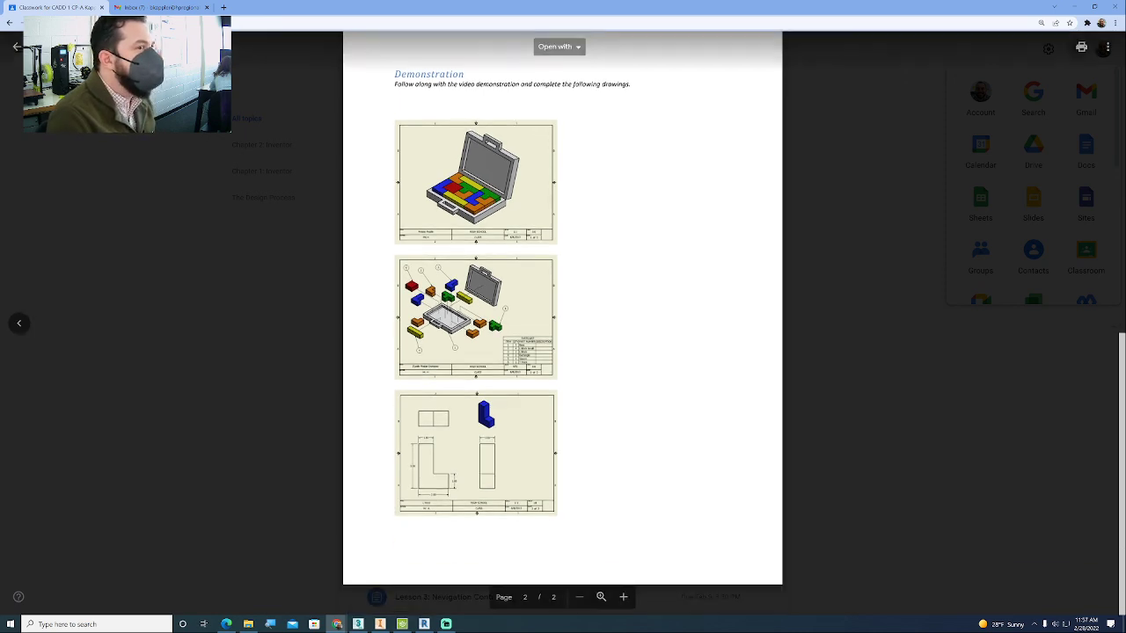
pyautogui.click(13, 47)
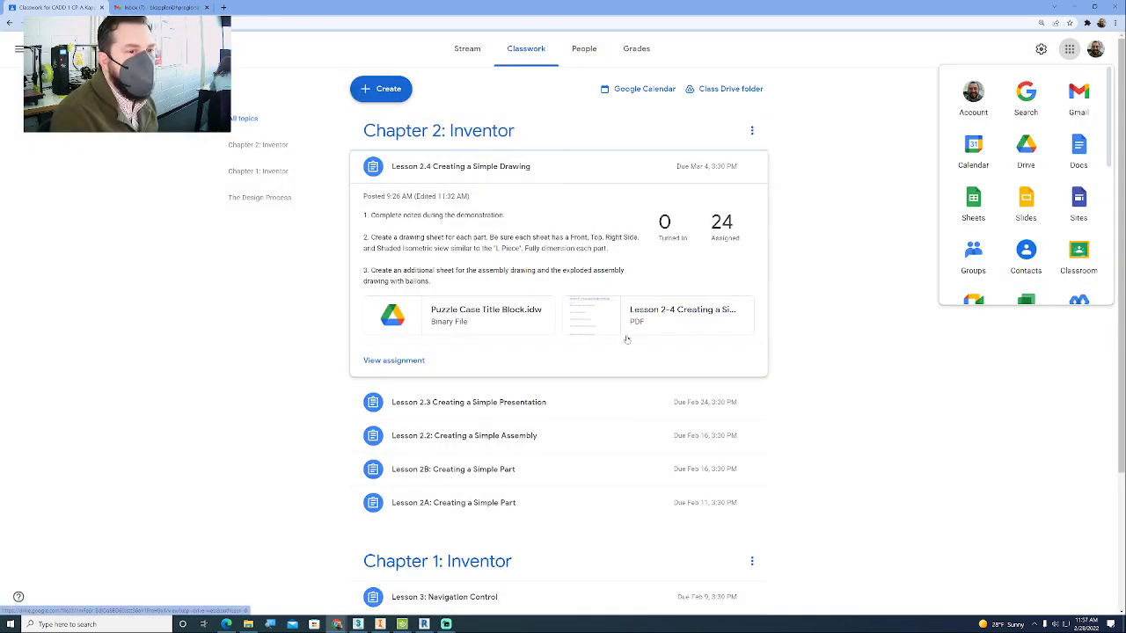
# Step: Reopen the Lesson 2-4 PDF and examine the assembled case, exploded view with parts list, and dimensioned L Piece sheets up close
pyautogui.click(653, 313)
pyautogui.scroll(-6, 563, 334)
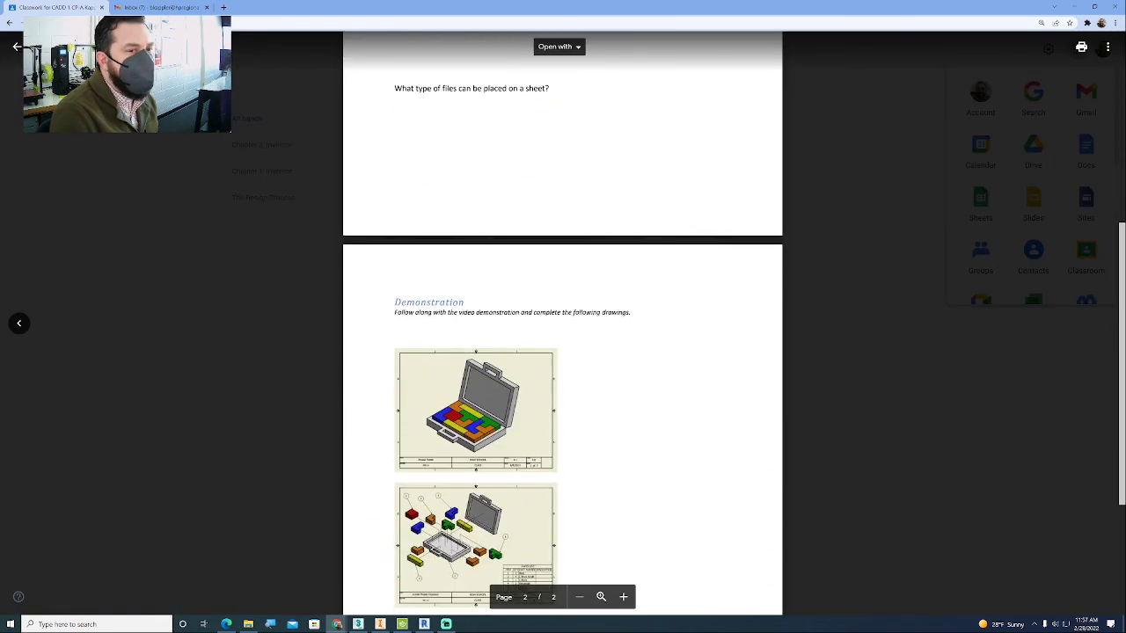
pyautogui.hotkey('ctrl', '+')
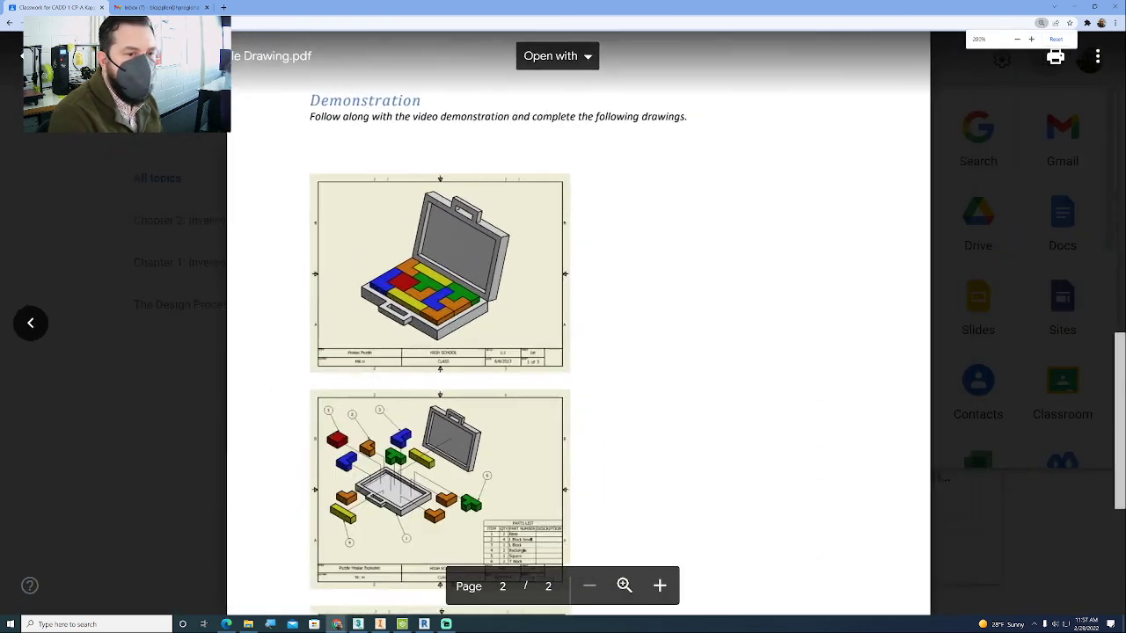
pyautogui.hotkey('ctrl', '+')
pyautogui.scroll(-4, 563, 334)
pyautogui.scroll(-2, 563, 335)
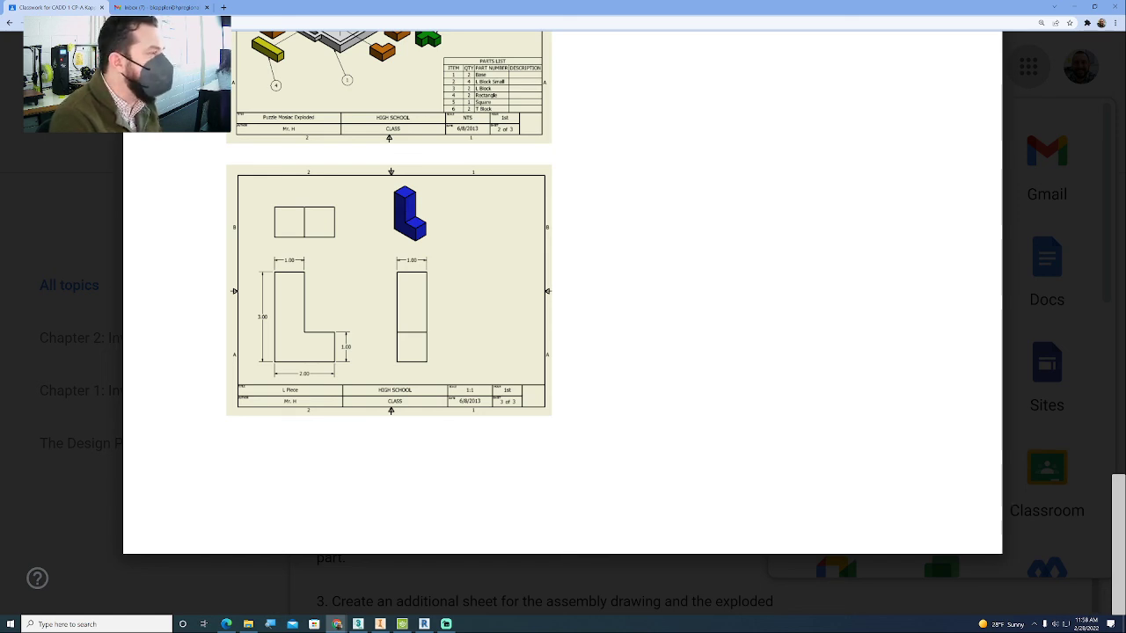
pyautogui.scroll(5, 389, 352)
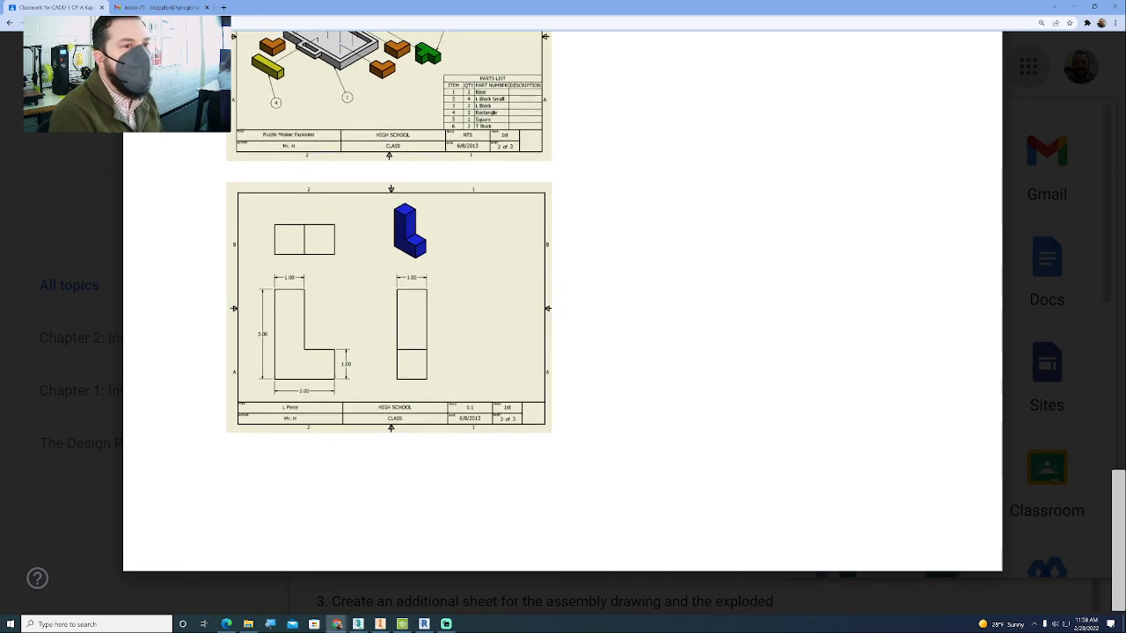
pyautogui.scroll(2, 389, 352)
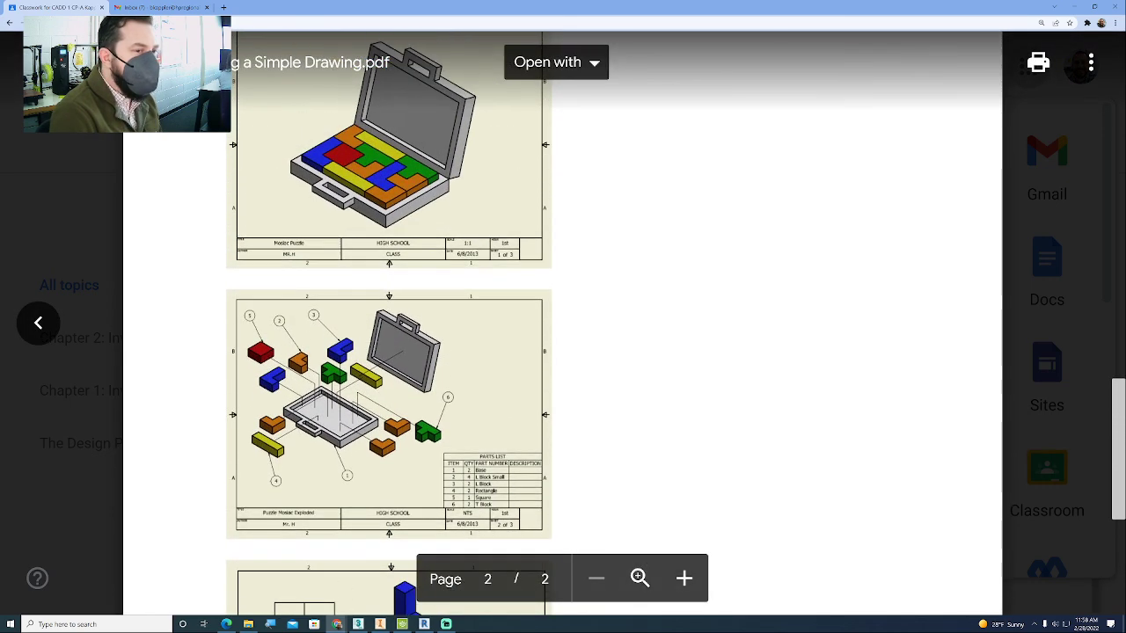
pyautogui.scroll(-2, 389, 352)
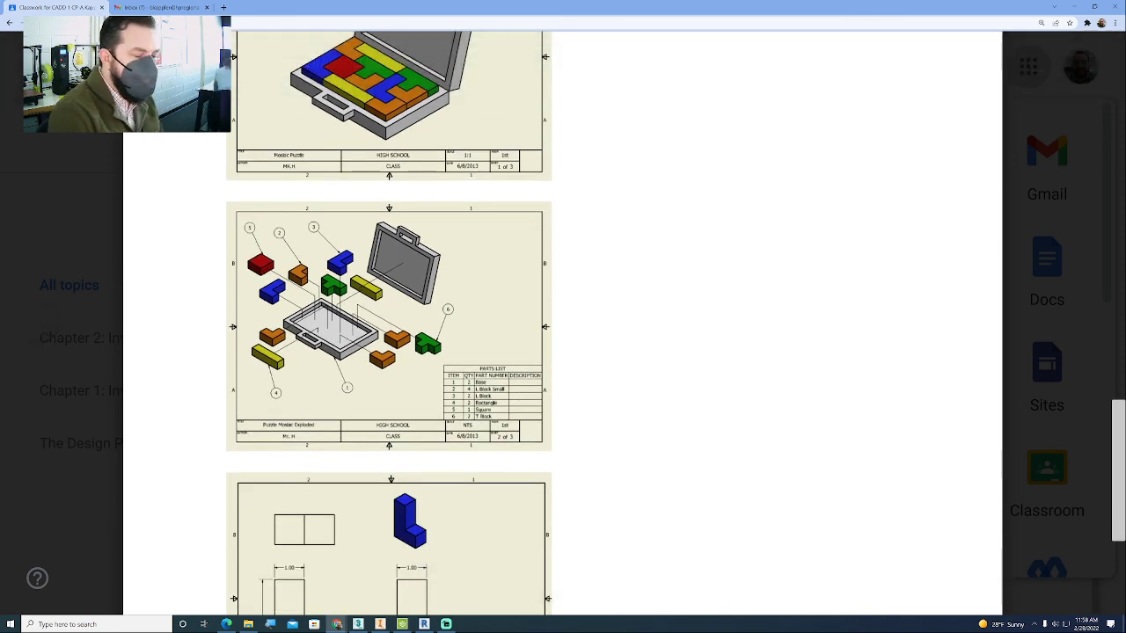
pyautogui.hotkey('ctrl', '-')
pyautogui.hotkey('ctrl', '-')
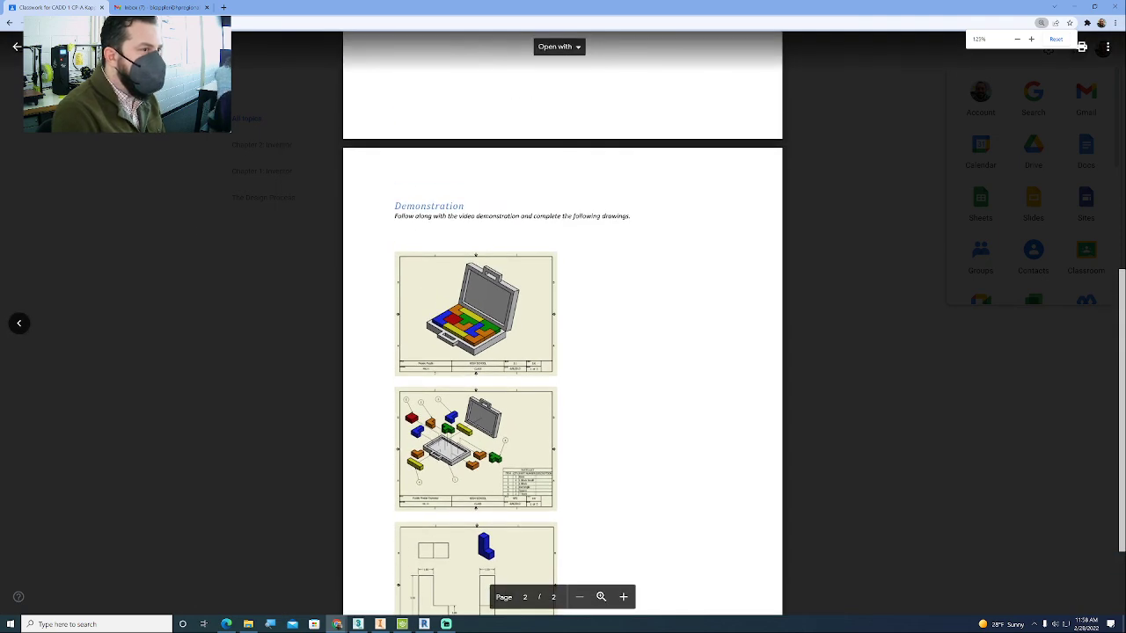
pyautogui.hotkey('ctrl', 'Tab')
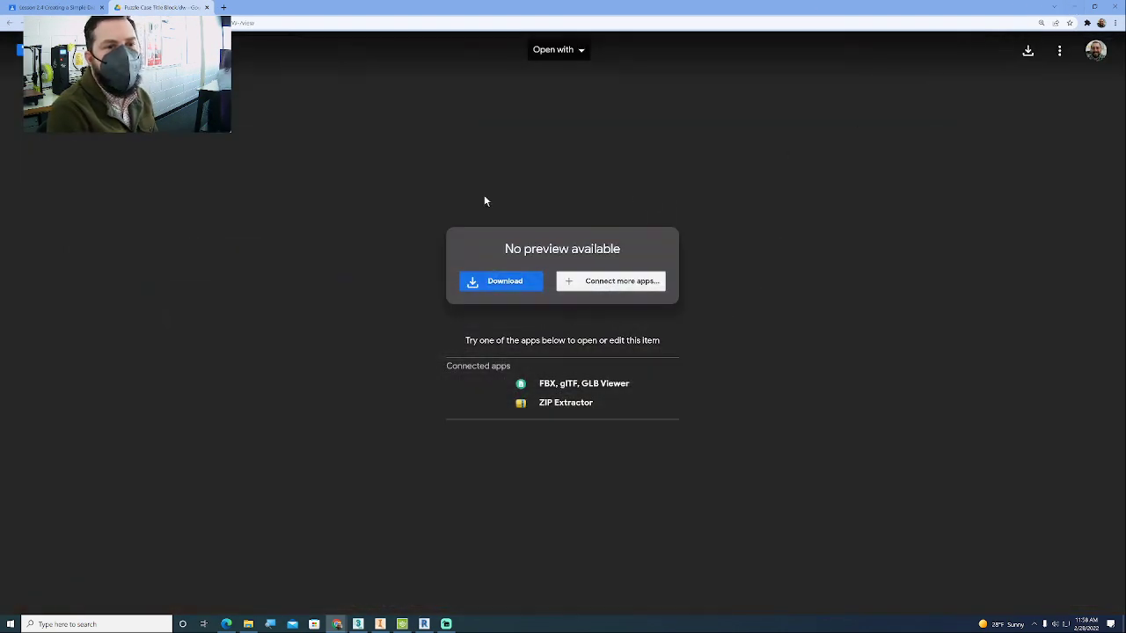
pyautogui.click(402, 623)
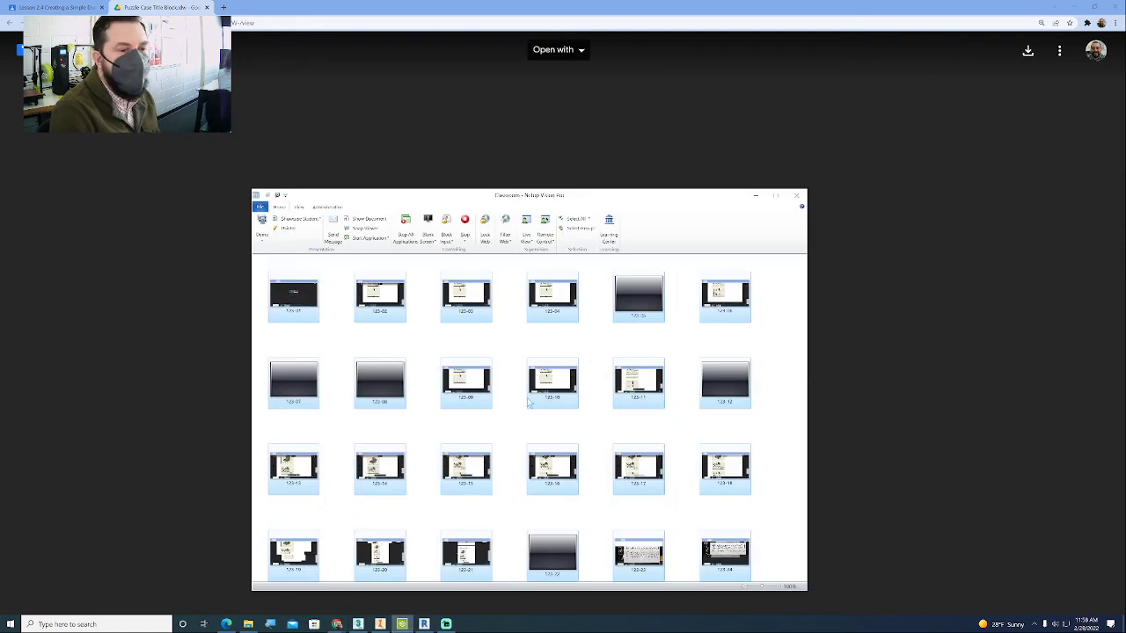
pyautogui.click(150, 306)
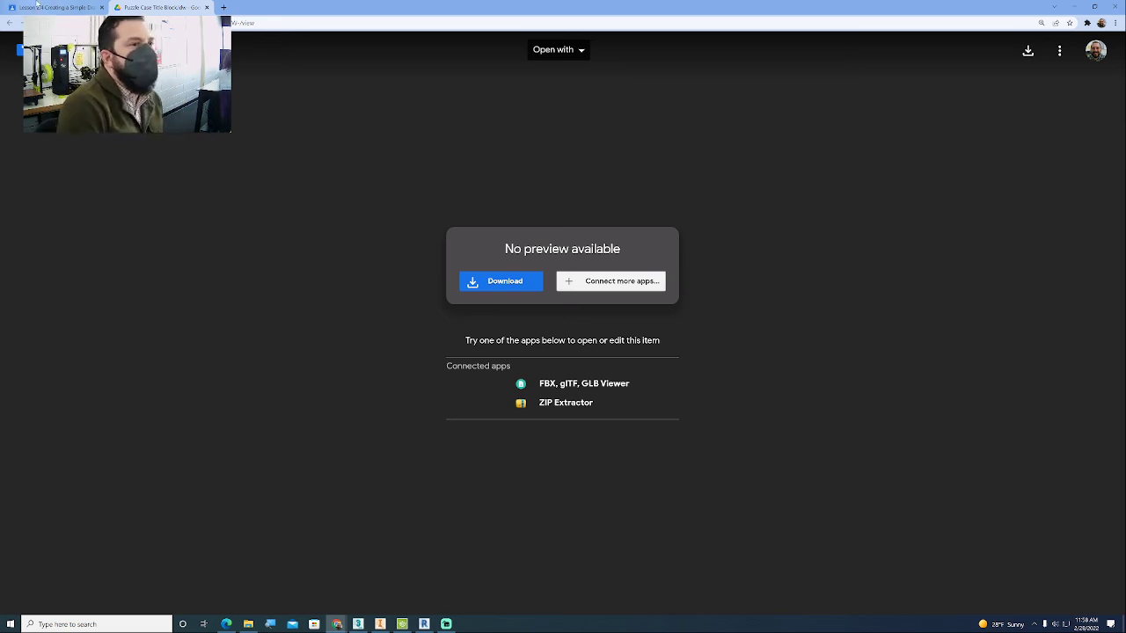
pyautogui.click(446, 623)
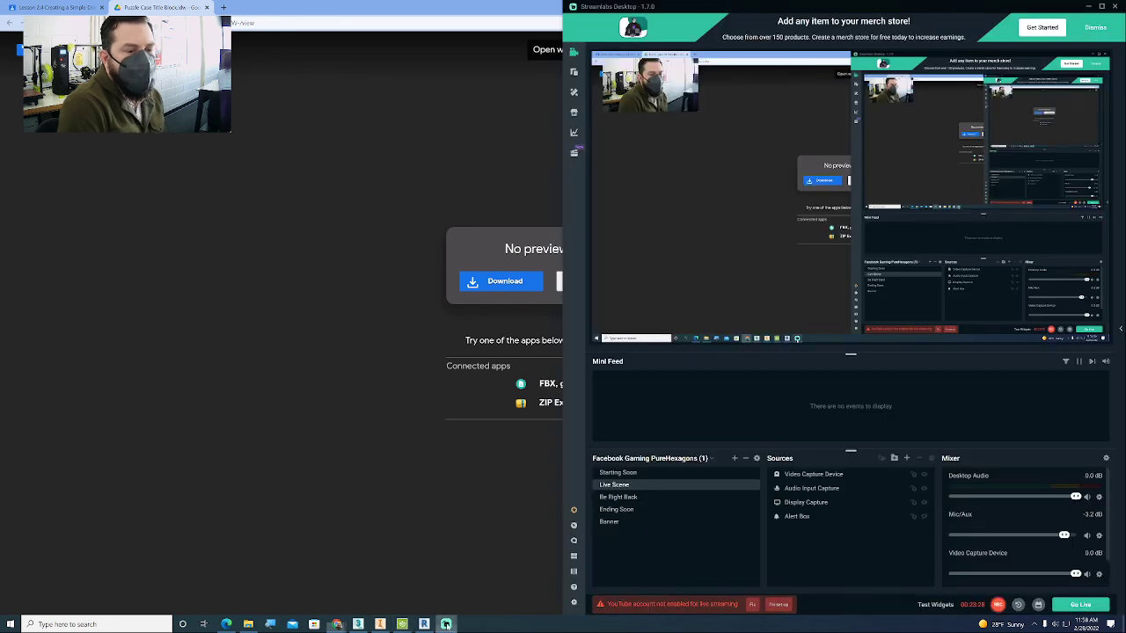